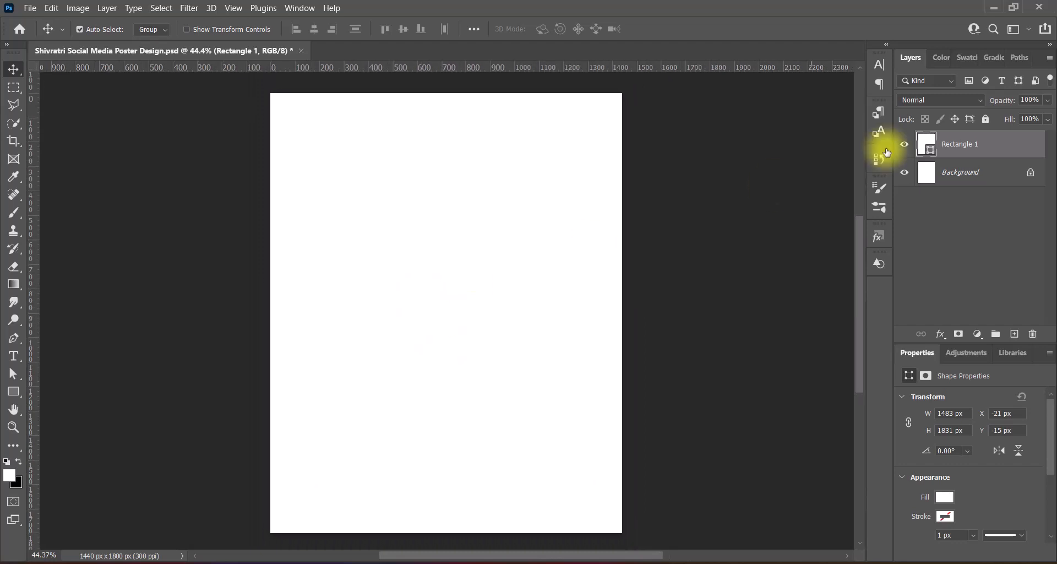
Step: Add a Gradient Overlay to the Rectangle 1 layer with the Diamond style and a 63° angle
double_click(914, 144)
click(496, 317)
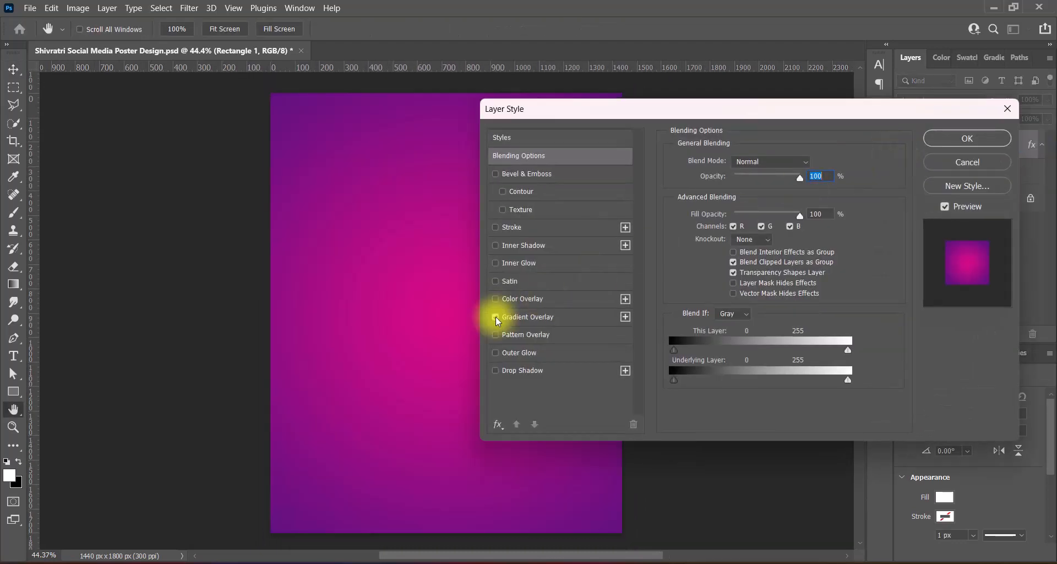
click(528, 318)
click(800, 216)
click(748, 258)
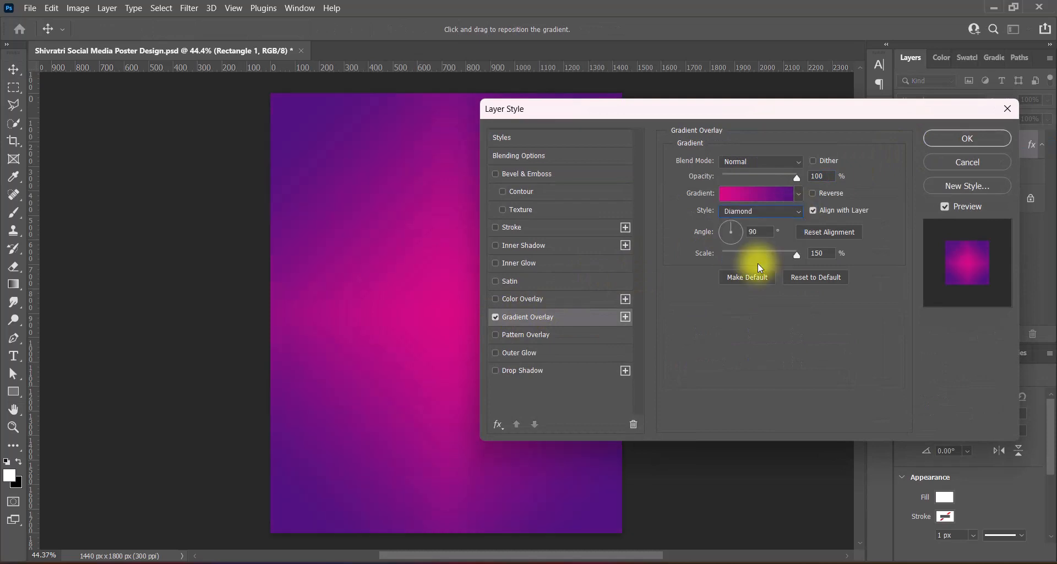
text(63)
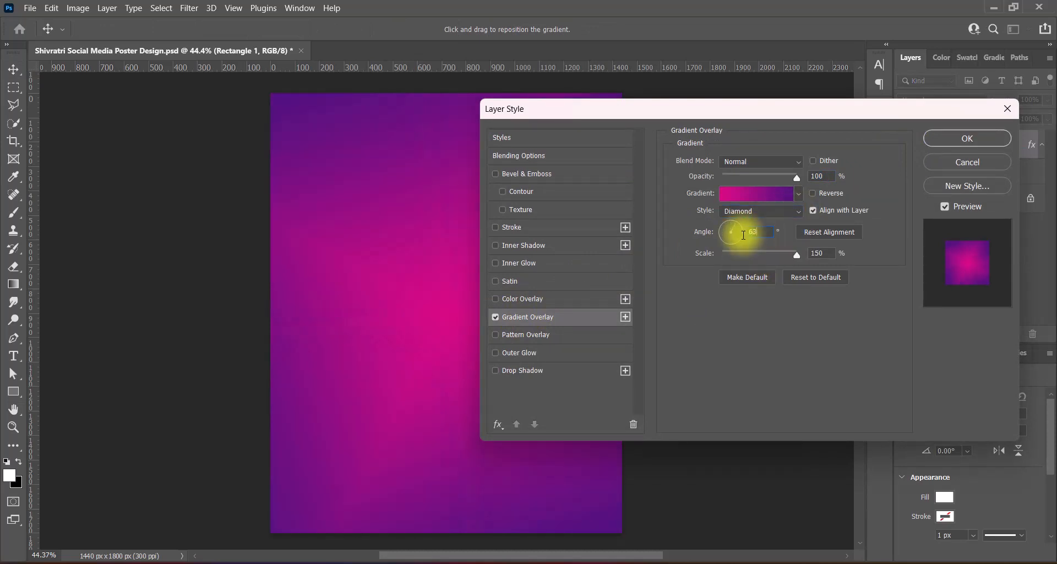
Step: Try the Iridescent_14 preset and the first and third Pastels presets on the gradient overlay
click(797, 195)
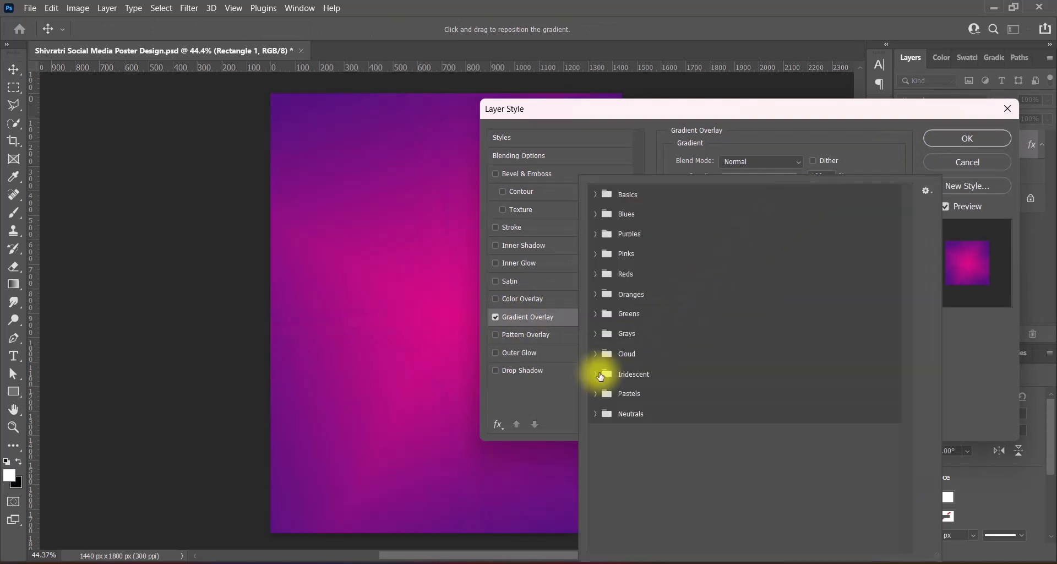
click(595, 373)
click(613, 416)
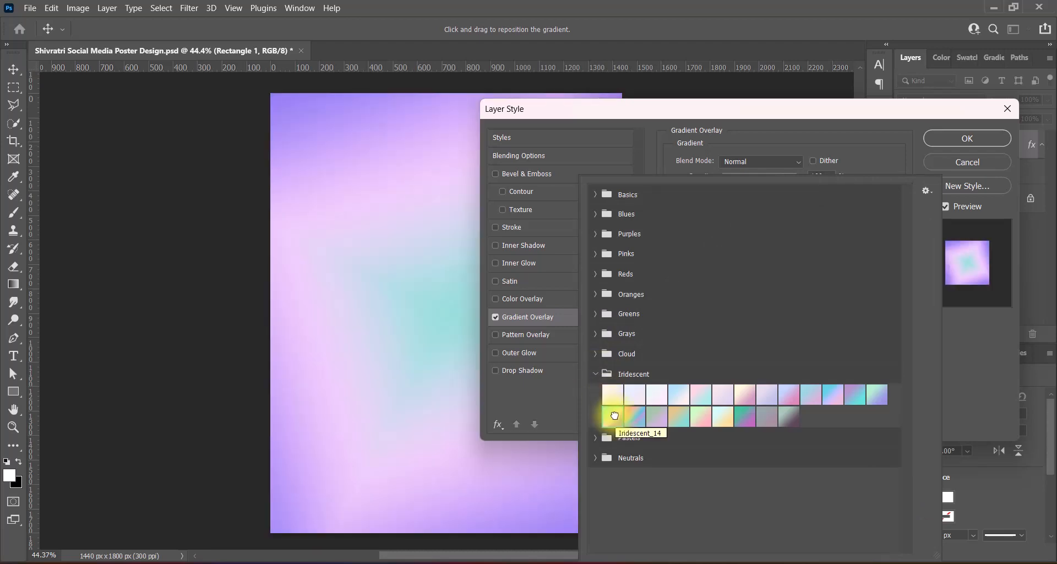
click(595, 373)
click(597, 333)
click(597, 334)
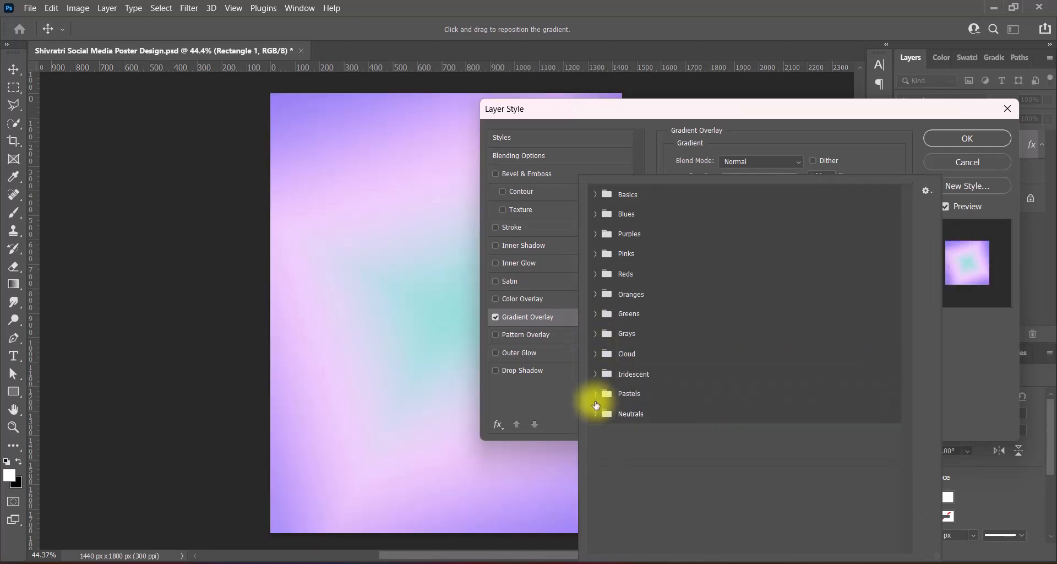
click(596, 393)
click(612, 415)
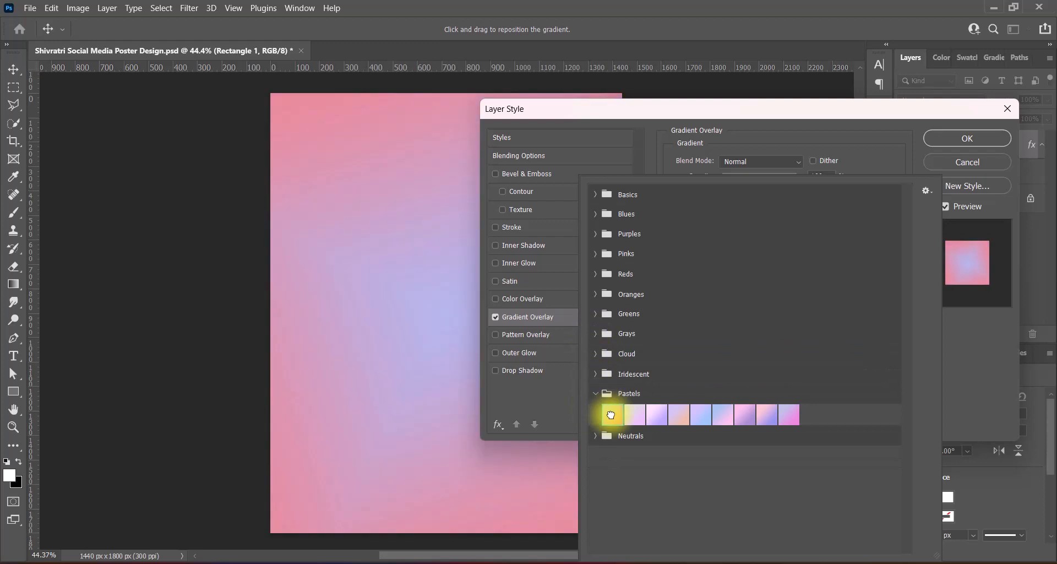
click(656, 414)
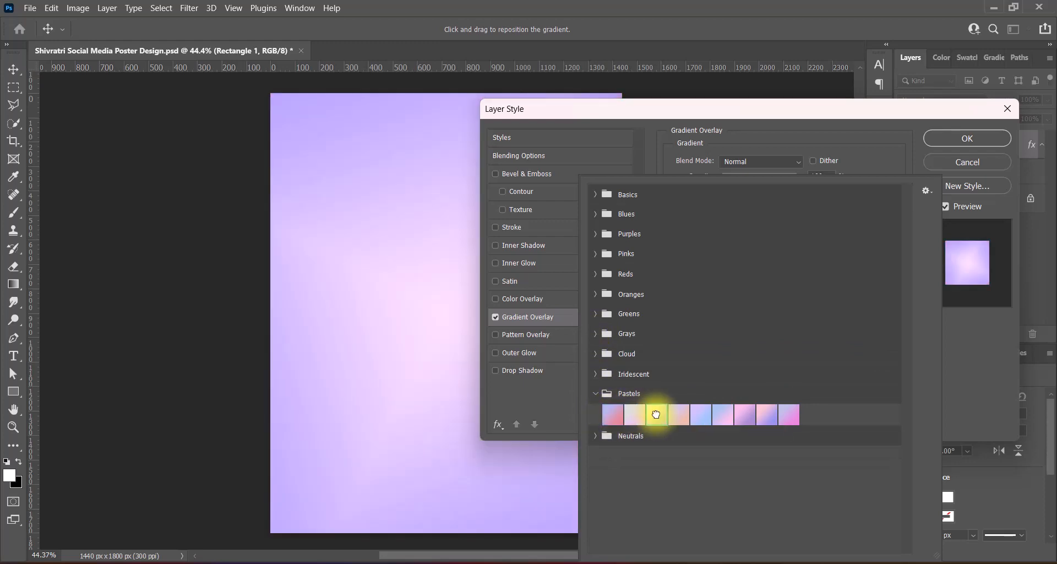
Step: Try several Grays presets and the first Cloud preset on the gradient overlay
click(595, 334)
click(787, 355)
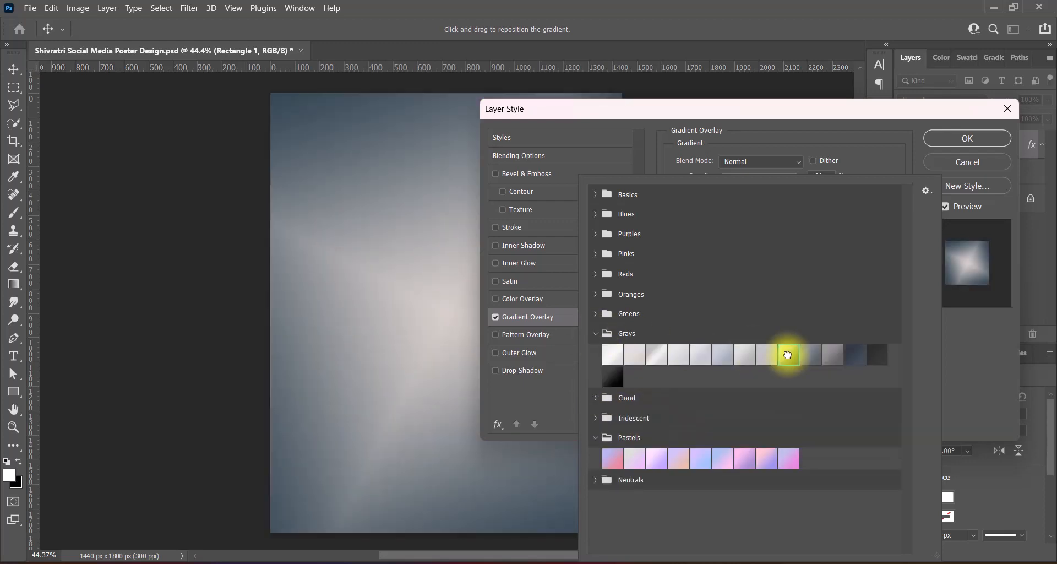
click(608, 399)
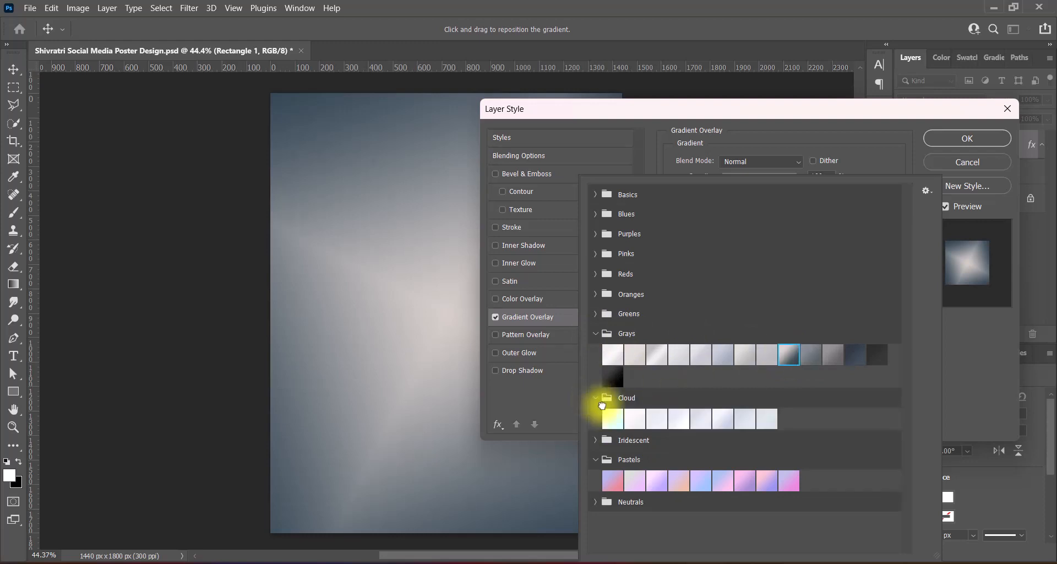
click(611, 417)
click(596, 397)
click(655, 355)
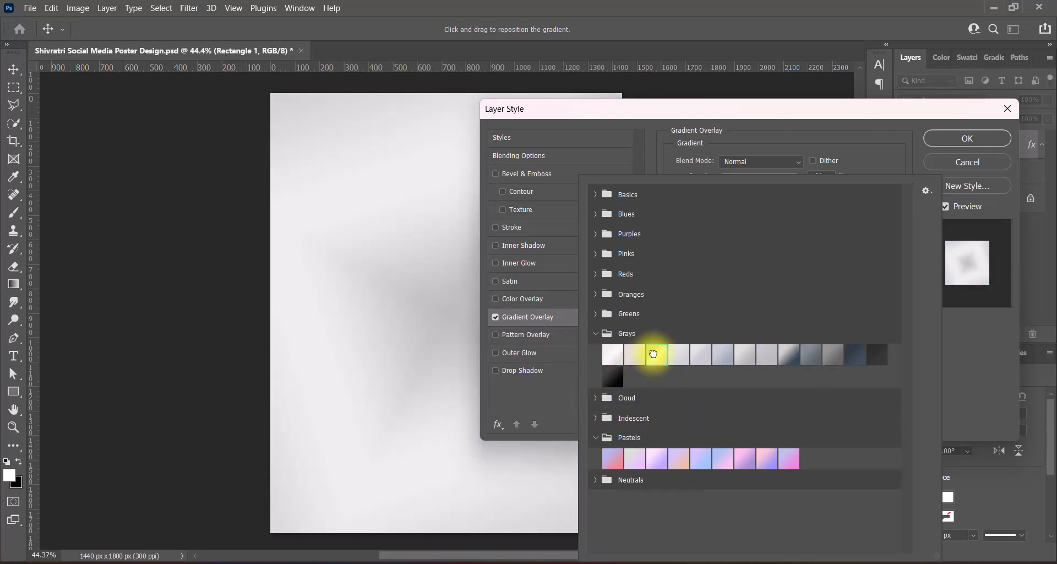
click(788, 357)
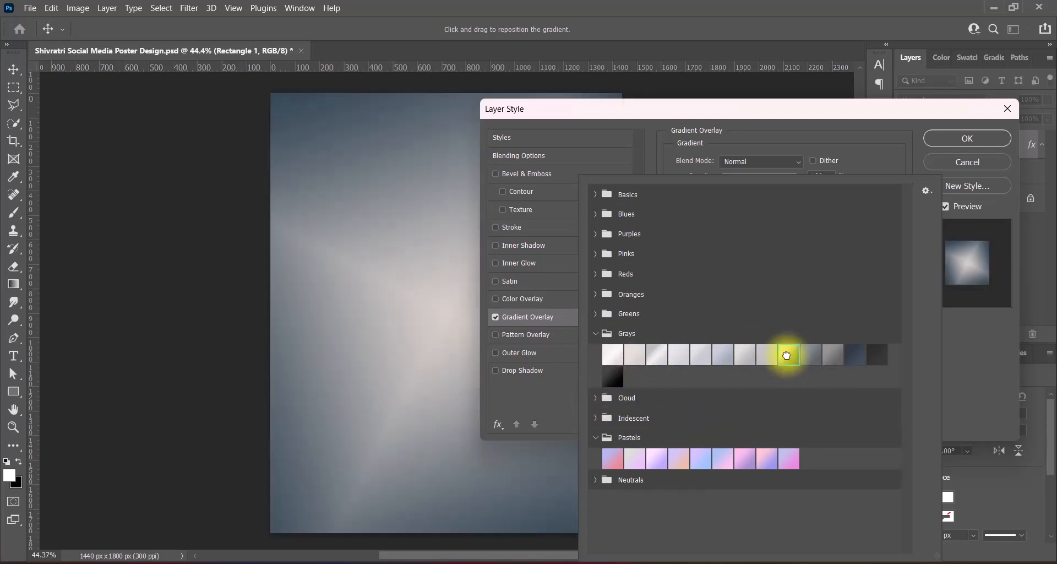
click(809, 356)
click(789, 357)
Step: Compare presets from the Reds and Oranges groups and apply Red_01 to the gradient overlay
click(595, 313)
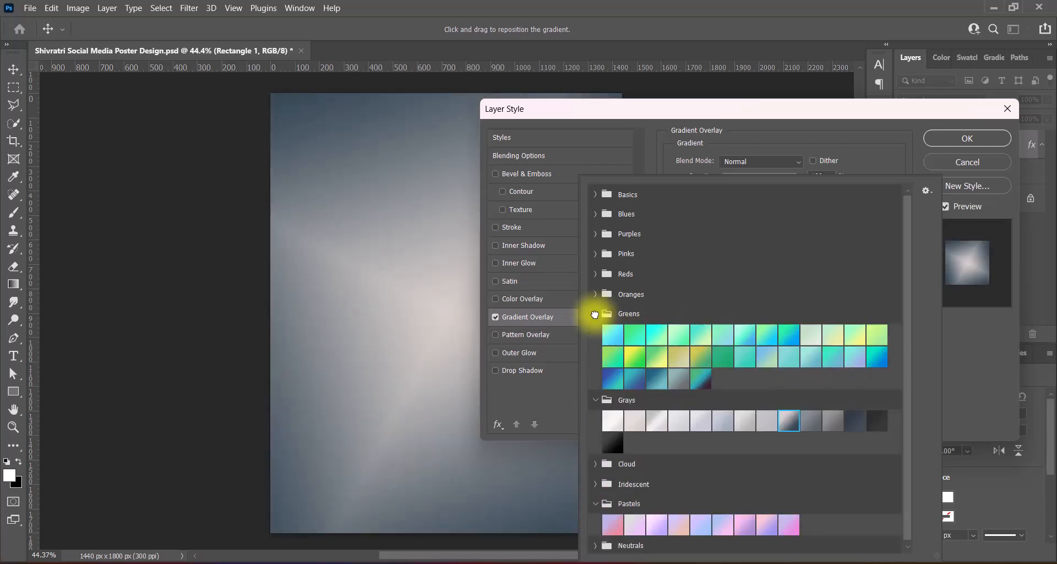
click(594, 294)
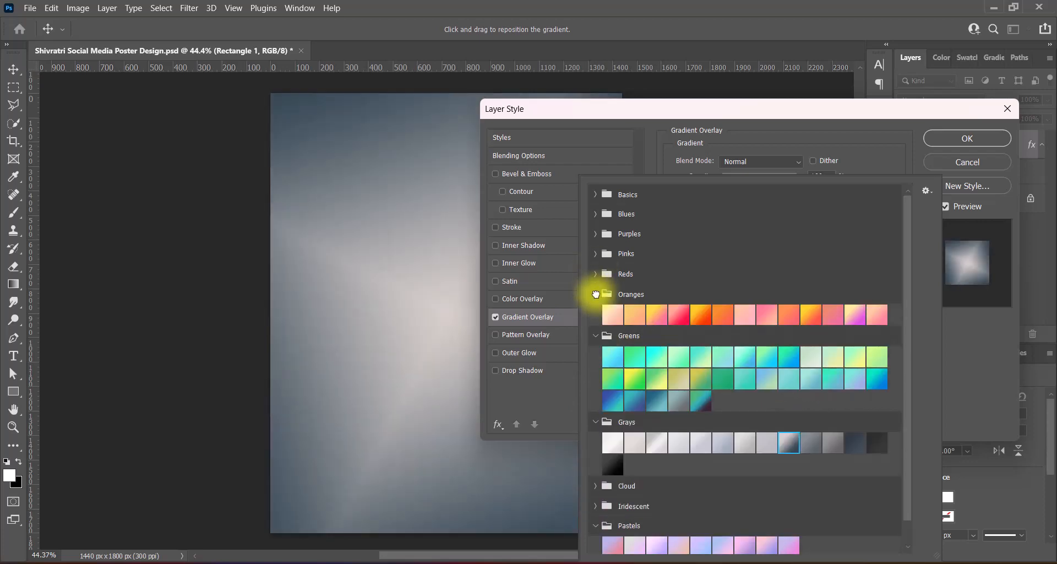
click(595, 274)
click(609, 295)
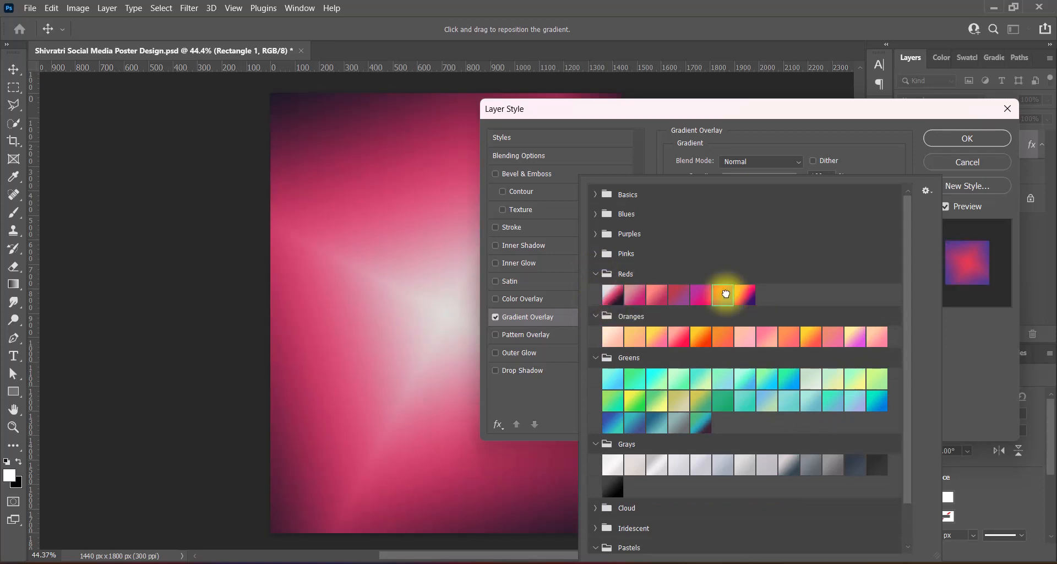
click(612, 295)
click(612, 335)
click(612, 294)
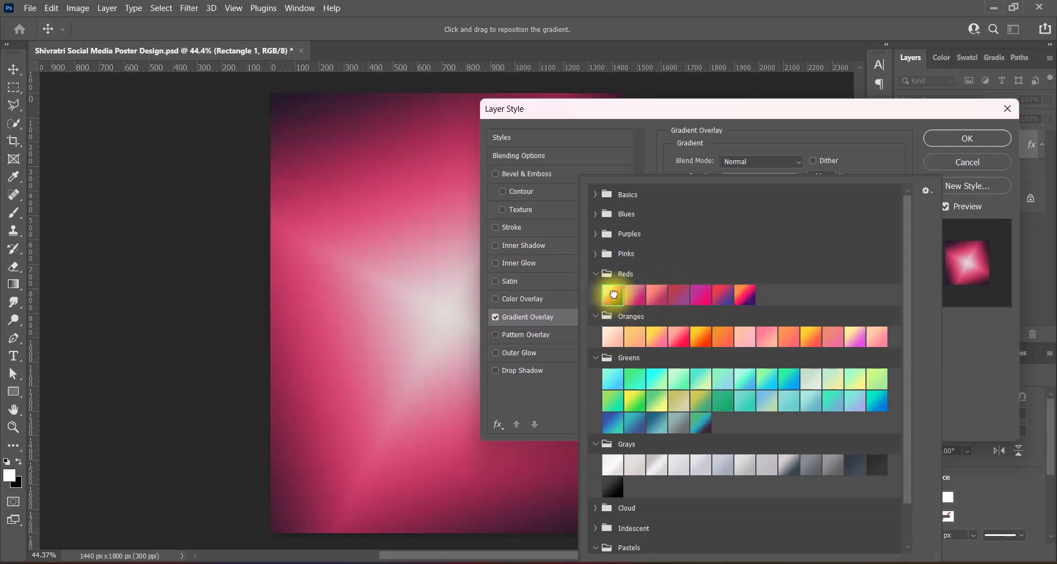
click(745, 294)
click(612, 294)
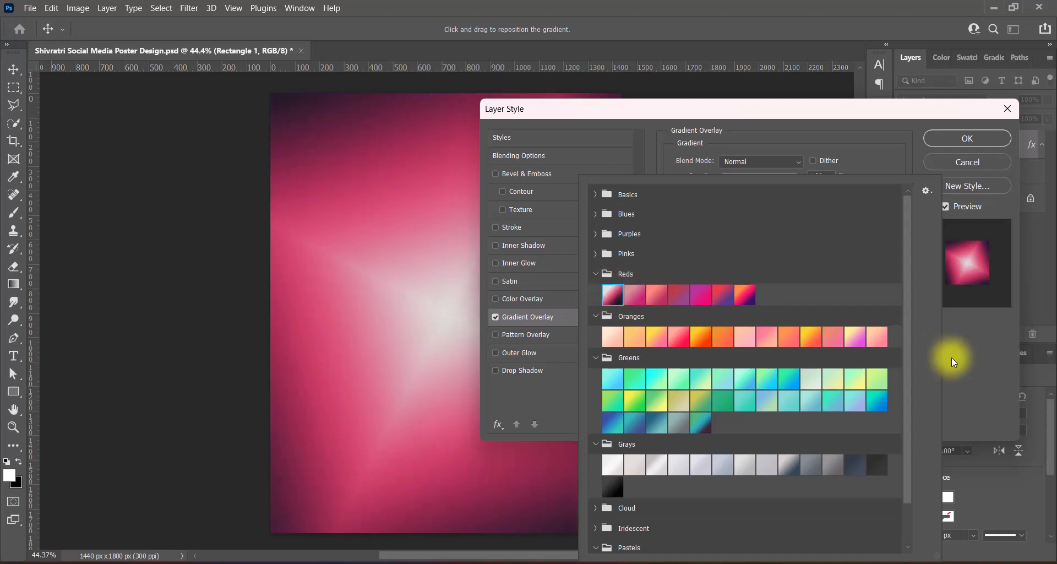
click(951, 357)
Step: Change the gradient's starting color stop to pure white
click(710, 193)
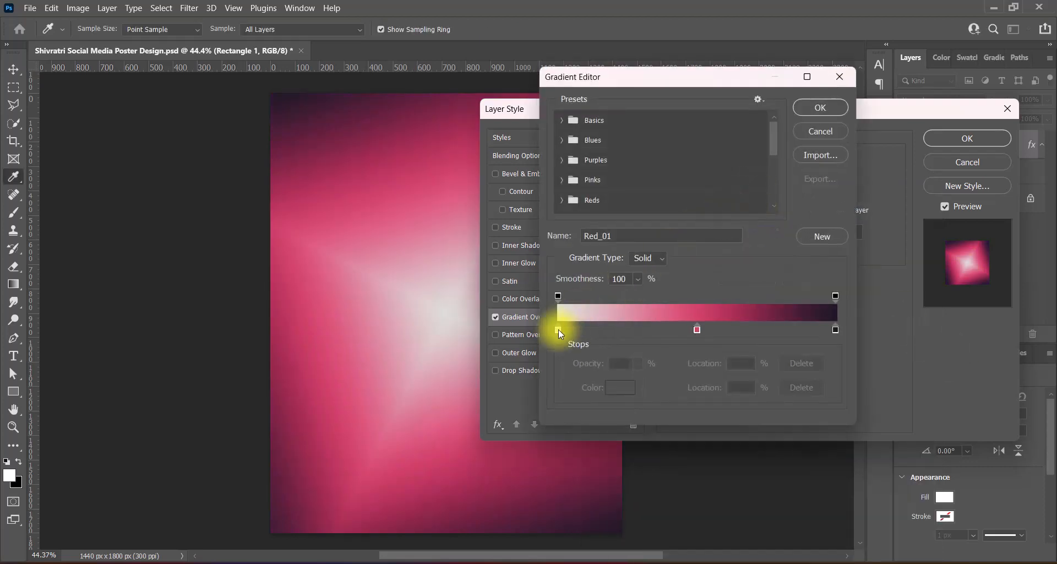
double_click(558, 329)
drag(689, 225, 670, 164)
click(973, 190)
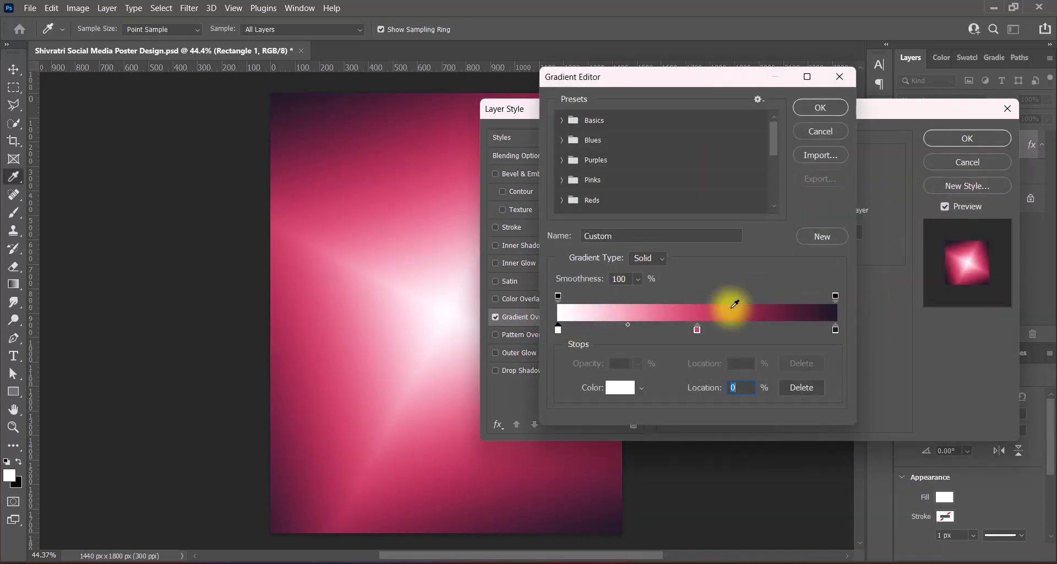
Step: Set the gradient's final color stop to the near-black purple 090014 and accept the edited gradient
double_click(835, 330)
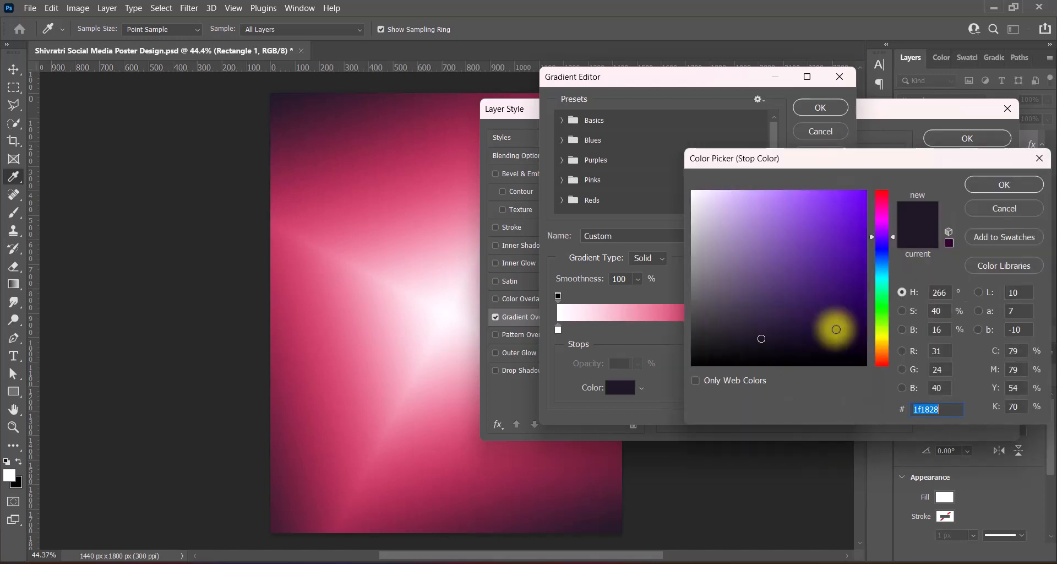
click(866, 351)
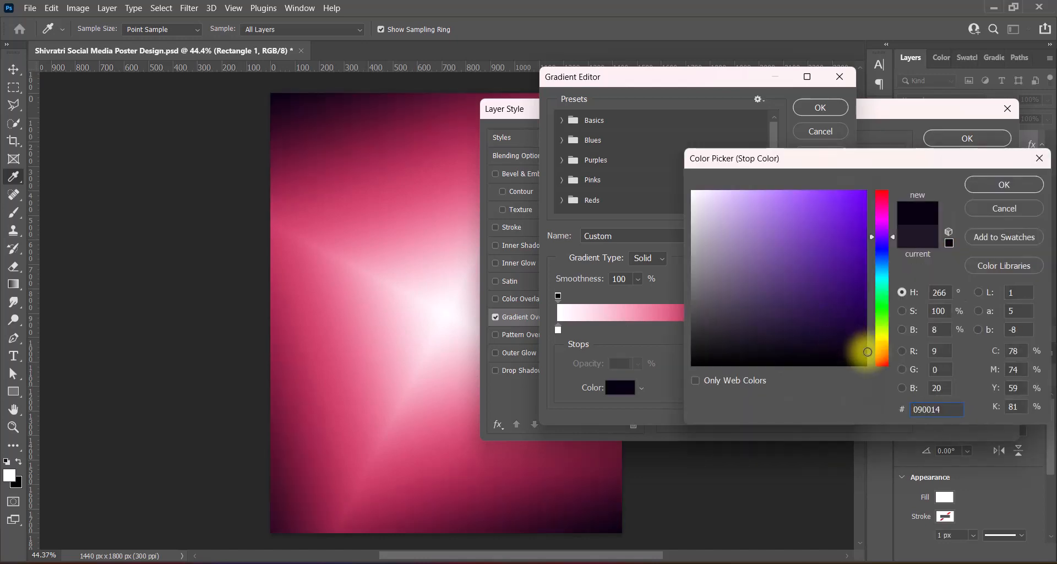
click(972, 187)
click(820, 108)
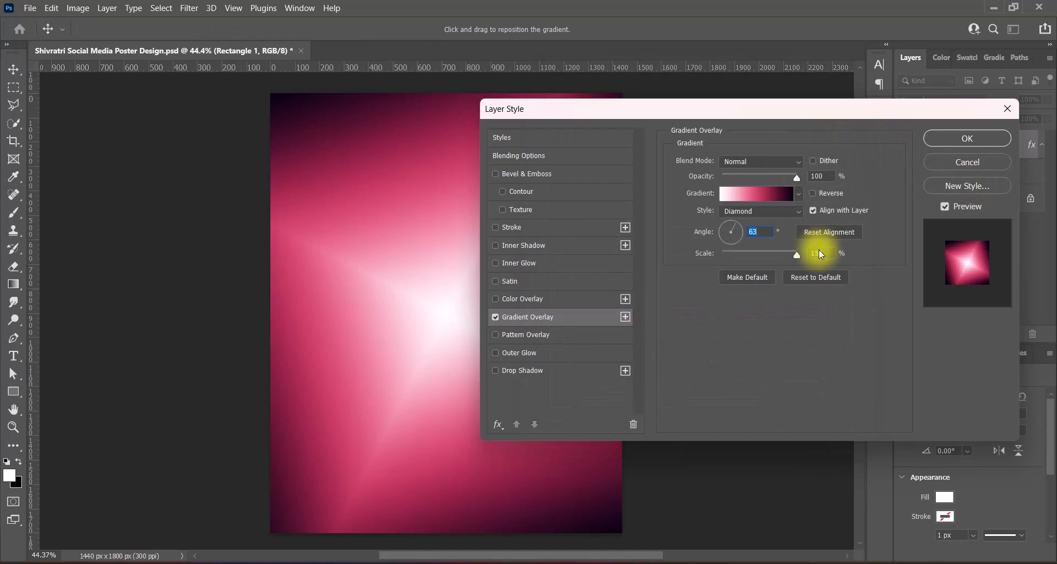
Step: Try different angles for the gradient overlay and set the angle to 60°
drag(797, 257, 741, 227)
click(758, 231)
text(0)
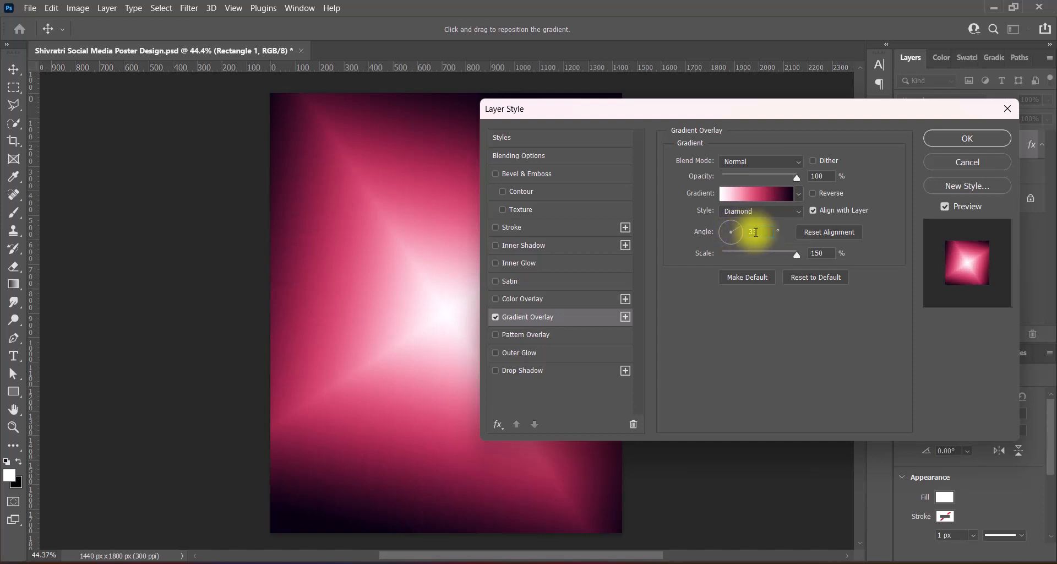
scroll(758, 232, up, 6)
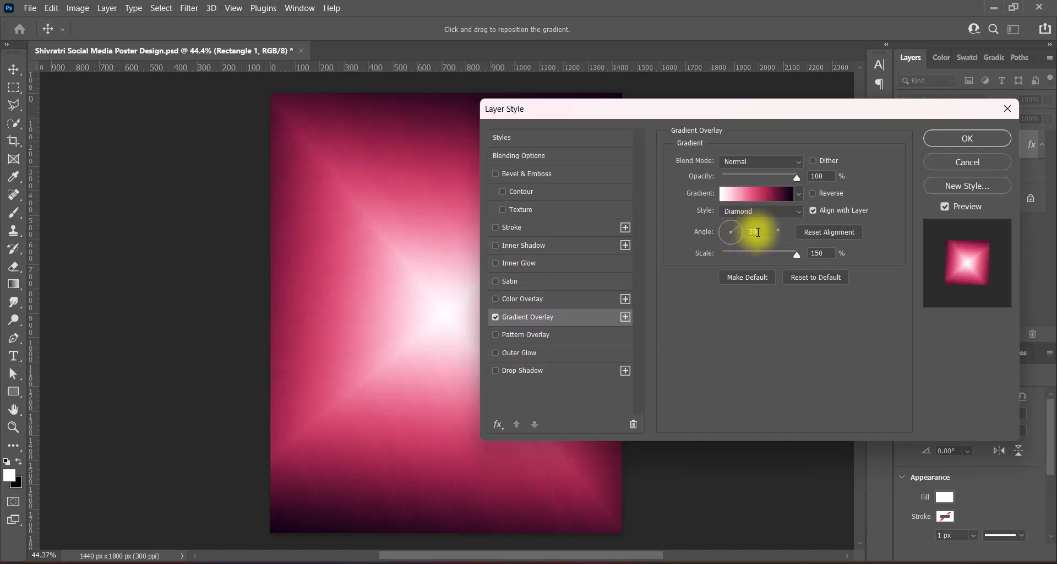
drag(763, 232, 743, 233)
text(60)
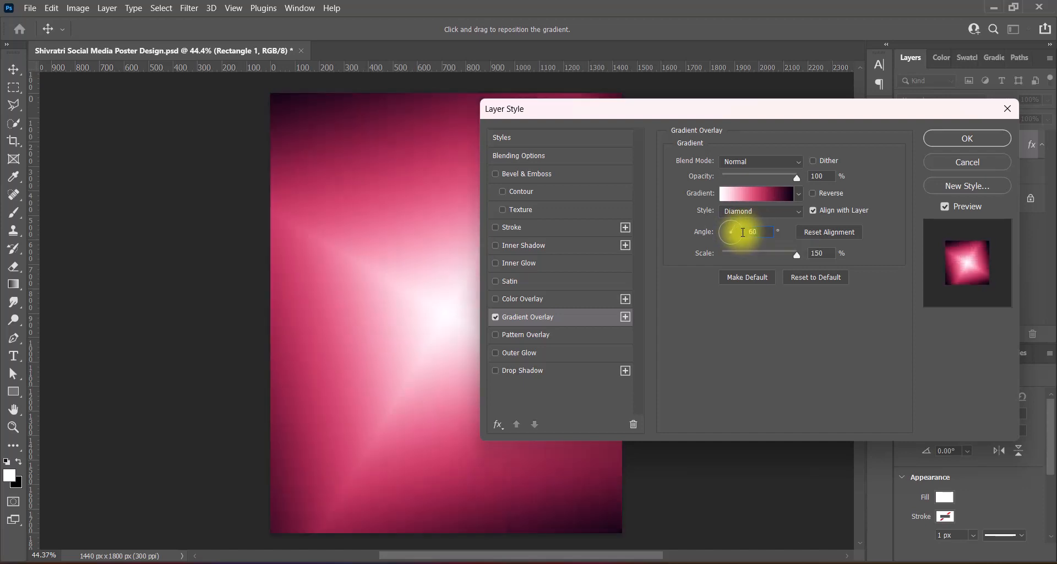
Step: Move the gradient's middle pink stop closer to the white stop and set the midpoint between them to 63%
drag(725, 113, 697, 140)
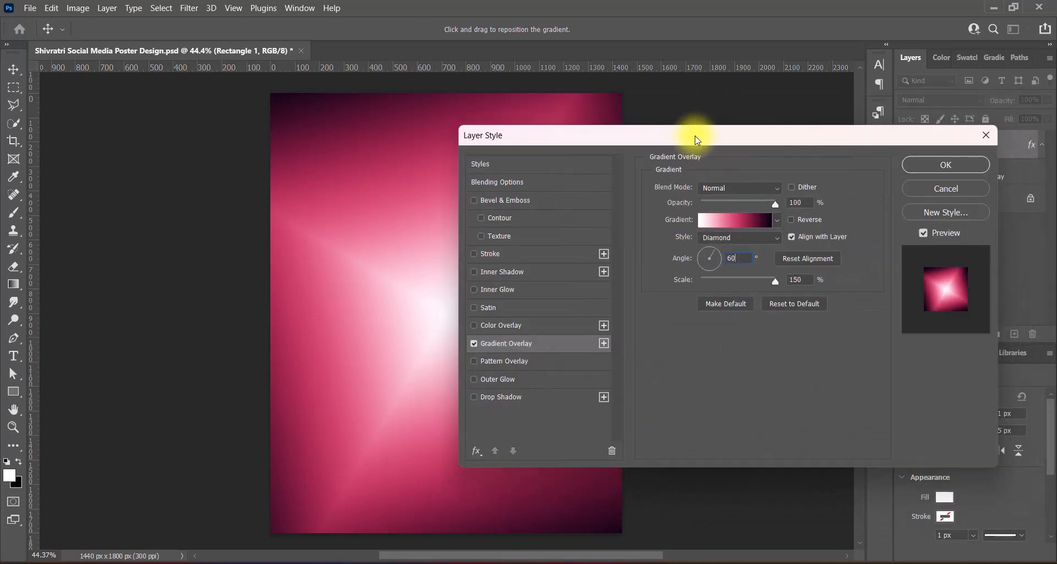
click(741, 218)
click(627, 325)
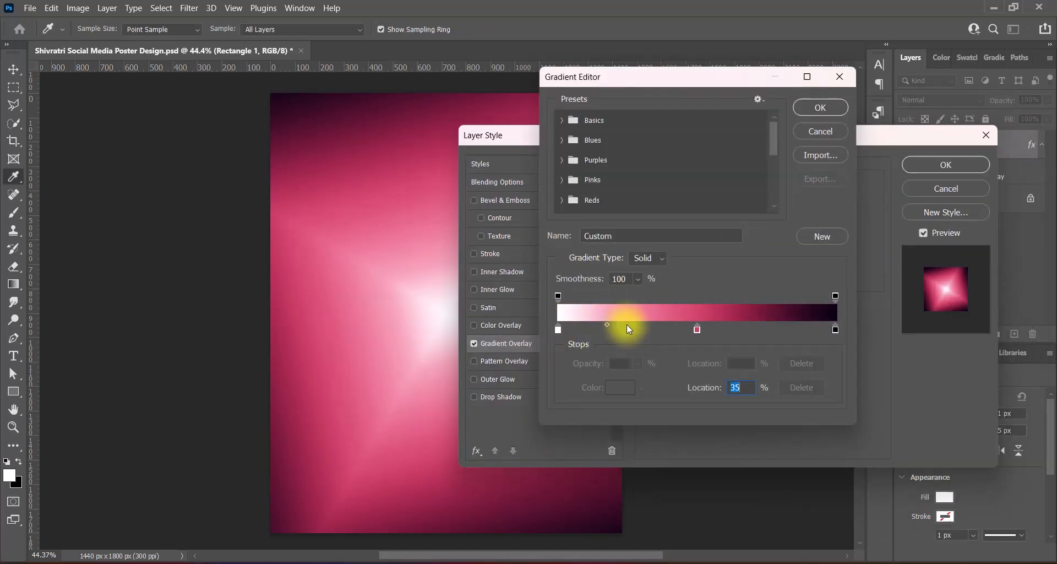
mouse_move(607, 324)
mouse_down()
mouse_move(642, 324)
mouse_move(627, 325)
mouse_up()
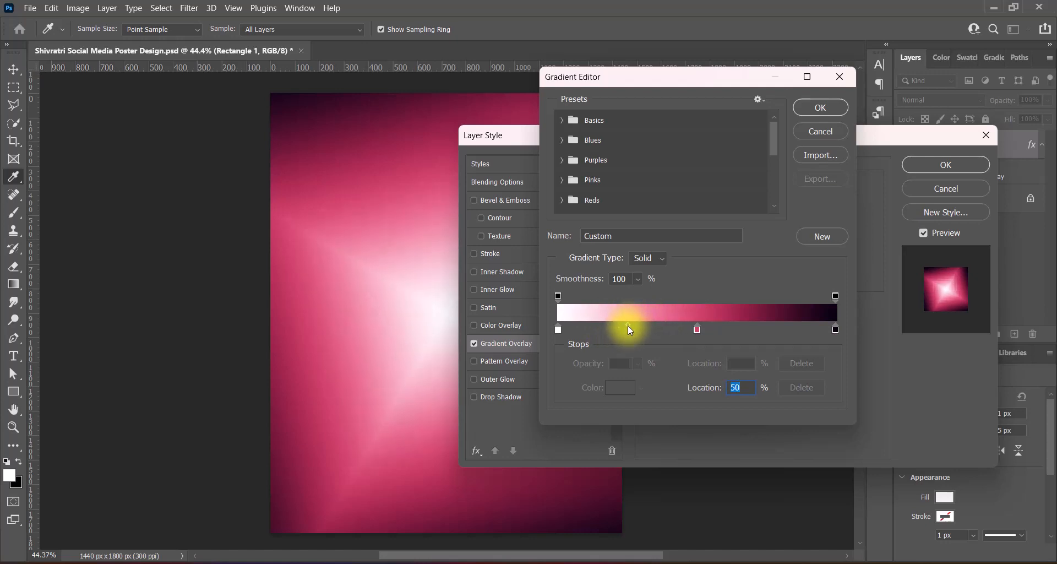
click(696, 329)
mouse_move(767, 324)
mouse_down()
mouse_move(719, 322)
mouse_move(767, 322)
mouse_up()
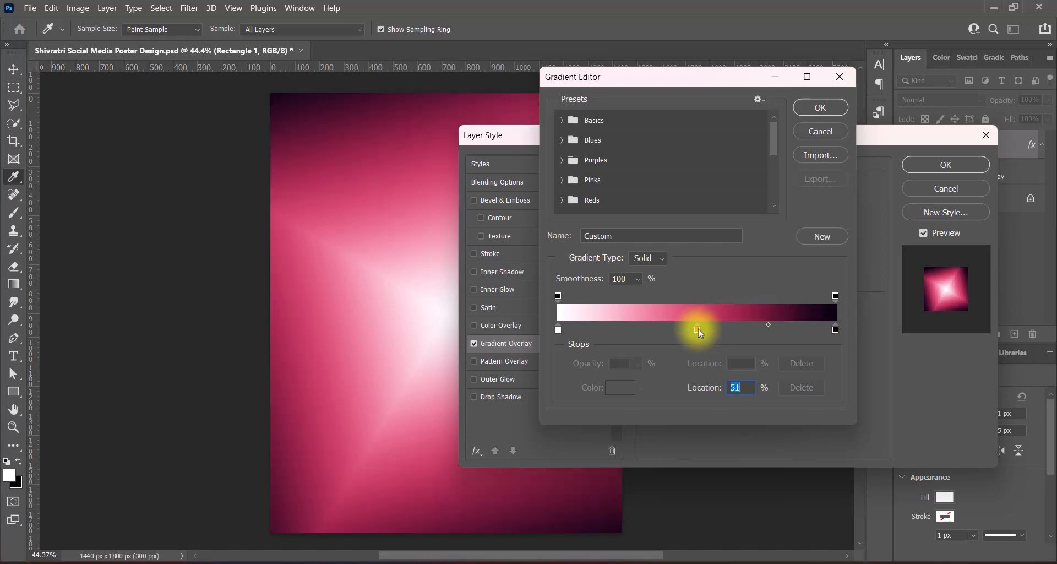
drag(697, 330, 672, 326)
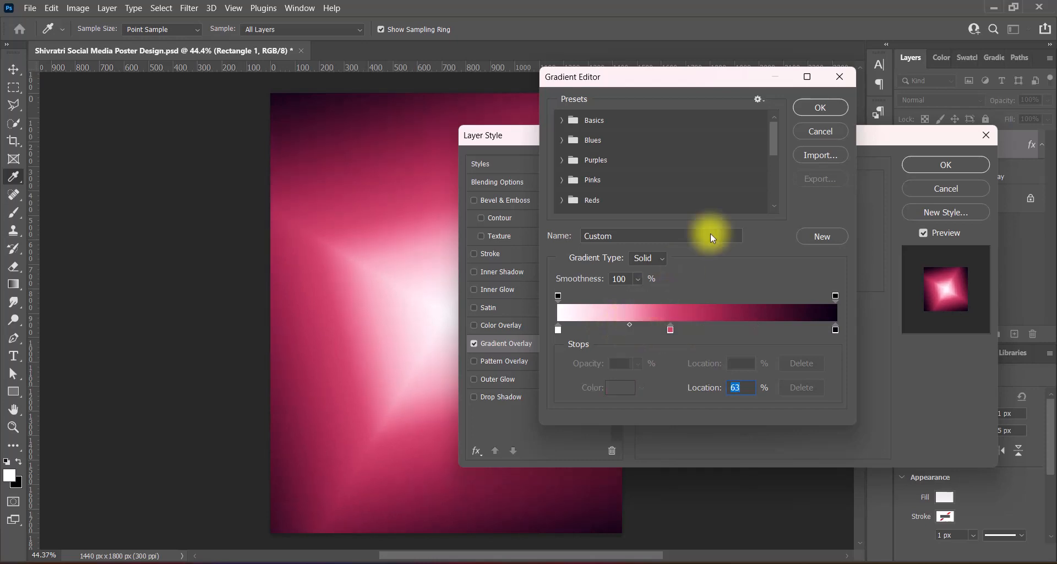
click(820, 107)
Step: Keep the gradient unreversed, set the overlay's angle to 69° and apply the layer style
click(792, 221)
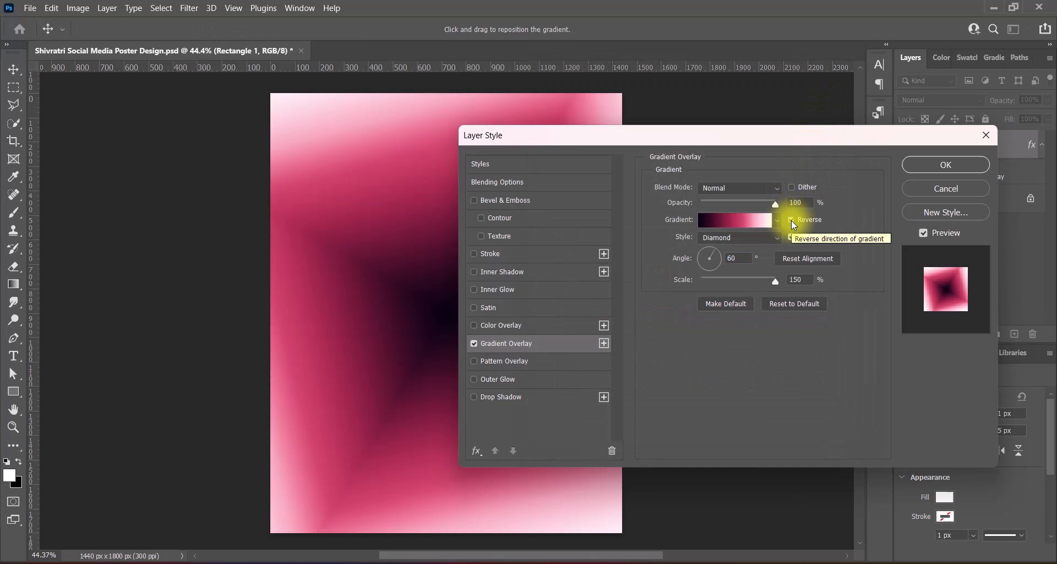
click(792, 221)
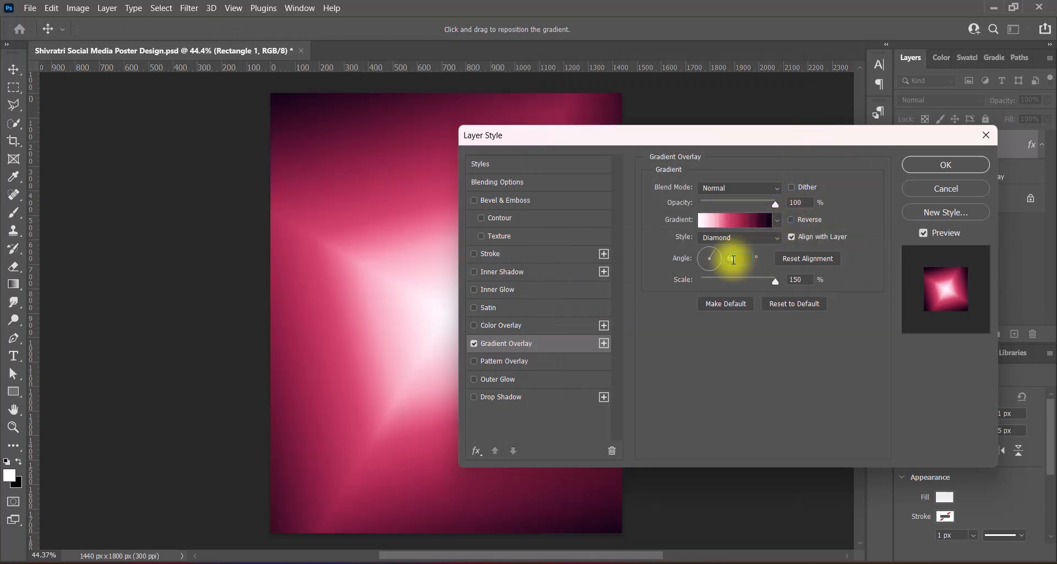
drag(709, 138, 732, 141)
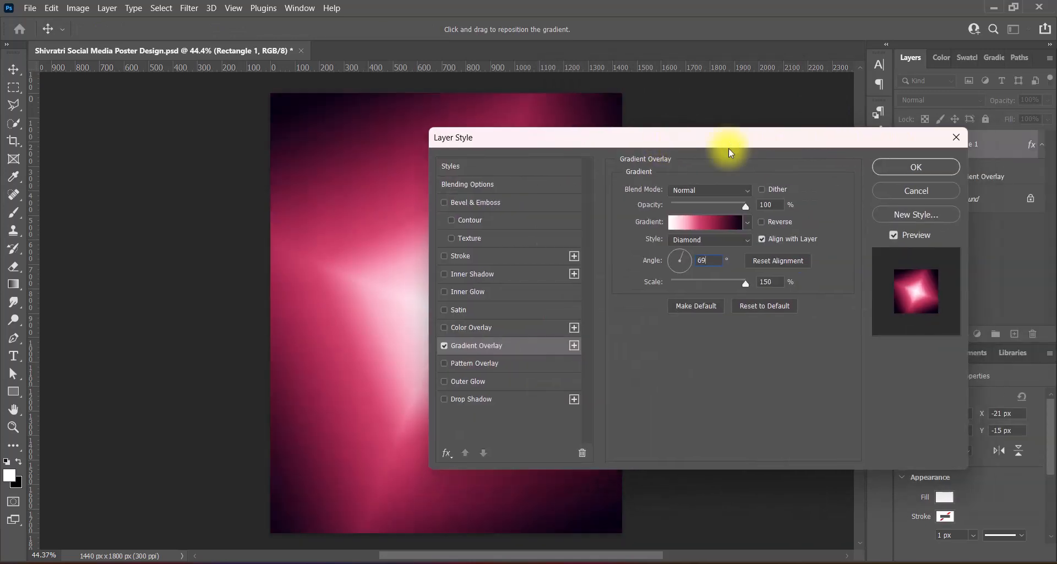
key(Return)
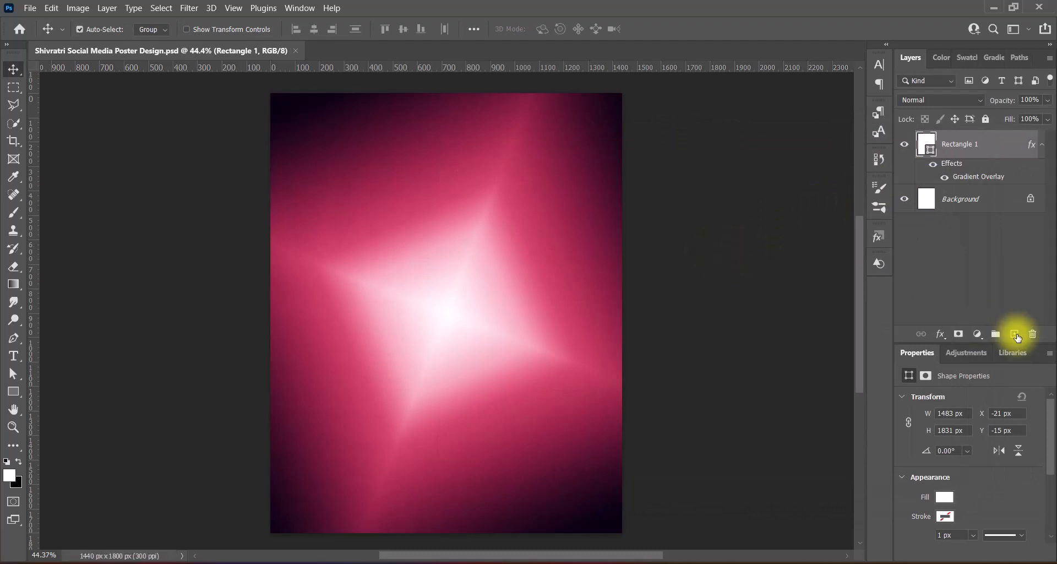
Step: Draw a white square about 1426 px wide on a new layer and centre it on the canvas
click(1015, 334)
drag(13, 391, 76, 395)
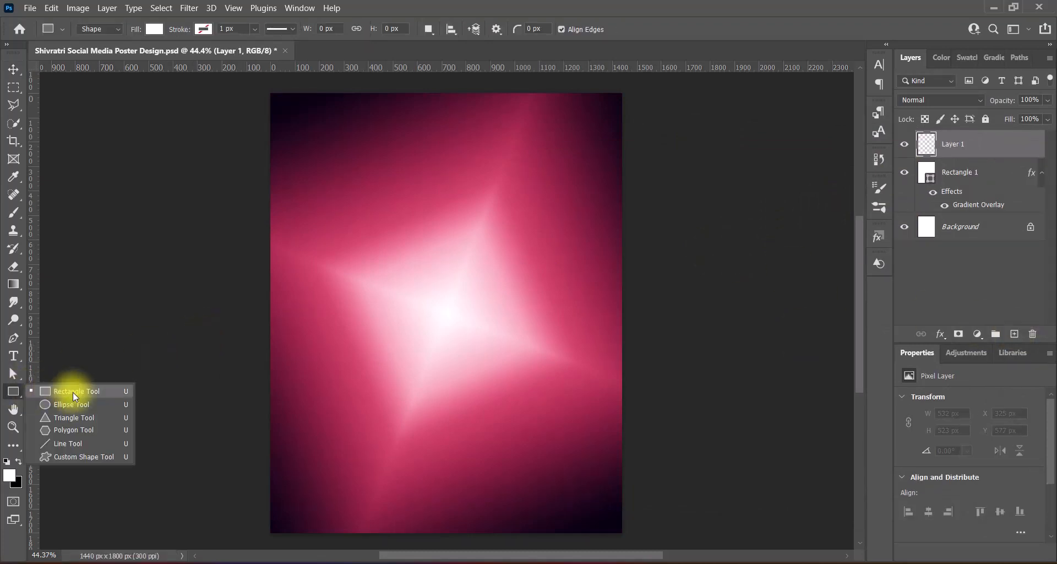
click(76, 392)
drag(336, 165, 684, 530)
click(16, 72)
drag(502, 306, 439, 278)
Step: Rotate the square about 45° into a diamond, aligning its corners to a horizontal guide at the canvas centre, and hide the guides
key(ctrl+t)
drag(268, 131, 443, 145)
drag(499, 68, 562, 311)
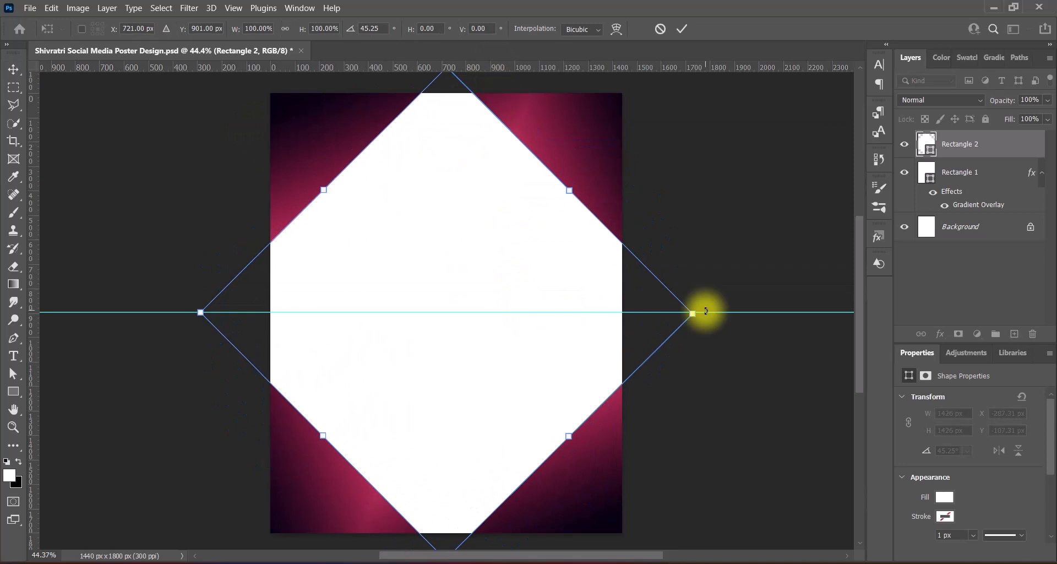
drag(706, 311, 698, 289)
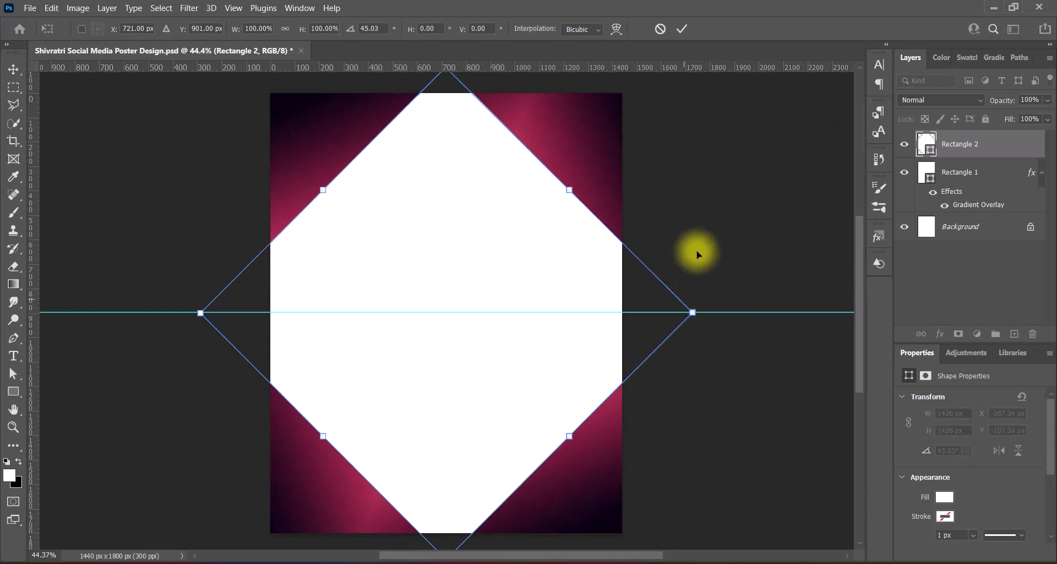
click(682, 29)
key(ctrl+semicolon)
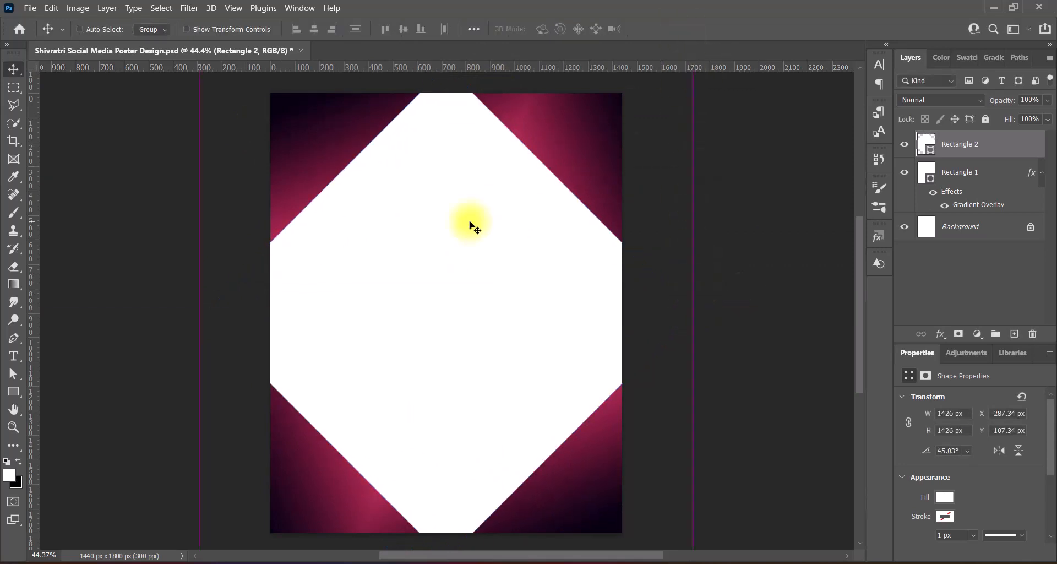
Step: Scale the diamond down proportionally to sides of about 1003 px and keep it centred on the canvas
key(ctrl+t)
drag(690, 313, 611, 309)
drag(402, 326, 439, 320)
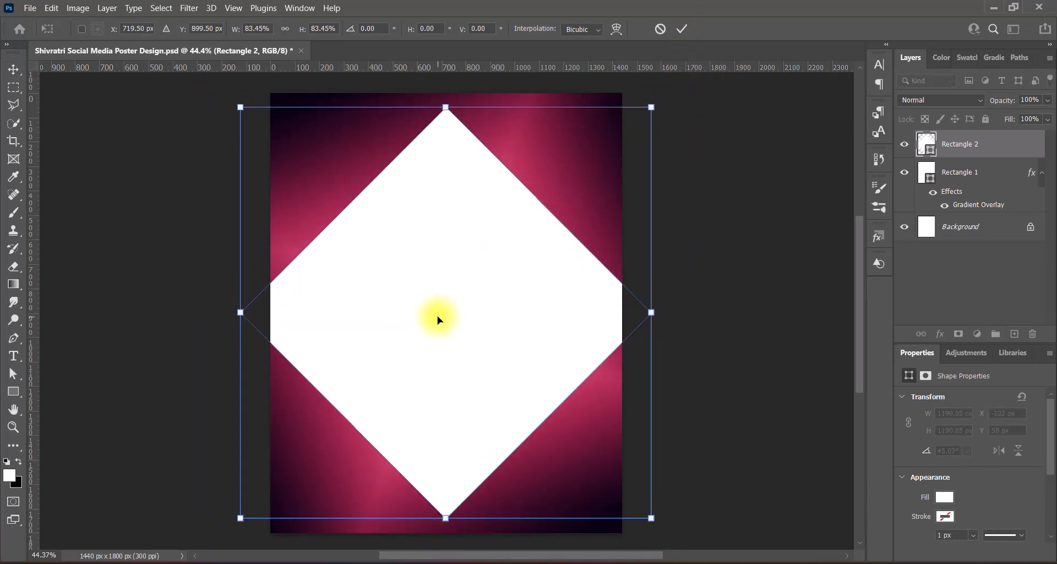
drag(446, 106, 466, 173)
drag(465, 355, 461, 324)
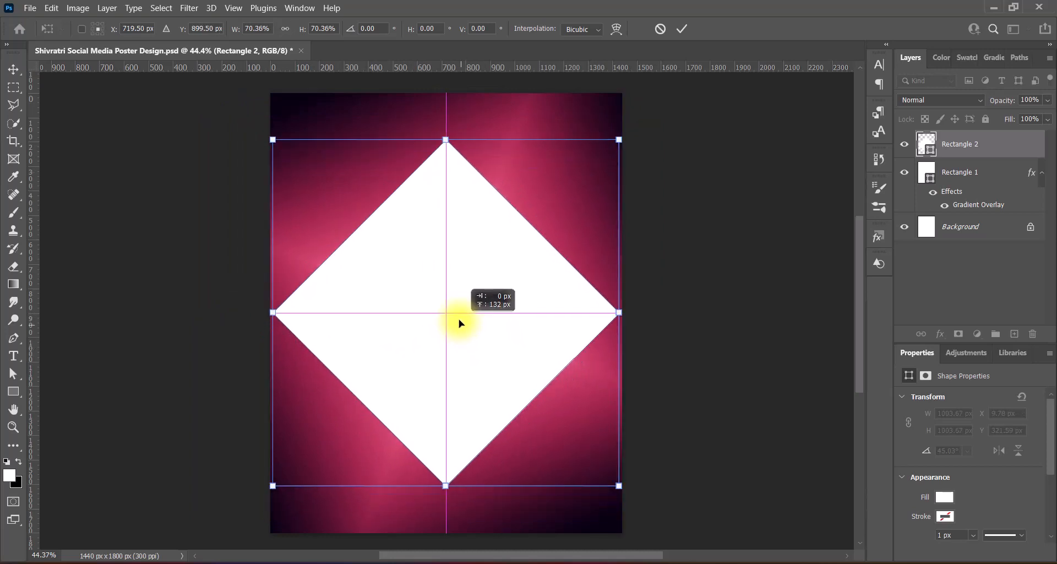
key(Return)
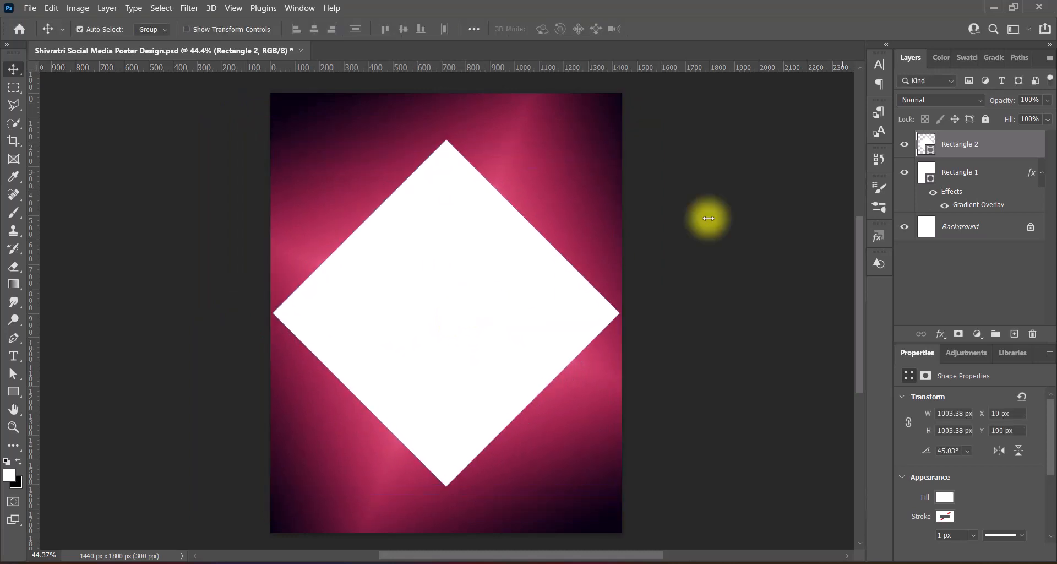
Step: Add a reversed diamond-style Gradient Overlay to the white diamond shape and apply the layer style
double_click(921, 142)
click(591, 309)
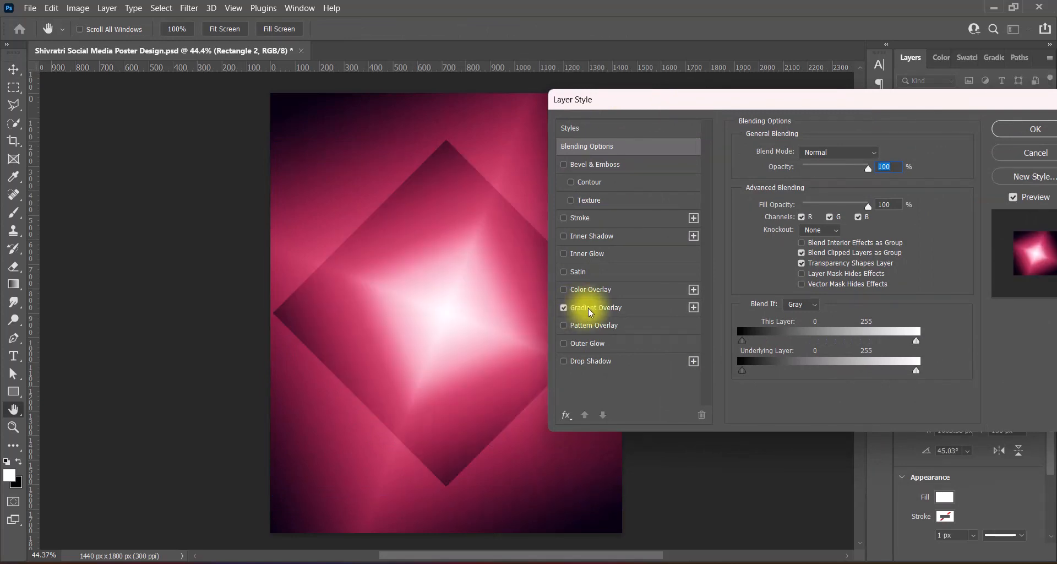
click(590, 311)
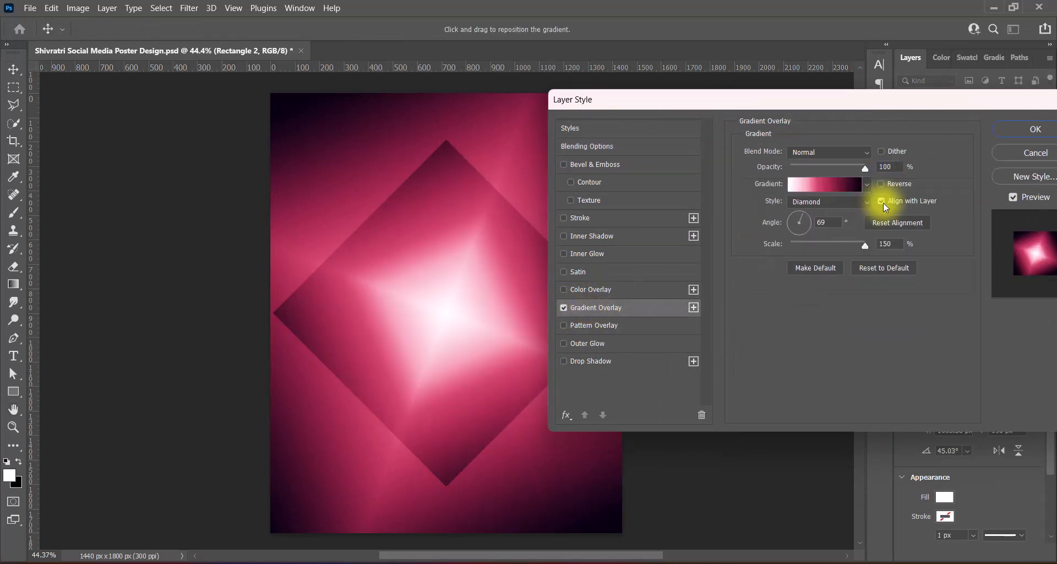
click(881, 183)
click(1019, 131)
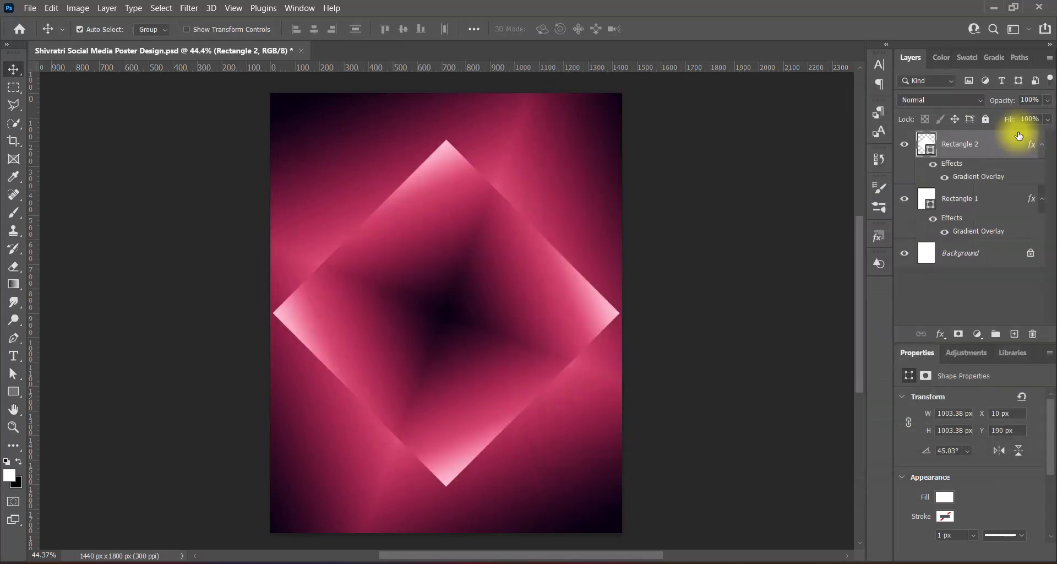
Step: Convert the diamond layer Rectangle 2 to a smart object
right_click(1013, 135)
click(920, 149)
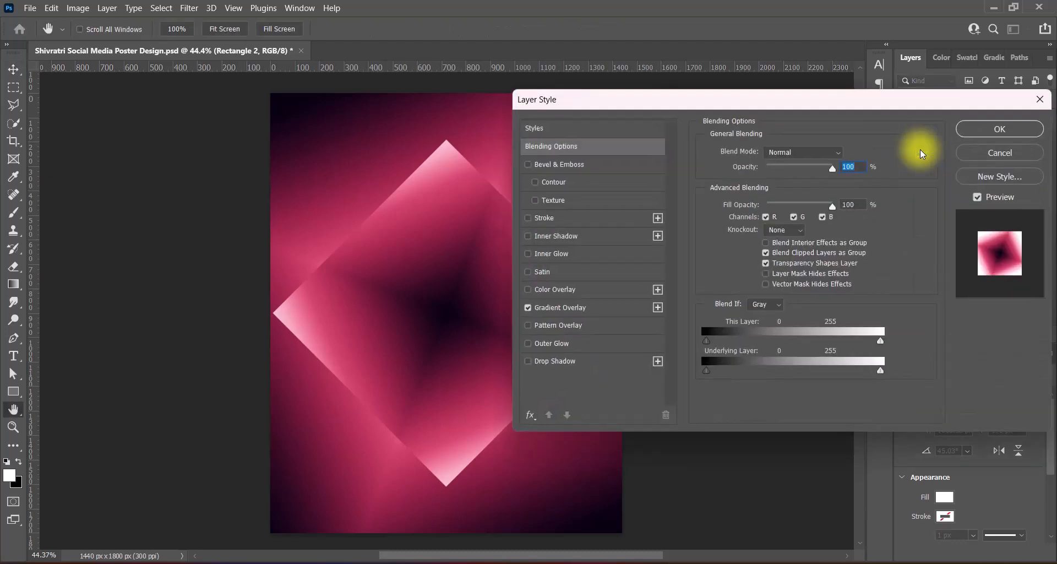
click(998, 148)
right_click(998, 148)
click(908, 106)
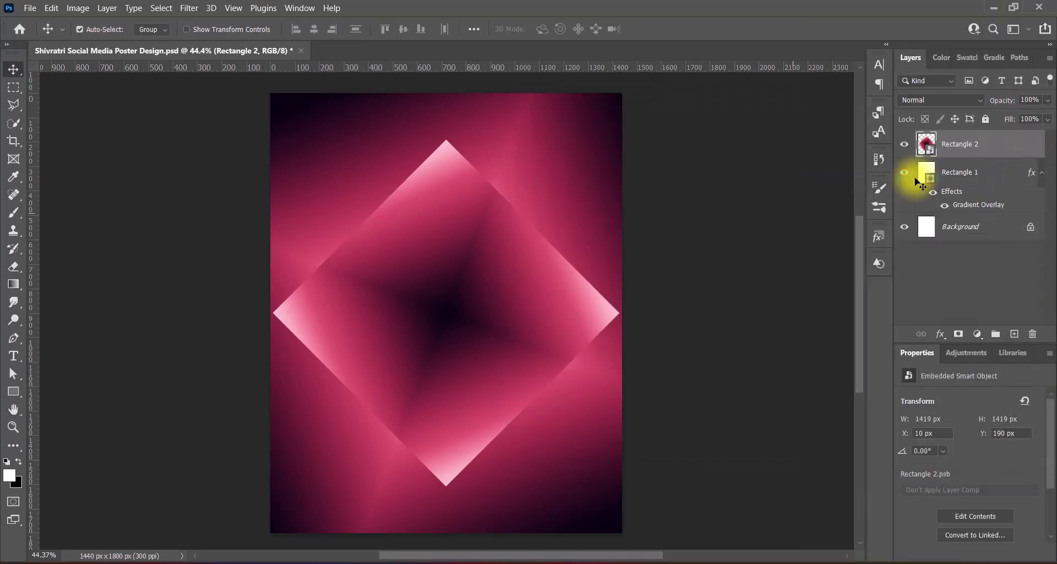
Step: Apply a Vibrance adjustment of +100 to the diamond
click(87, 8)
mouse_move(99, 43)
click(250, 92)
drag(489, 186, 559, 185)
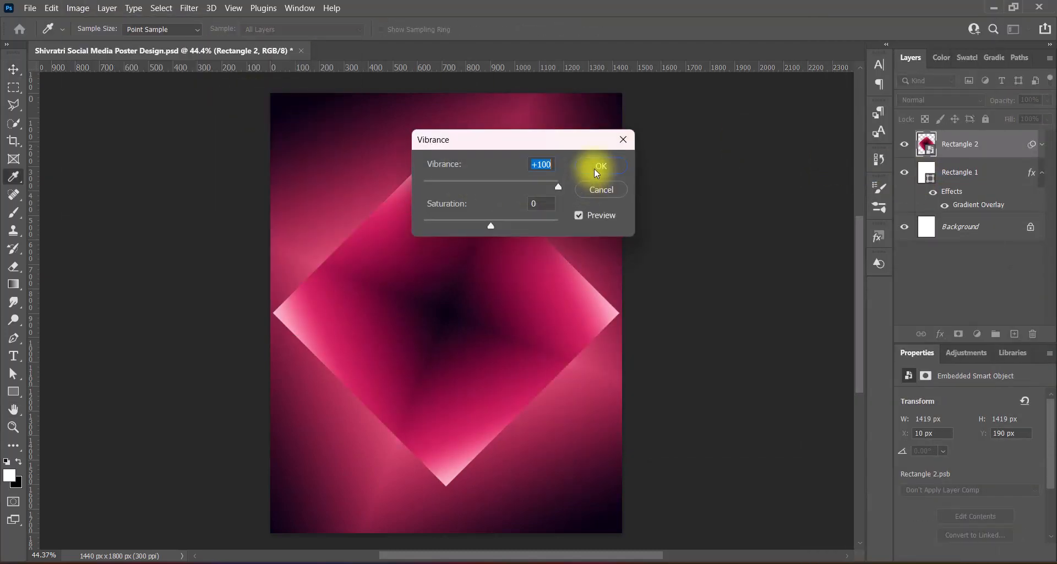
click(595, 167)
Step: Try the Strong Saturation preset in Hue/Saturation on the diamond and apply the Red Boost preset instead
click(78, 8)
mouse_move(165, 41)
click(254, 105)
click(468, 116)
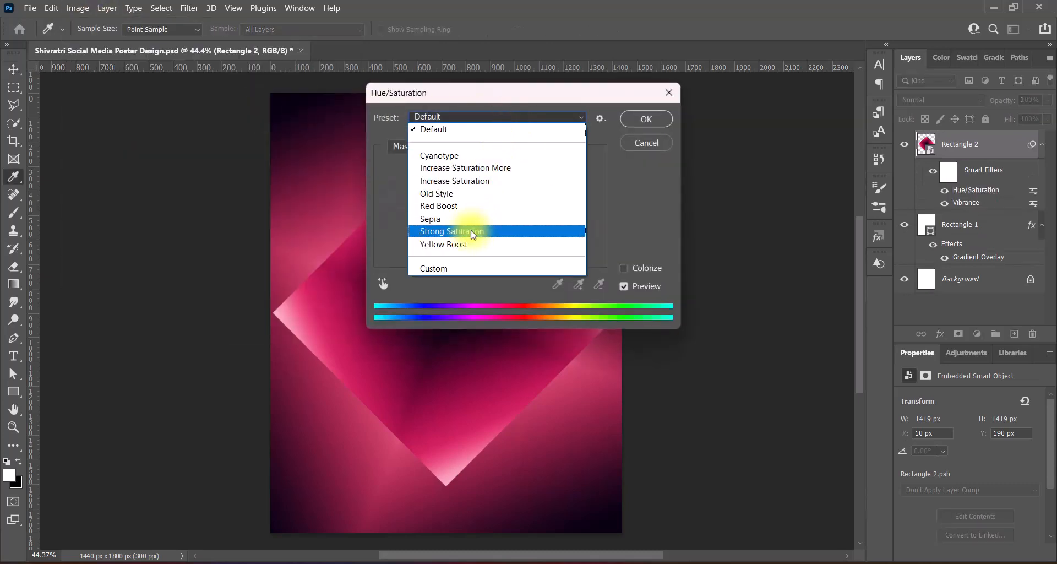
click(474, 231)
click(469, 126)
click(460, 208)
click(646, 119)
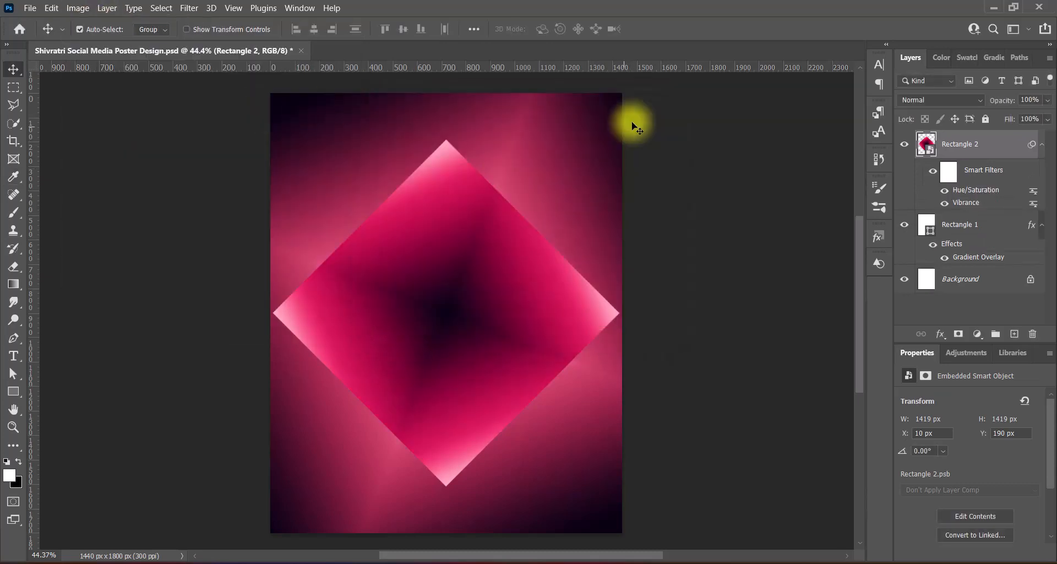
Step: Try the Increase Contrast 3 preset in Levels on the diamond and apply the Midtones Darker preset instead
click(78, 8)
mouse_move(146, 40)
click(286, 56)
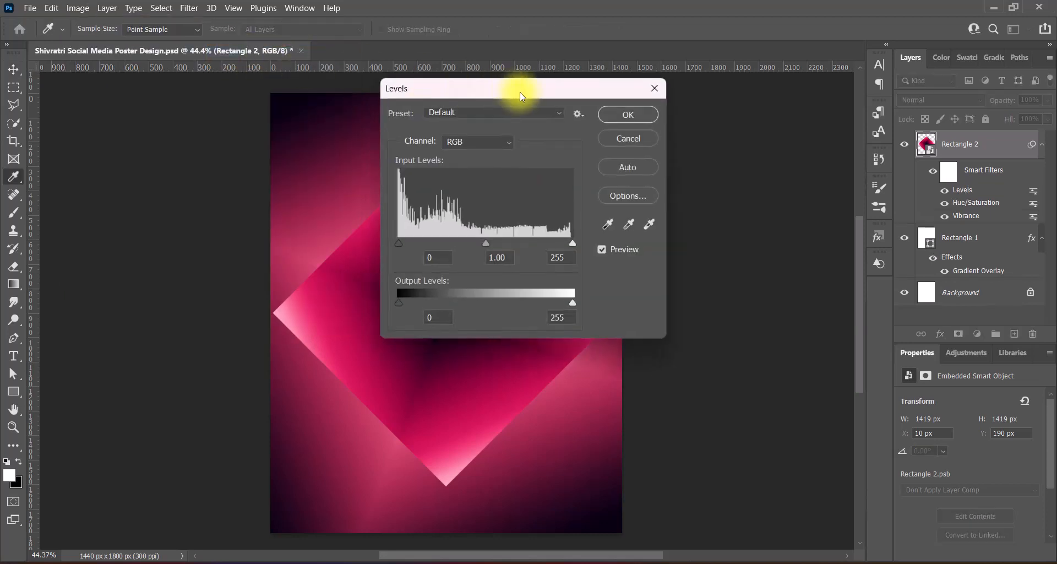
click(635, 106)
click(637, 198)
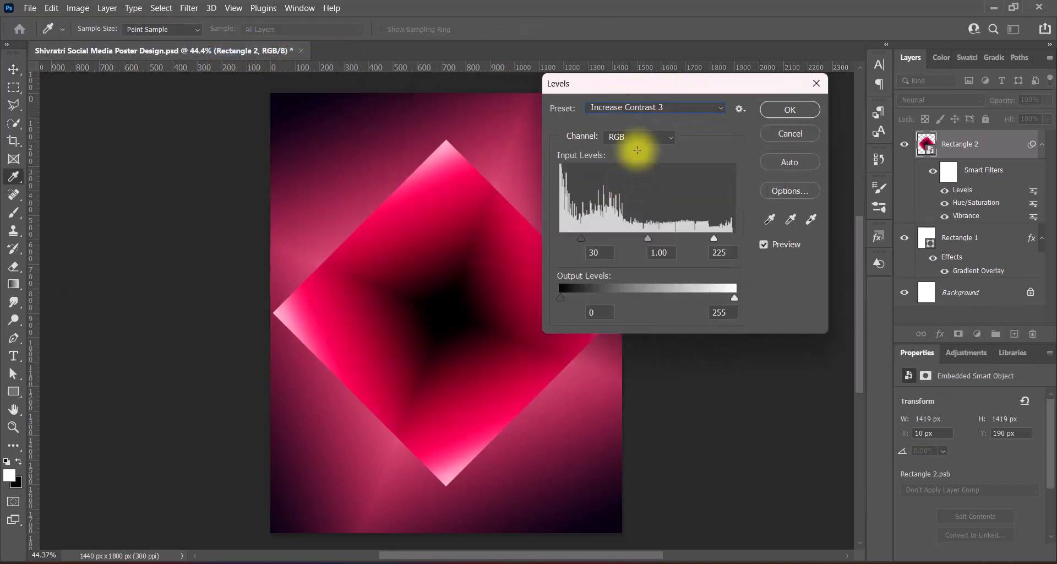
click(647, 108)
click(641, 233)
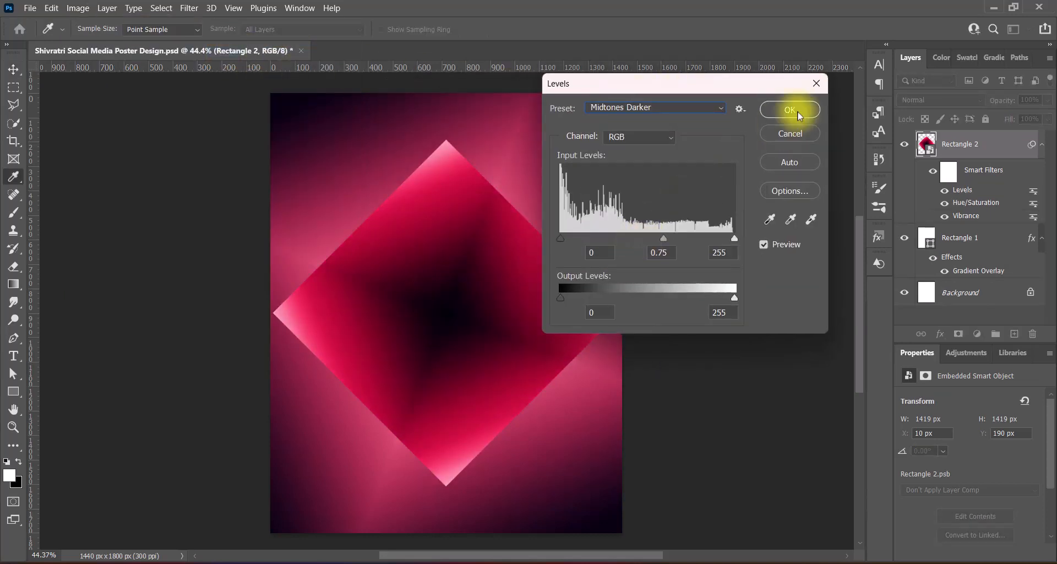
click(798, 113)
Step: Convert the adjusted diamond to a smart object again and set its blend mode to Saturation
right_click(1003, 143)
click(910, 130)
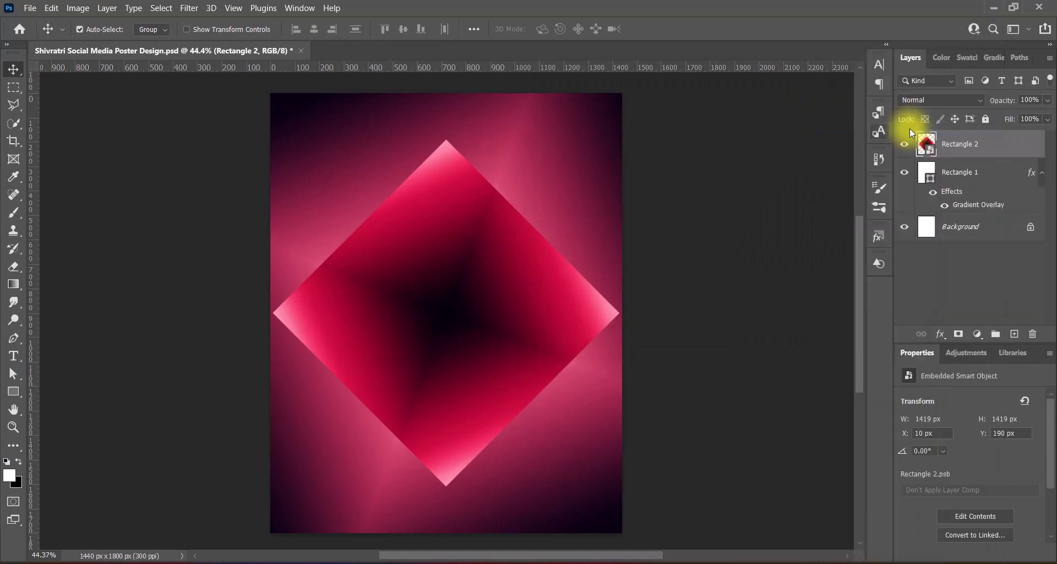
click(935, 100)
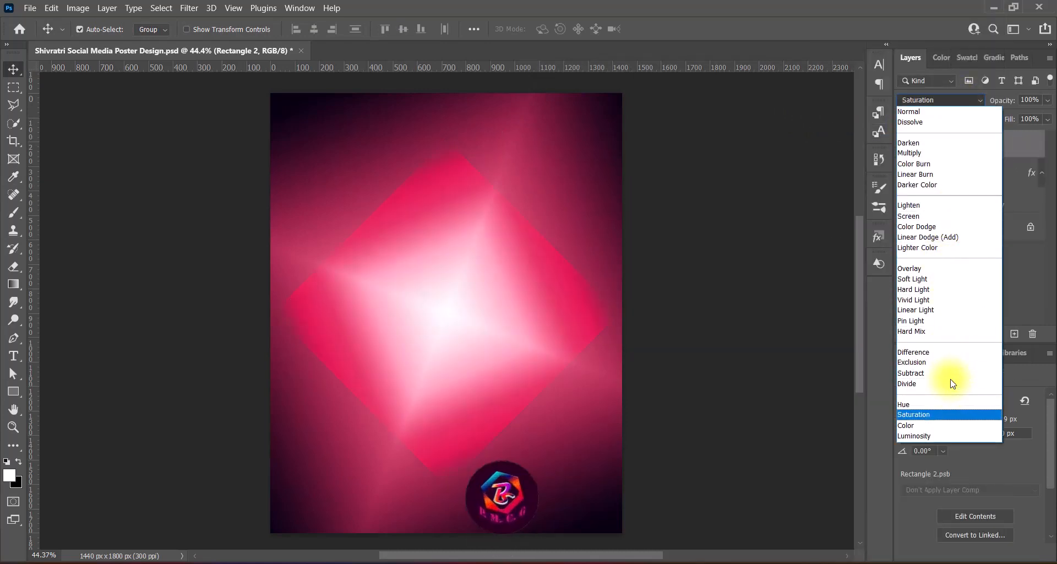
click(949, 414)
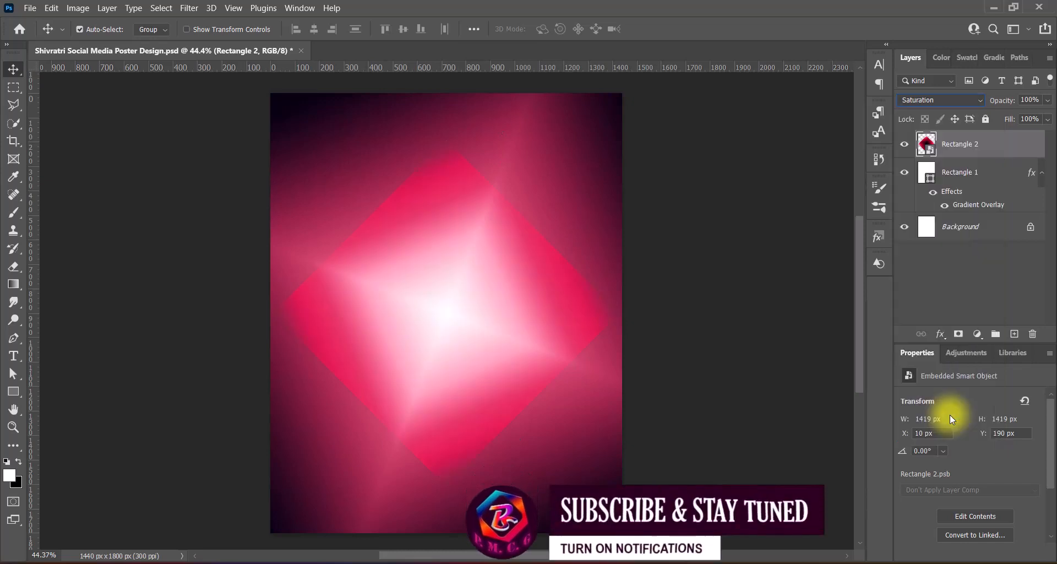
Step: Apply a Brightness/Contrast adjustment to the diamond with the contrast raised to its maximum
click(77, 8)
mouse_move(96, 40)
click(242, 40)
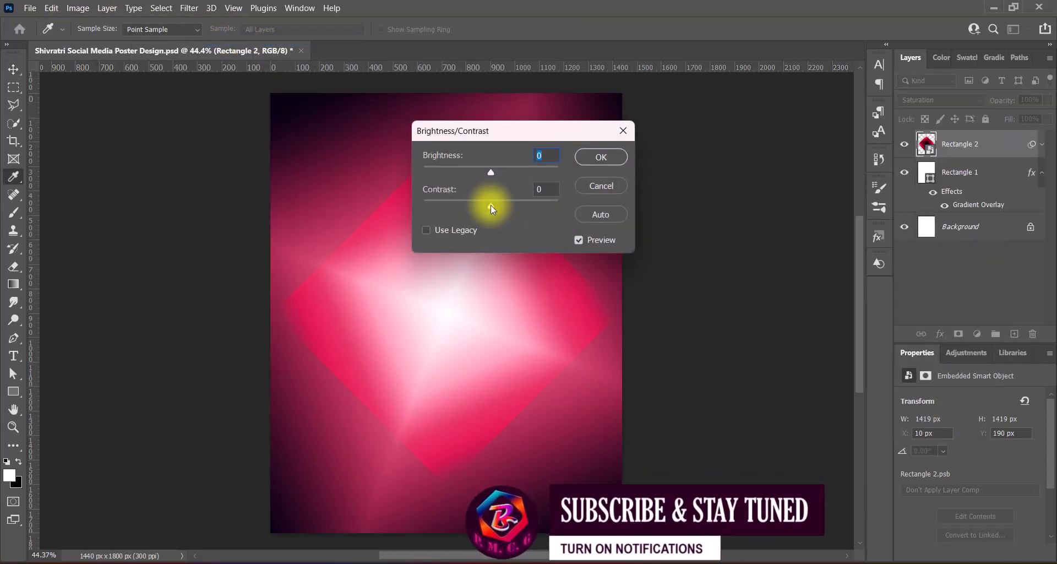
drag(491, 205, 618, 202)
click(601, 156)
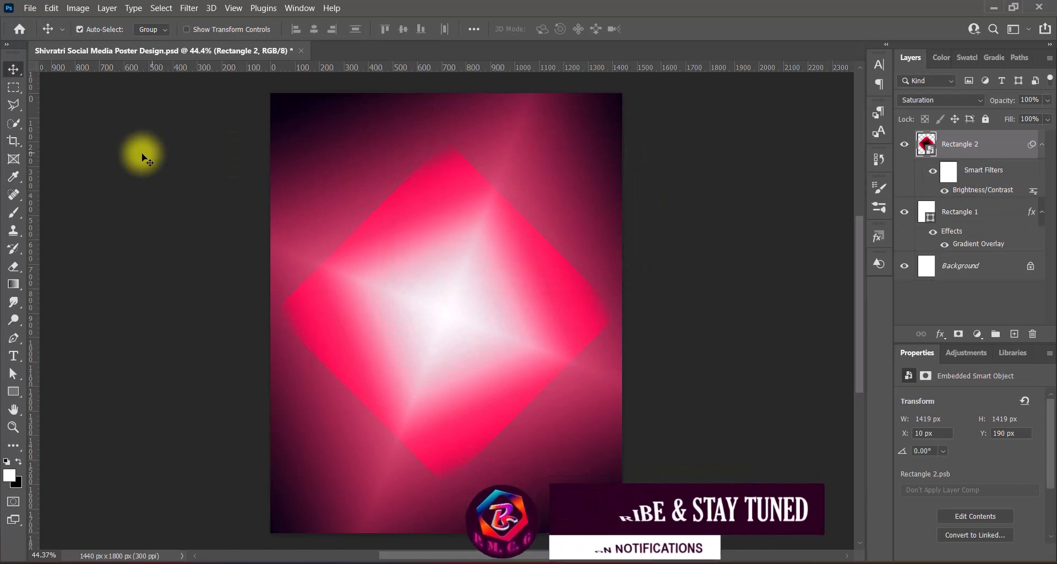
Step: Apply a Levels adjustment to the diamond with the Increase Contrast 3 preset
click(78, 8)
mouse_move(99, 40)
click(240, 52)
click(655, 107)
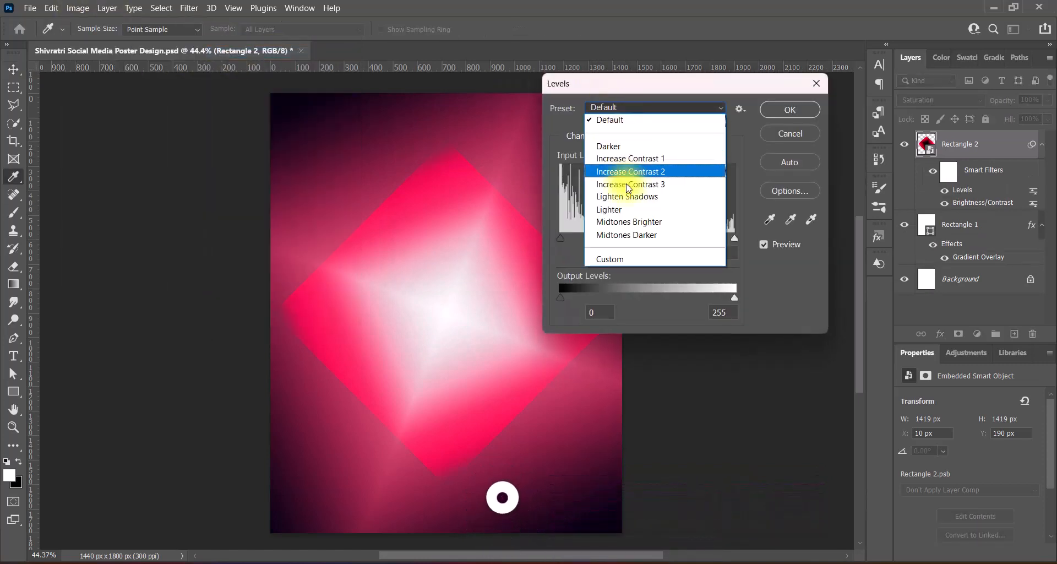
click(627, 187)
click(811, 110)
Step: Try a Radial Blur with the Zoom method and Best quality on the diamond at amount 5, and again at a stronger amount
click(189, 8)
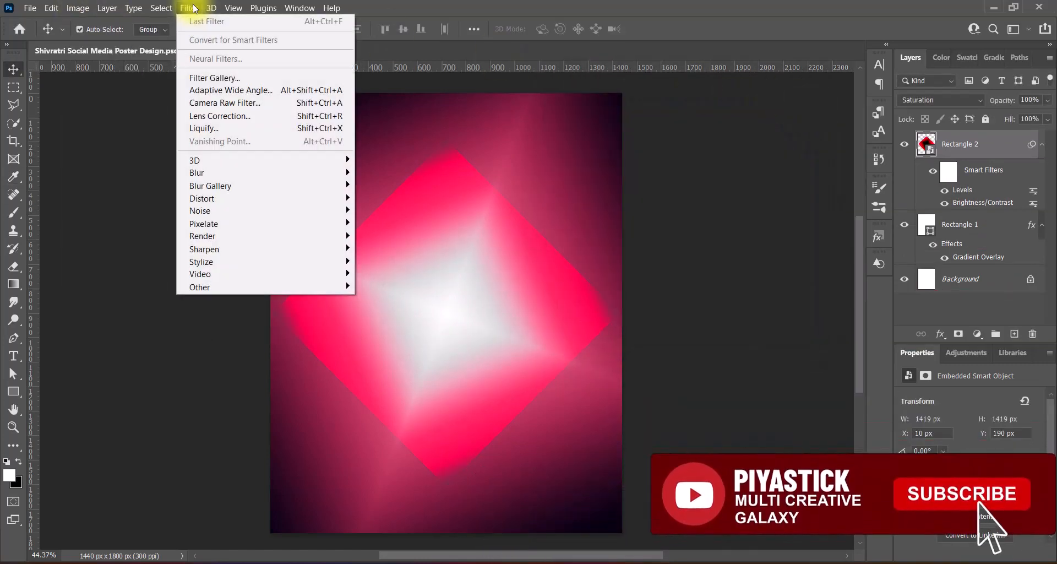
mouse_move(231, 170)
click(399, 260)
click(605, 272)
click(605, 212)
drag(644, 147, 617, 146)
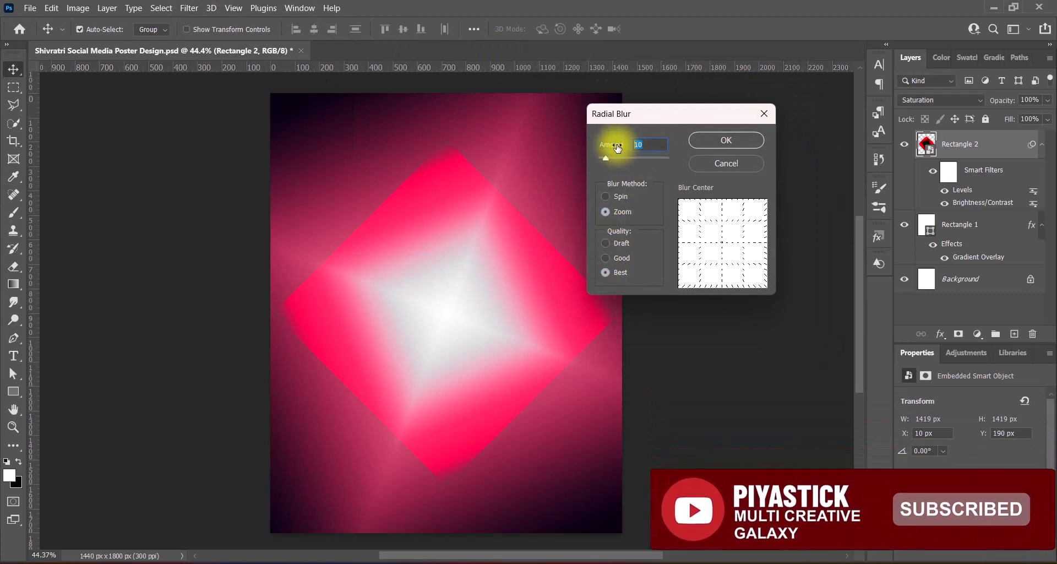
text(5)
key(Return)
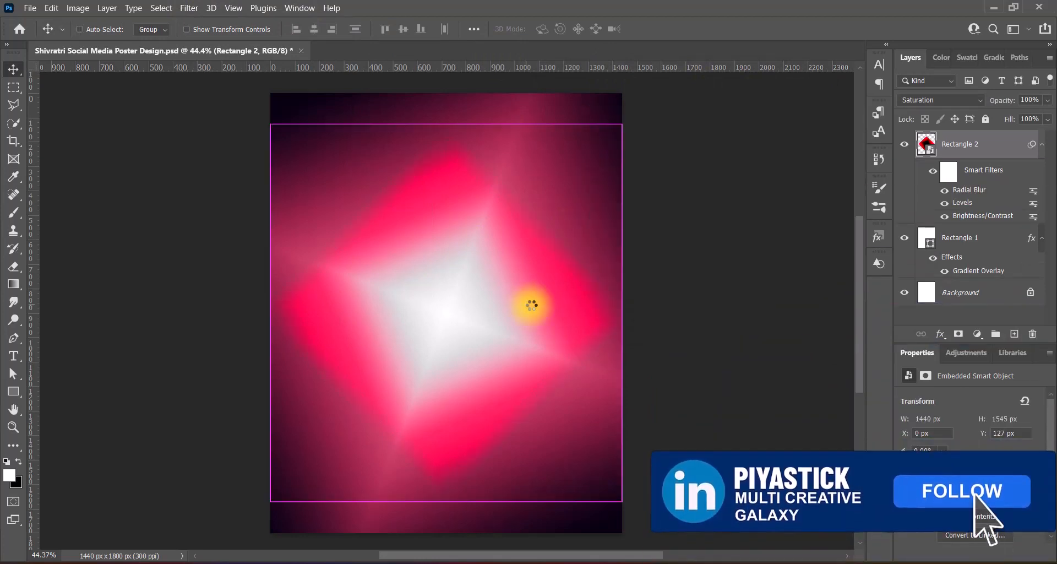
click(189, 8)
click(387, 261)
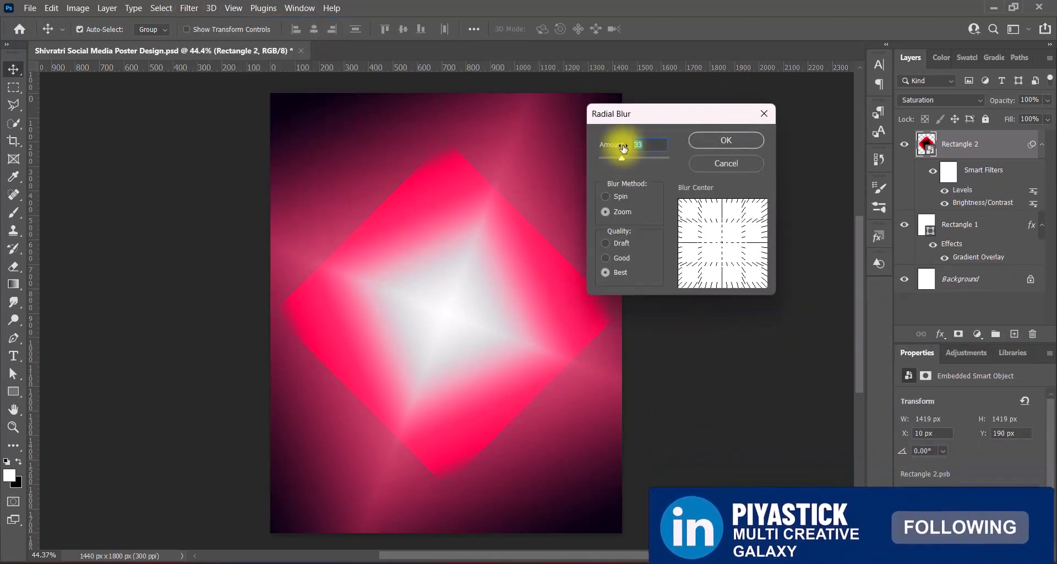
key(Return)
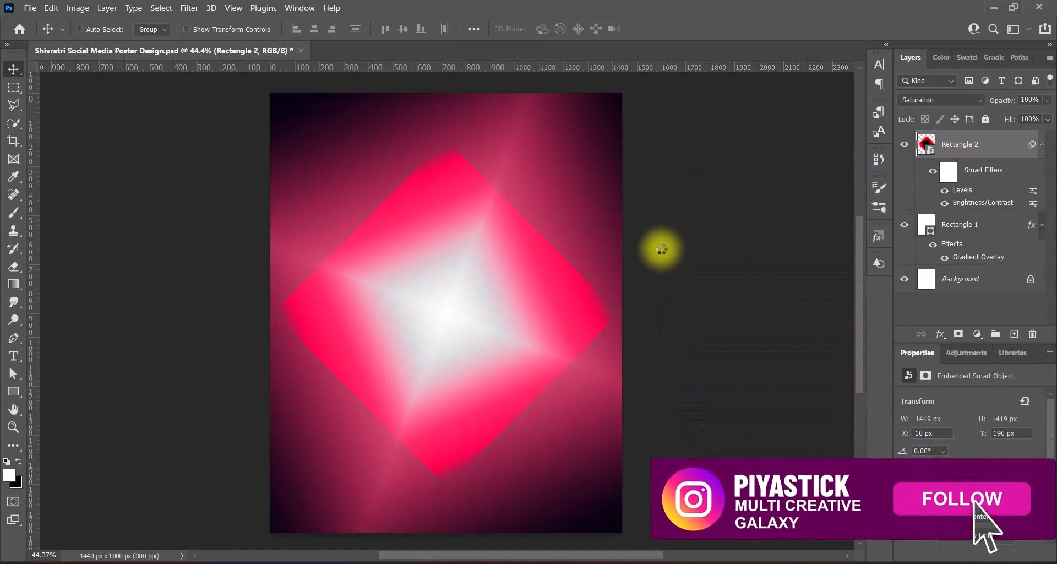
Step: Add an Outer Glow to the diamond with range 100%, spread 0%, size 180 px and noise 21%
double_click(925, 141)
click(528, 343)
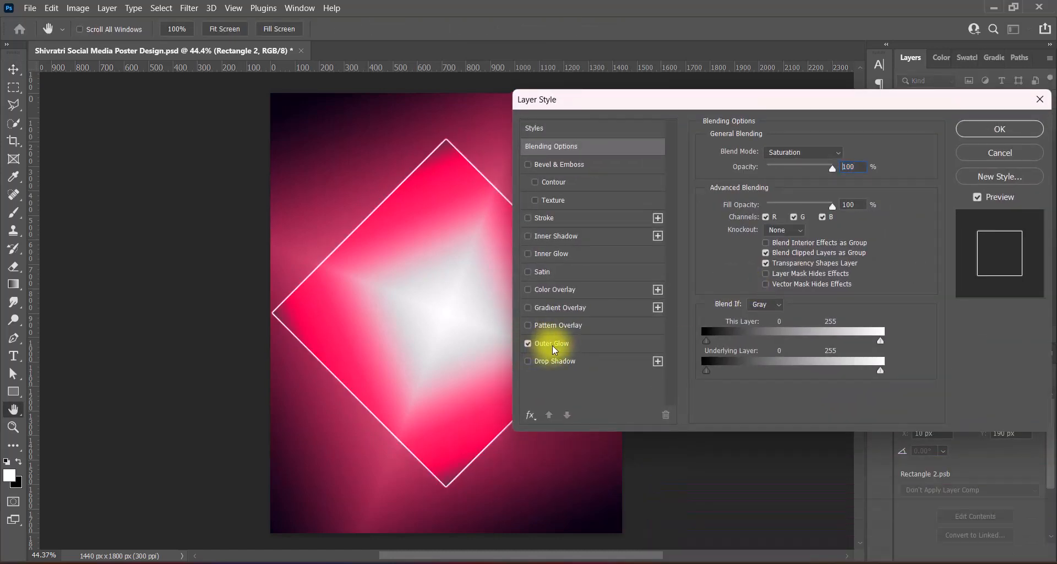
click(551, 343)
drag(794, 339, 826, 339)
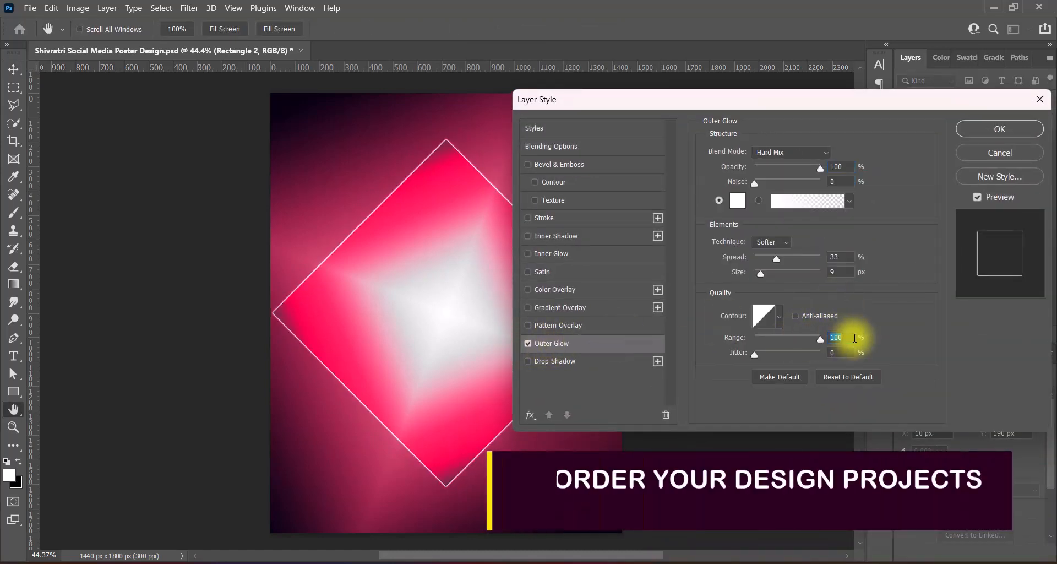
drag(776, 259, 804, 280)
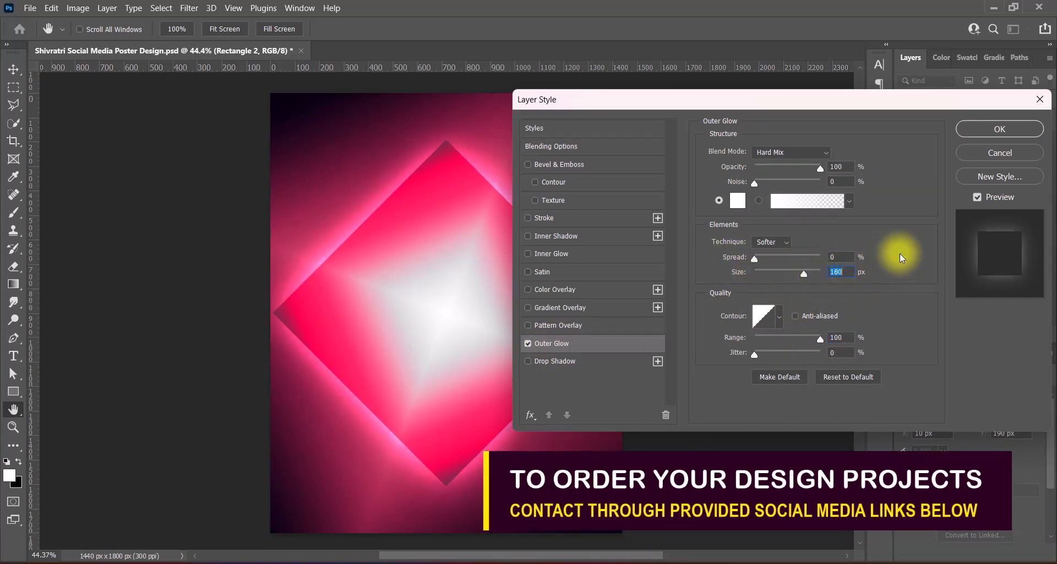
mouse_move(754, 183)
mouse_down()
mouse_move(776, 184)
mouse_move(768, 186)
mouse_up()
Step: Try out the different contour presets on the diamond's Outer Glow
click(778, 317)
click(666, 351)
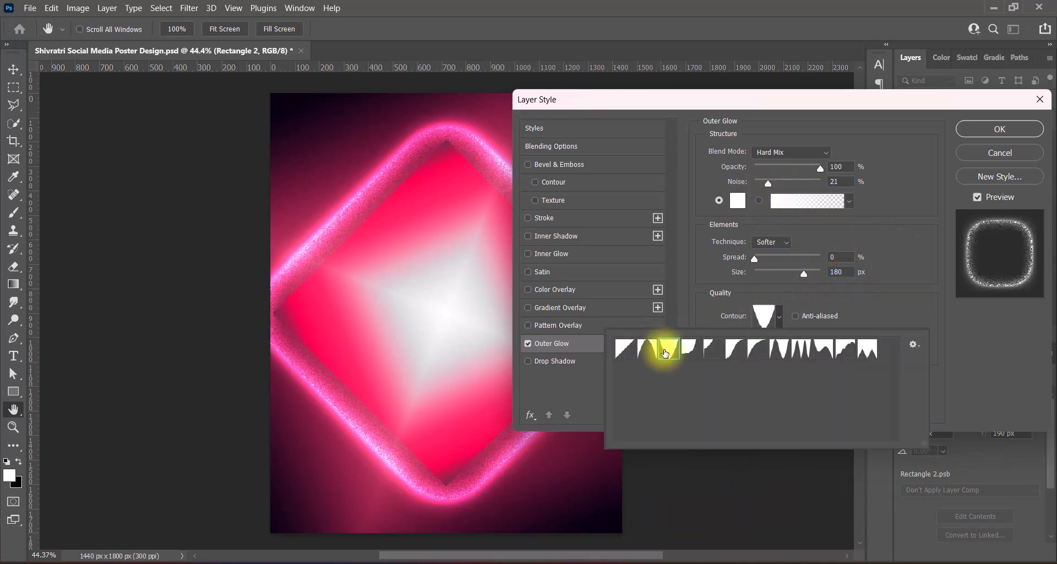
click(690, 353)
click(709, 354)
click(734, 353)
click(754, 354)
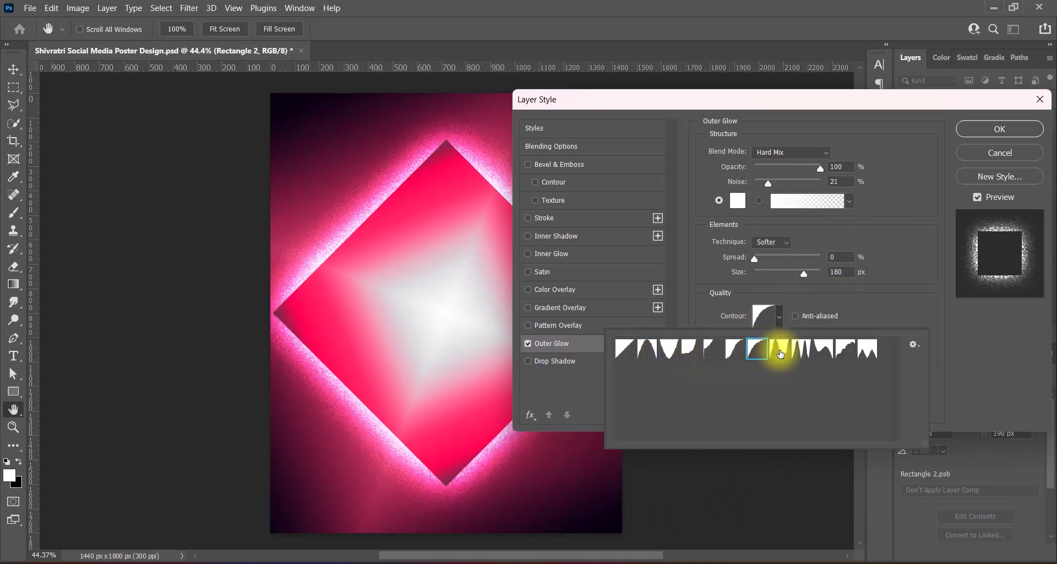
click(779, 353)
click(800, 353)
click(821, 353)
click(848, 353)
click(868, 353)
click(849, 353)
click(823, 353)
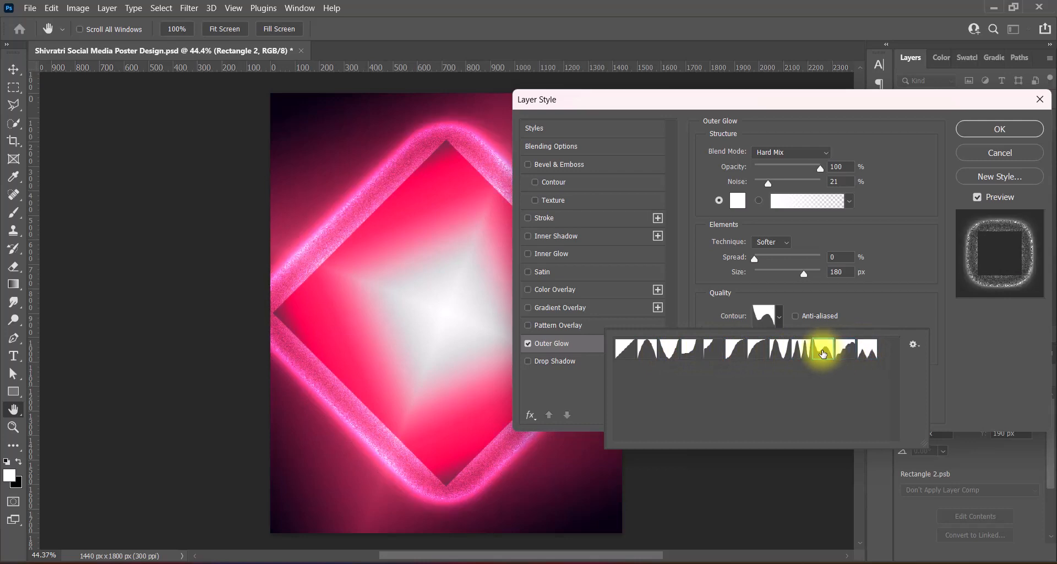
click(842, 351)
click(949, 314)
Step: Set the diamond's Outer Glow to 0% noise, the sawtooth-shaped contour and 9% spread
drag(768, 183, 724, 183)
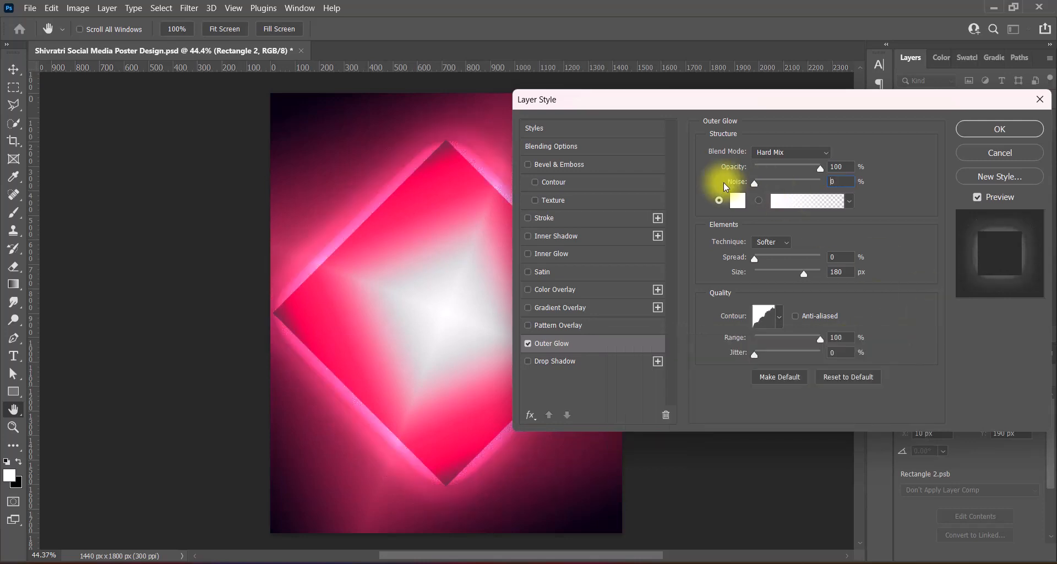
click(779, 316)
click(825, 353)
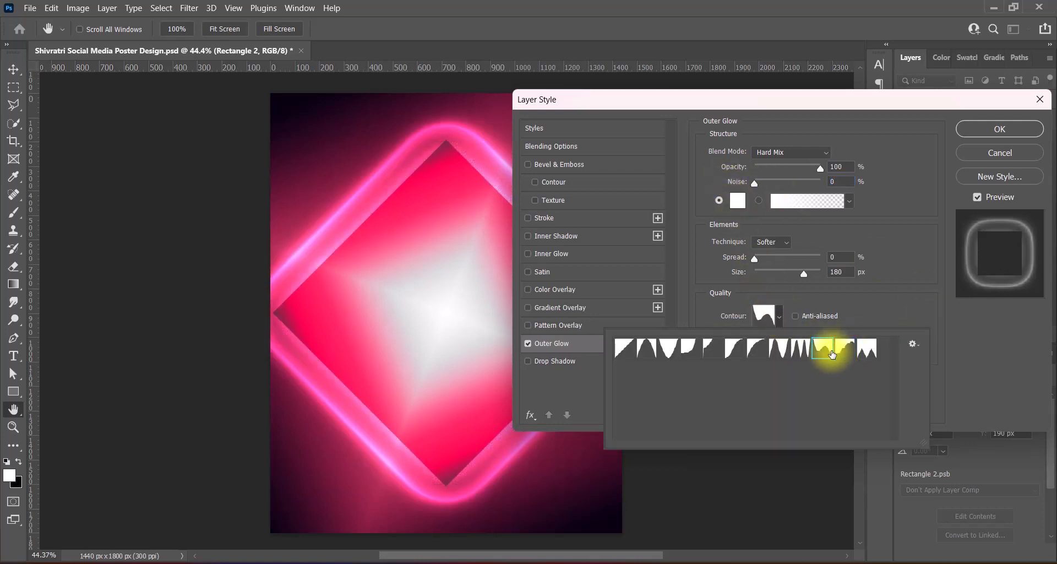
click(868, 350)
click(878, 314)
drag(754, 258, 760, 262)
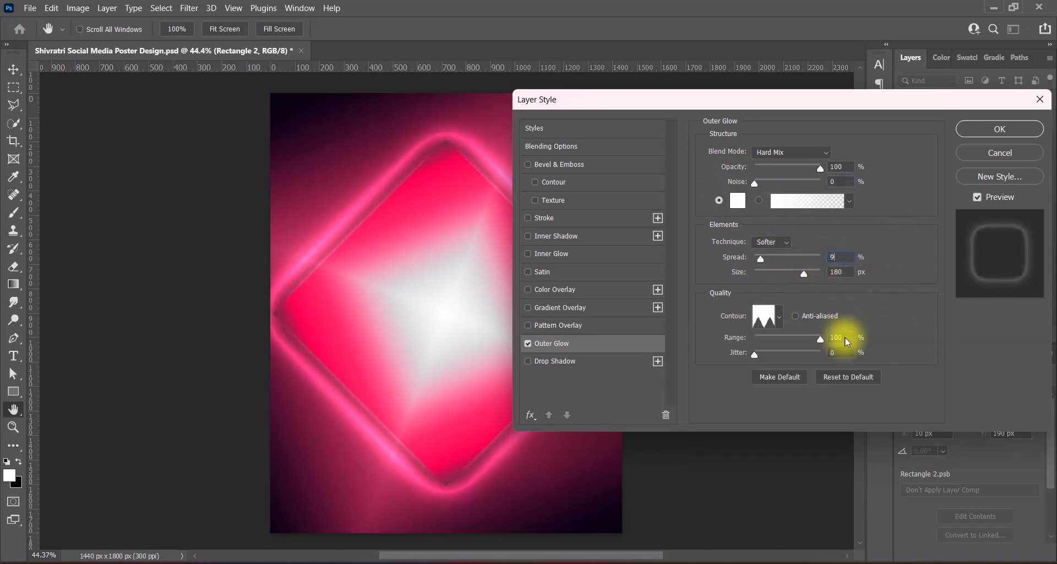
click(987, 132)
Step: Try a Radial Blur on the diamond with its Outer Glow applied
click(191, 9)
mouse_move(265, 172)
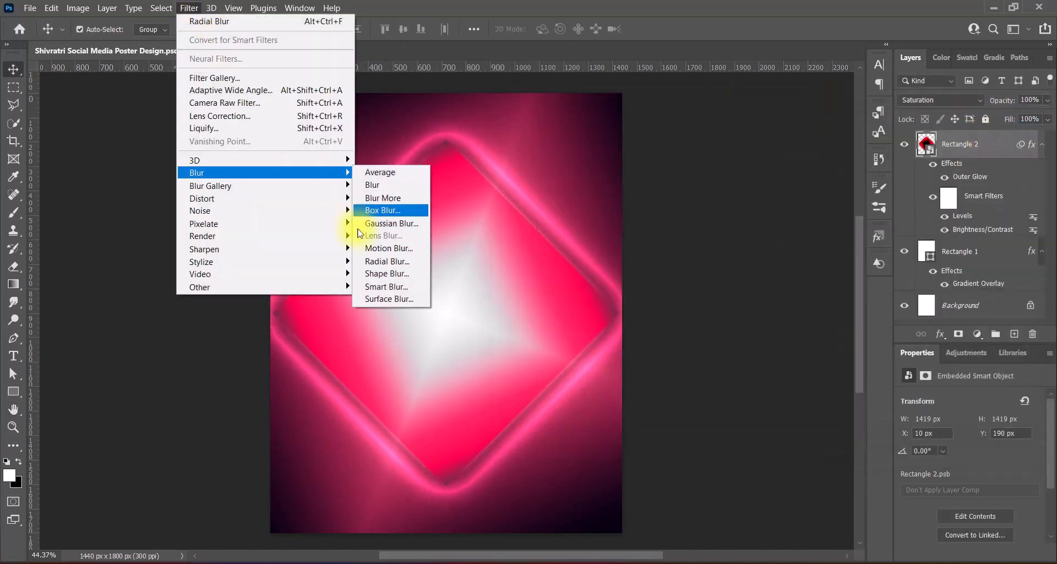
click(381, 260)
click(726, 141)
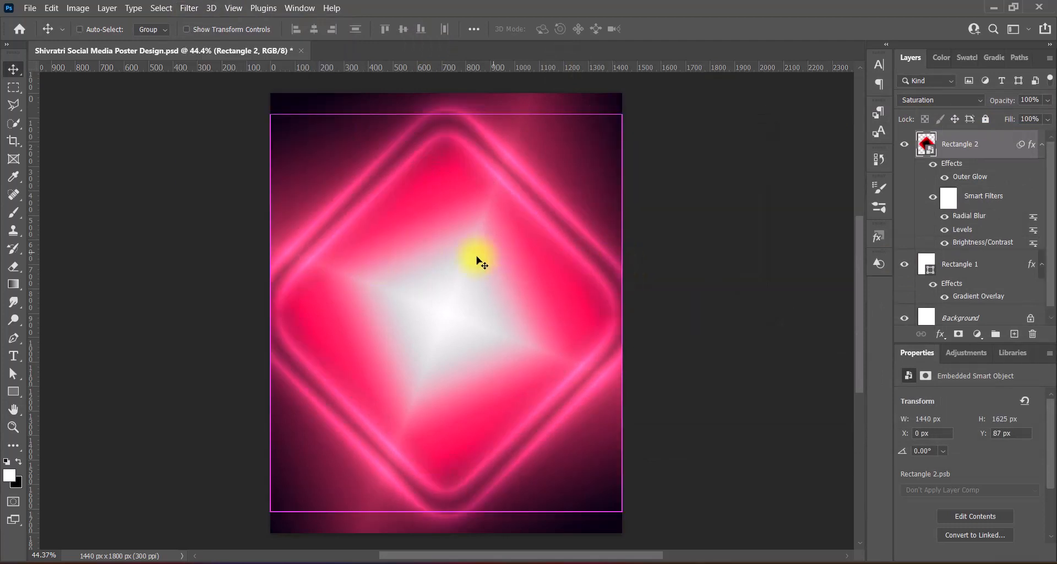
Step: Convert the diamond layer with its effects to a smart object and set its blend mode to Lighter Color
right_click(996, 144)
click(941, 132)
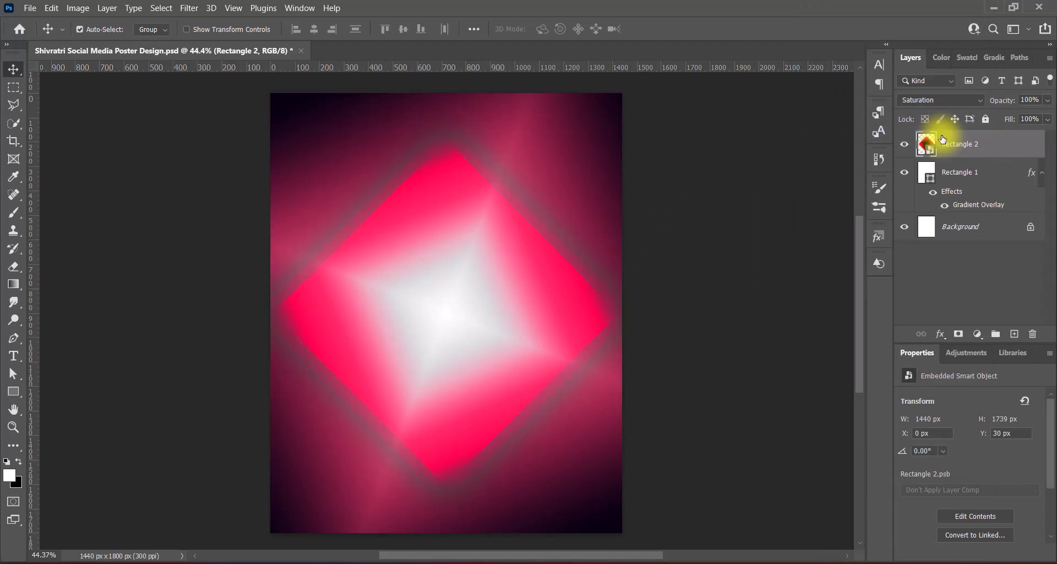
click(954, 100)
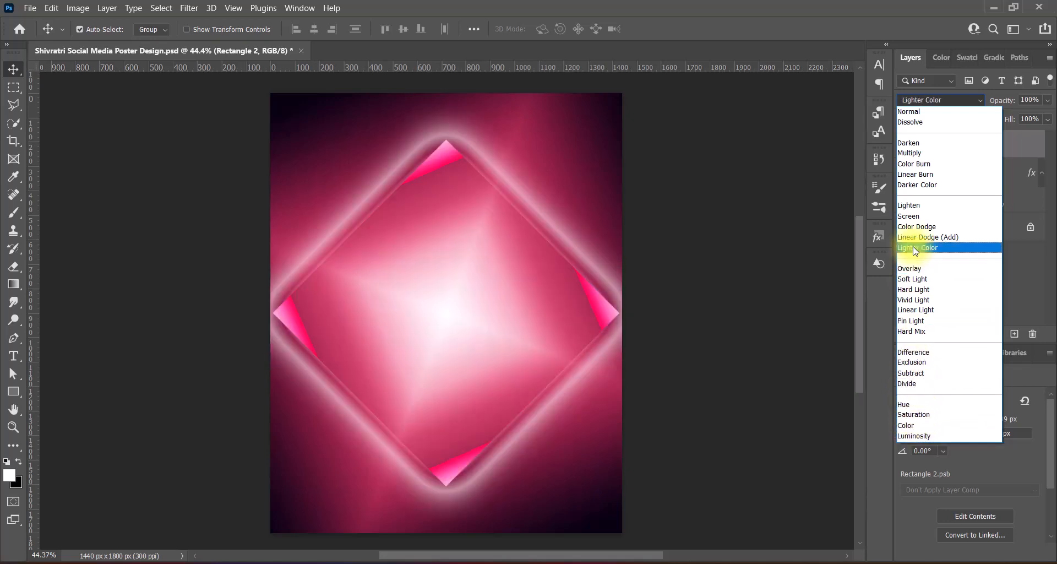
click(915, 249)
Step: Apply a Levels adjustment to the converted diamond, testing Increase Contrast 3 among the presets
click(77, 8)
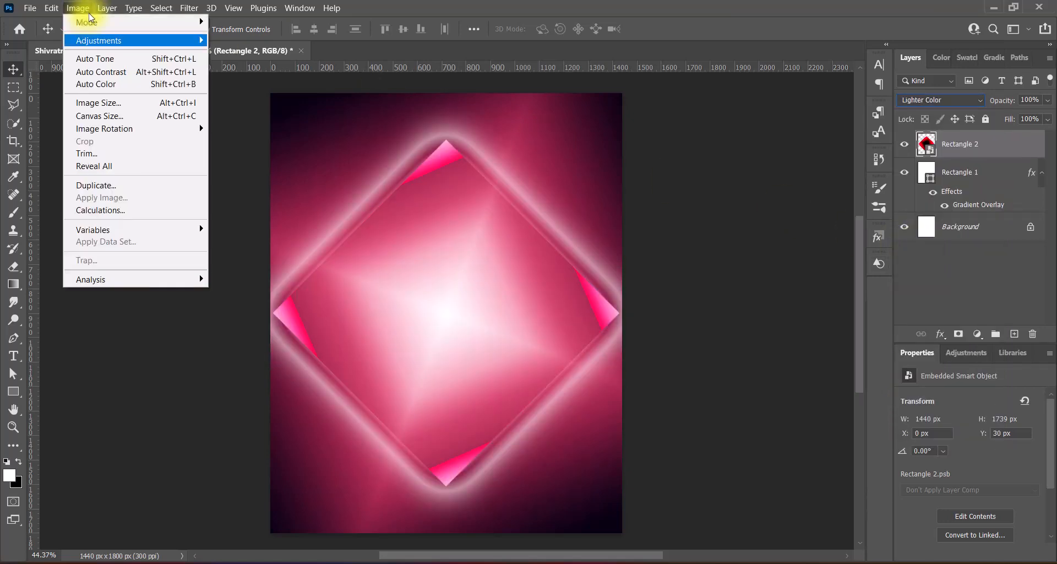
mouse_move(187, 41)
click(655, 107)
click(618, 184)
click(633, 109)
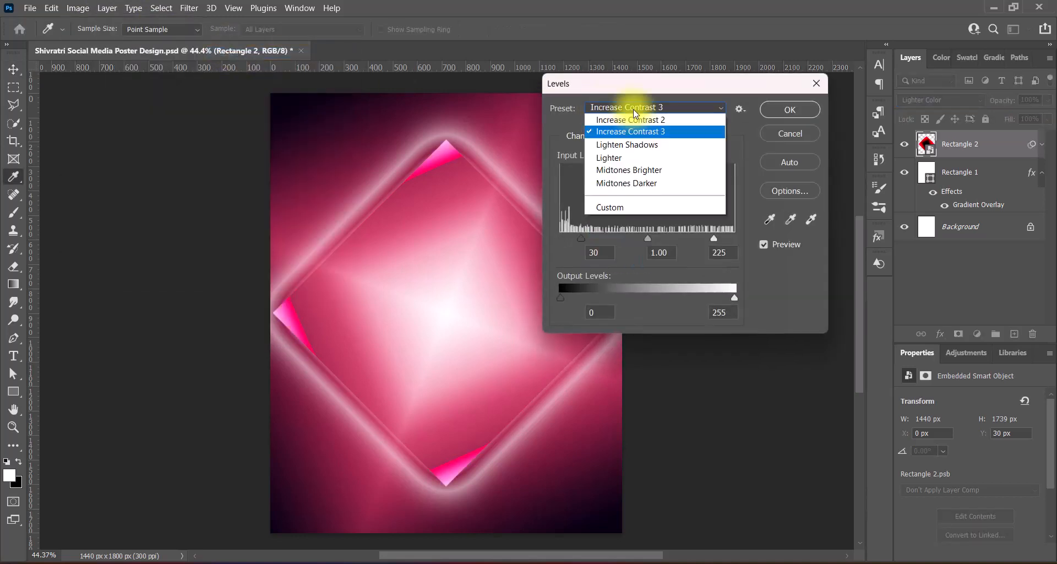
click(628, 222)
click(789, 110)
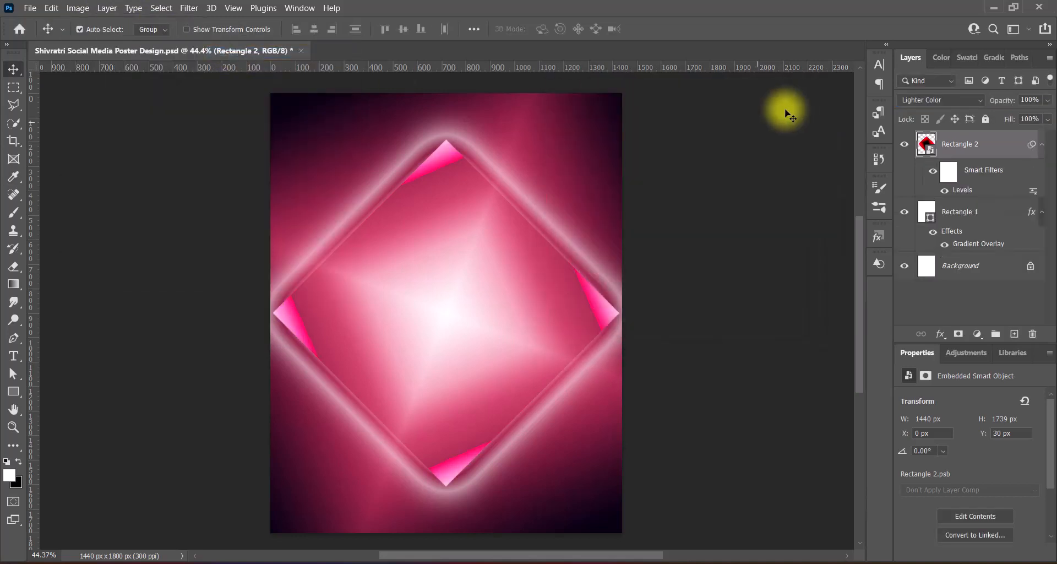
Step: Try a Radial Blur on the Lighter Color diamond with amount 39, Zoom method and Best quality, and undo it
click(188, 7)
mouse_move(283, 161)
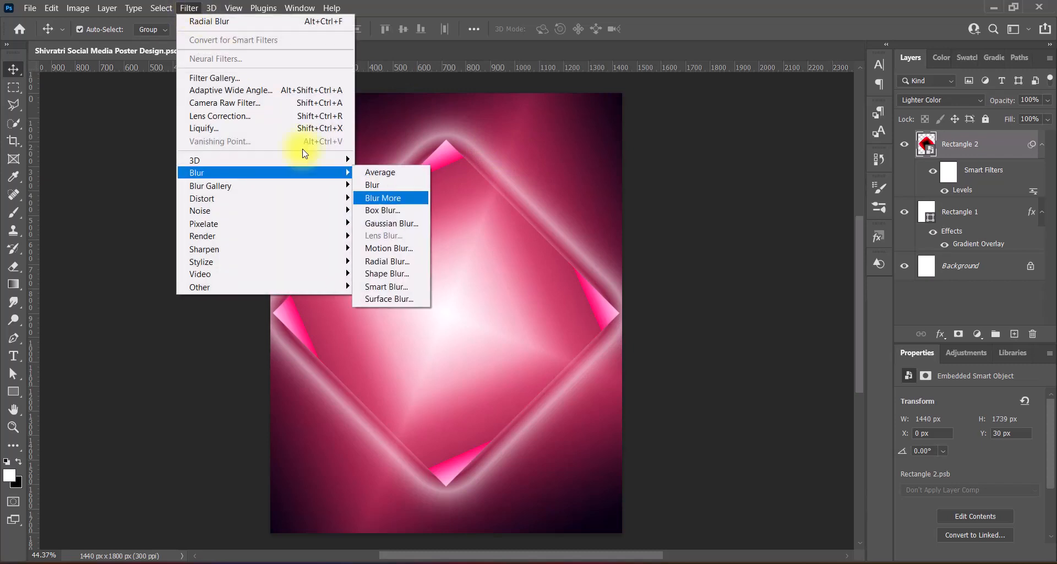
click(385, 265)
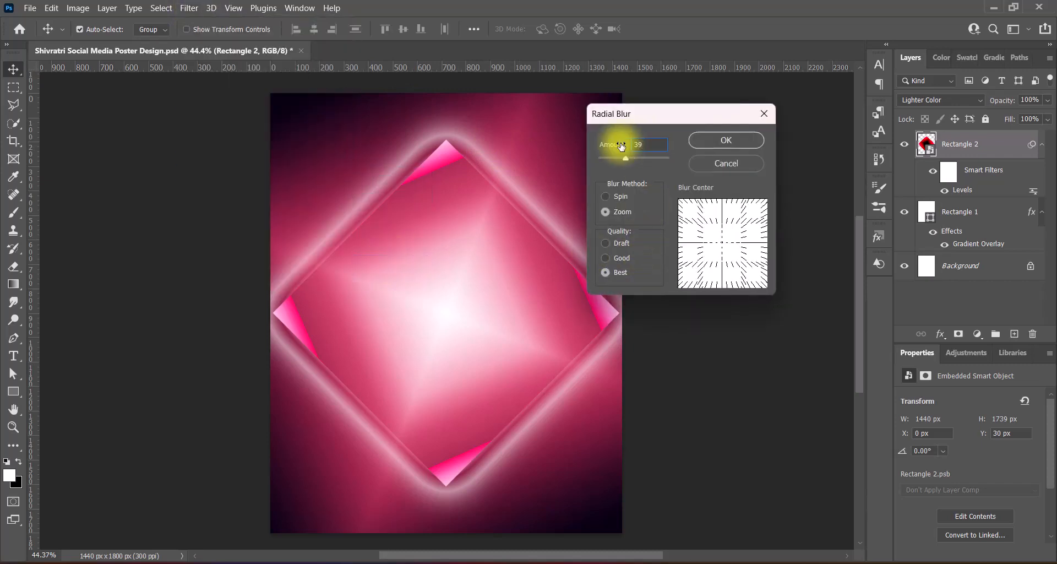
key(Return)
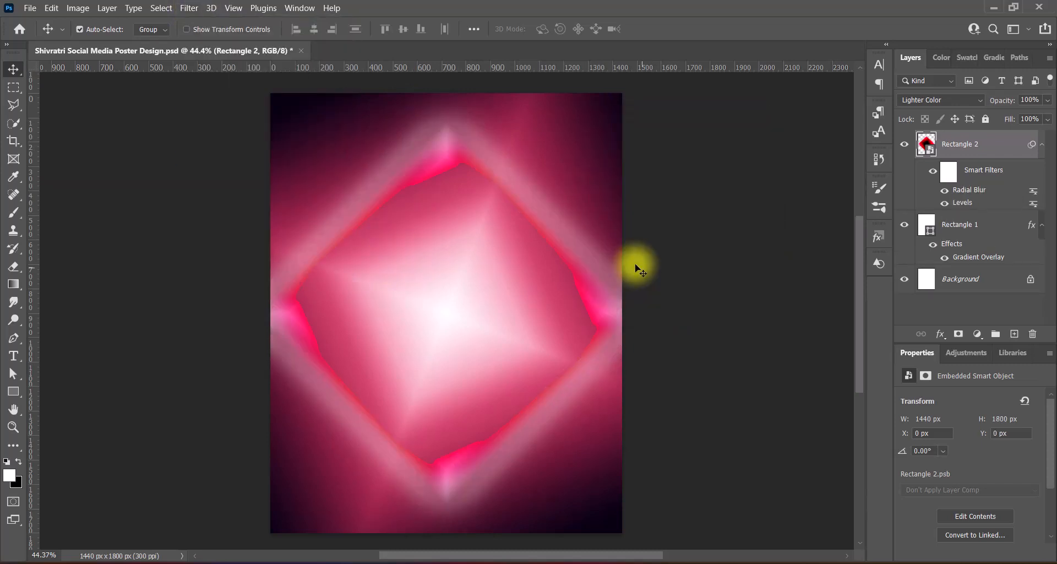
key(ctrl+z)
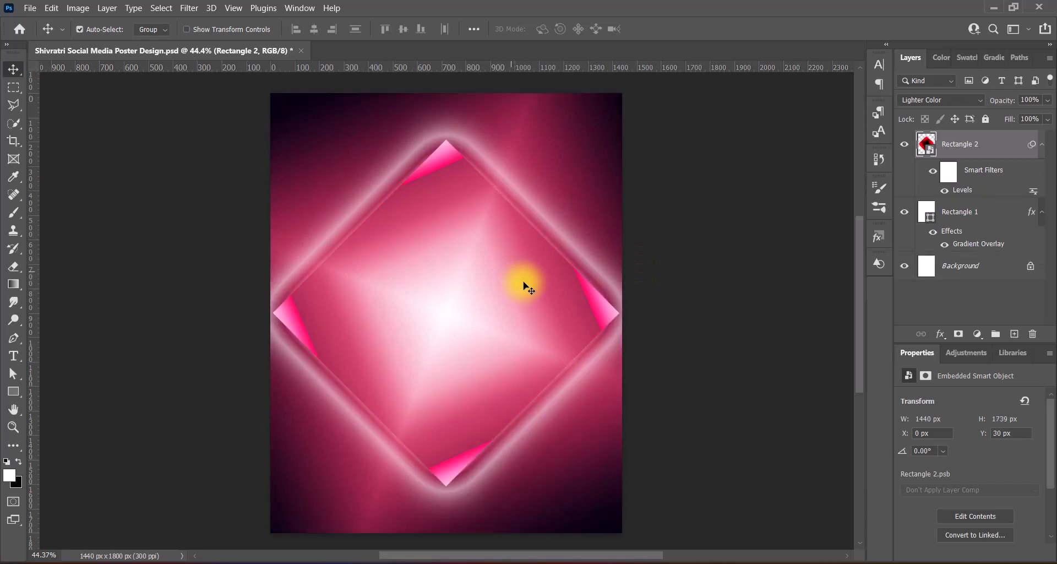
Step: Stretch the diamond vertically to 123.94% so it spans the canvas height, and centre it on the canvas
key(ctrl+t)
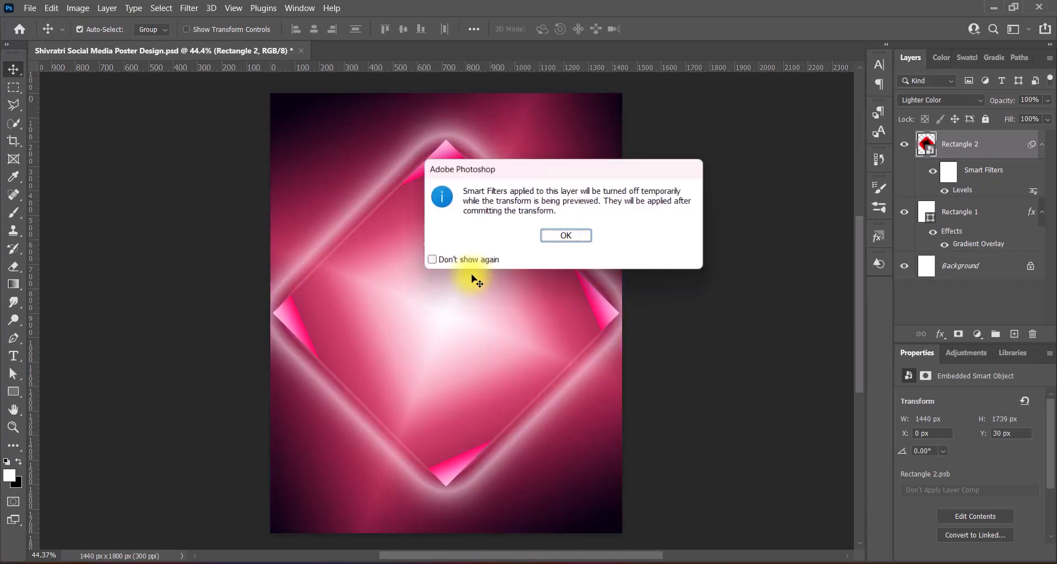
key(Return)
scroll(438, 333, down, 2)
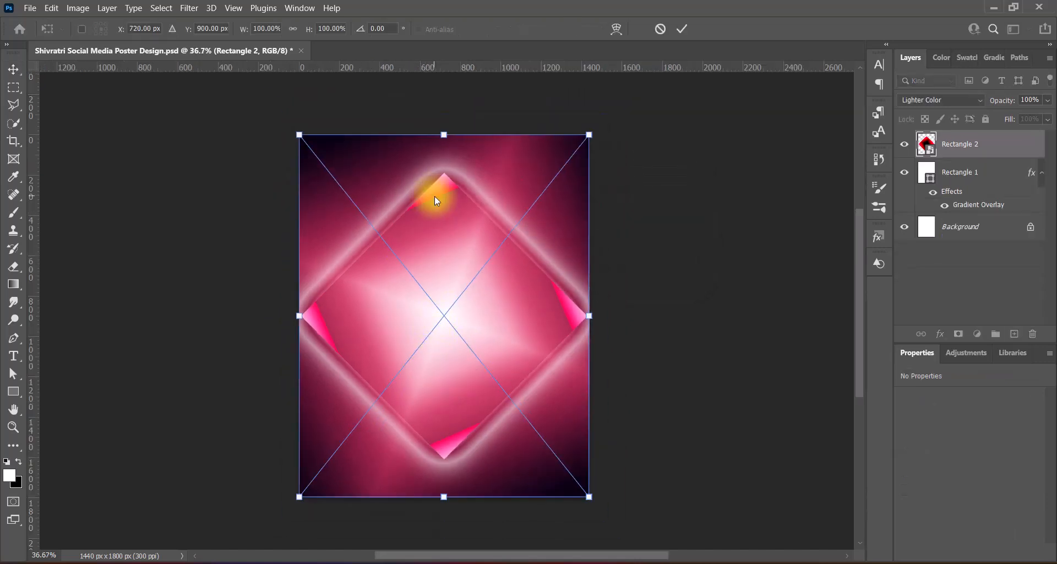
drag(444, 134, 444, 94)
drag(443, 497, 444, 543)
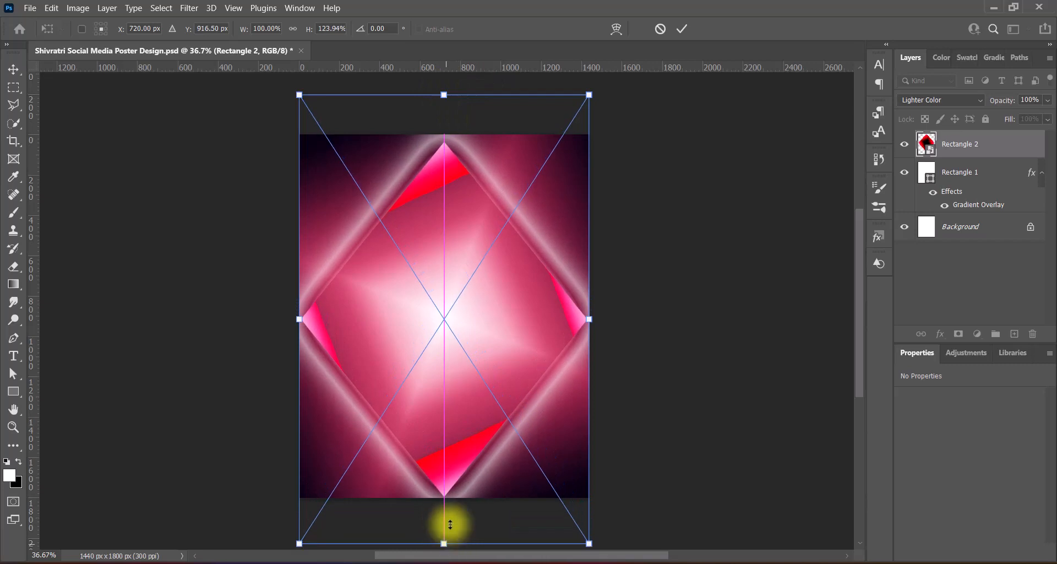
drag(485, 337, 484, 333)
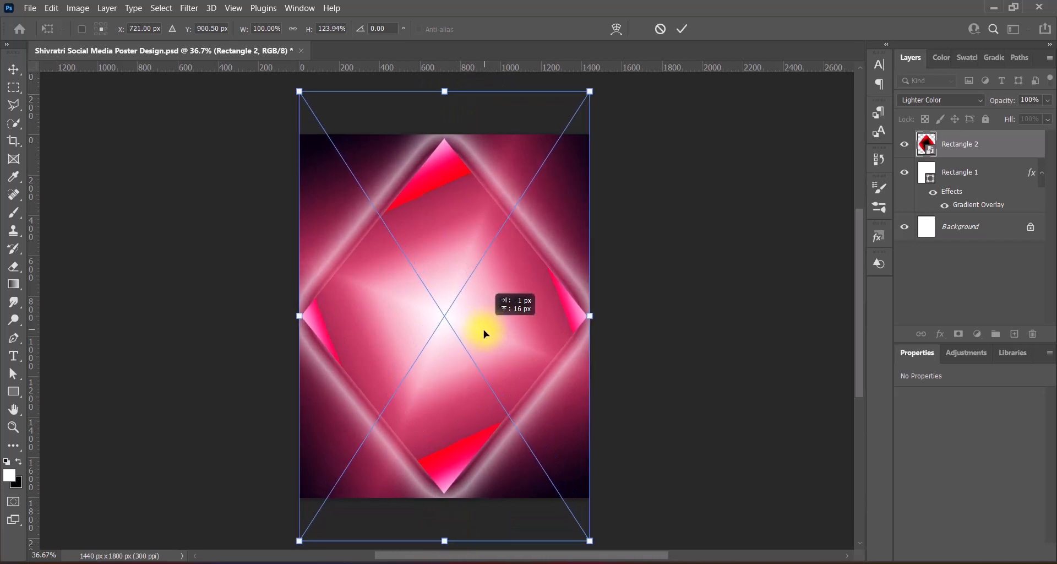
key(Return)
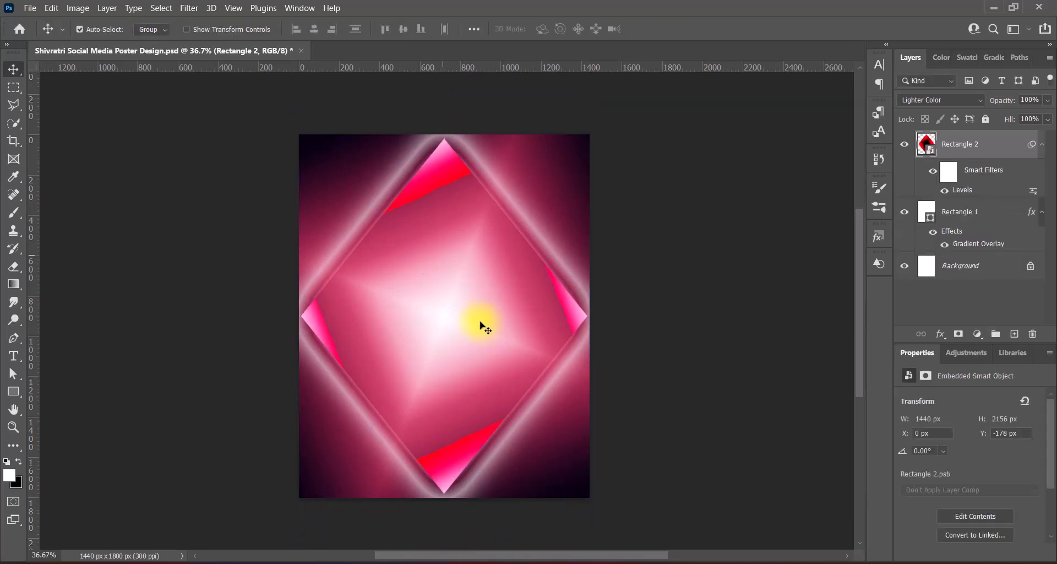
Step: Duplicate the stretched Rectangle 2 diamond layer
scroll(484, 327, up, 2)
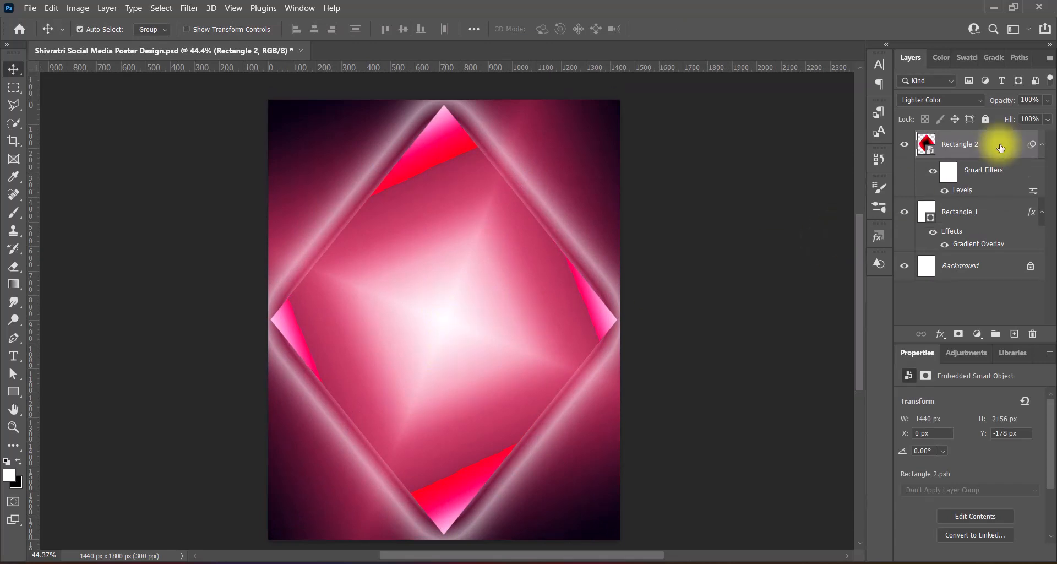
drag(1001, 148, 1015, 334)
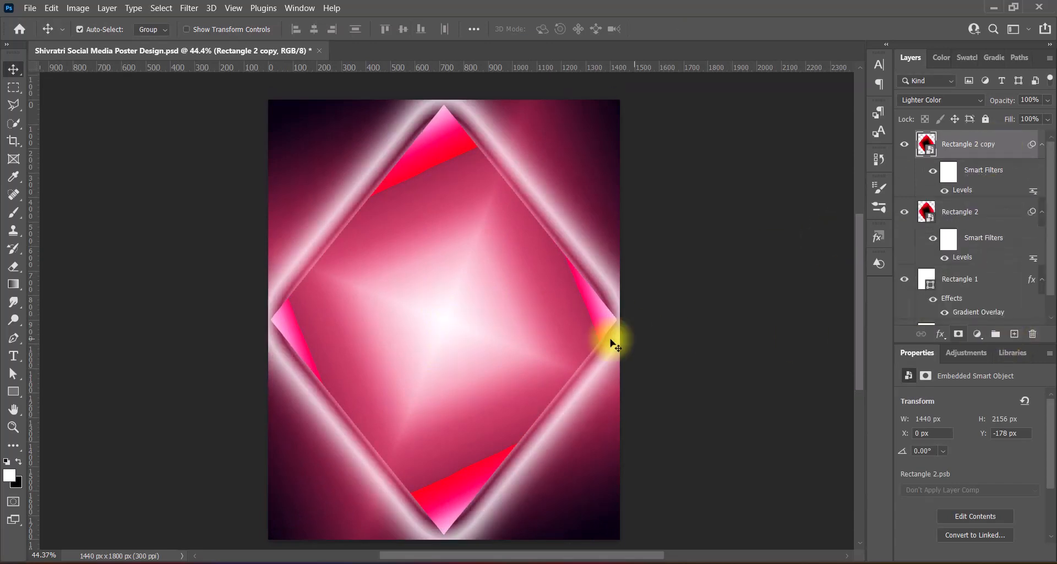
drag(613, 342, 608, 344)
Step: Shrink the diamond copy to about 1125 × 1684 px, centre it inside the original, and convert it to a smart object
key(ctrl+t)
click(566, 236)
drag(270, 319, 354, 319)
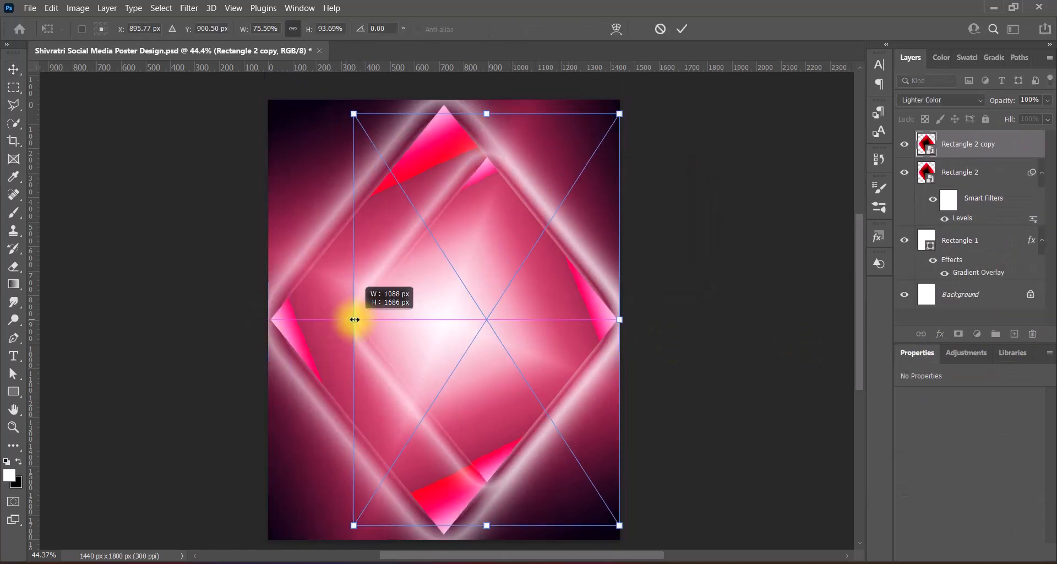
drag(550, 332, 504, 334)
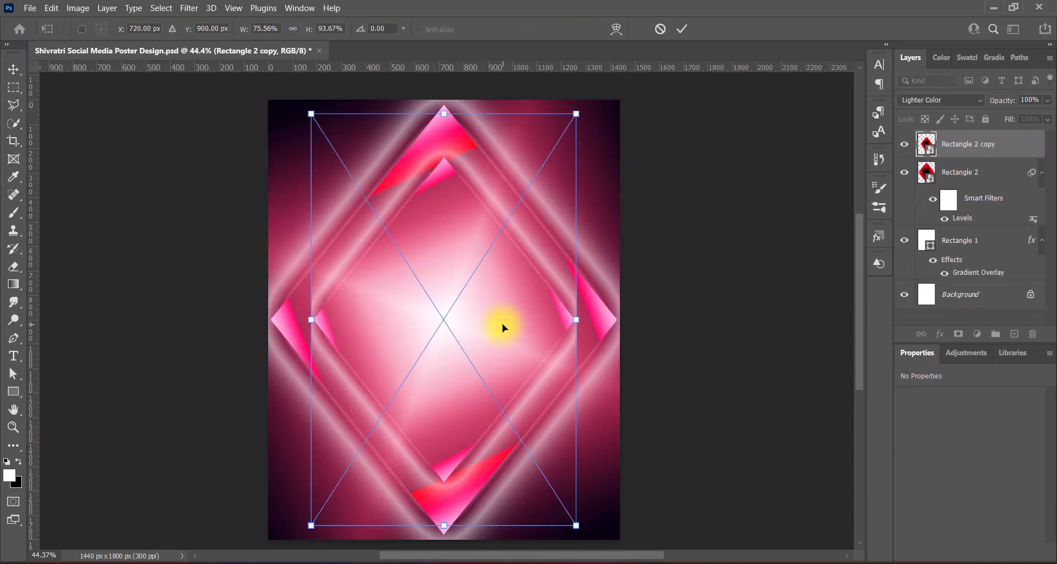
drag(444, 526, 444, 539)
drag(476, 348, 475, 340)
key(Return)
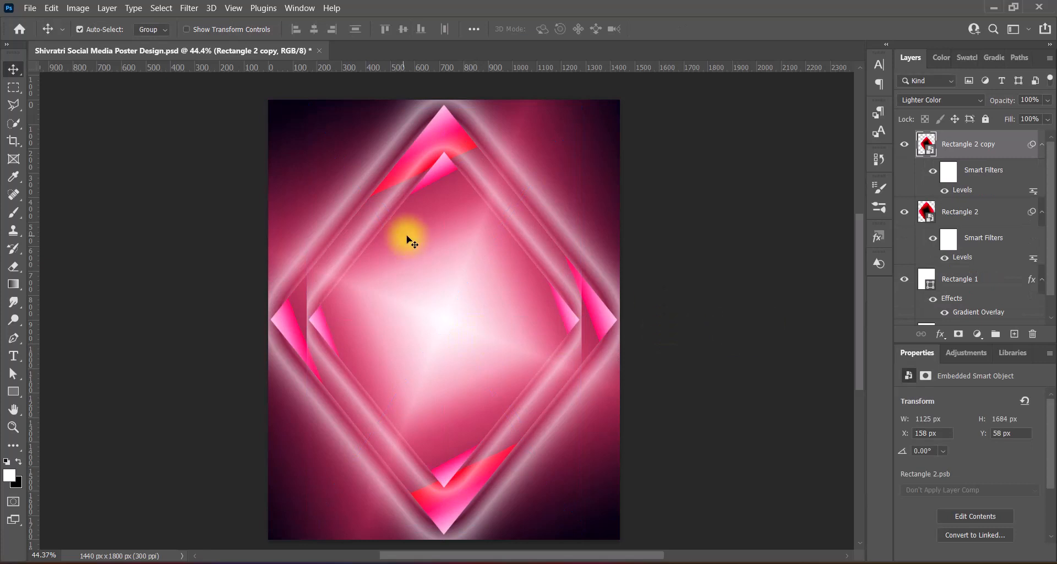
right_click(1010, 145)
click(939, 135)
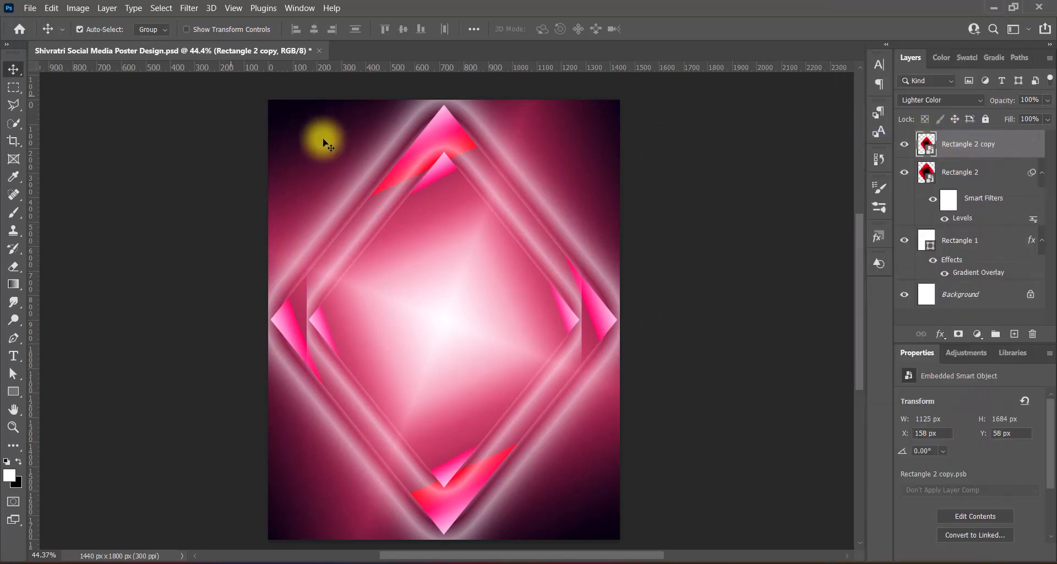
Step: Try a Radial Blur on the inner diamond copy with amount 39, Zoom method and Best quality, and undo it
click(189, 7)
mouse_move(242, 175)
click(397, 262)
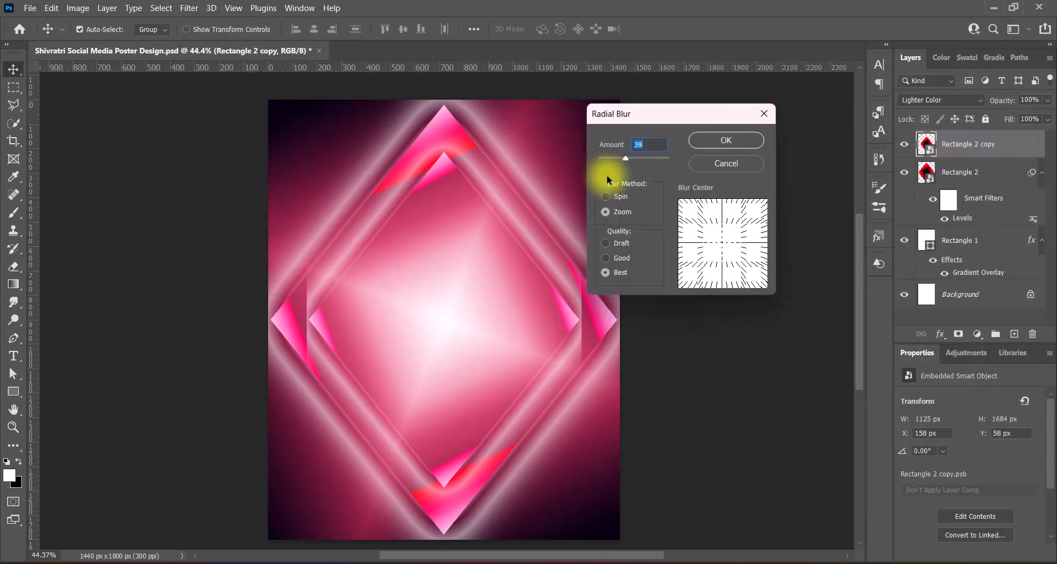
click(735, 139)
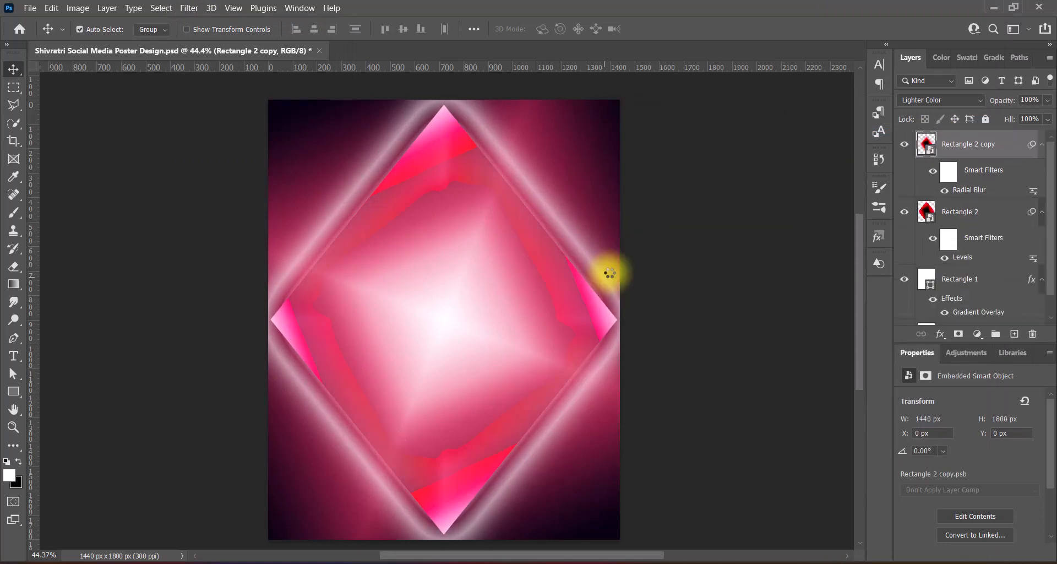
key(ctrl+z)
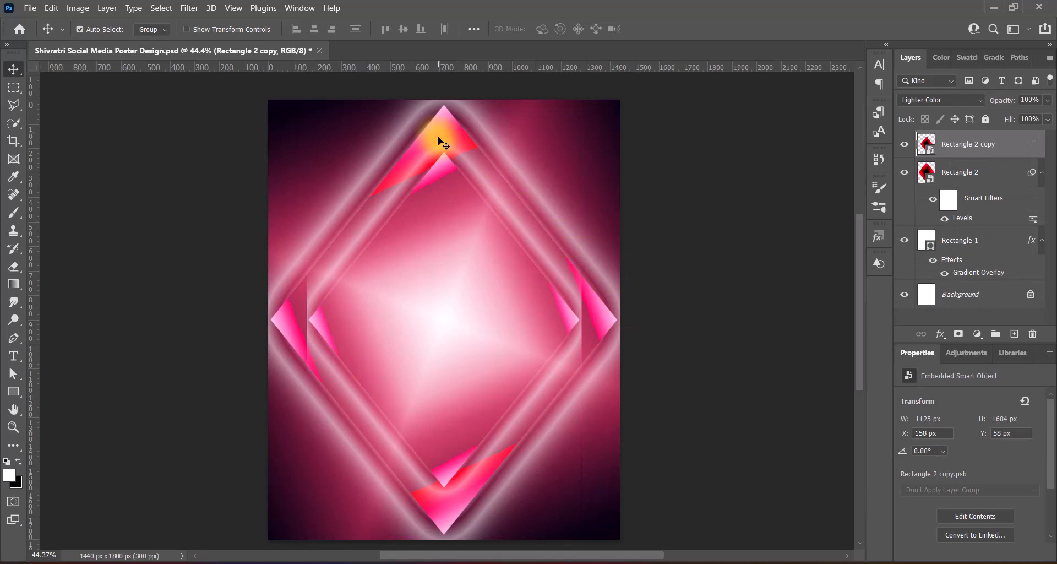
Step: Try a Radial Blur on the outer diamond with amount 100, Zoom method and Best quality, and undo it
click(444, 144)
click(189, 7)
mouse_move(242, 174)
click(391, 256)
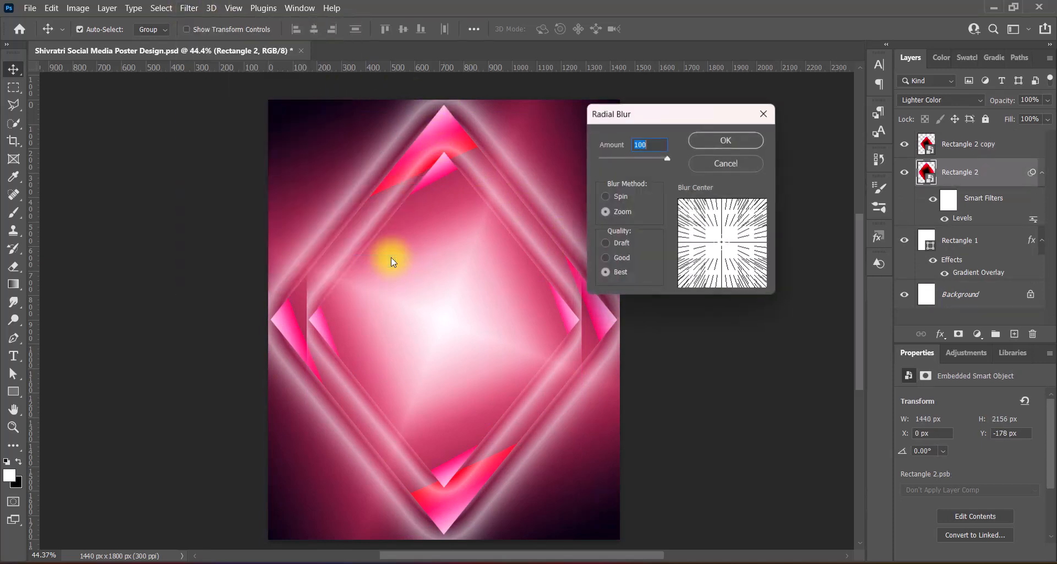
click(732, 140)
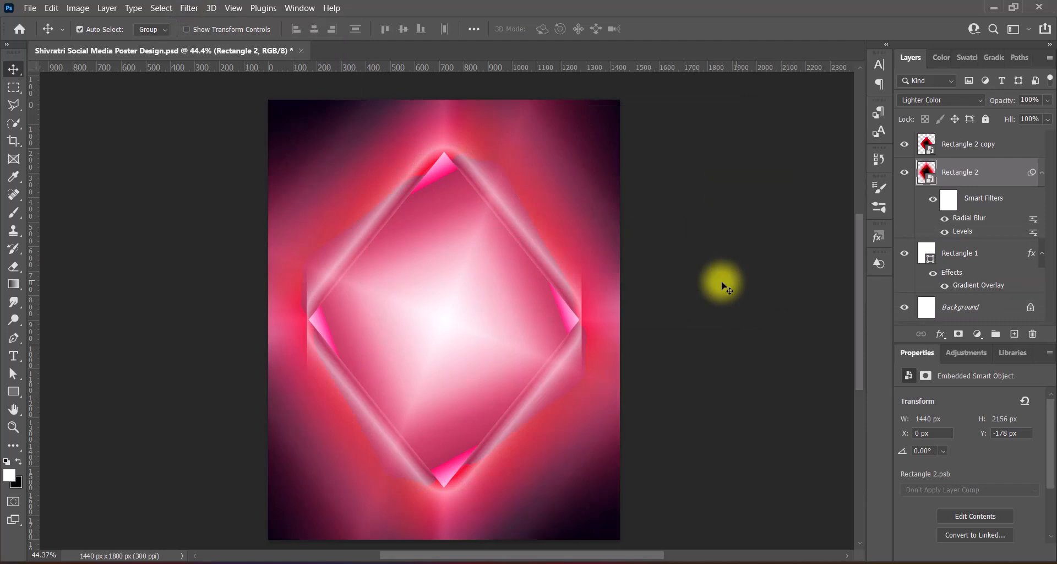
key(ctrl+z)
Step: Apply a Radial Blur to the outer diamond at an amount below 100
click(188, 7)
mouse_move(212, 170)
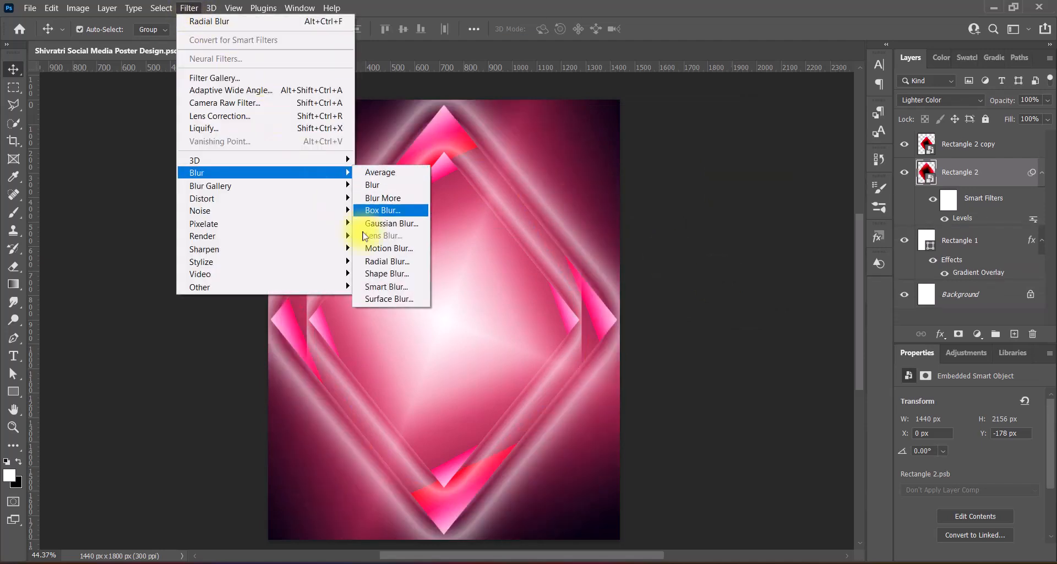
click(390, 305)
key(Return)
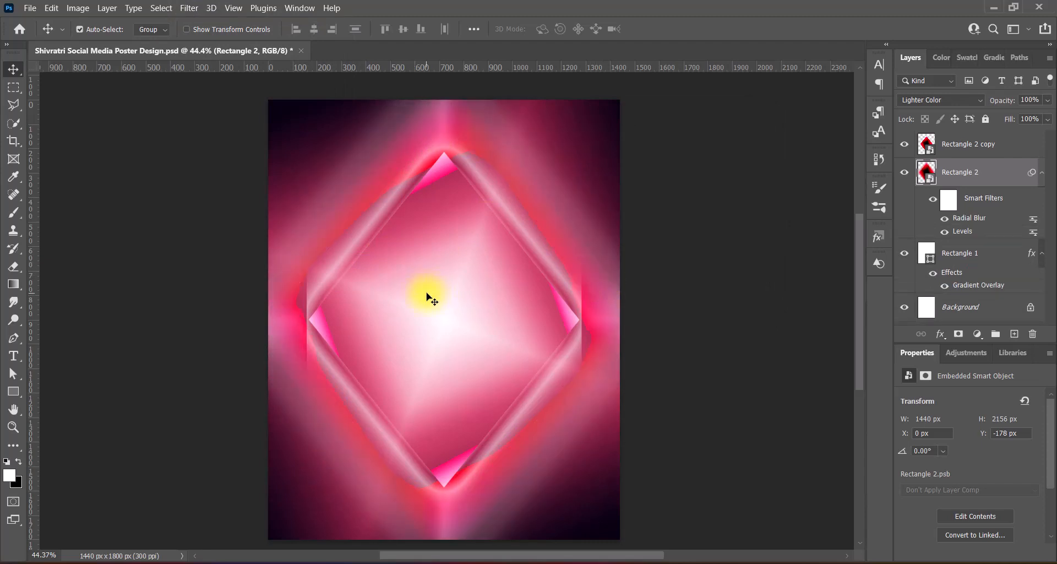
Step: Enlarge the inner diamond copy to about 1229 × 1839 px and centre it within the outer diamond
click(431, 298)
key(ctrl+t)
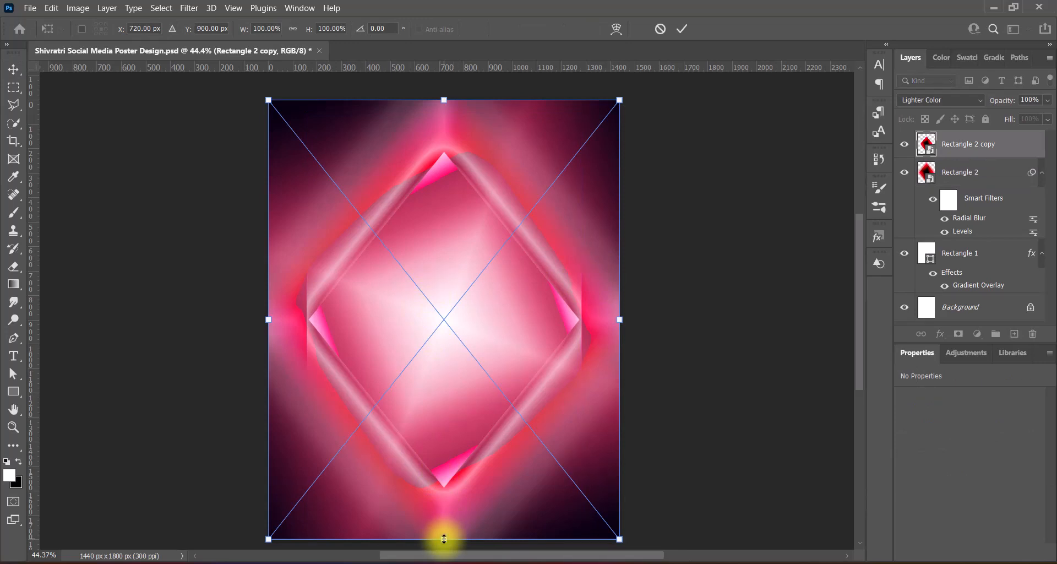
drag(444, 538, 444, 543)
drag(444, 99, 440, 76)
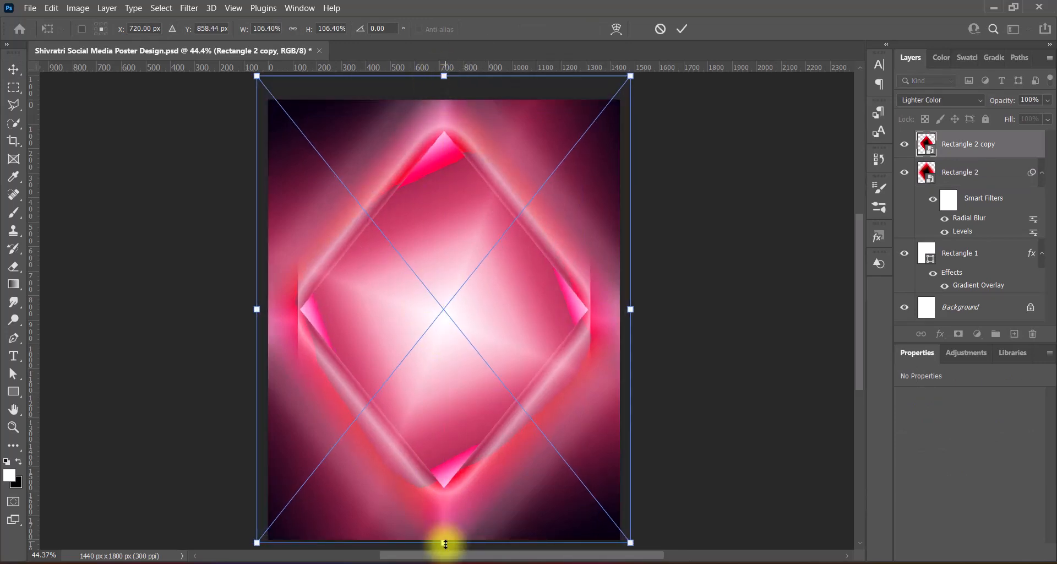
drag(443, 543, 443, 548)
scroll(558, 434, up, 2)
scroll(557, 435, down, 1)
drag(558, 433, 500, 352)
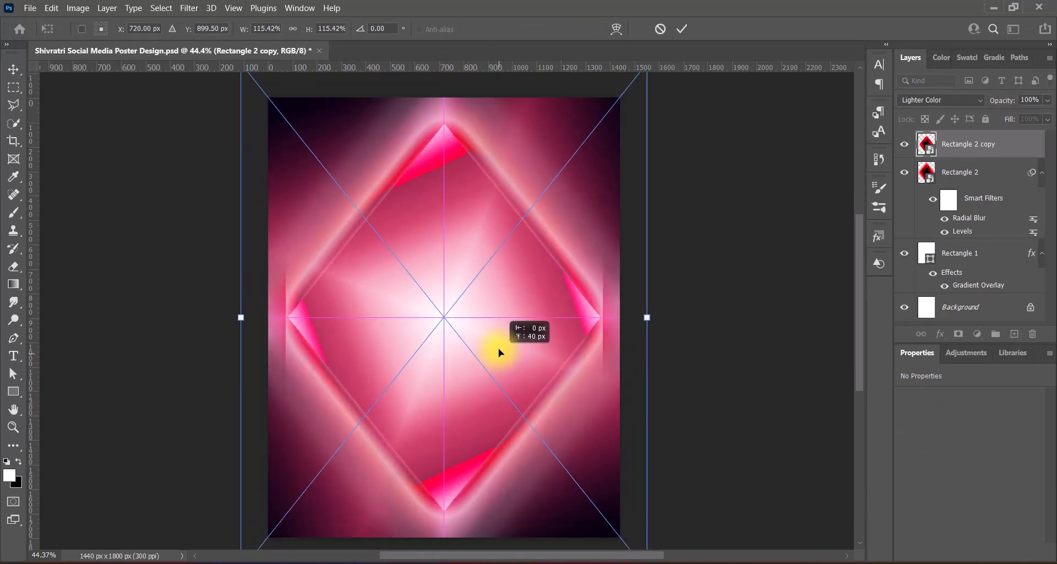
drag(241, 317, 263, 317)
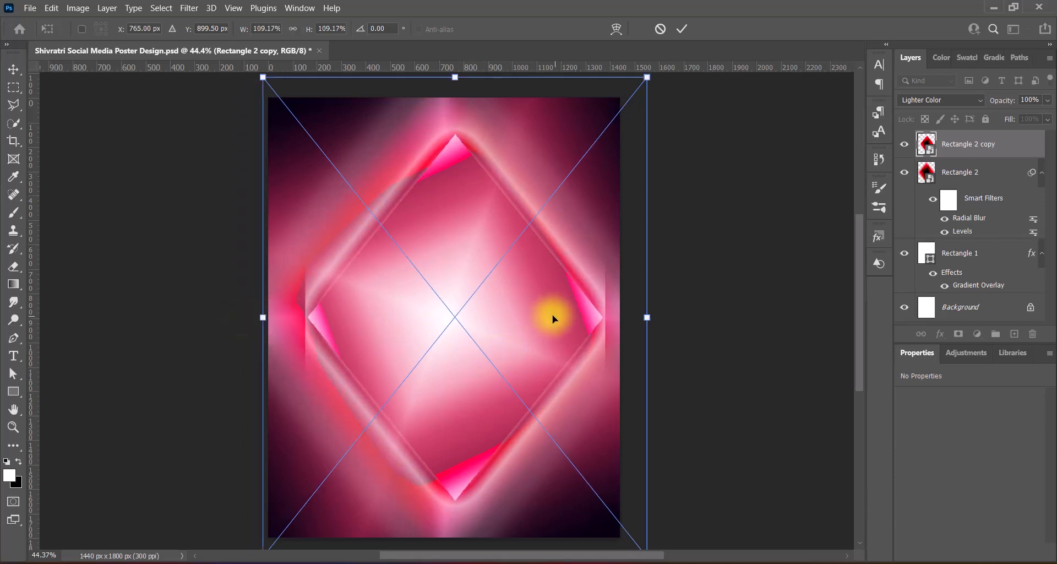
drag(550, 317, 540, 318)
key(Return)
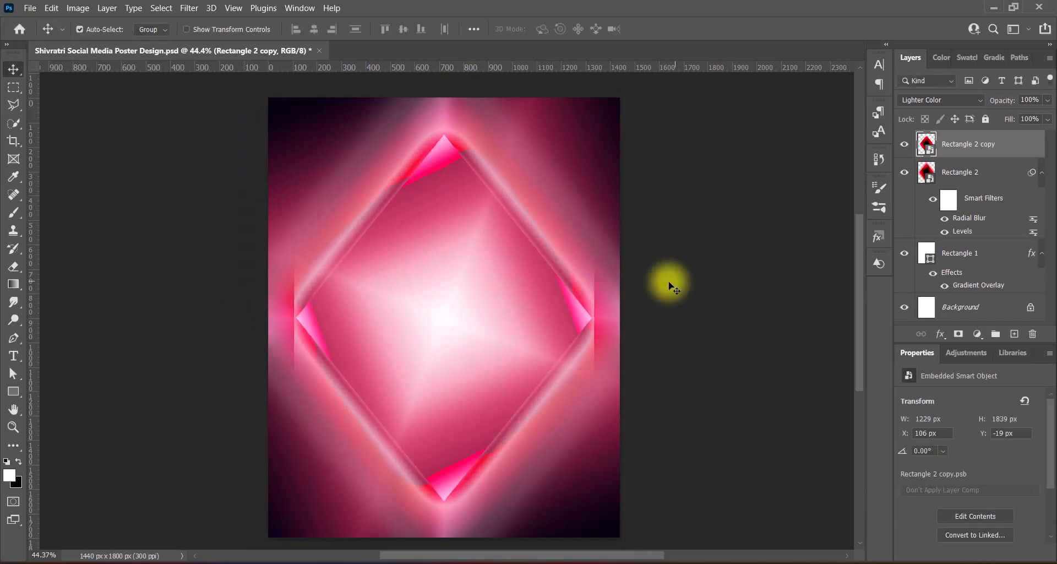
Step: Set the inner diamond copy's blend mode to Screen and rasterize its layer
right_click(927, 140)
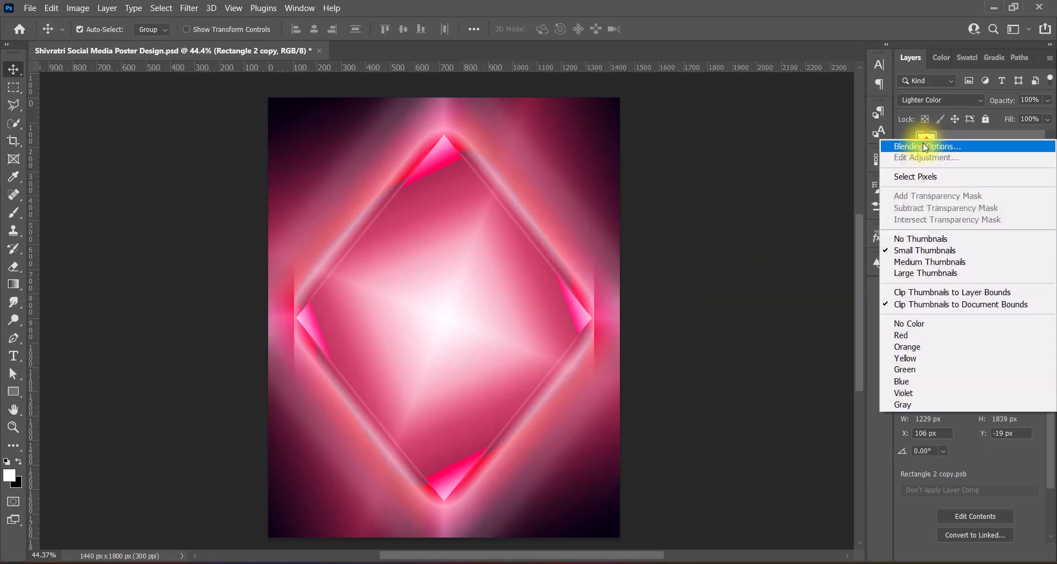
click(908, 144)
click(990, 155)
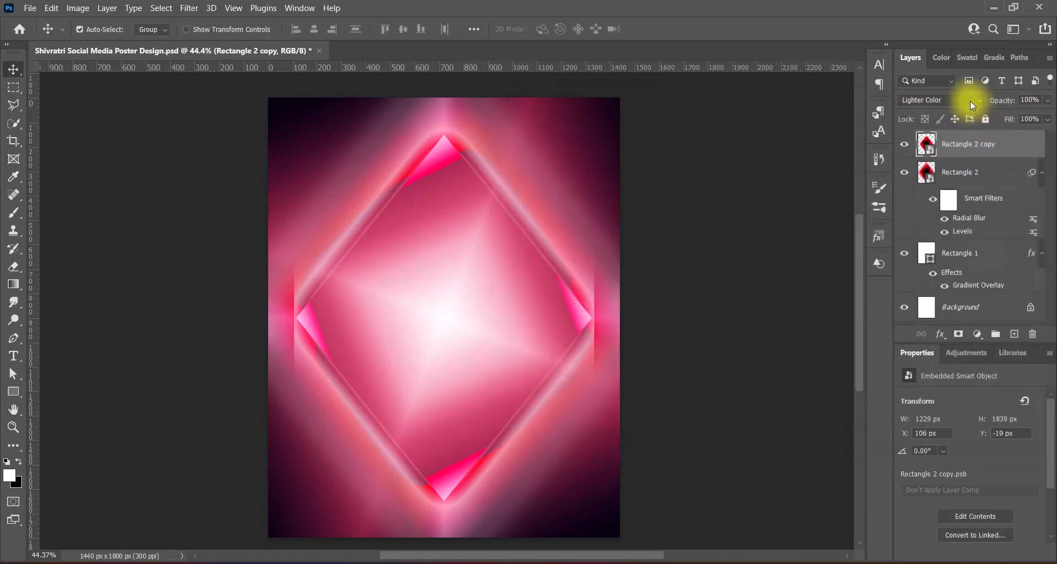
click(970, 101)
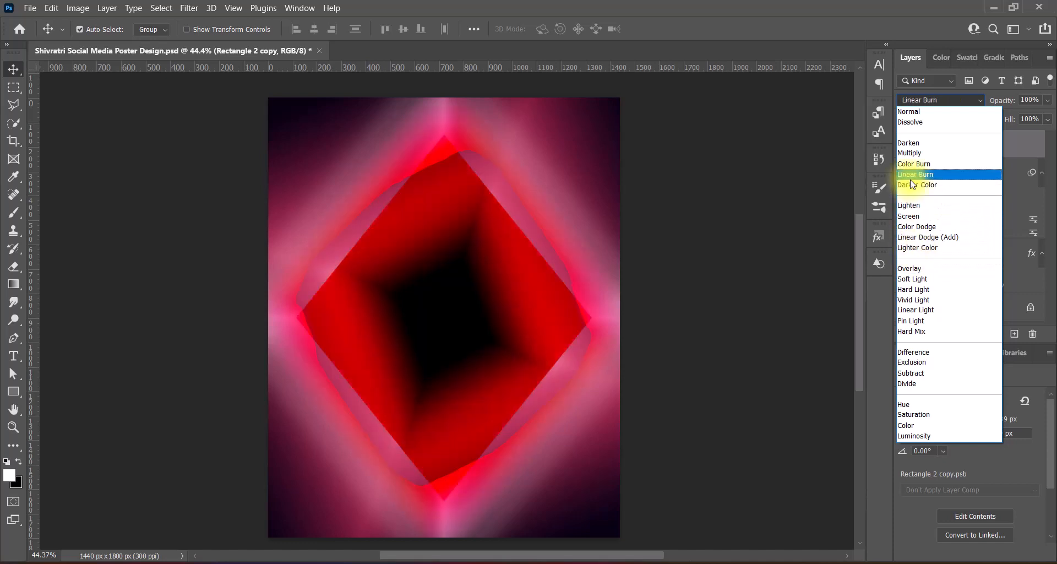
click(916, 216)
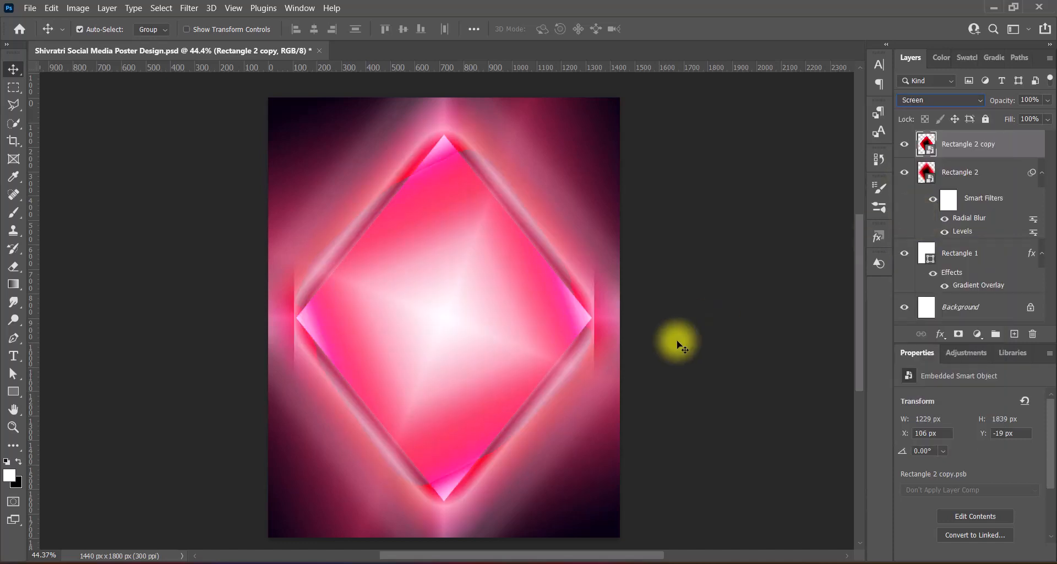
right_click(991, 146)
click(880, 248)
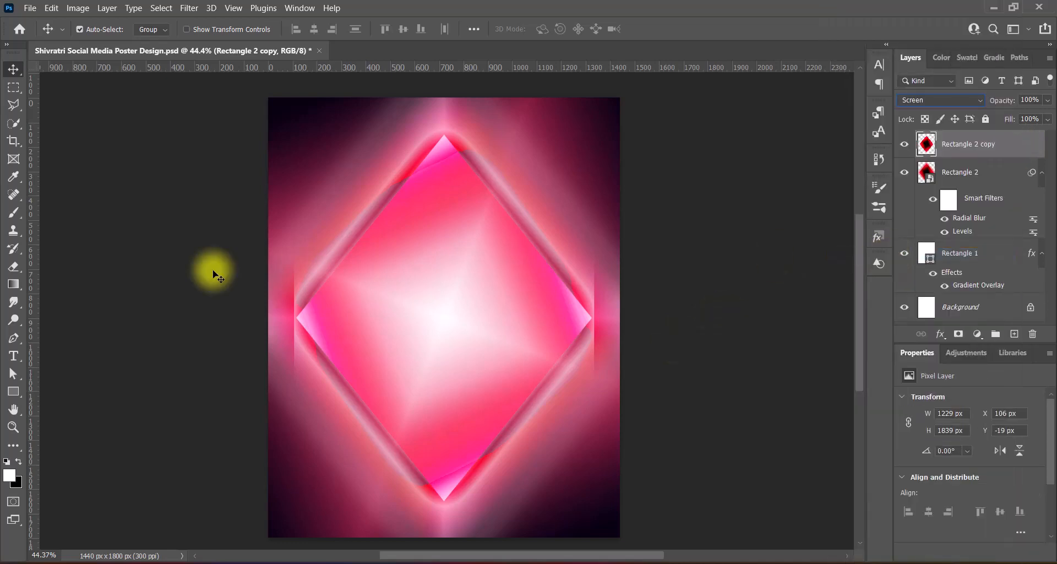
Step: Smudge the inner diamond's four tips outward to the poster edges with a 500 px brush at 50% strength
click(14, 302)
click(64, 328)
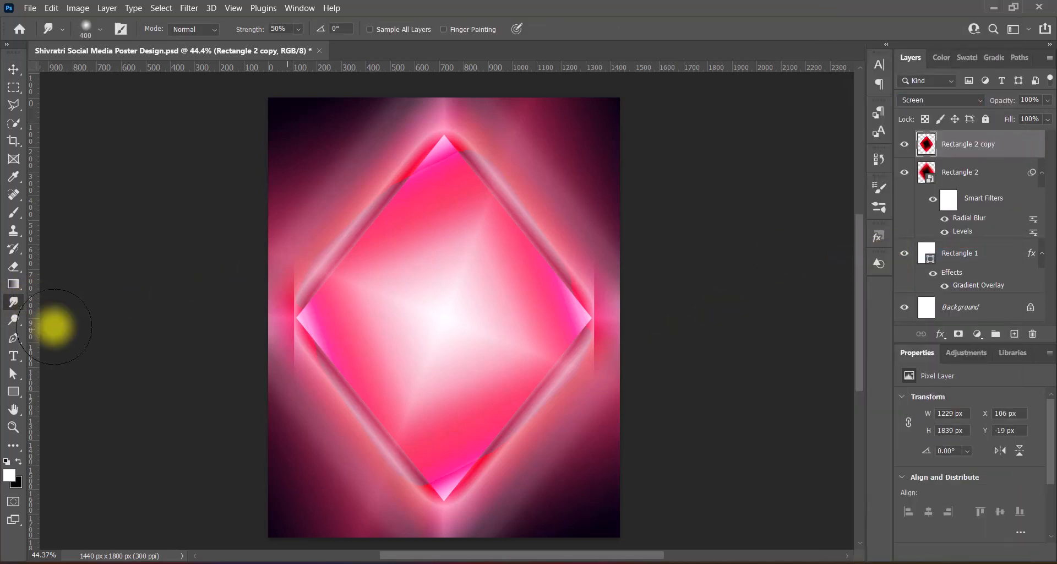
mouse_move(259, 370)
mouse_down()
mouse_move(266, 344)
mouse_move(232, 342)
mouse_move(262, 283)
mouse_move(243, 281)
mouse_move(259, 327)
mouse_move(203, 356)
mouse_move(248, 306)
mouse_move(250, 289)
mouse_move(230, 281)
mouse_move(236, 265)
mouse_move(257, 319)
mouse_up()
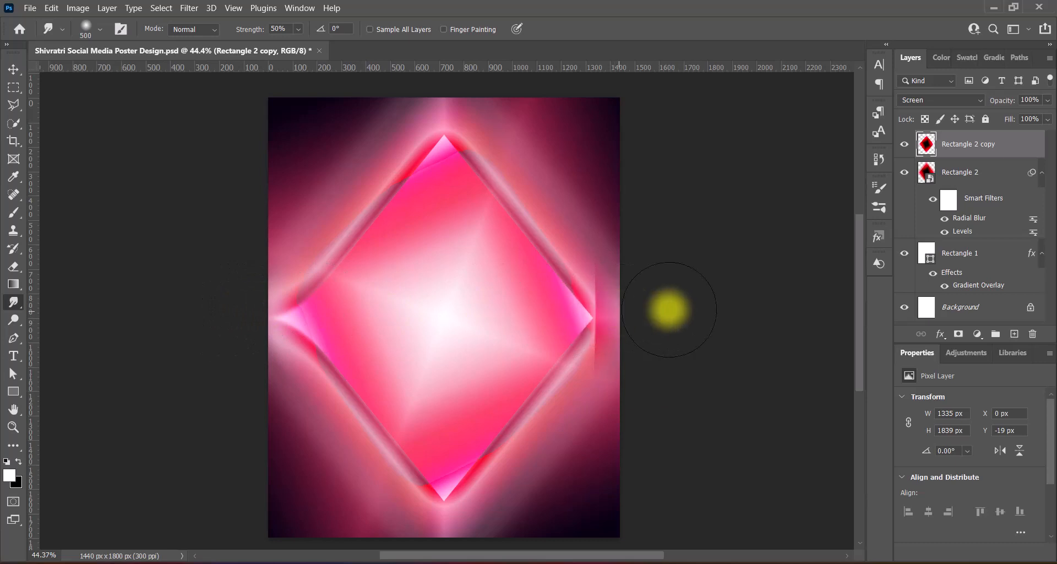
mouse_move(669, 309)
mouse_down()
mouse_move(653, 309)
mouse_move(684, 311)
mouse_move(649, 309)
mouse_up()
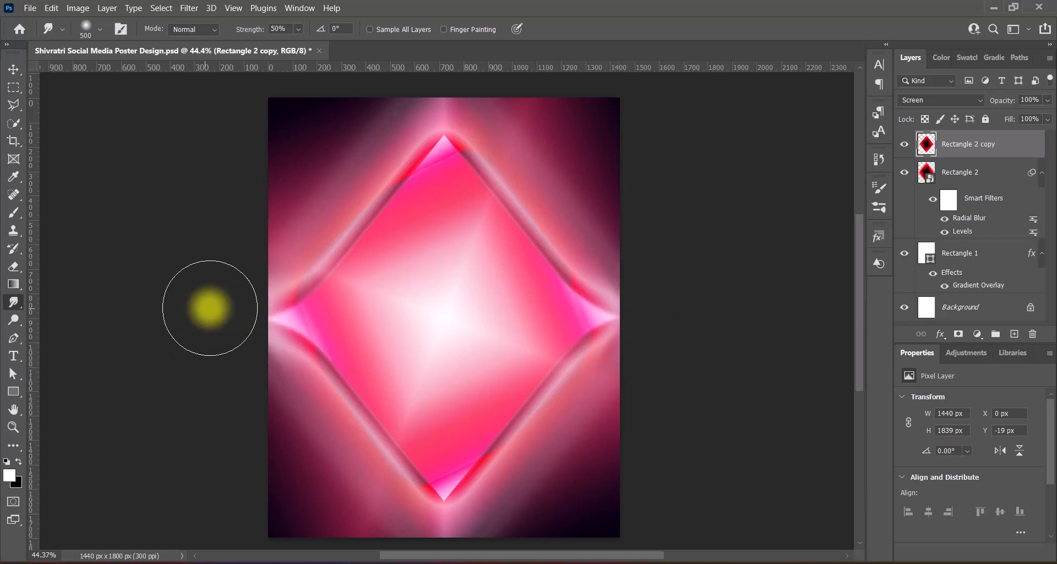
scroll(443, 150, up, 2)
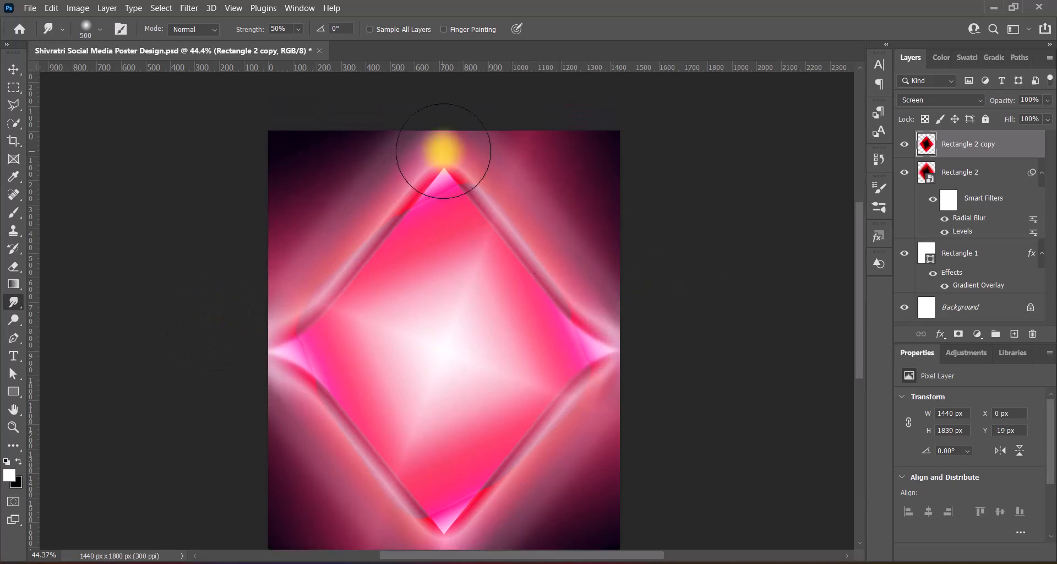
drag(443, 150, 437, 90)
scroll(714, 281, down, 3)
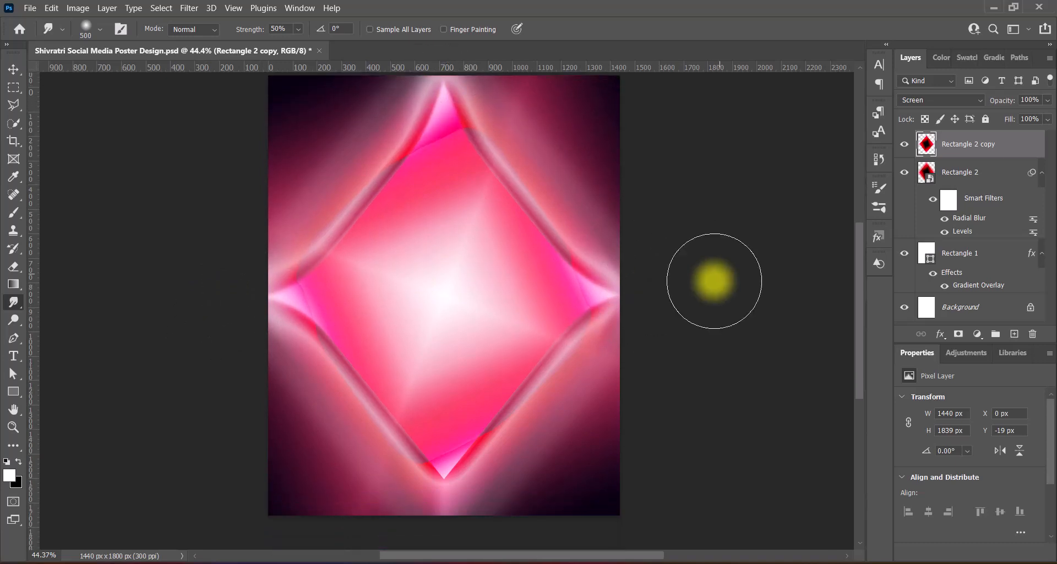
scroll(714, 281, down, 3)
mouse_move(443, 413)
mouse_down()
mouse_move(439, 479)
mouse_move(448, 464)
mouse_up()
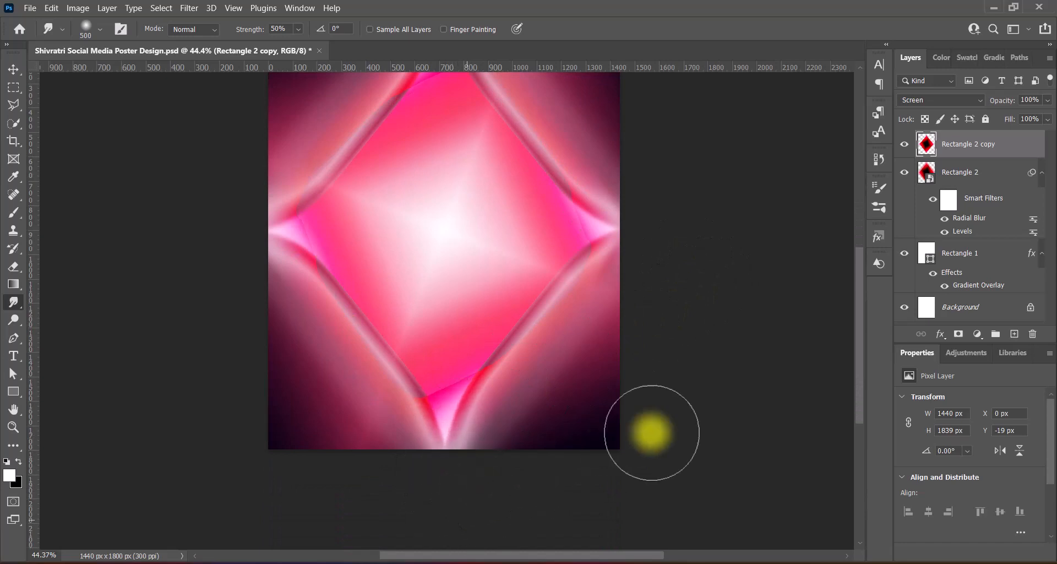
scroll(652, 433, up, 3)
key(v)
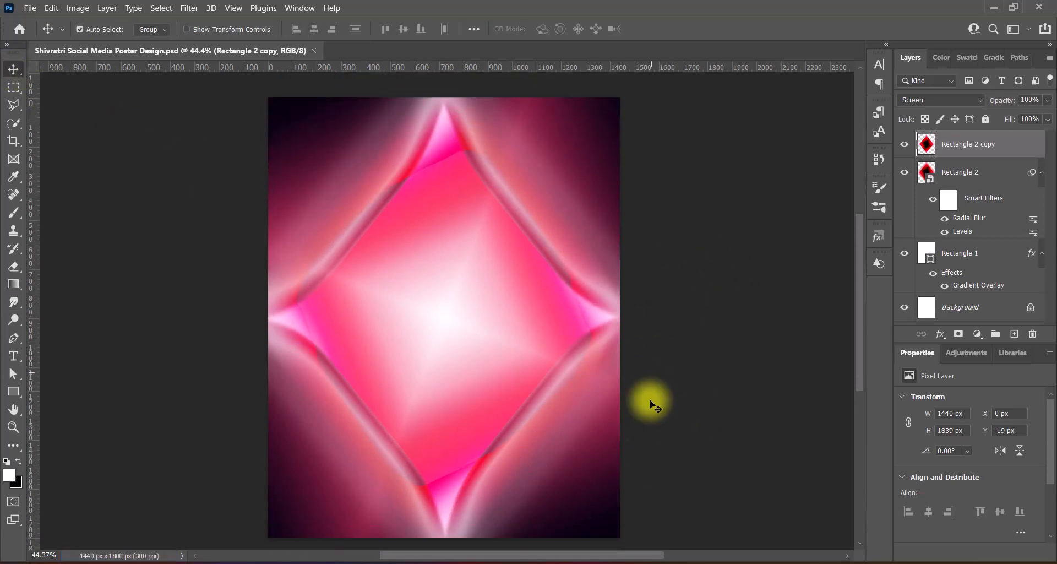
Step: Paste the leafy mandala line art, enlarge it to about 1378 × 1394 px at the diamond's centre, and set its blend mode to Divide
key(ctrl+v)
key(ctrl+t)
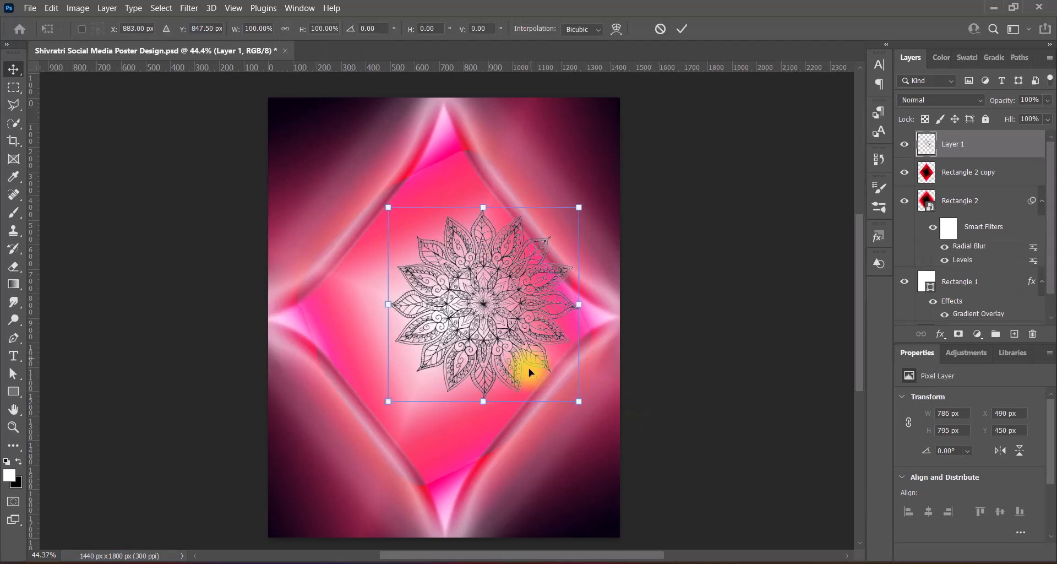
drag(506, 311, 466, 320)
drag(441, 221, 411, 156)
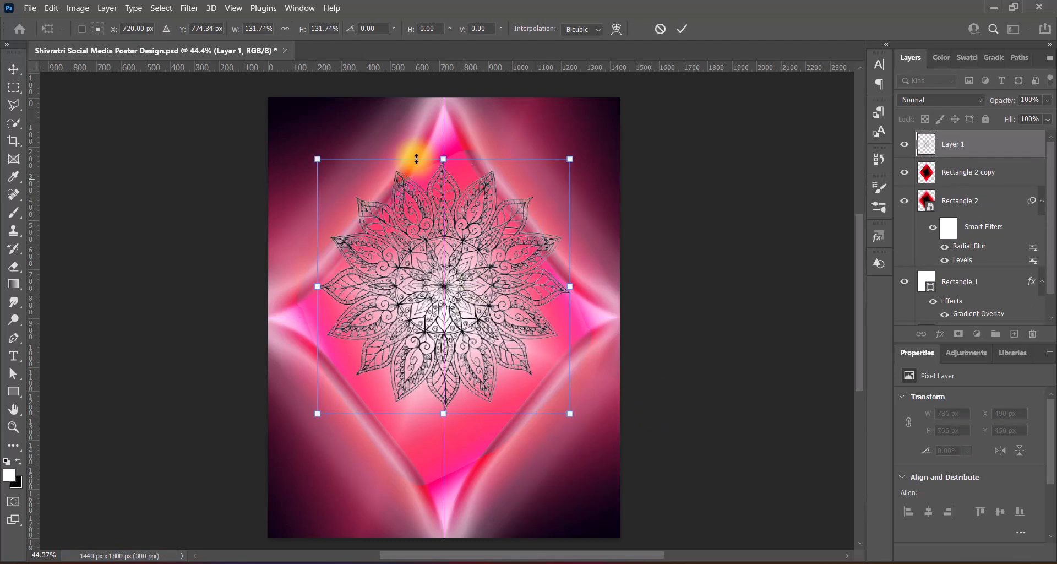
drag(438, 410, 445, 498)
drag(467, 355, 465, 341)
key(Return)
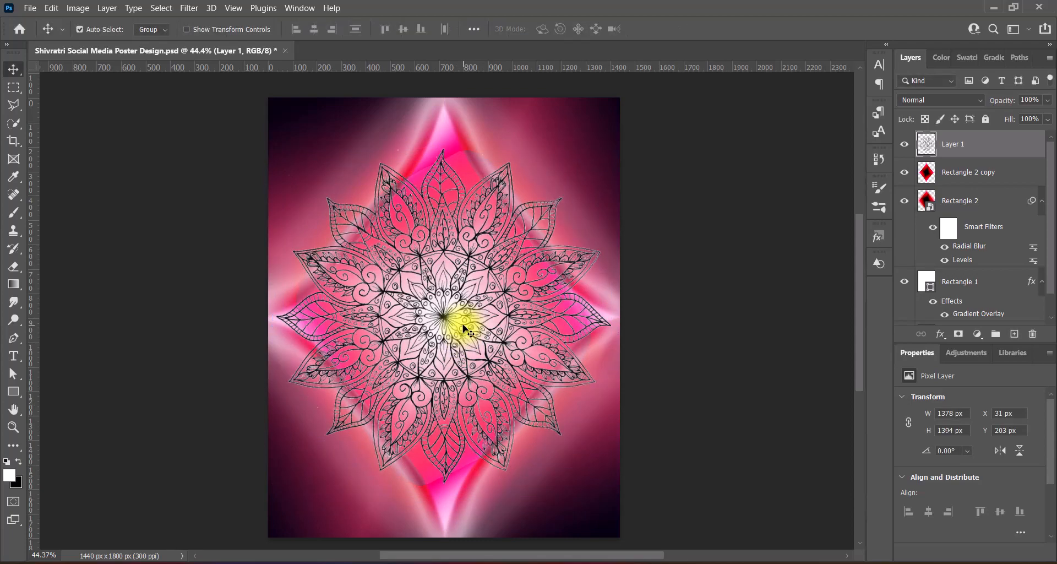
click(970, 101)
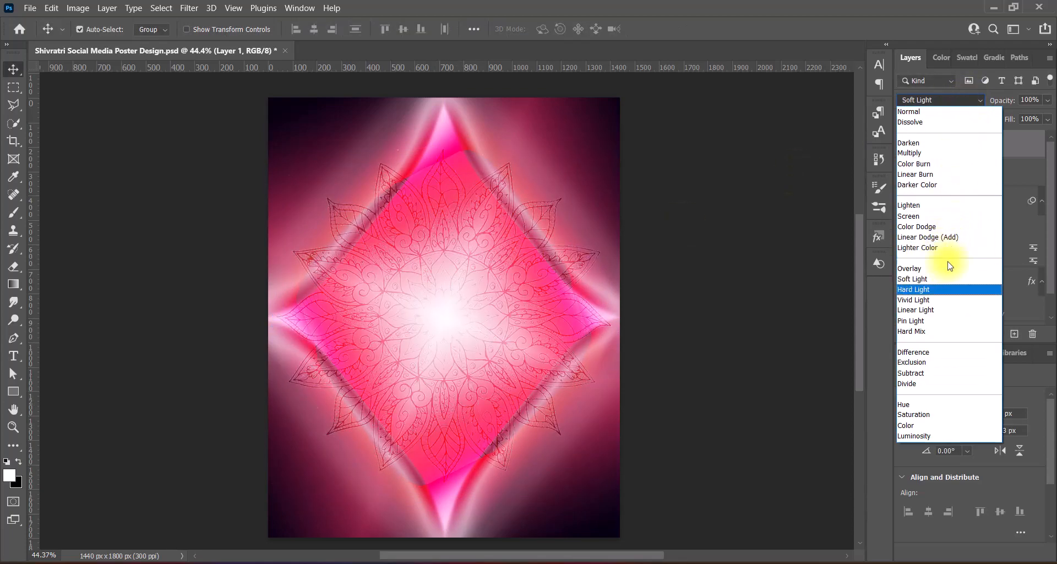
click(931, 389)
click(78, 8)
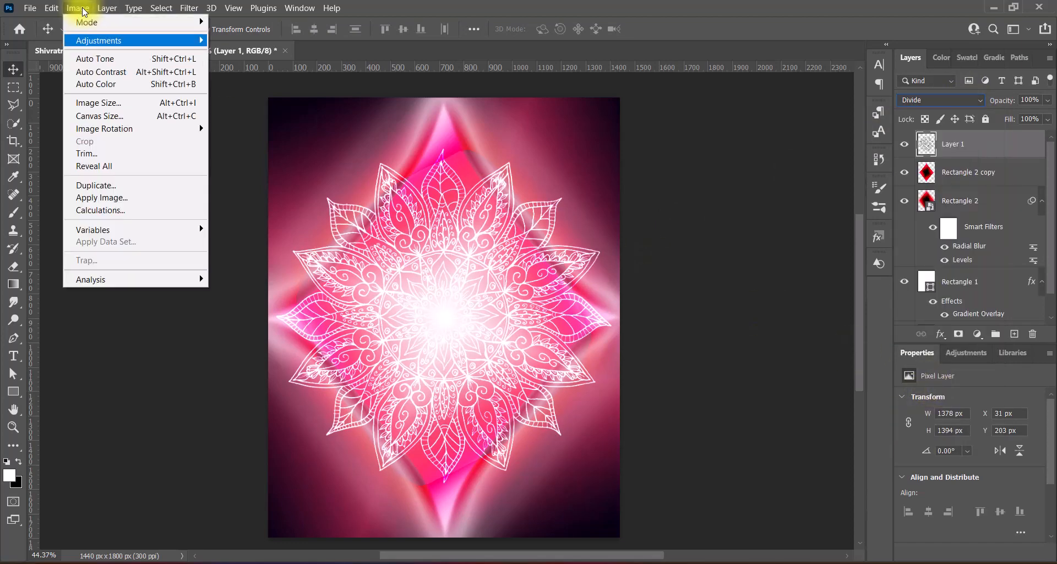
mouse_move(105, 37)
click(247, 109)
click(905, 144)
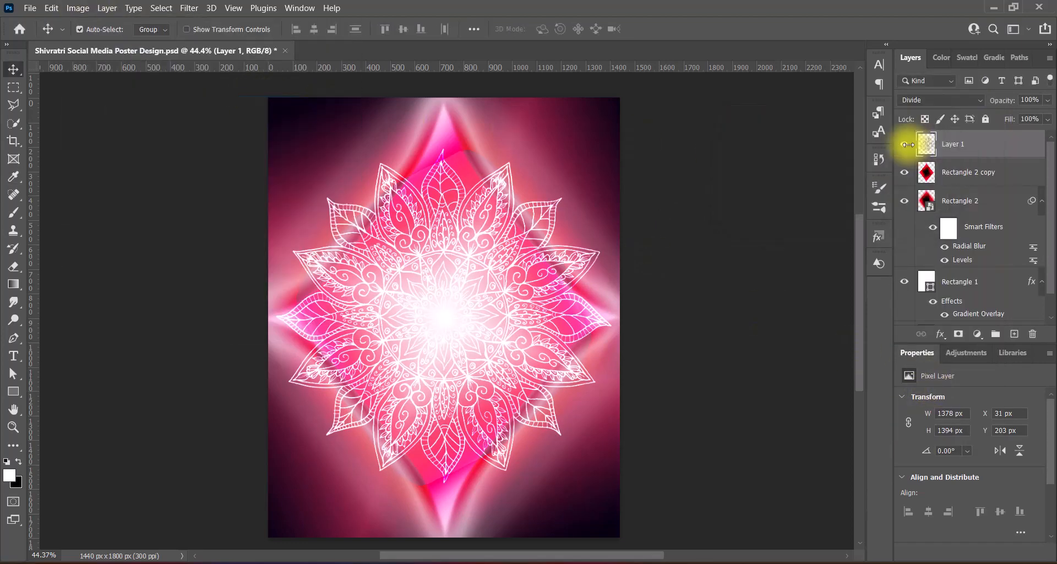
Step: Apply a Levels preset to the white mandala layer
click(78, 8)
mouse_move(105, 37)
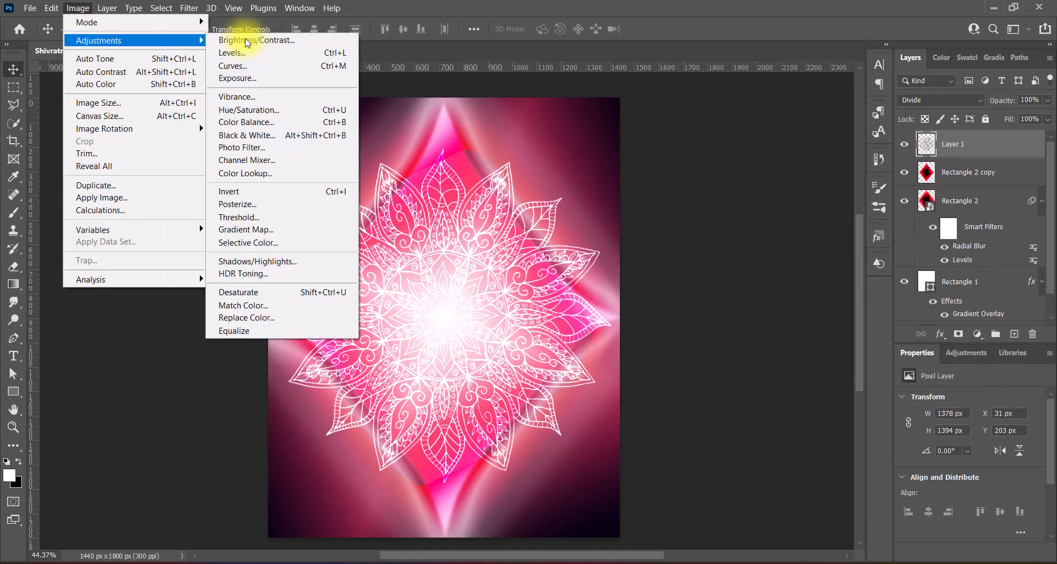
click(245, 47)
click(790, 93)
click(771, 130)
click(930, 94)
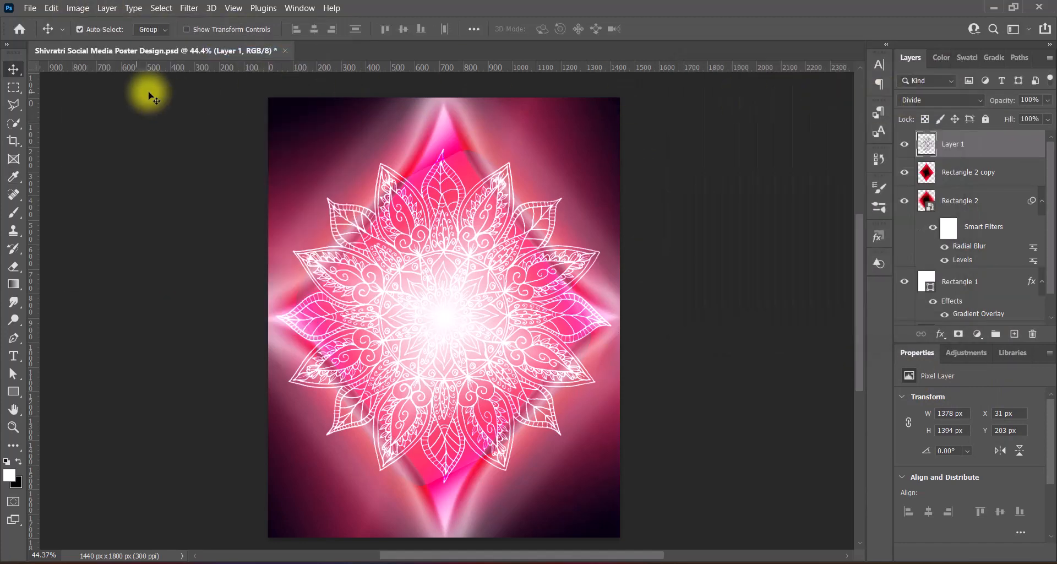
Step: Apply a Hue/Saturation adjustment to the white mandala layer using the Strong Saturation preset
click(78, 8)
mouse_move(105, 40)
click(253, 108)
click(733, 107)
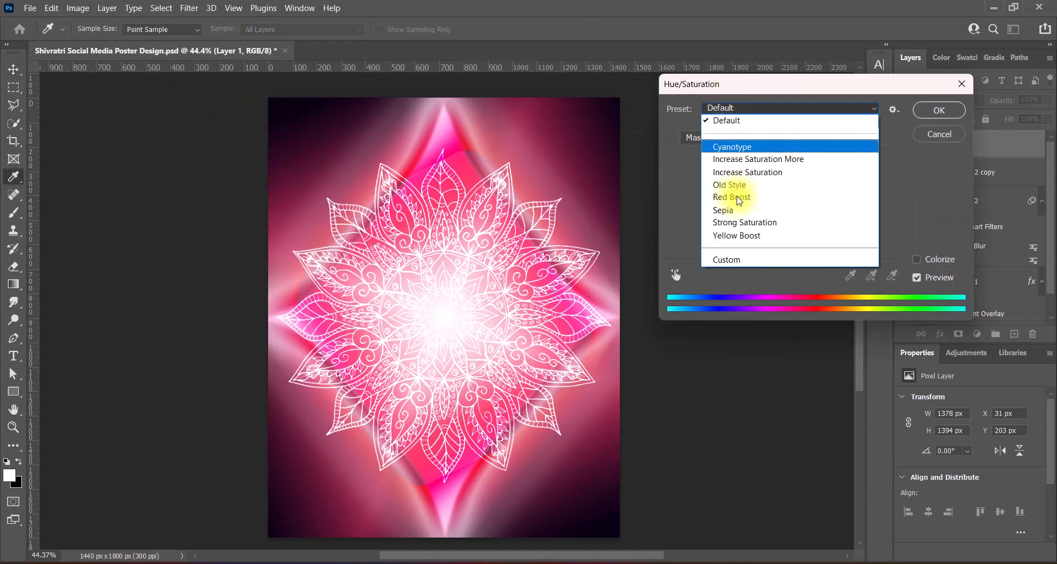
click(732, 197)
click(732, 107)
click(745, 222)
click(939, 111)
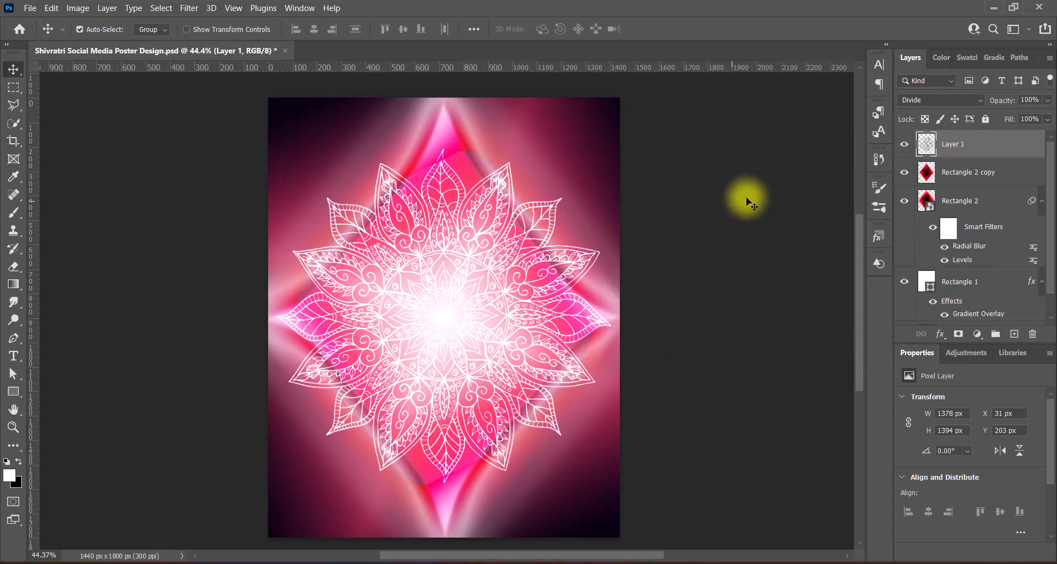
Step: Paste the second, rounded mandala line art, enlarge it to about 1551 × 1551 px, and centre it on the poster
key(ctrl+v)
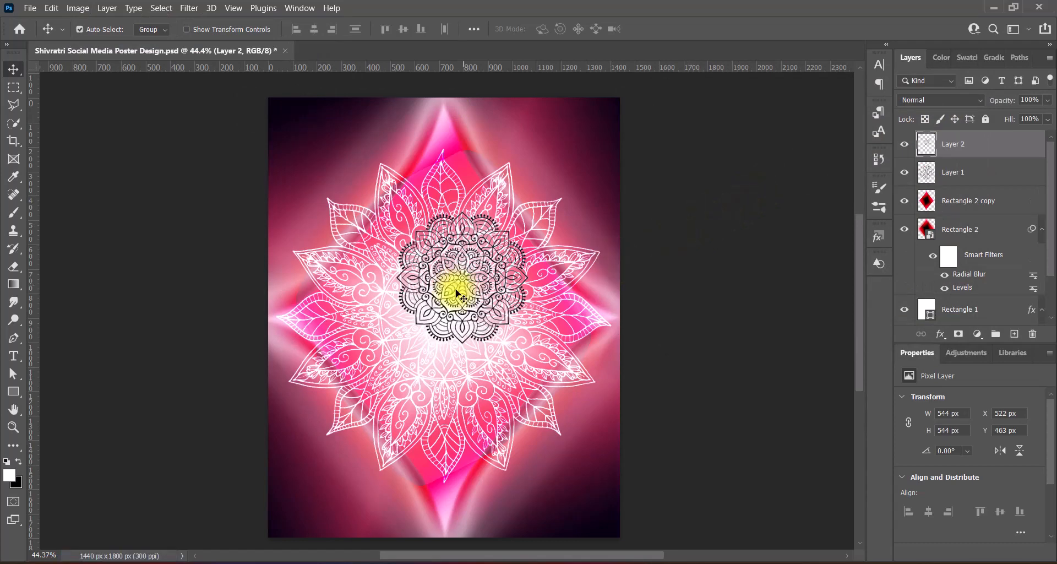
key(ctrl+t)
drag(462, 342, 448, 431)
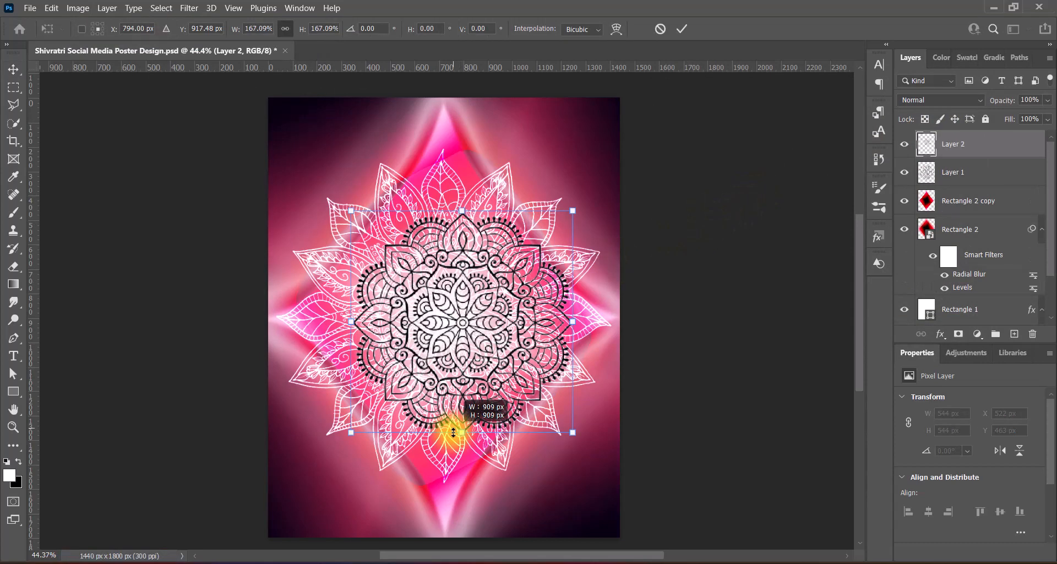
drag(461, 210, 461, 108)
drag(462, 432, 462, 488)
drag(510, 315, 494, 339)
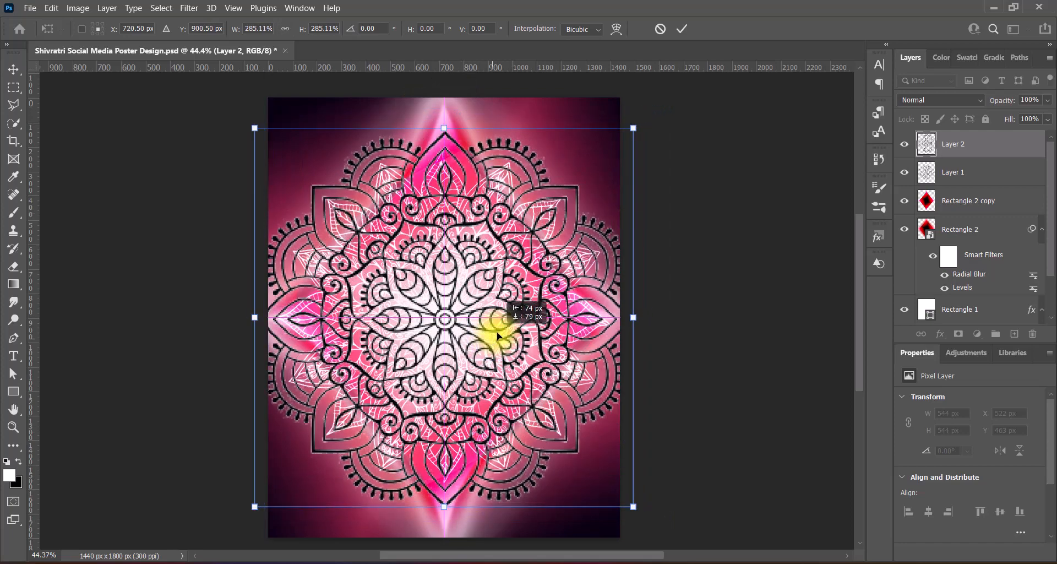
key(Return)
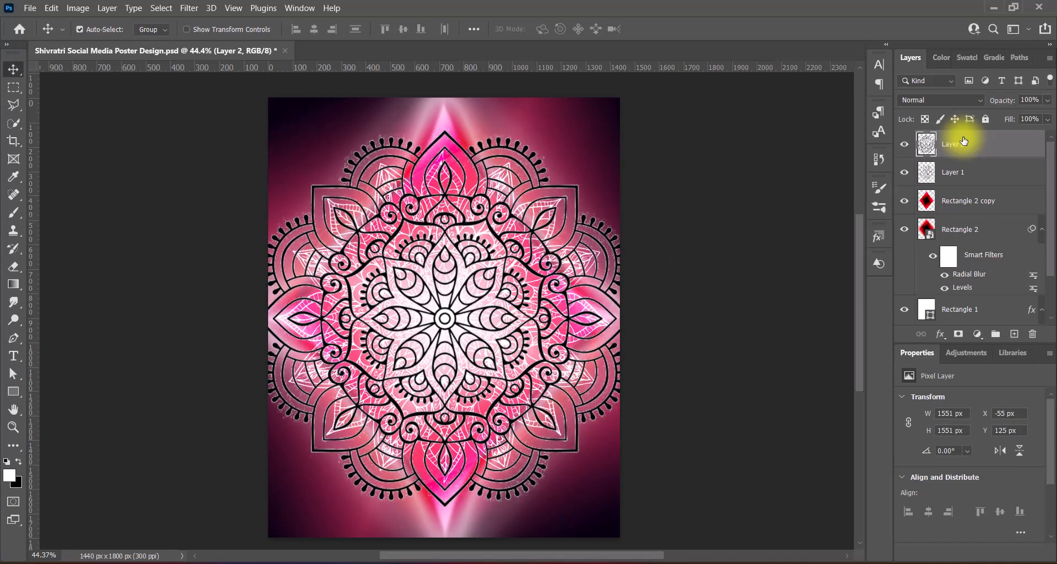
Step: Move the second mandala's layer beneath the outer diamond layer and enlarge it to about 1700 × 1700 px, centred on the poster
drag(964, 144, 960, 281)
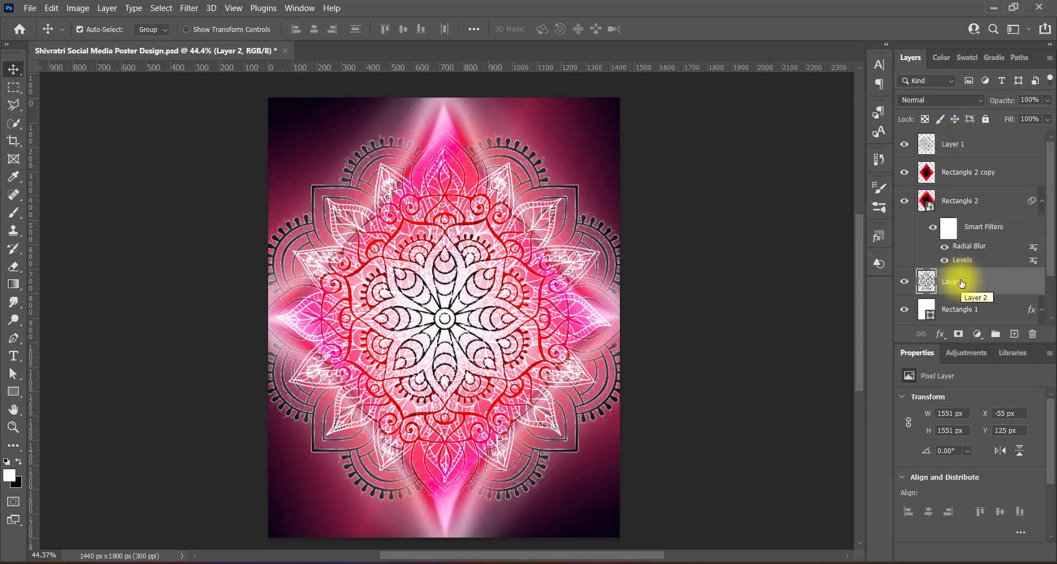
key(ctrl+t)
drag(444, 506, 446, 535)
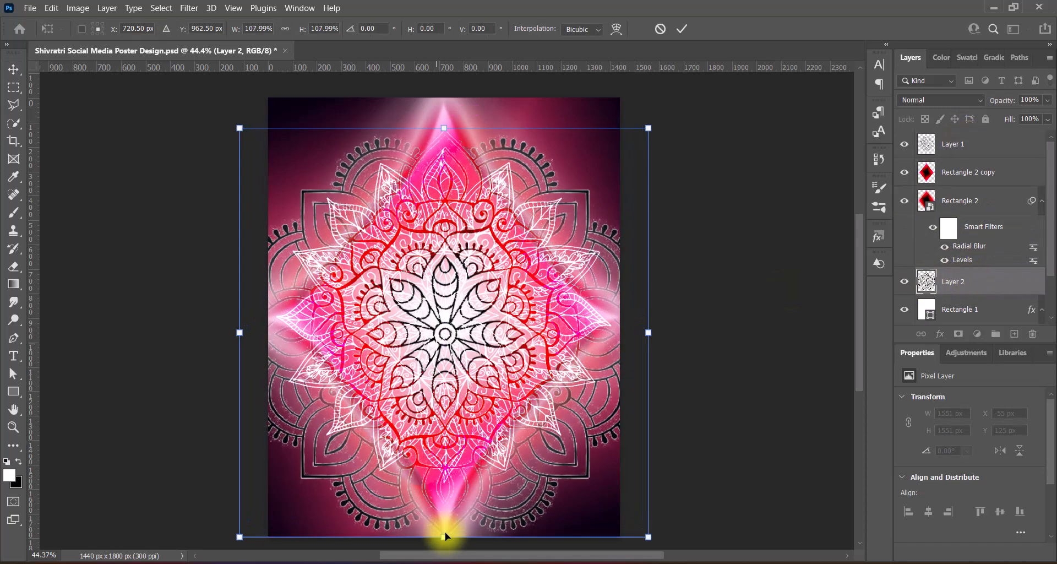
mouse_move(443, 128)
mouse_down()
mouse_move(448, 94)
mouse_move(446, 112)
mouse_up()
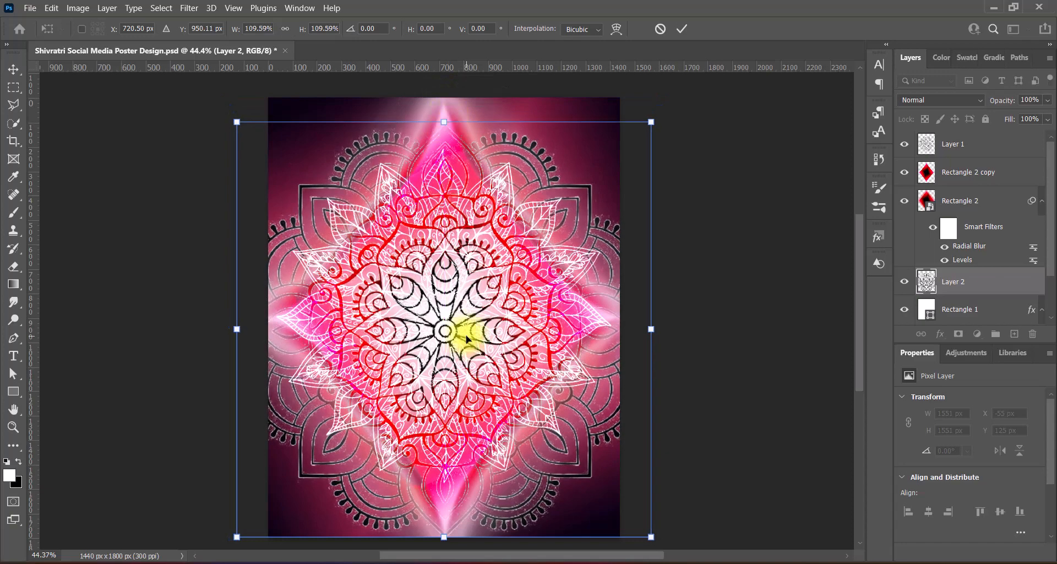
drag(466, 338, 466, 325)
key(Return)
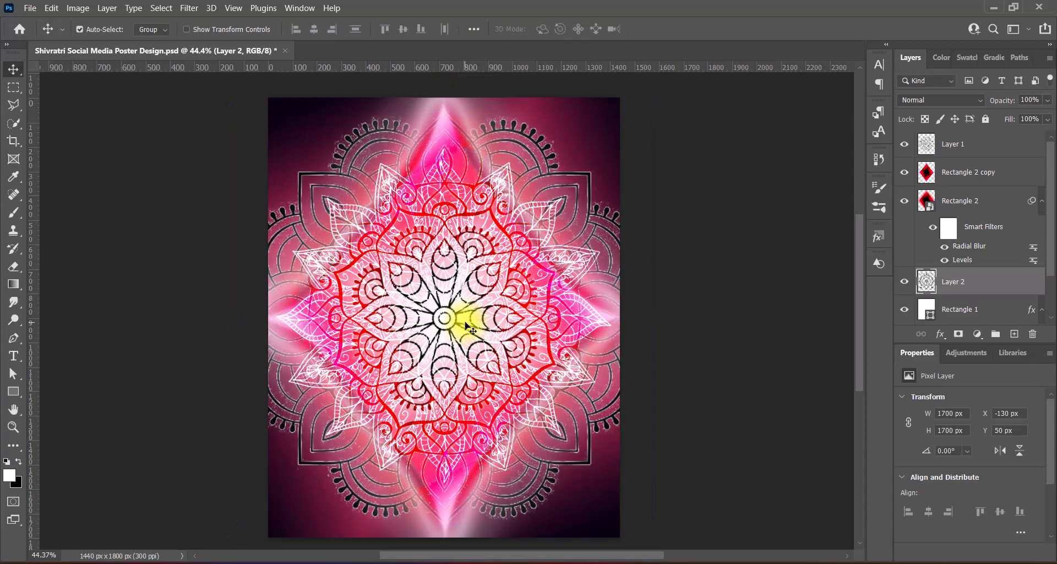
Step: Set the blend mode of the second mandala's layer to Screen
click(941, 100)
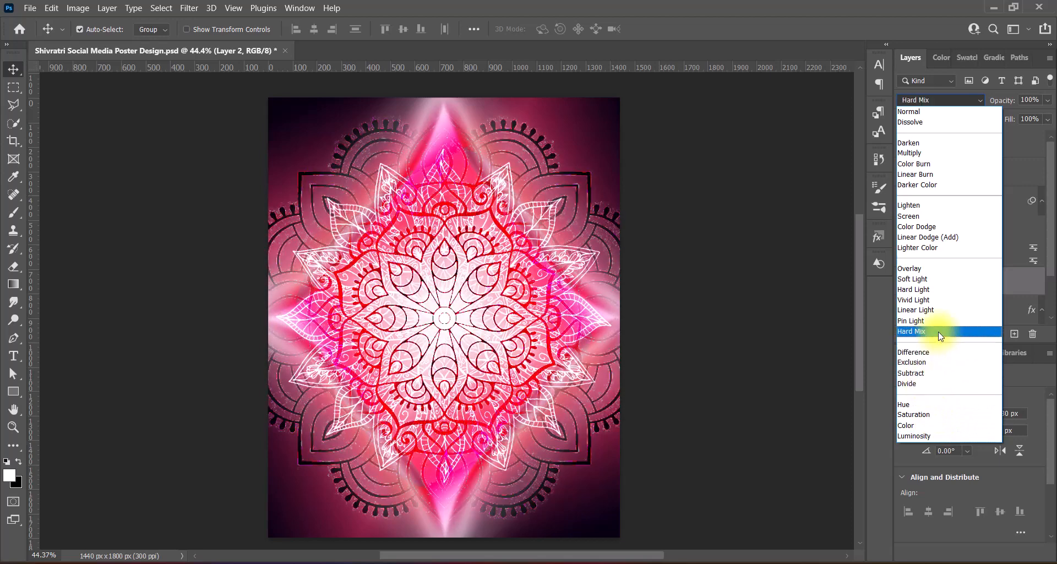
key(Up)
key(Up)
key(Up)
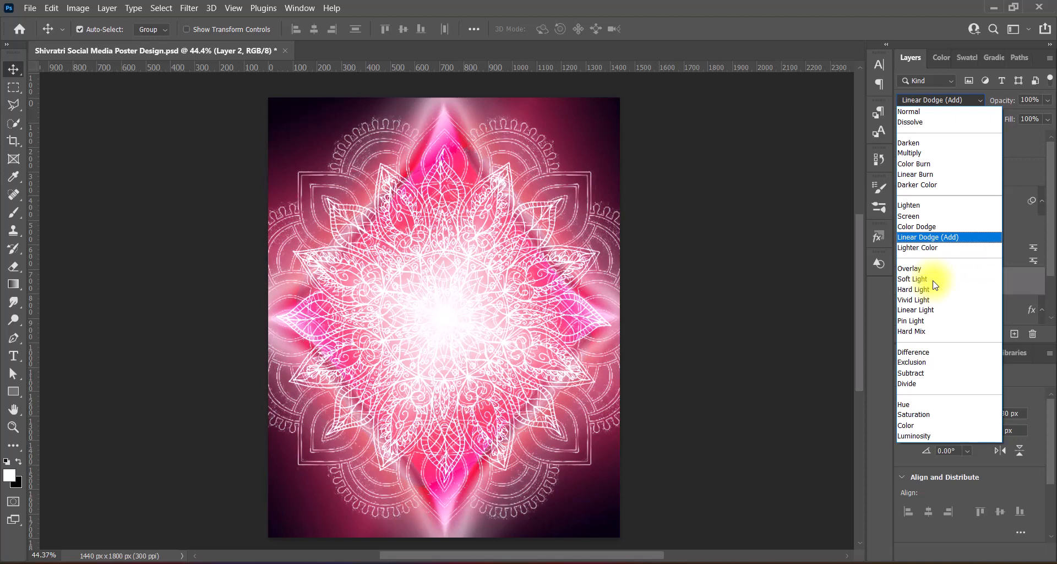
key(Up)
key(Up)
key(Return)
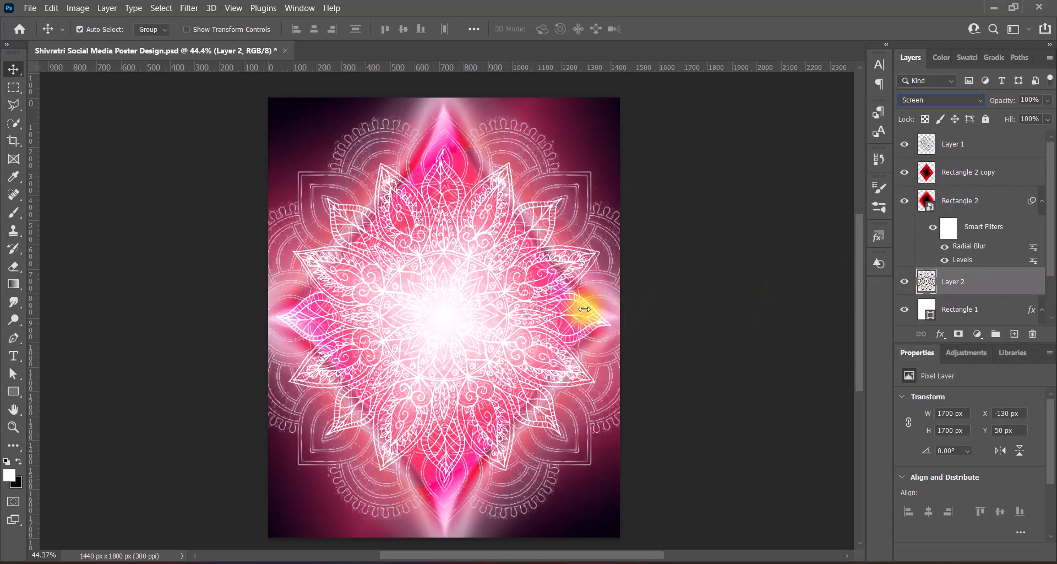
Step: Add a black drop shadow to the second mandala's layer with 63% opacity, 0 px distance and 75 px size, and save the document
double_click(929, 282)
click(529, 361)
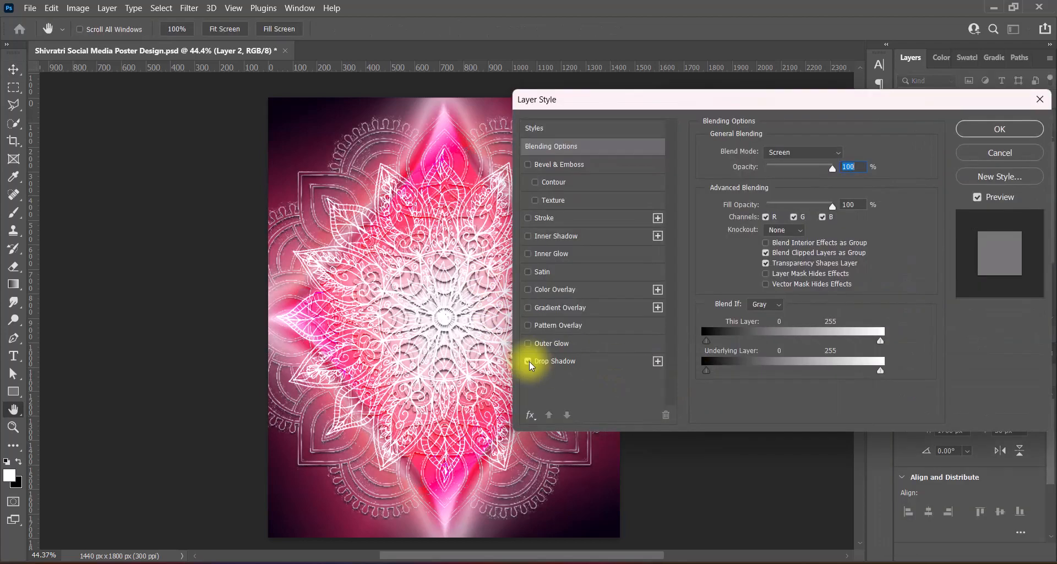
click(566, 362)
click(846, 155)
drag(754, 212, 659, 167)
click(982, 209)
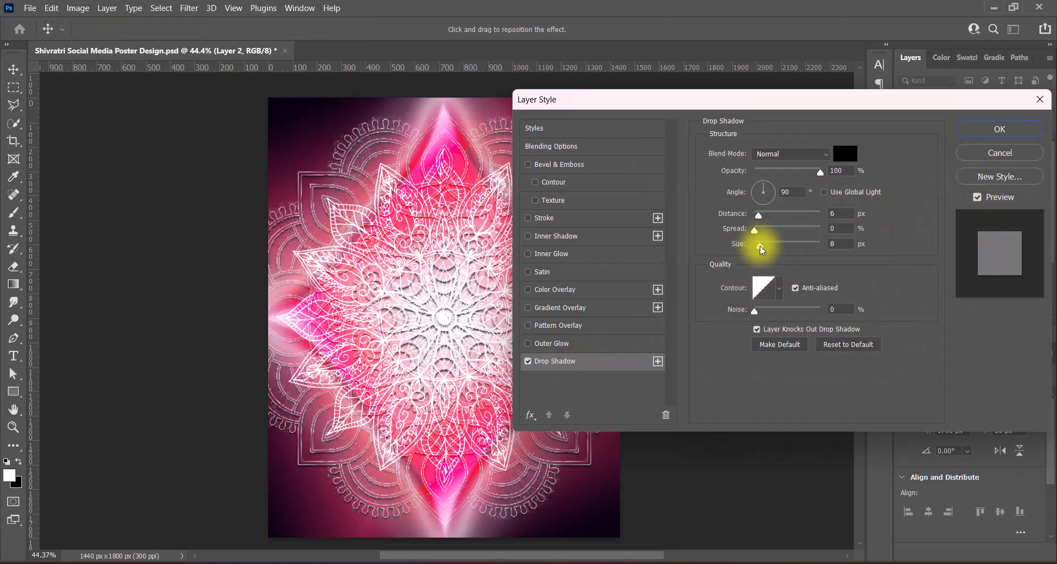
drag(755, 243, 734, 219)
drag(820, 172, 798, 177)
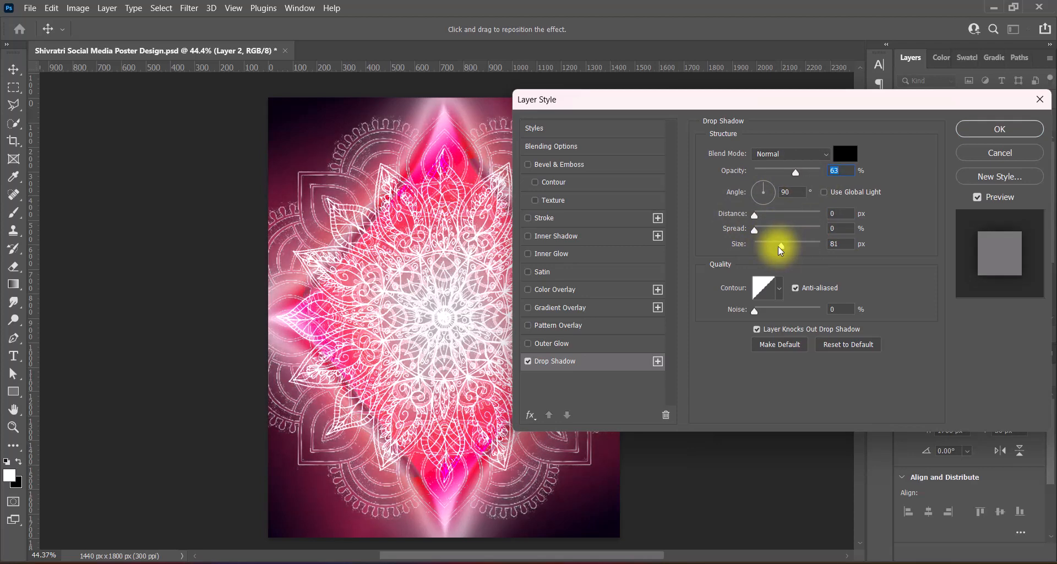
drag(780, 251, 775, 251)
text(75)
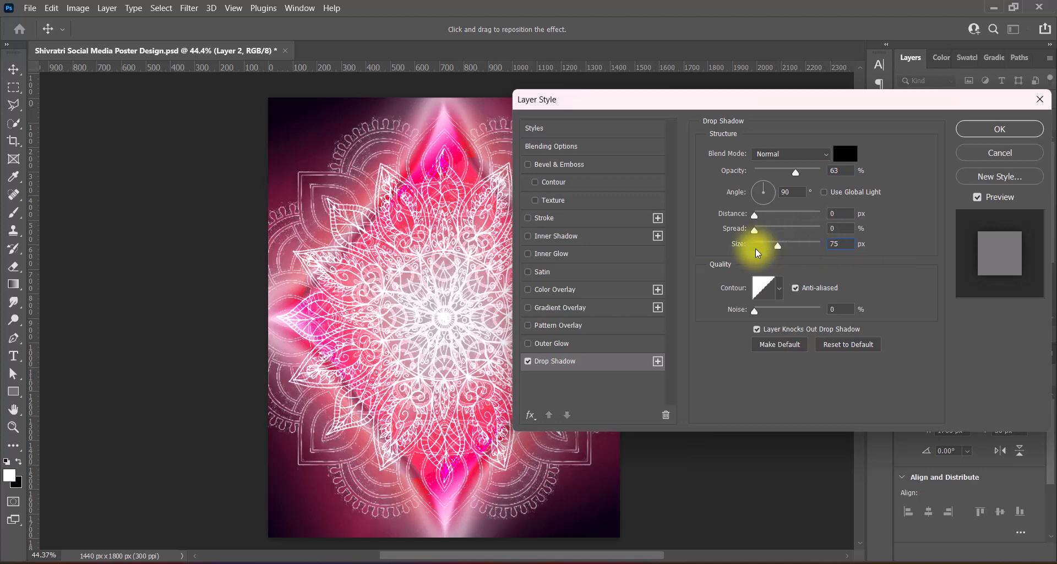
click(988, 130)
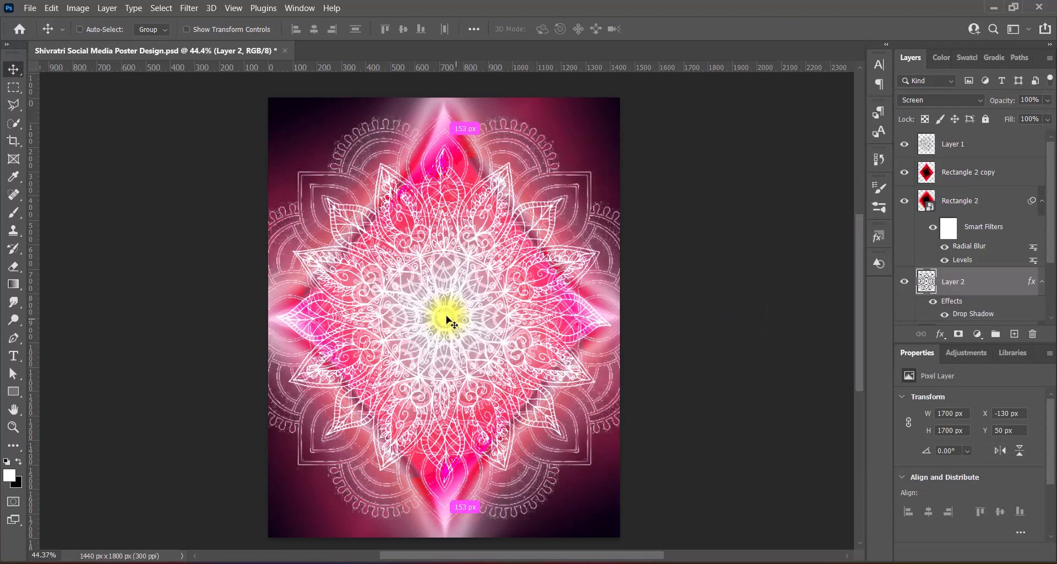
key(ctrl+s)
Step: Try shrinking the first mandala's layer to about 96%, centred on the poster
ctrl+click(447, 318)
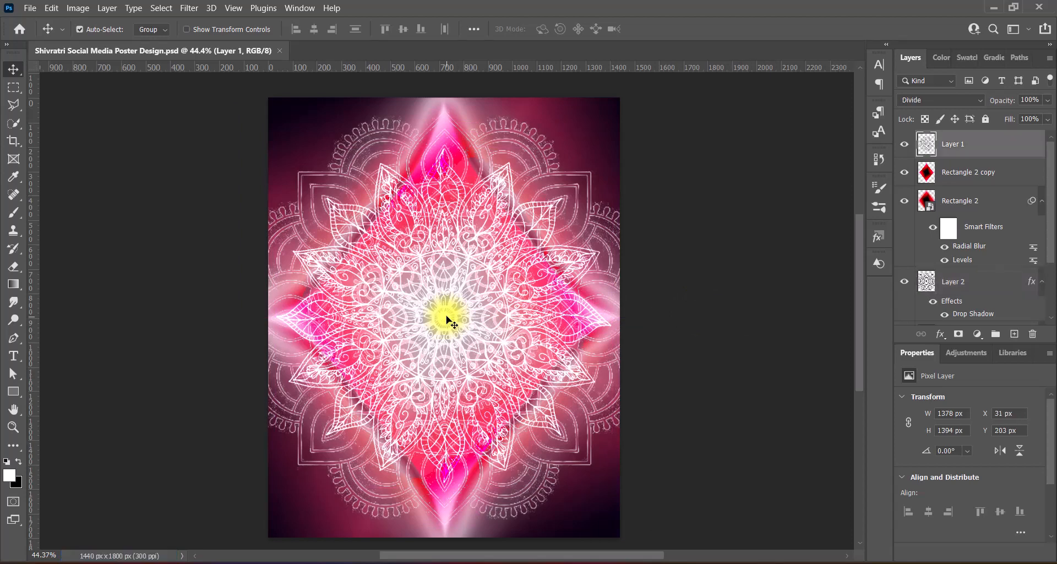
key(ctrl+t)
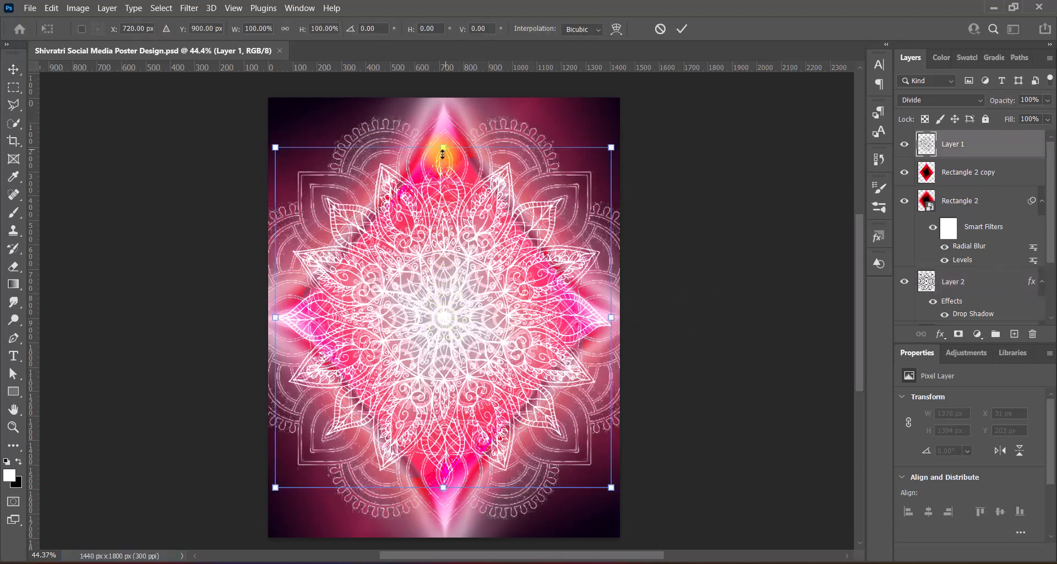
drag(444, 147, 444, 160)
drag(458, 333, 458, 327)
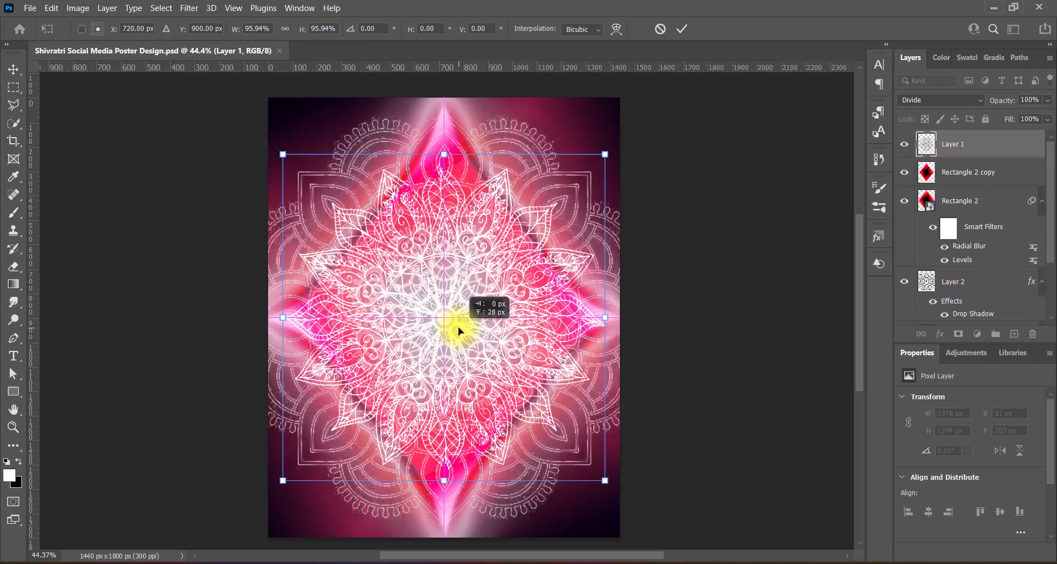
key(Return)
key(ctrl+z)
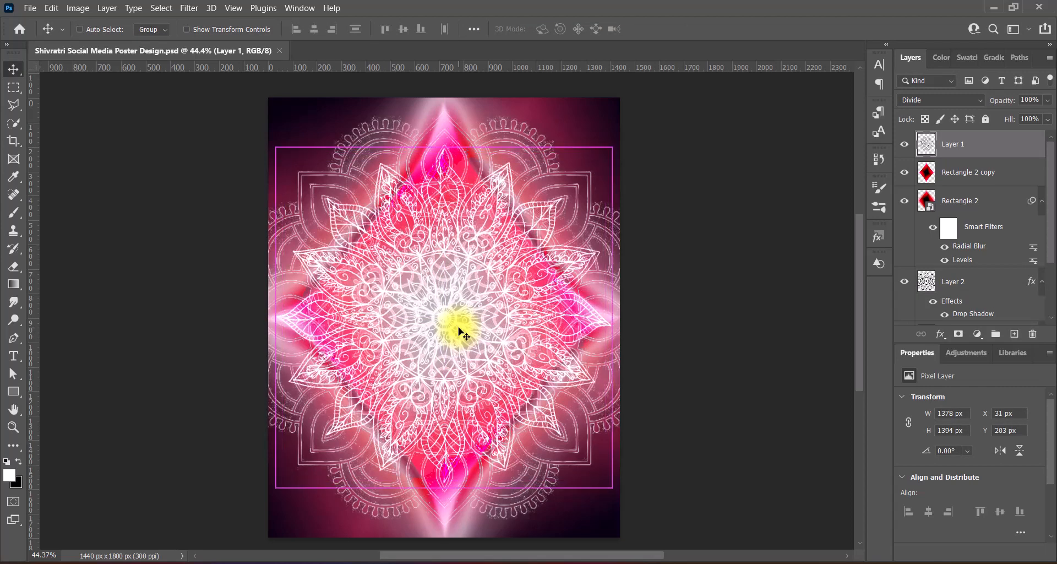
Step: Erase the centre of the first mandala's layer with a soft eraser of about 1200 px and save the document
click(11, 270)
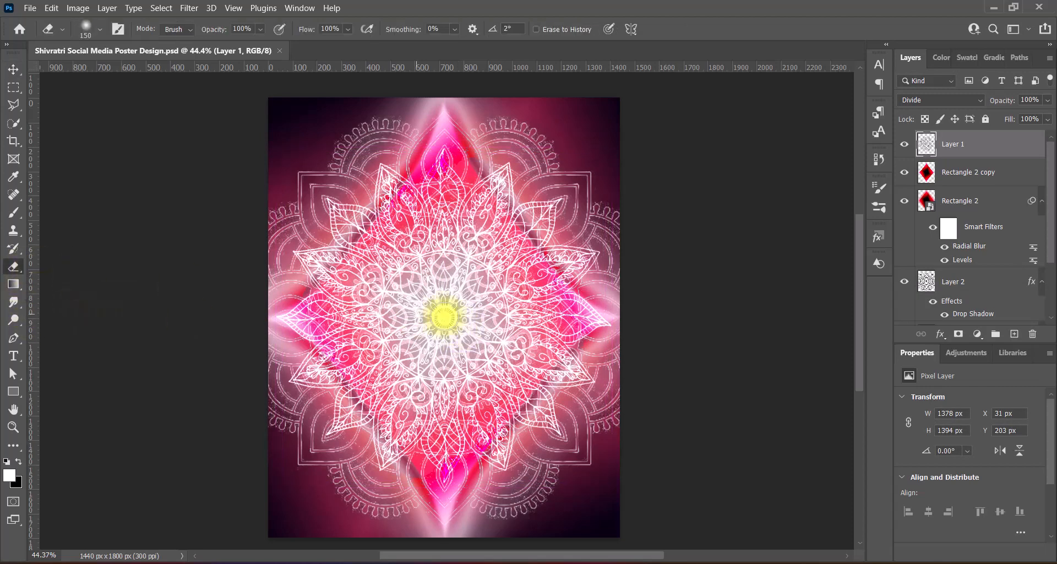
key(bracketright)
key(bracketright)
key(bracketright)
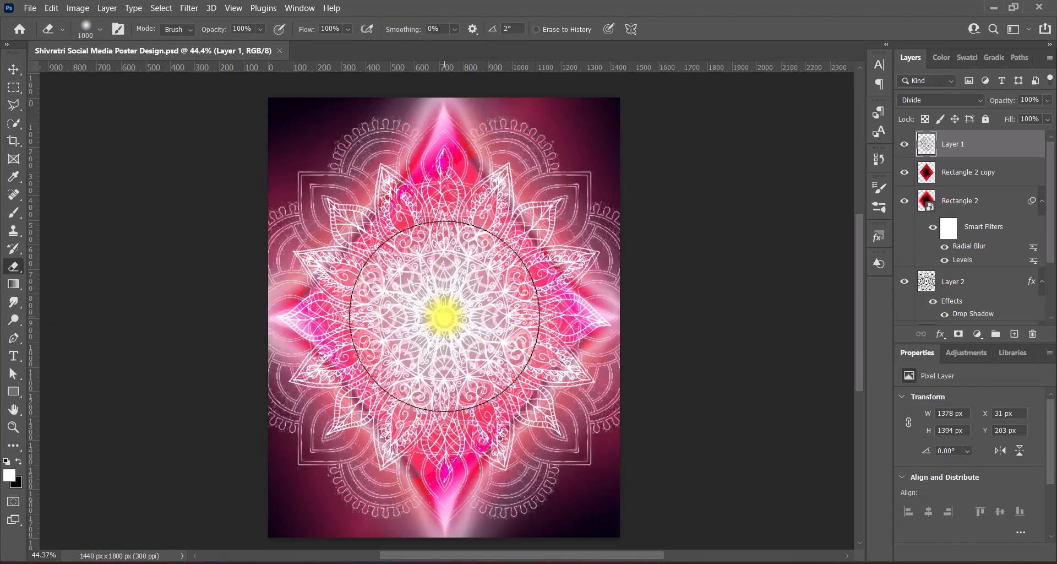
click(444, 316)
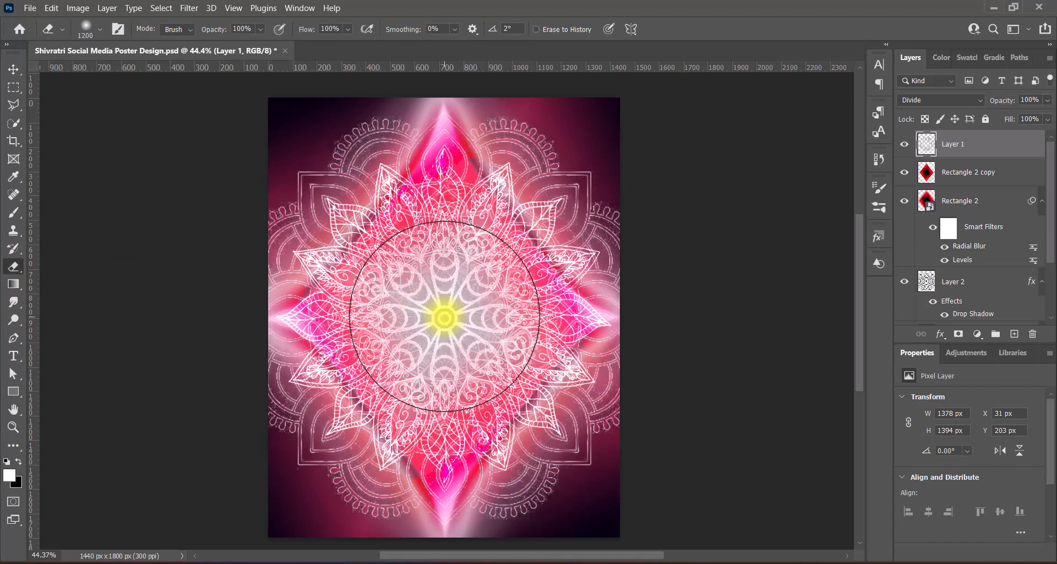
click(444, 316)
click(13, 70)
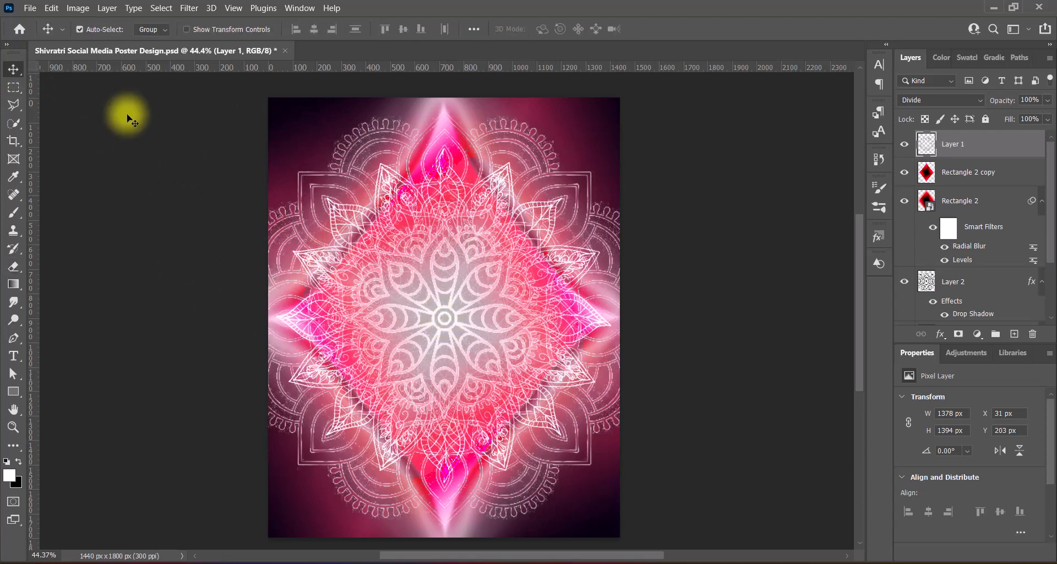
key(ctrl+s)
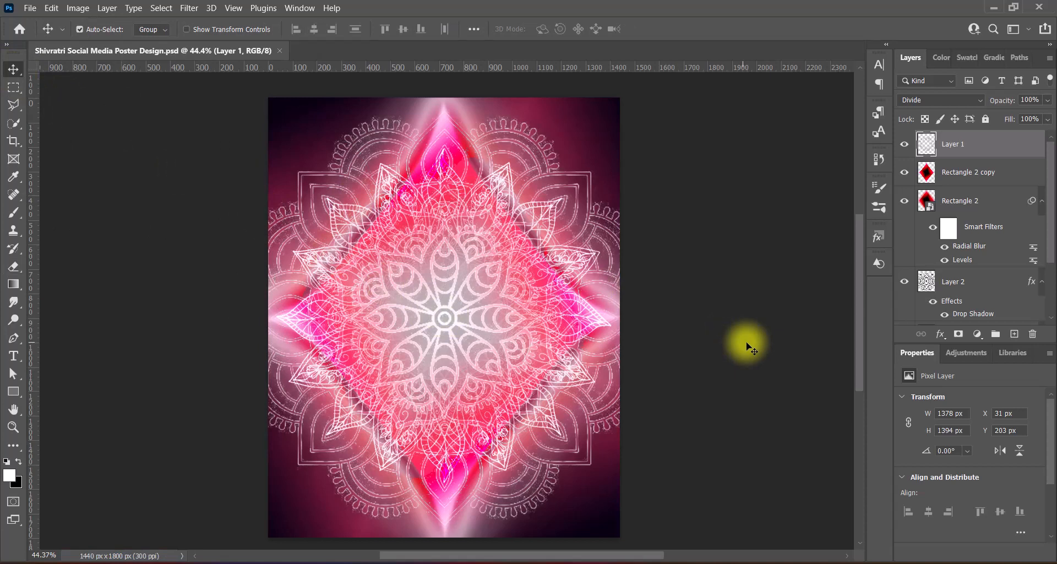
Step: Add a new layer on top and choose the solid eight-pointed star custom shape from the legacy default Shapes set
click(1015, 335)
click(14, 392)
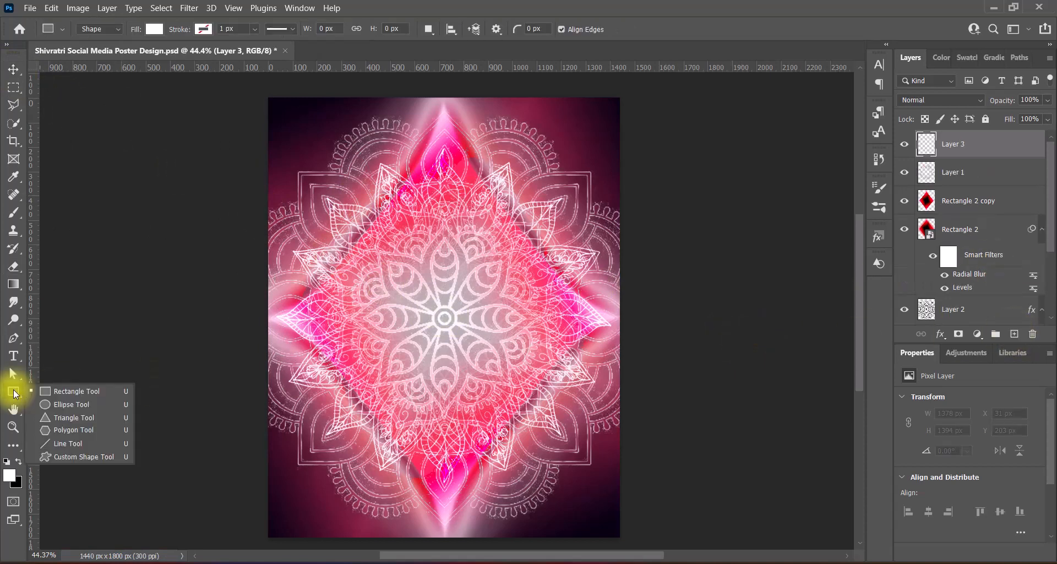
click(67, 458)
click(558, 30)
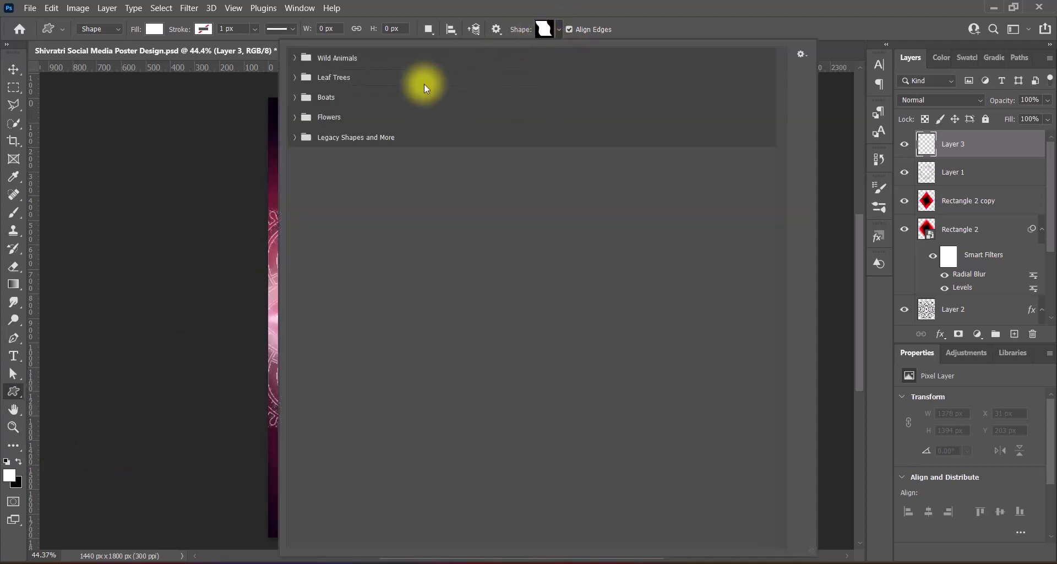
click(296, 137)
click(309, 176)
click(322, 196)
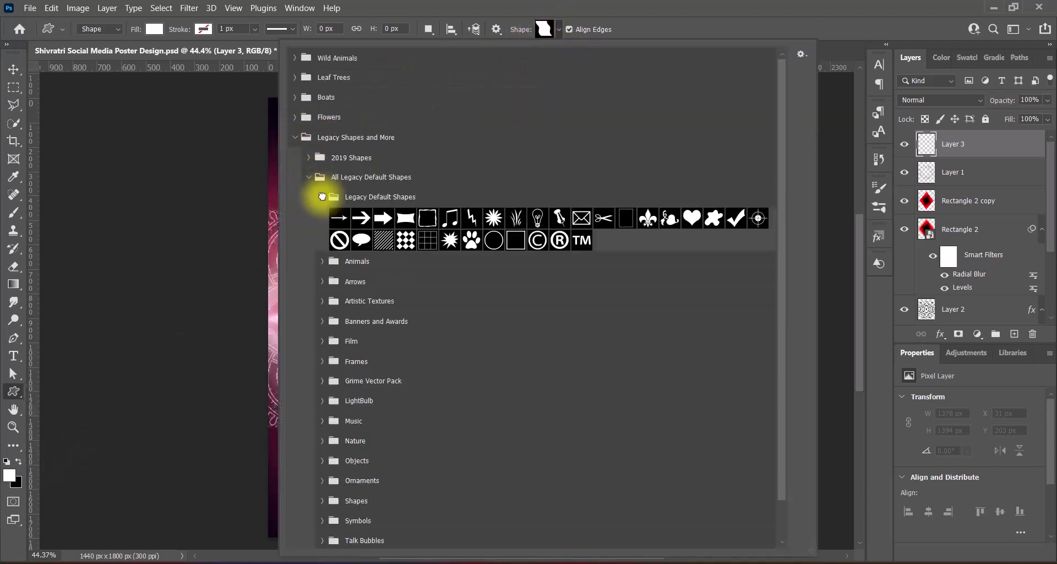
click(322, 197)
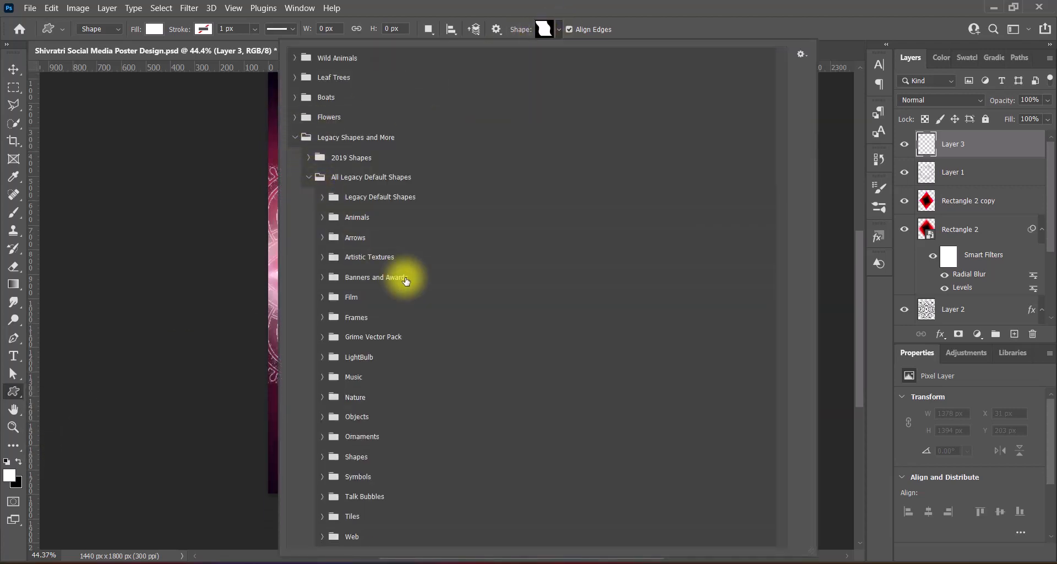
click(321, 477)
click(321, 476)
click(321, 456)
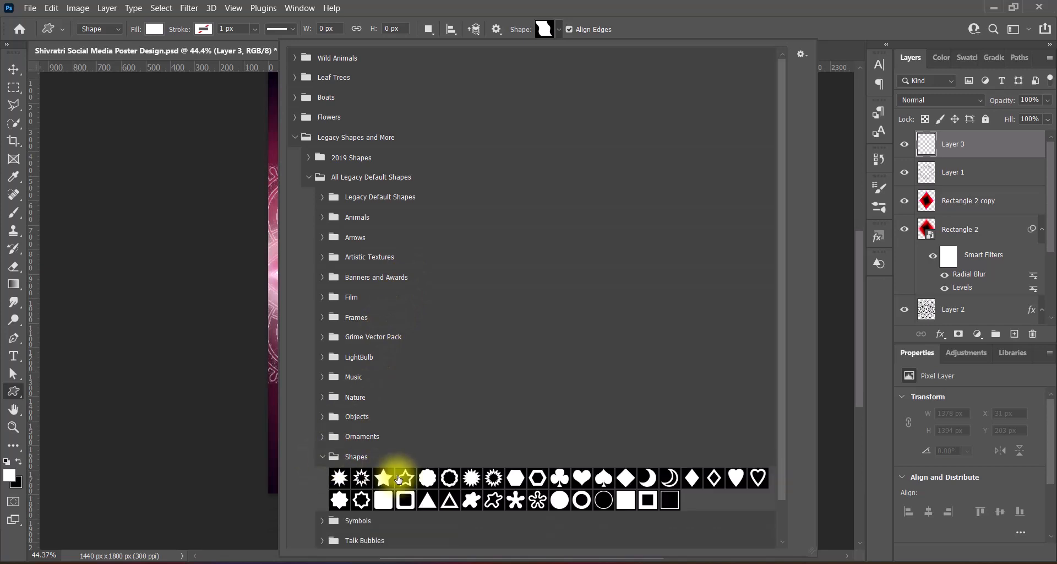
click(639, 14)
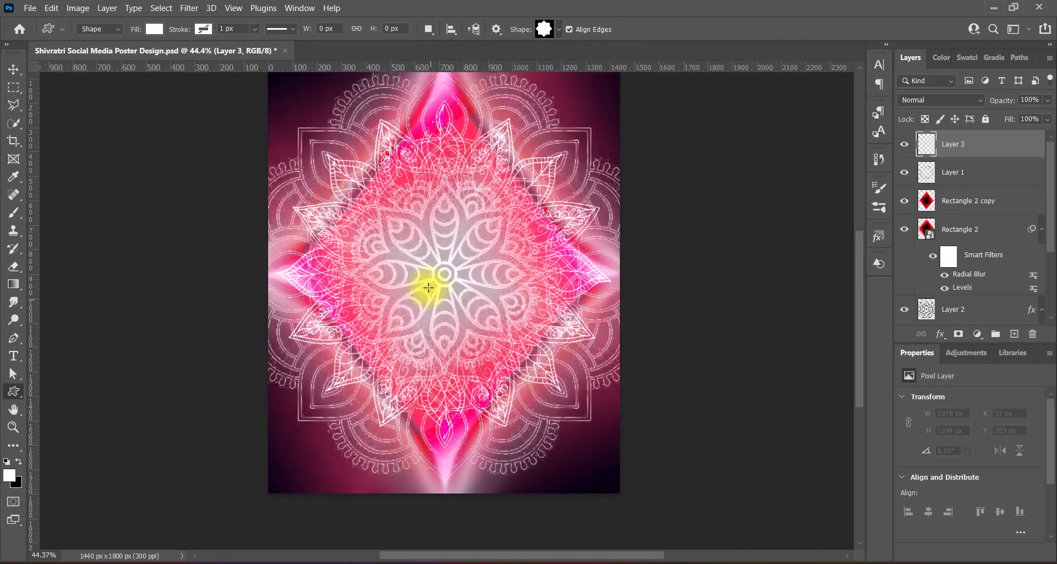
Step: Draw a white eight-pointed star about 1321 × 1321 px in size and centre it on the poster
drag(386, 224, 710, 545)
click(14, 70)
drag(512, 353, 432, 324)
key(ctrl+t)
key(Return)
Step: Convert the star layer to a smart object and apply a Radial Blur filter to it
right_click(892, 174)
click(892, 174)
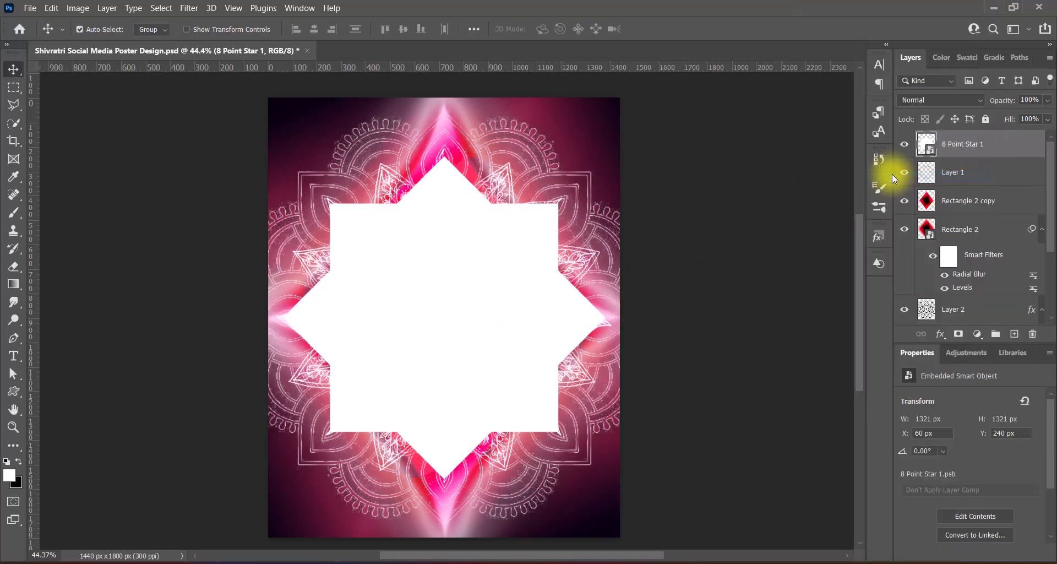
click(189, 8)
mouse_move(330, 173)
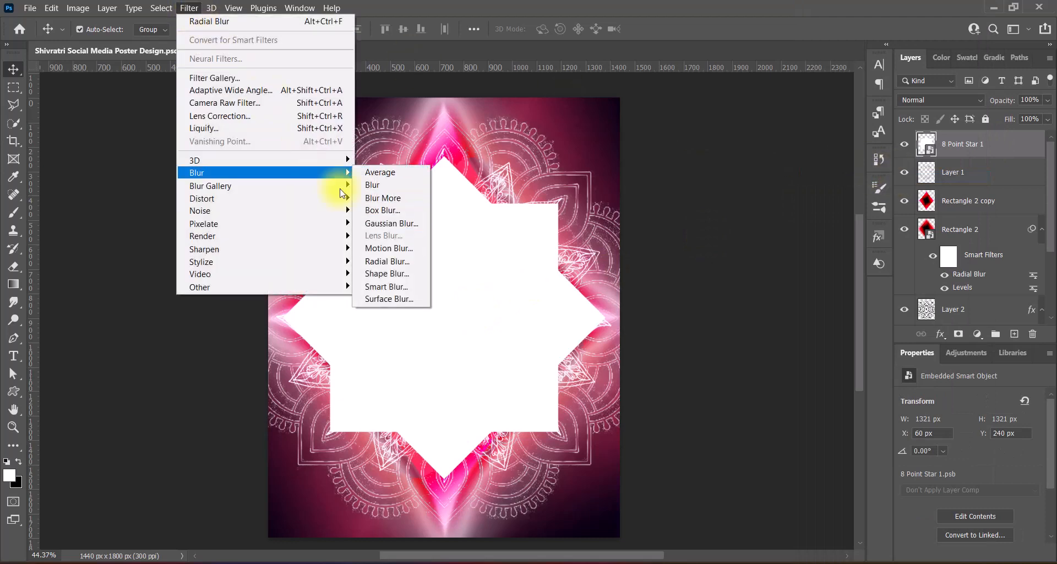
click(388, 261)
click(715, 144)
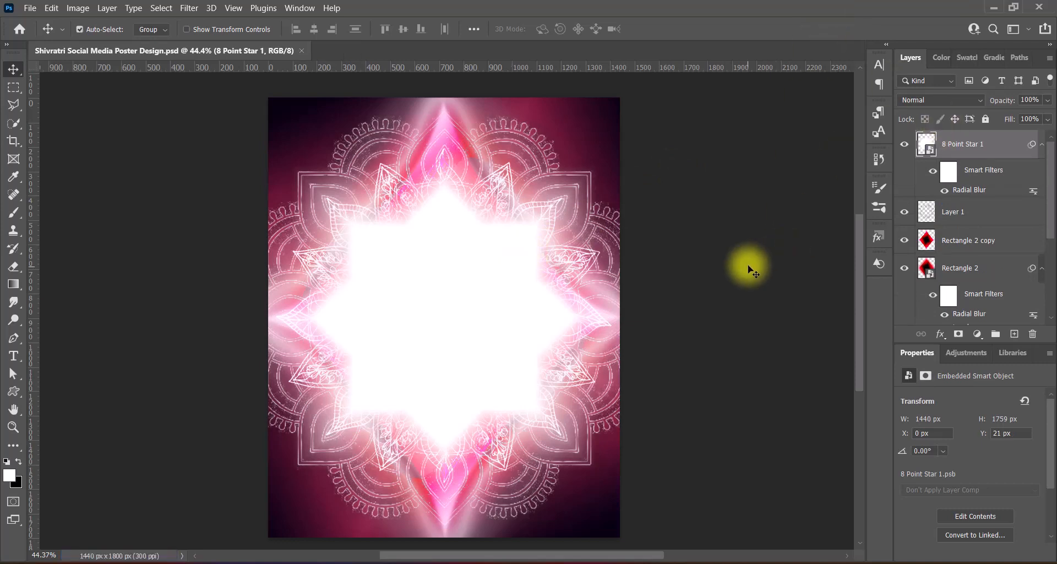
Step: Paste the Shiva and Parvati image above the star and clip it to the blurred star layer
key(ctrl+v)
drag(391, 246, 417, 253)
right_click(971, 148)
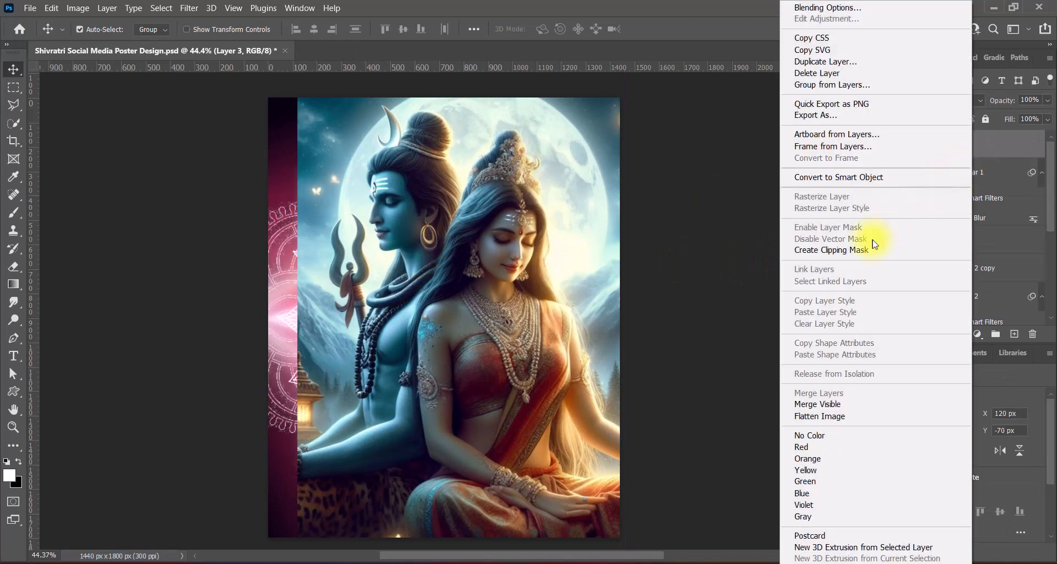
click(851, 372)
Step: Scale the clipped image down to about 77% and centre it horizontally over the star
key(ctrl+t)
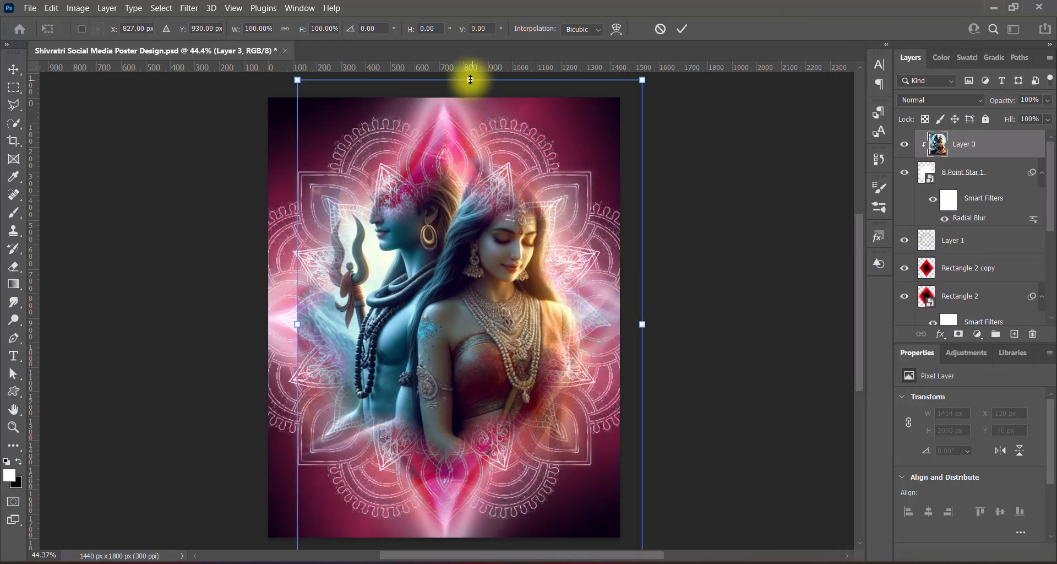
drag(470, 80, 470, 134)
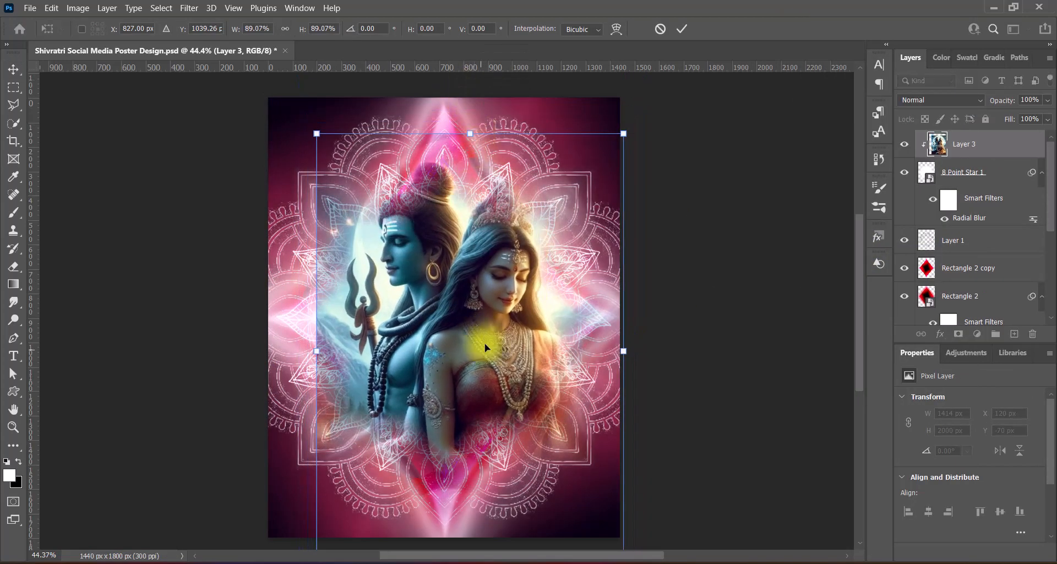
drag(486, 347, 454, 326)
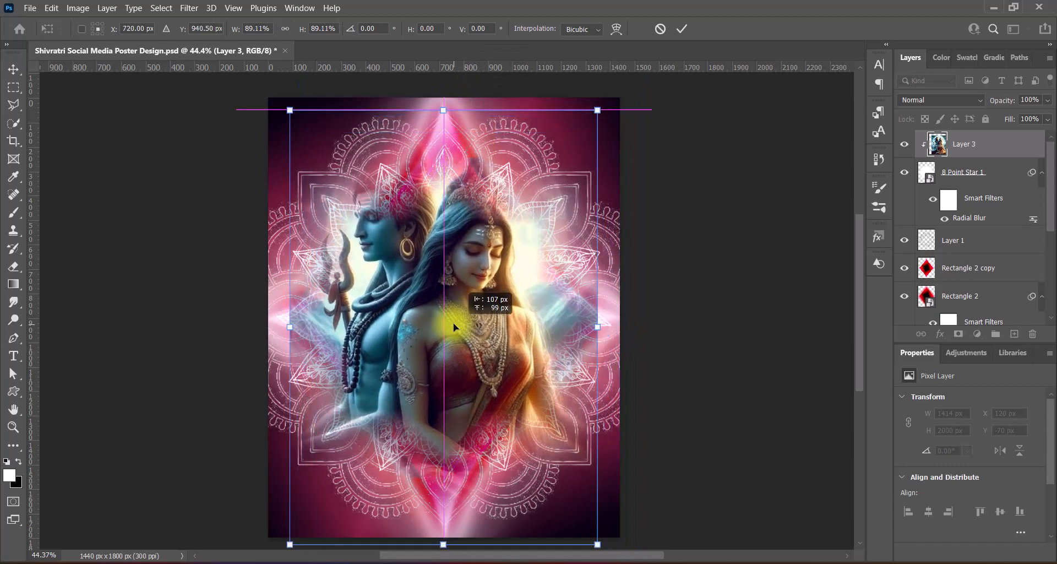
drag(443, 545, 460, 459)
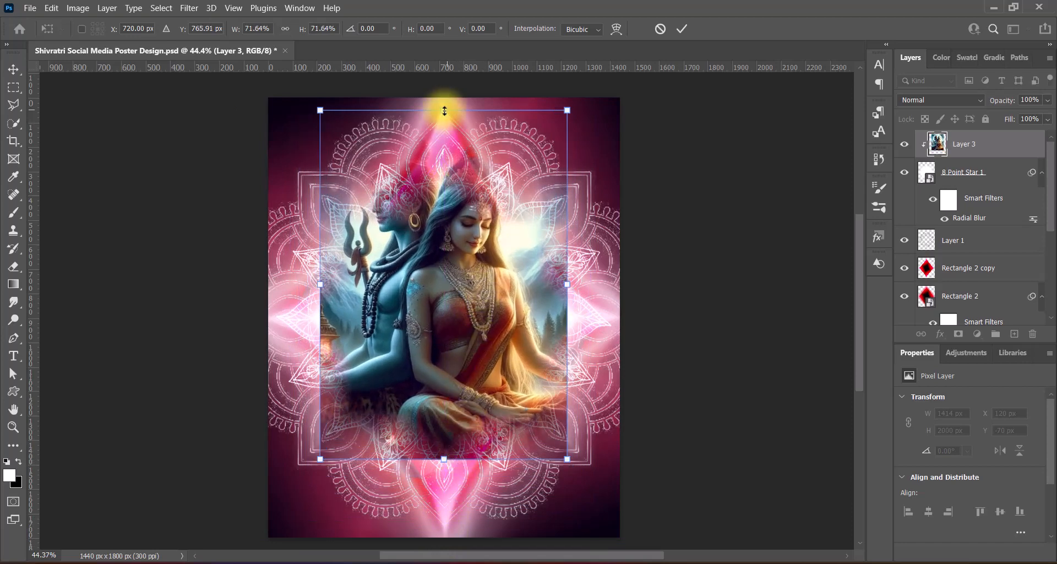
drag(444, 111, 443, 147)
drag(333, 304, 306, 302)
drag(582, 303, 579, 303)
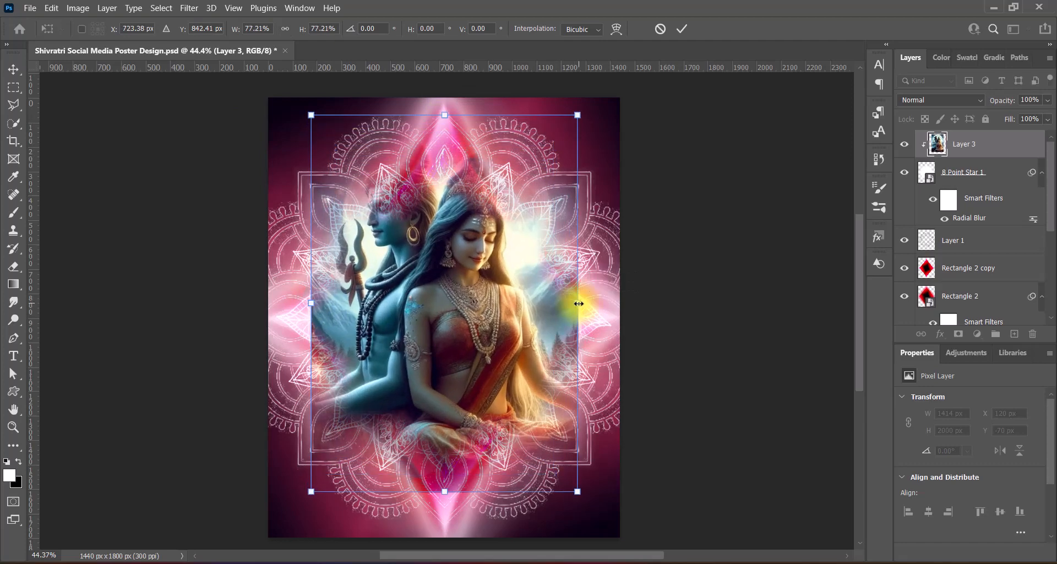
Step: Move the clipped Shiva and Parvati image down to a vertical position of 1033.5 px within the star
key(Down)
key(Down)
key(Down)
key(Down)
key(Down)
key(Down)
key(Down)
key(Down)
key(Down)
key(Down)
key(Down)
key(Down)
key(Down)
key(Down)
key(Down)
key(Down)
key(Down)
key(Down)
key(Down)
key(Down)
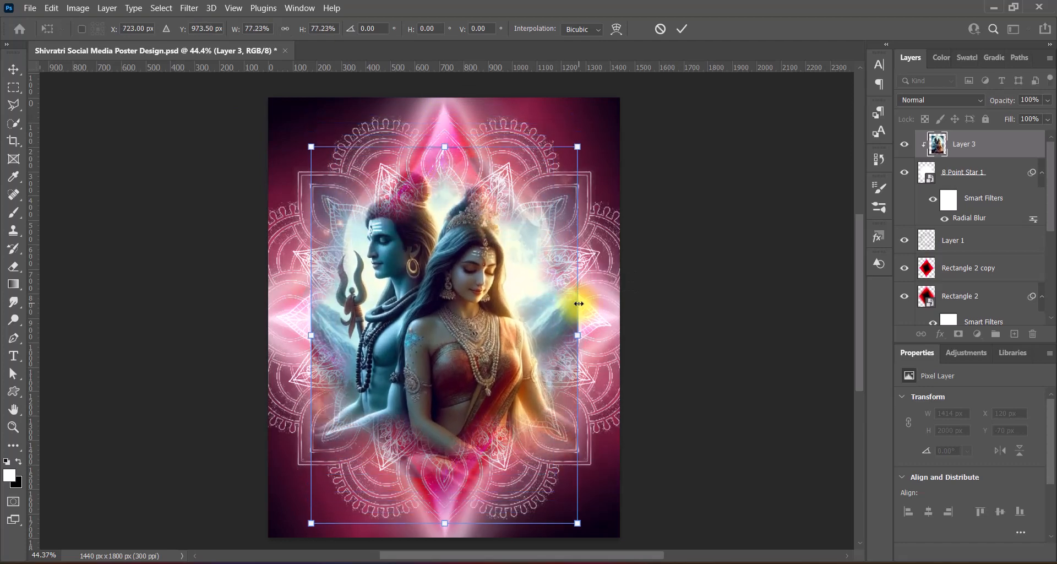
key(Down)
key(Down)
key(Down)
key(Down)
key(Down)
key(Down)
key(Down)
key(Down)
key(Down)
key(Down)
key(Down)
key(Down)
key(Down)
key(Down)
key(Down)
key(Down)
key(Down)
key(Down)
key(Down)
key(Down)
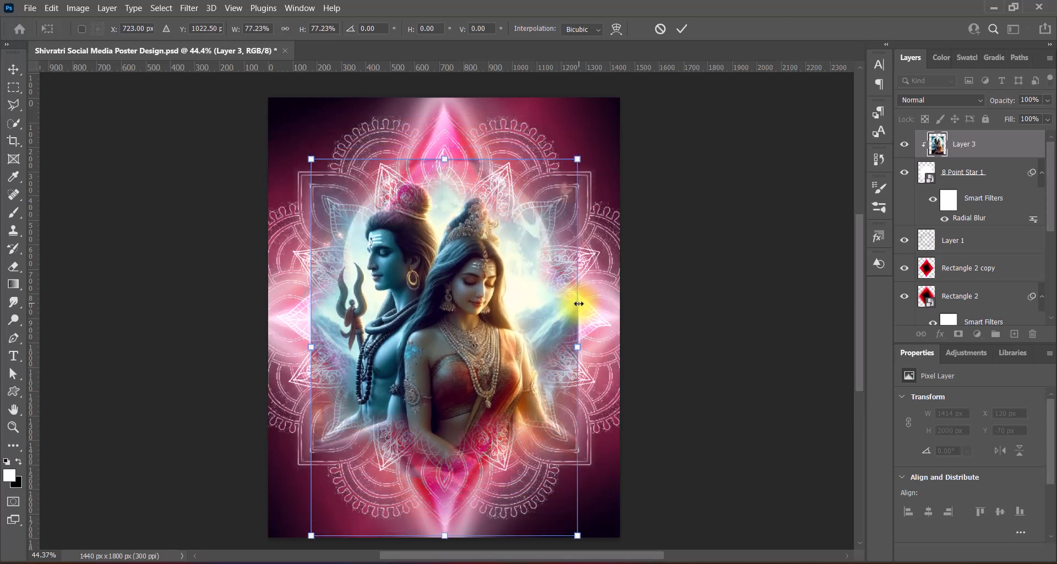
key(Down)
key(Down)
key(Down)
key(Down)
key(Down)
key(Down)
key(Down)
key(Down)
key(Down)
key(Down)
key(Down)
key(Down)
key(Down)
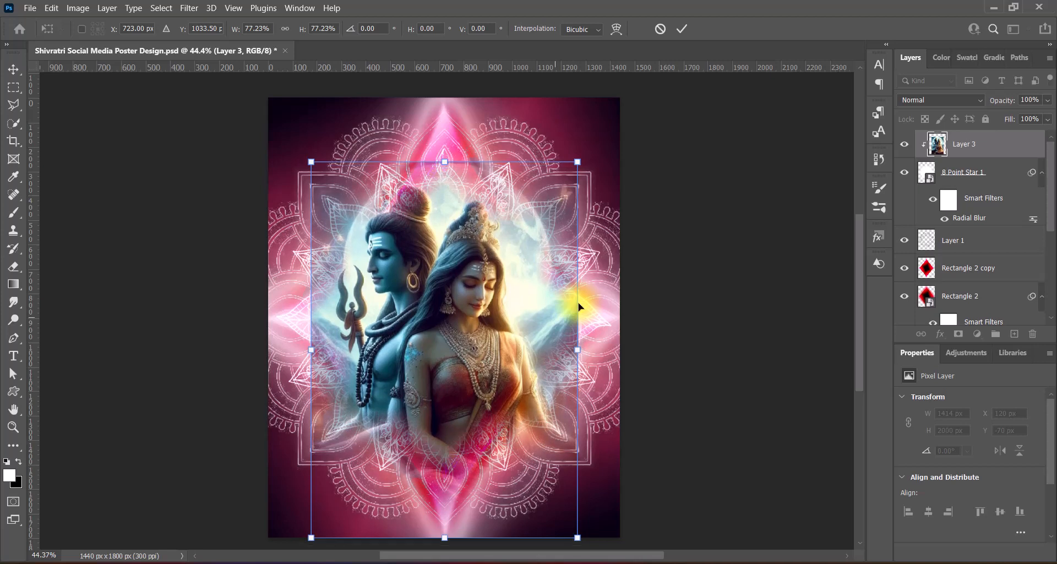
key(Return)
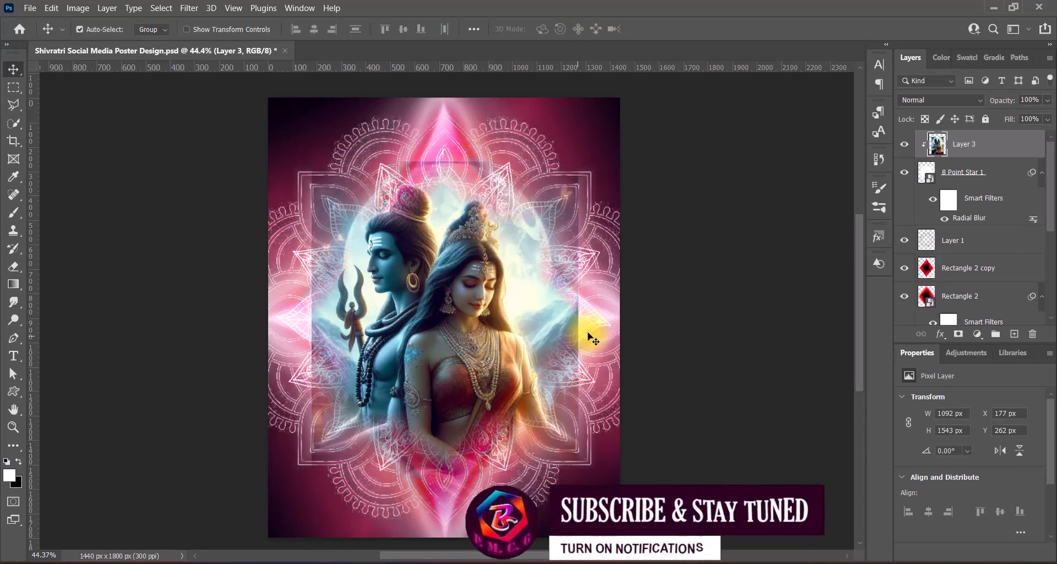
Step: Apply a Hue/Saturation adjustment with the Increase Saturation preset to the Shiva and Parvati image
click(77, 8)
mouse_move(99, 40)
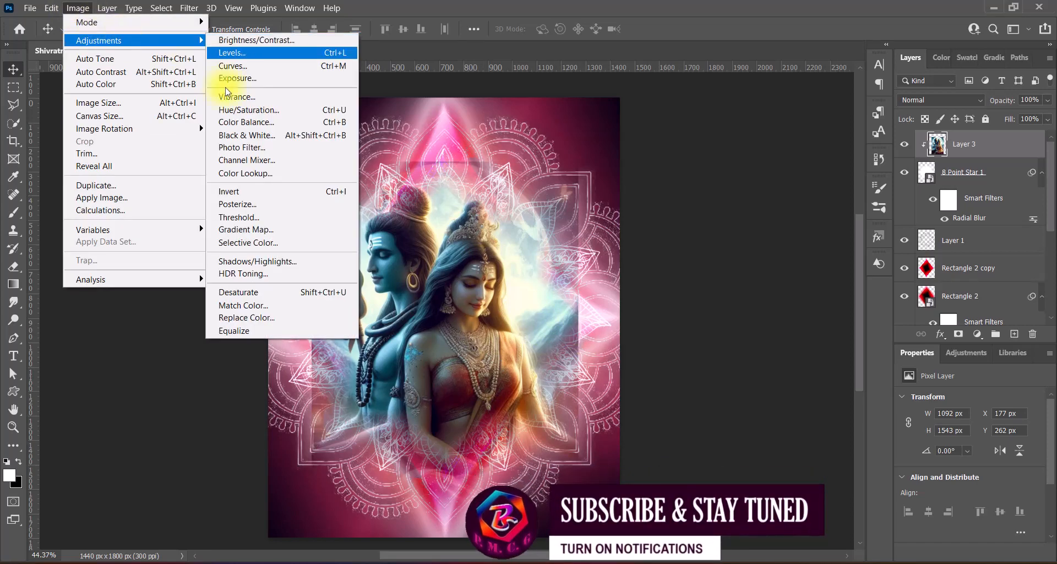
click(237, 114)
click(781, 108)
click(749, 173)
click(939, 110)
Step: Compare Levels presets on the Shiva and Parvati image and apply Lighter
click(78, 8)
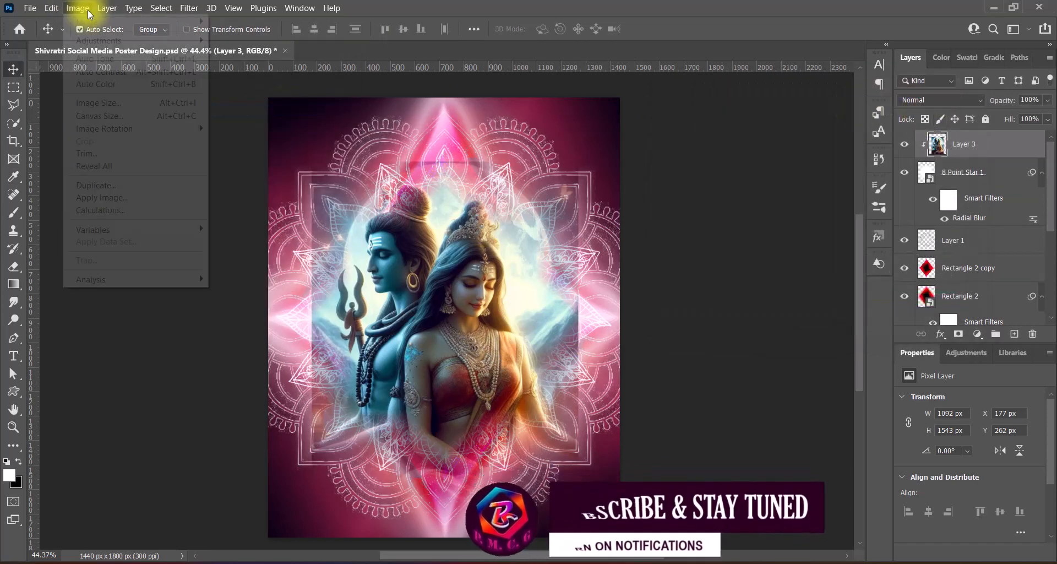
click(297, 49)
click(757, 92)
click(760, 170)
click(759, 94)
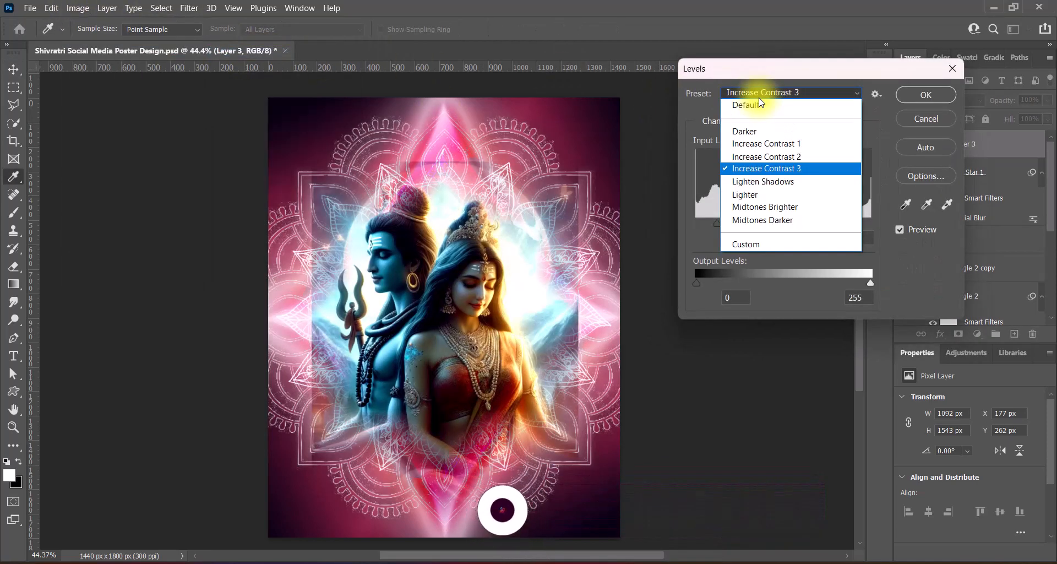
click(762, 195)
click(926, 95)
Step: Apply a second Hue/Saturation adjustment to the image, again using the Increase Saturation preset
click(77, 9)
mouse_move(100, 40)
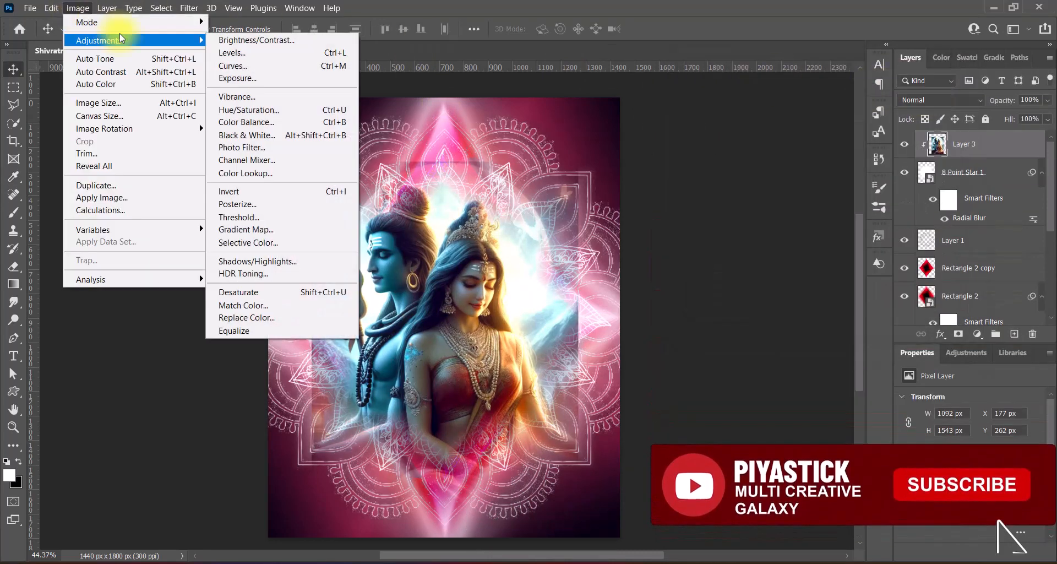
click(236, 114)
click(710, 108)
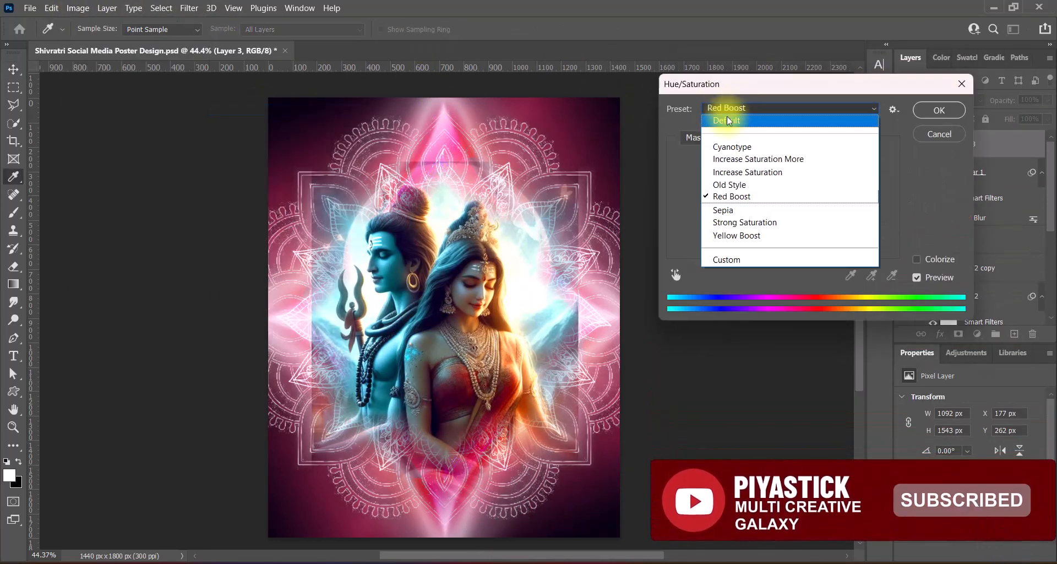
click(743, 172)
click(939, 110)
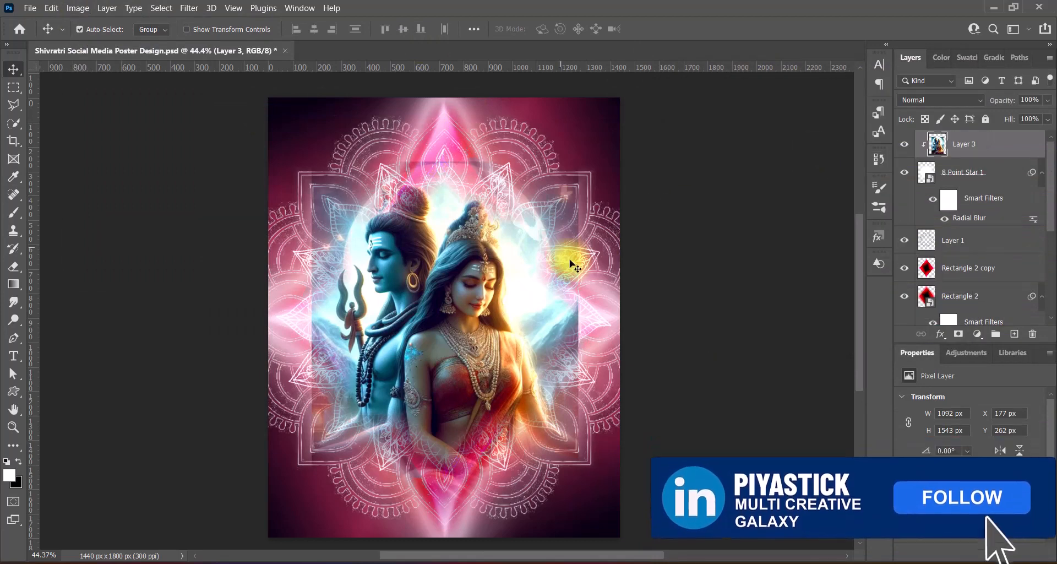
Step: Narrow the blurred 8 Point Star 1 layer from both sides to match the width of the clipped image
click(967, 172)
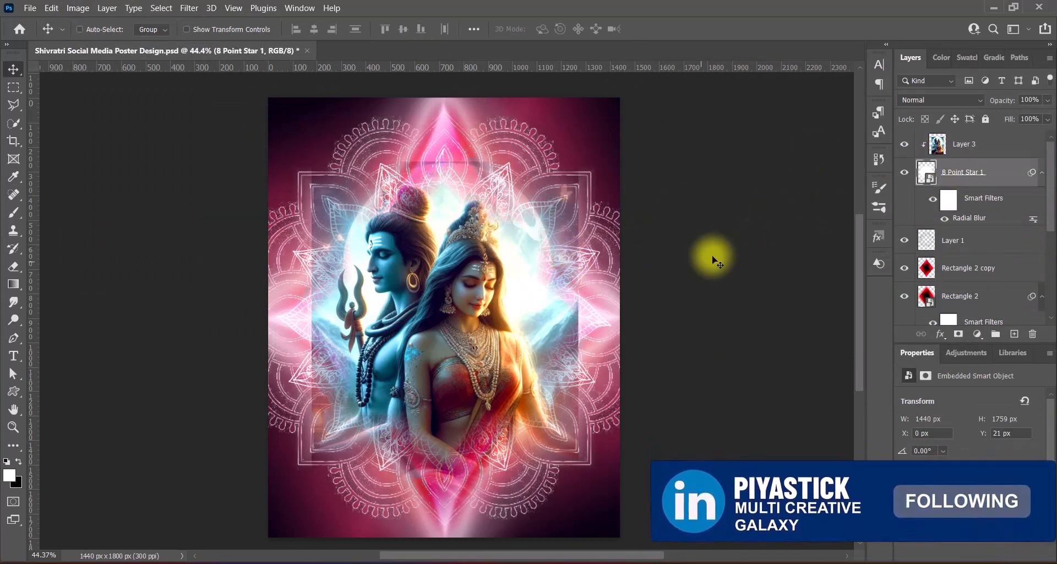
key(ctrl+t)
click(551, 238)
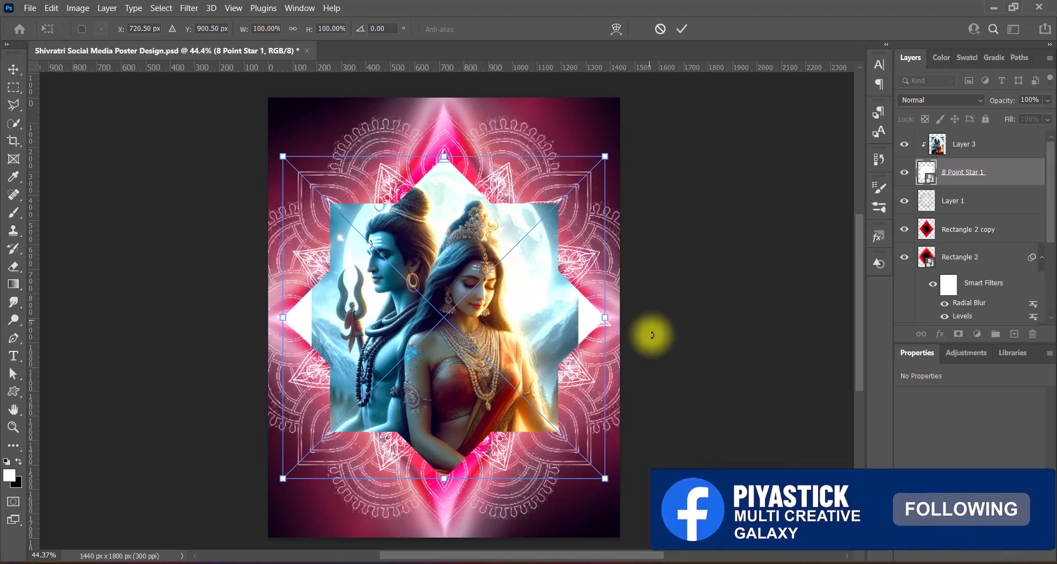
drag(605, 317, 576, 318)
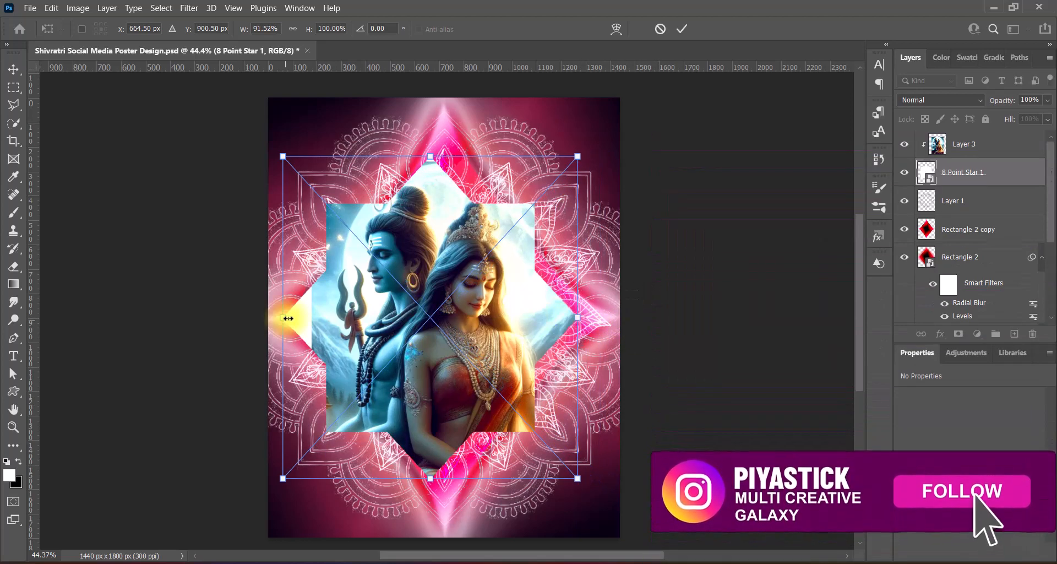
drag(283, 317, 312, 318)
key(Return)
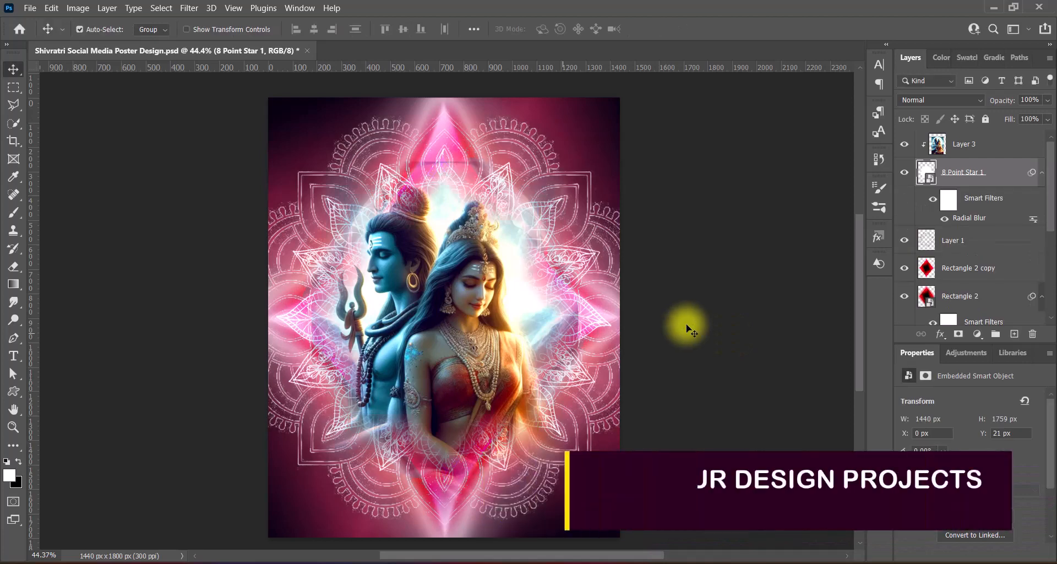
Step: Scale the clipped image and star together to about 118% and place them at a vertical position of 827.5 px
click(967, 145)
key(ctrl+t)
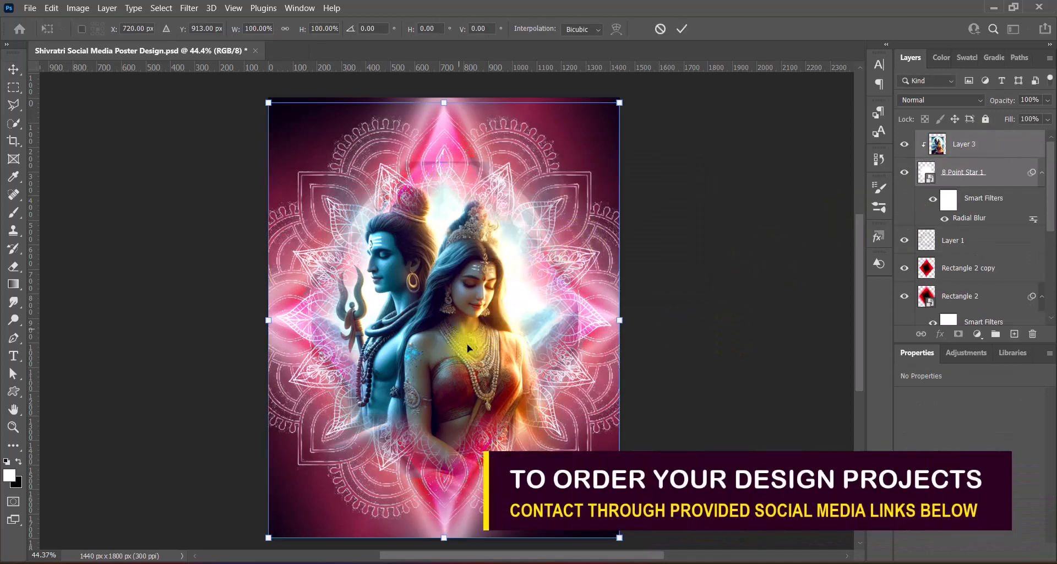
scroll(468, 331, down, 1)
drag(443, 117, 427, 78)
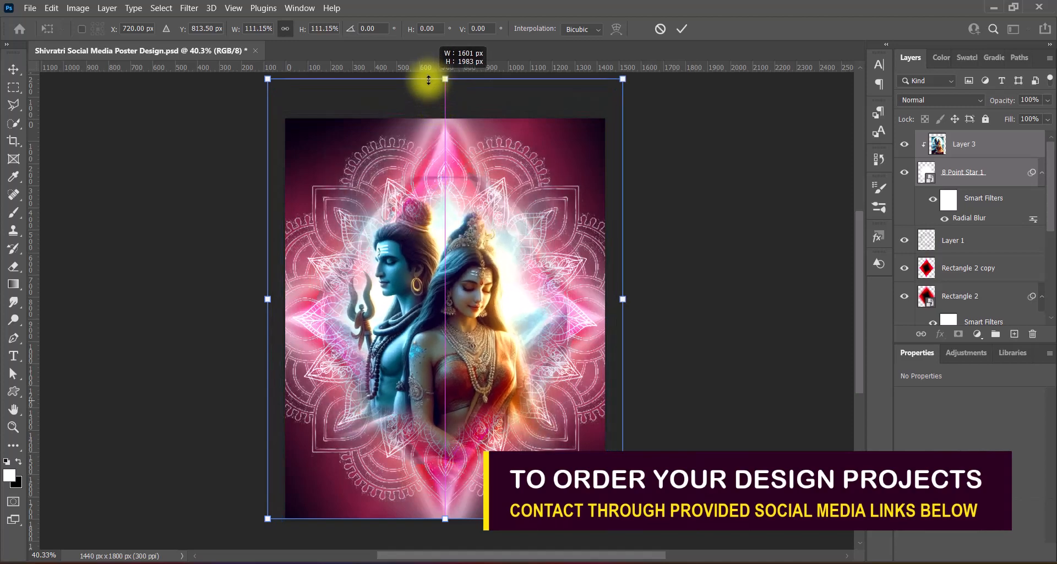
drag(441, 531, 448, 548)
mouse_move(492, 371)
mouse_down()
mouse_move(494, 388)
mouse_move(493, 363)
mouse_up()
key(shift+Down)
key(shift+Down)
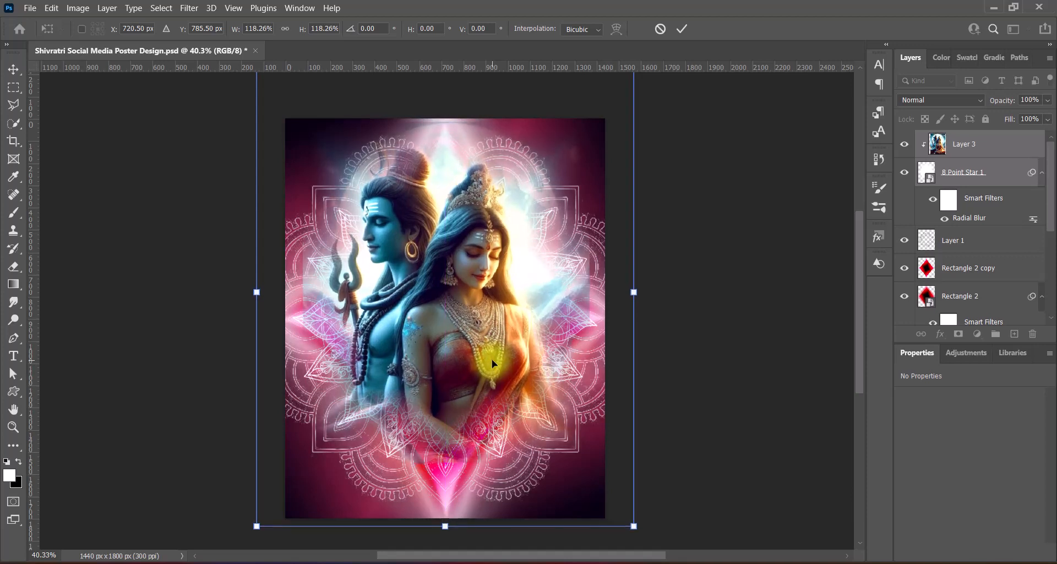
key(shift+Down)
key(shift+Down)
key(shift+Down)
key(shift+Down)
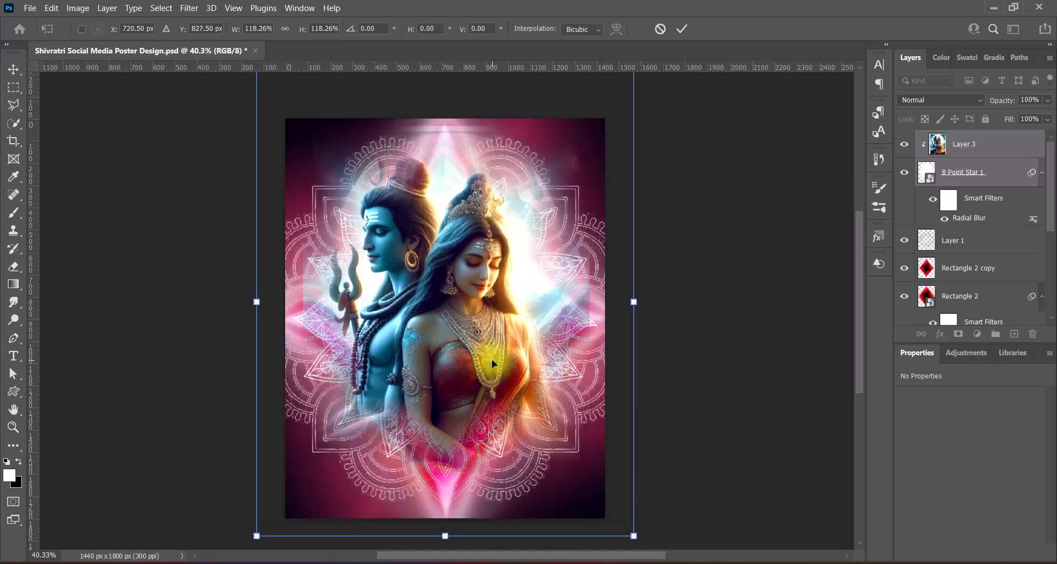
key(Return)
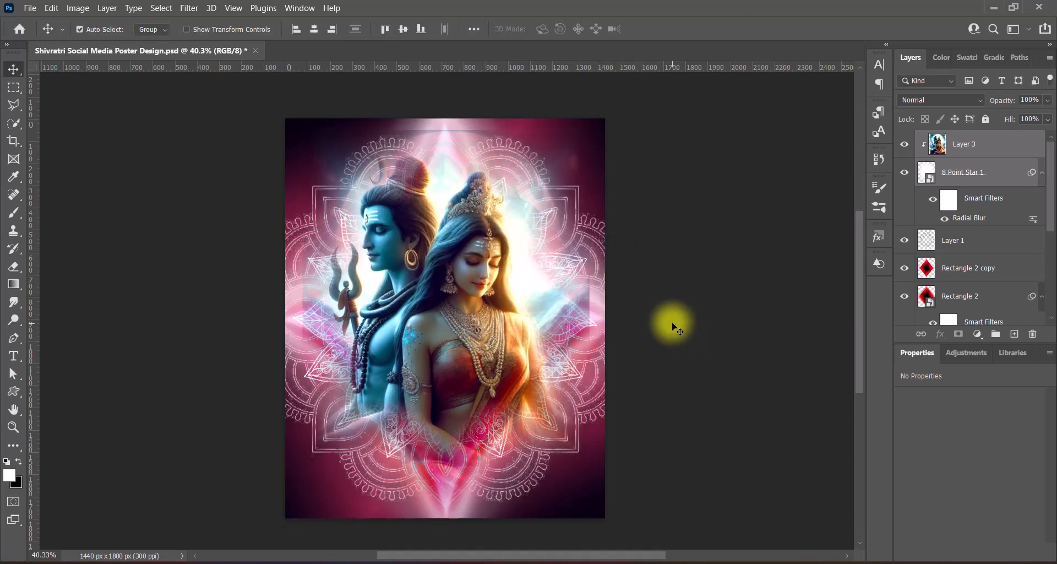
Step: Erase the hard top and side edges of the Shiva and Parvati image with a 250 px Eraser brush
click(1005, 151)
drag(503, 326, 501, 330)
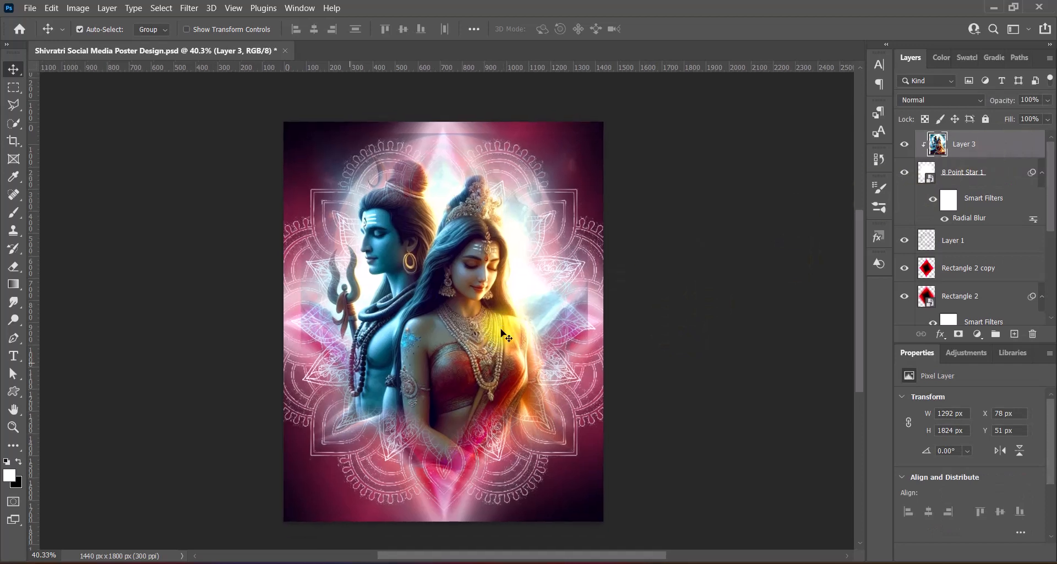
click(12, 269)
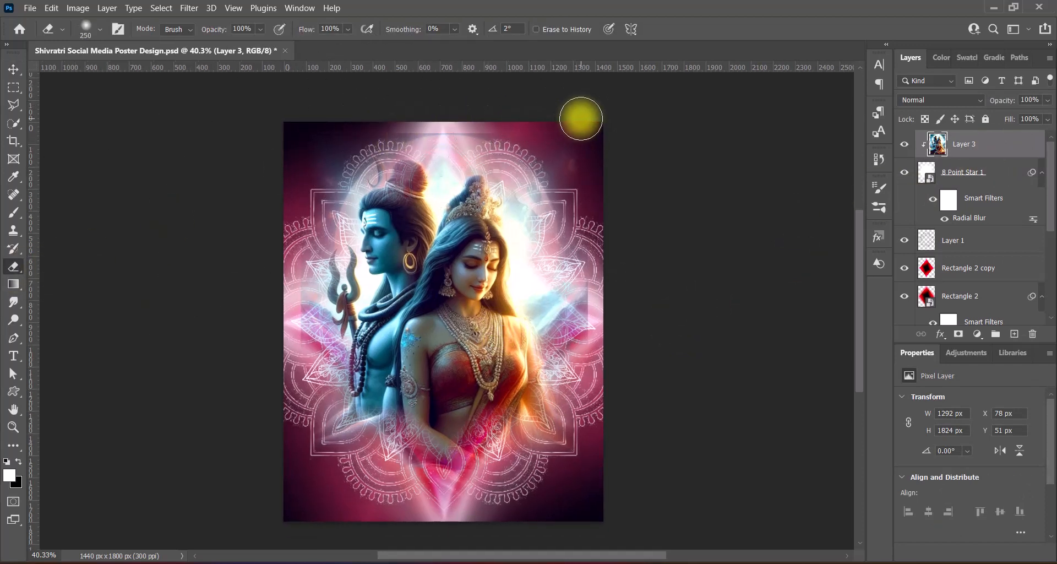
mouse_move(581, 119)
mouse_down()
mouse_move(349, 120)
mouse_move(486, 114)
mouse_move(437, 111)
mouse_move(573, 138)
mouse_up()
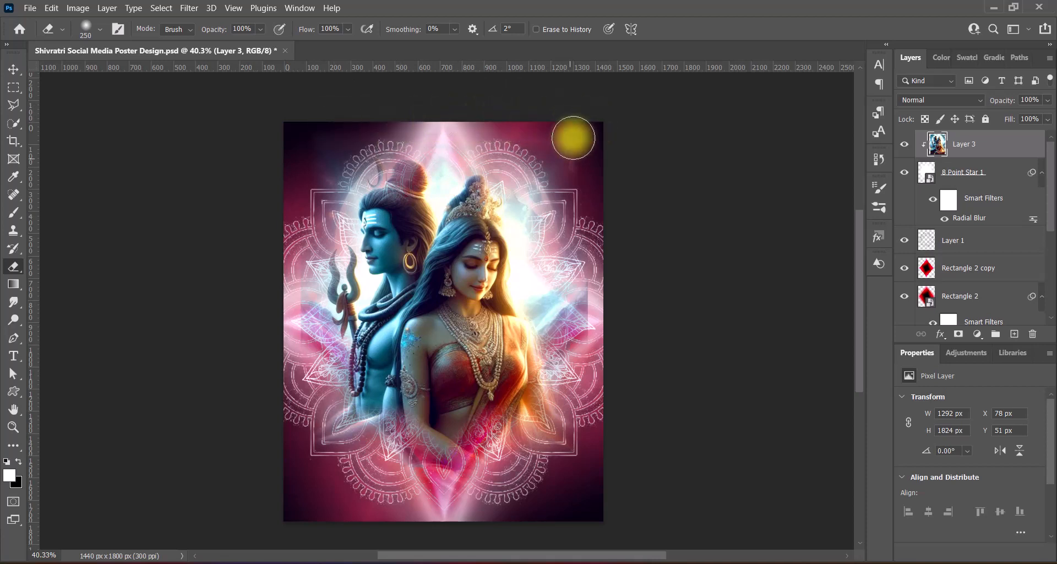
mouse_move(290, 343)
mouse_down()
mouse_move(282, 179)
mouse_move(293, 332)
mouse_move(285, 273)
mouse_up()
mouse_move(604, 353)
mouse_down()
mouse_move(598, 222)
mouse_move(617, 343)
mouse_up()
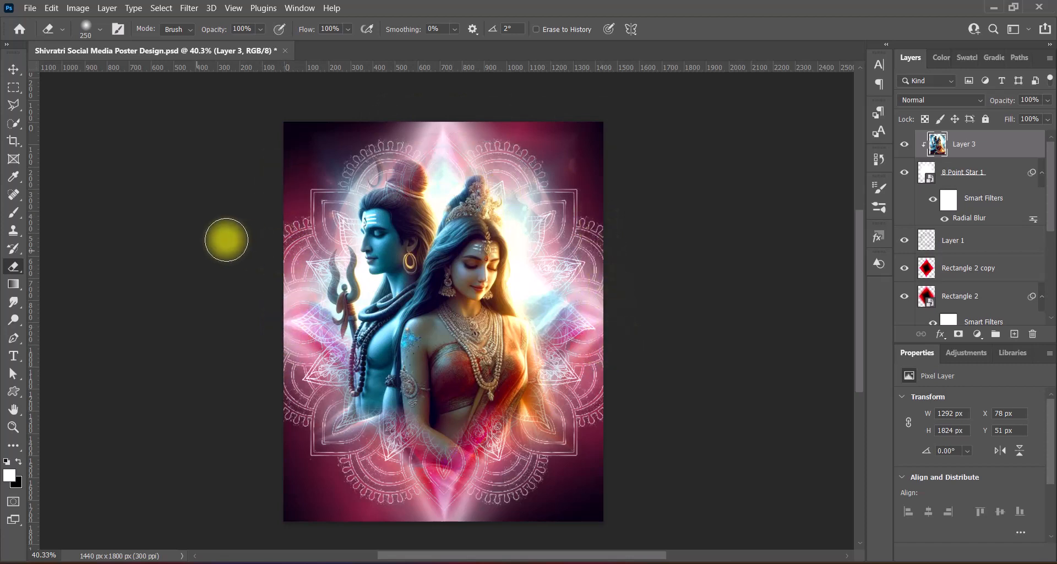
Step: Scale the clipped image and star together to about 101%
click(13, 69)
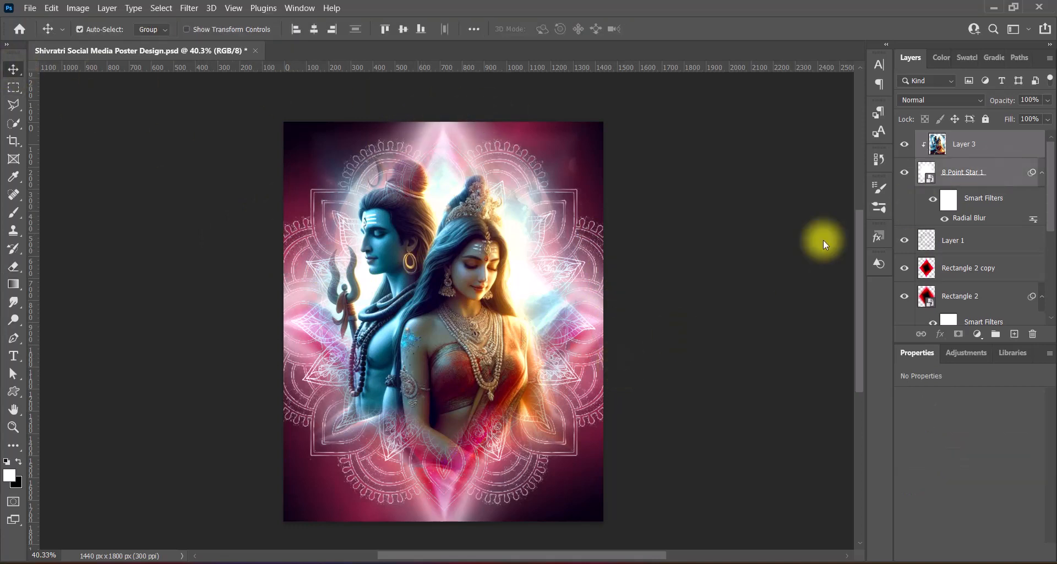
key(ctrl+t)
click(559, 302)
mouse_move(443, 122)
mouse_down()
mouse_move(443, 107)
mouse_move(440, 116)
mouse_up()
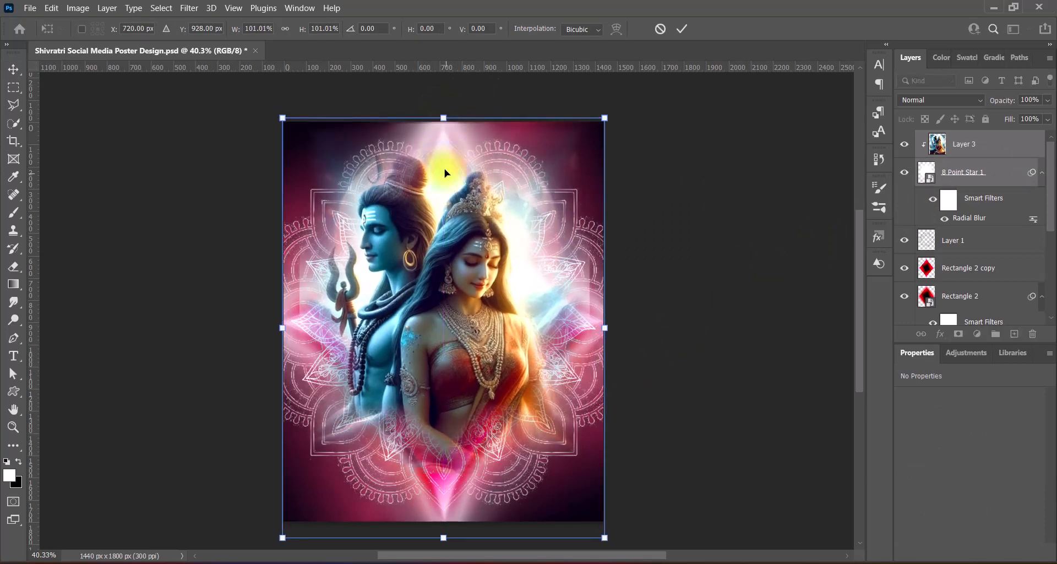
click(633, 300)
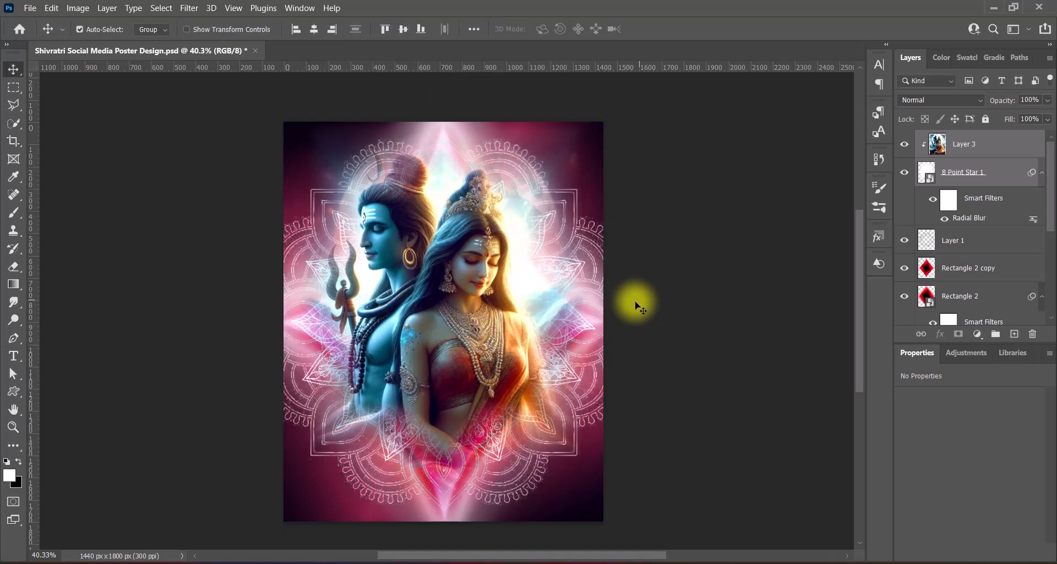
Step: Scale only the Shiva and Parvati image down to about 1239 × 1750 px inside the star
click(988, 144)
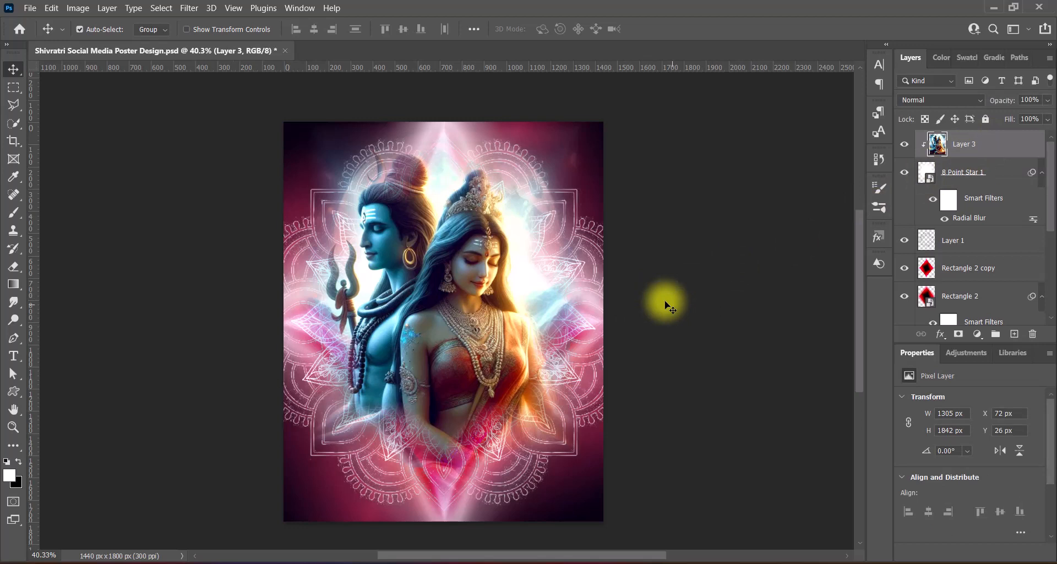
key(ctrl+t)
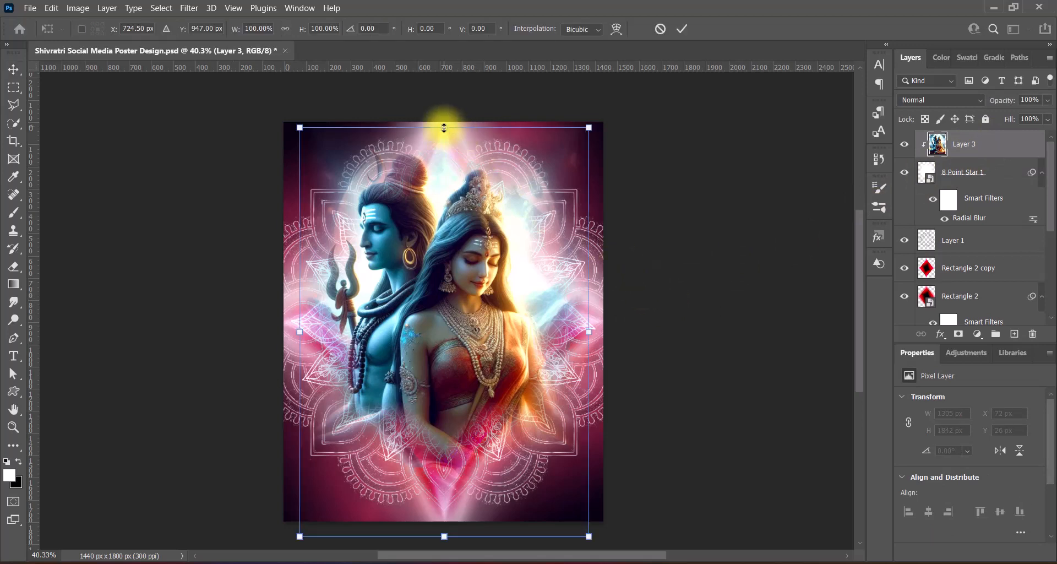
drag(444, 128, 445, 137)
drag(444, 535, 445, 525)
key(Return)
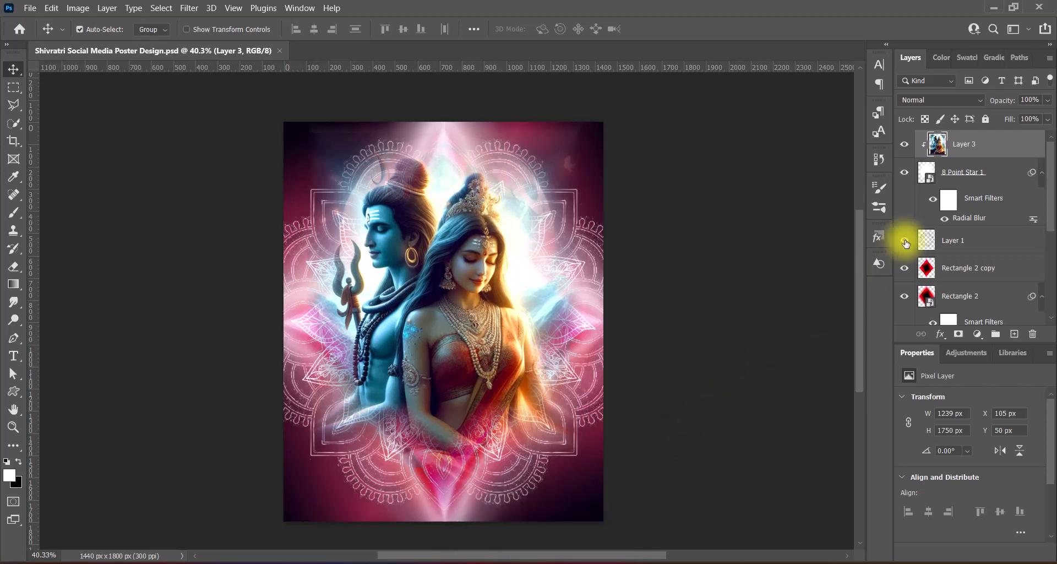
Step: Compare blend modes for the large mandala on Layer 2 and set it to Color Dodge
scroll(1054, 216, down, 2)
click(976, 238)
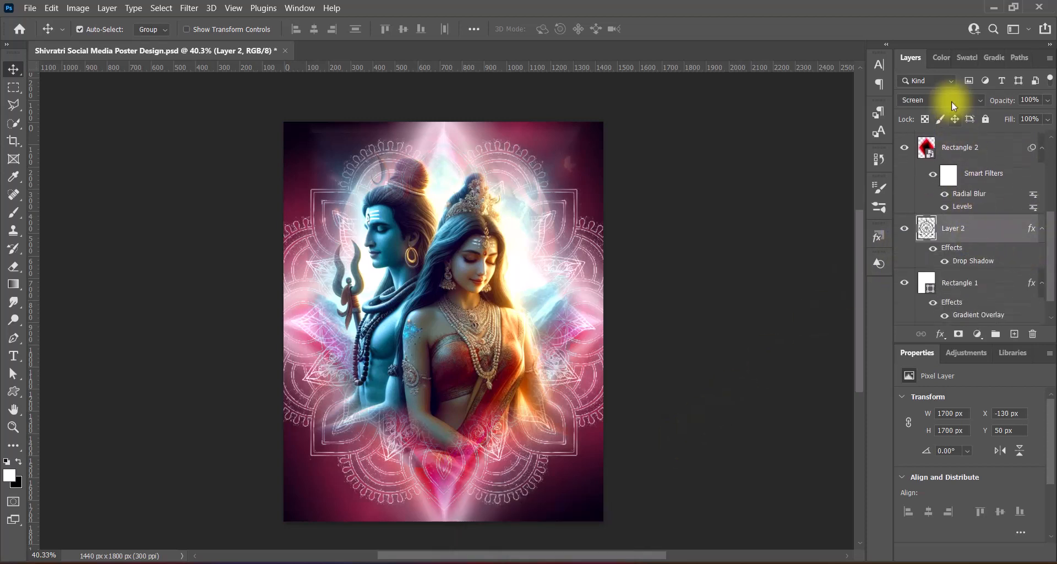
click(942, 100)
key(Down)
key(Down)
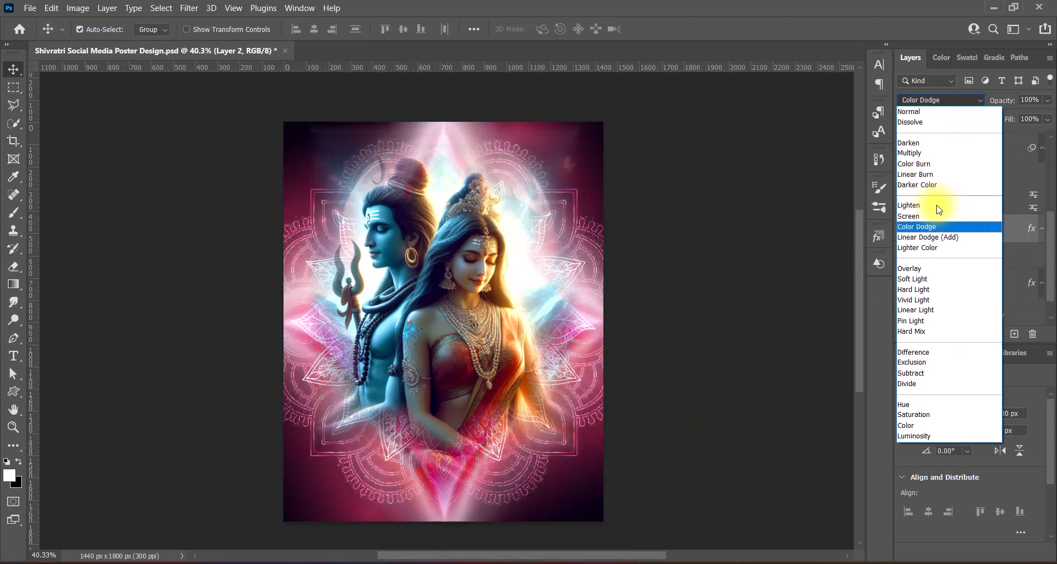
key(Down)
key(Down)
key(Down)
key(Down)
key(Down)
key(Down)
key(Down)
key(Down)
key(Down)
key(Down)
key(Down)
key(Down)
key(Down)
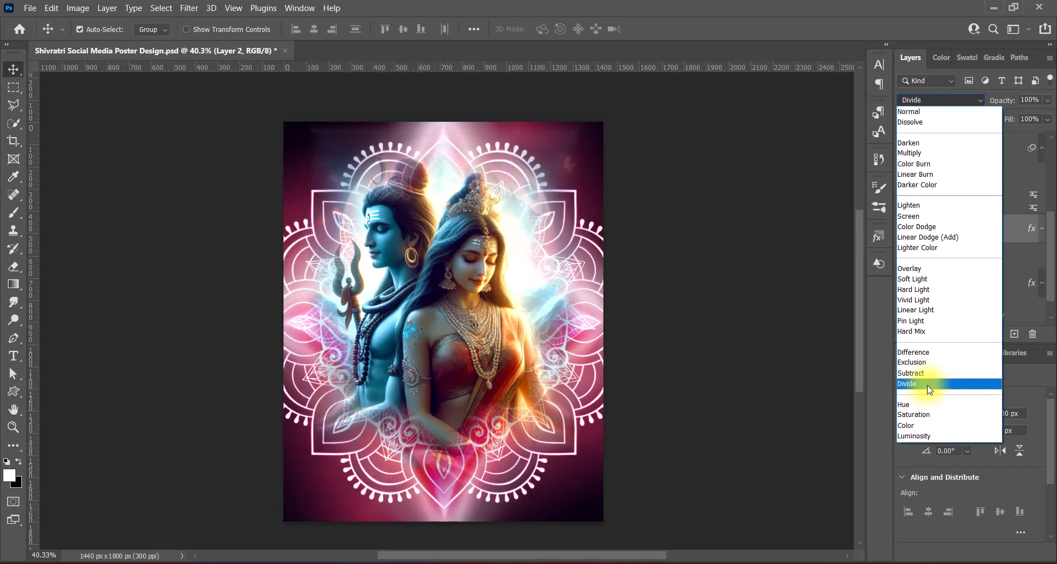
key(Up)
key(Up)
key(Up)
key(Up)
key(Up)
key(Up)
key(Up)
key(Up)
key(Up)
key(Up)
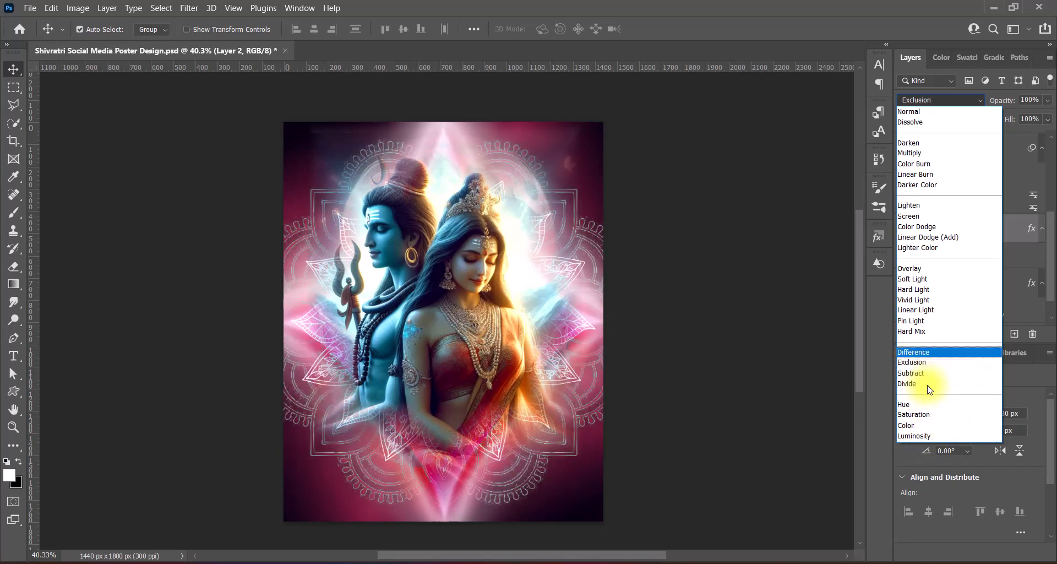
key(Up)
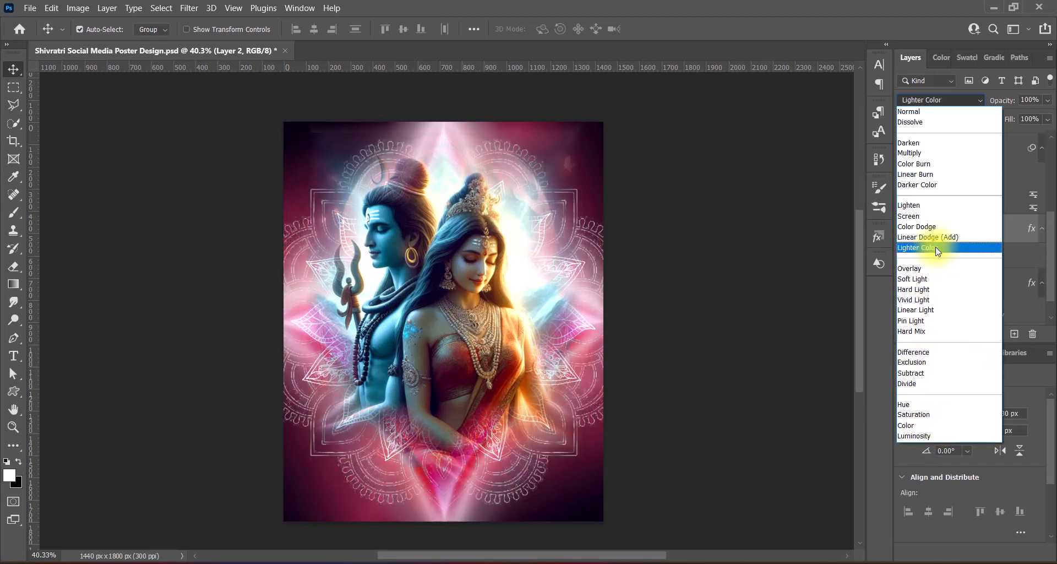
key(Up)
key(Up)
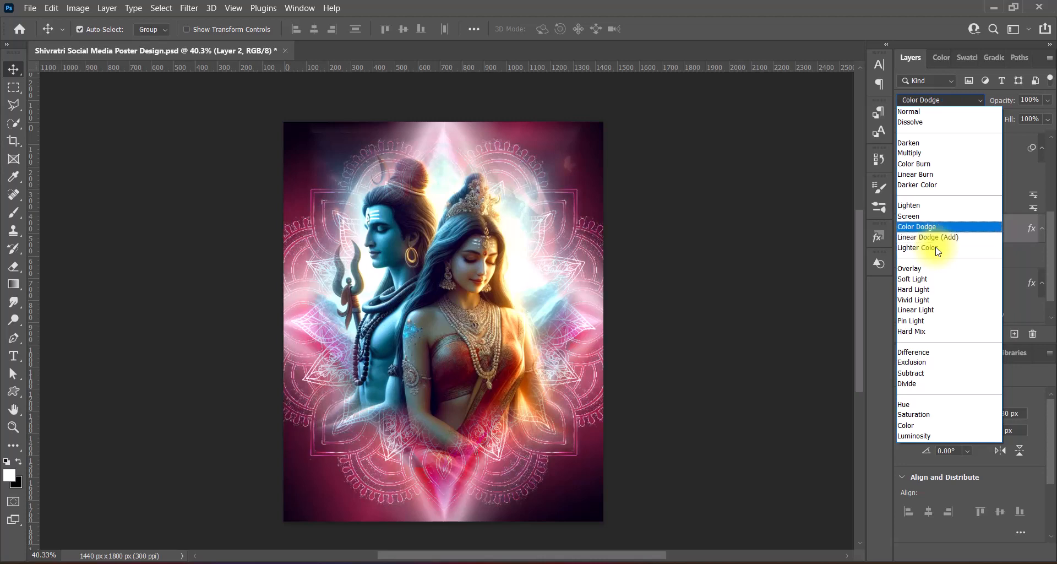
key(Up)
click(936, 227)
Step: Raise the contrast of the large mandala to 100 with Brightness/Contrast
click(78, 8)
click(256, 40)
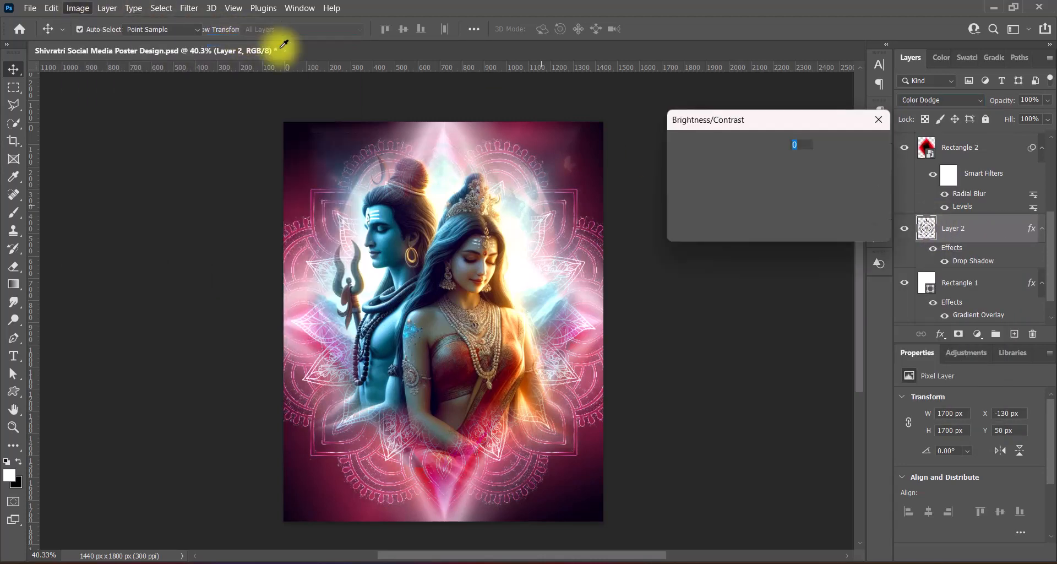
click(858, 149)
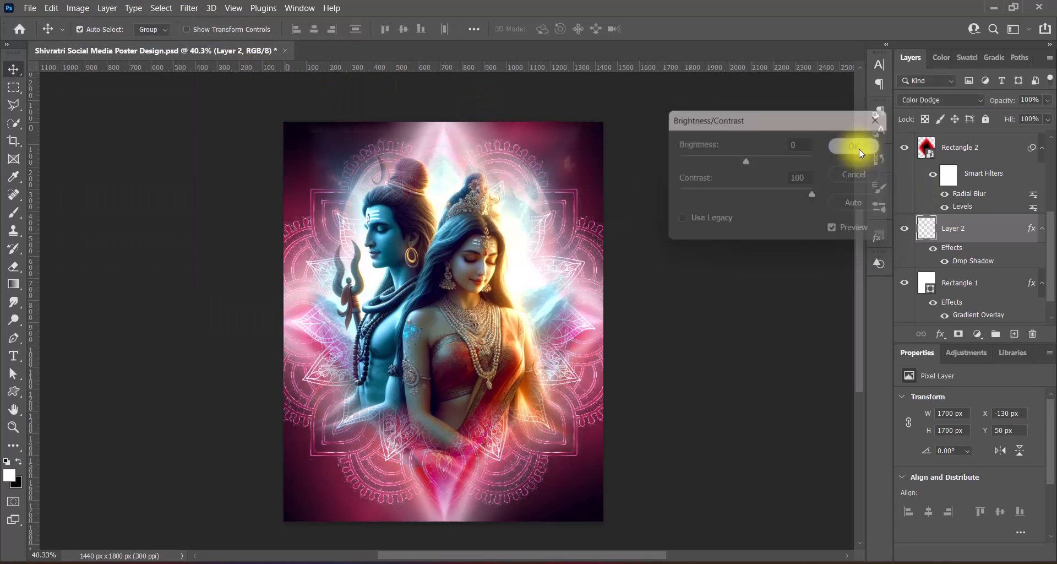
Step: Apply a Levels adjustment with the Midtones Brighter preset to the large mandala
click(78, 8)
click(257, 52)
click(738, 92)
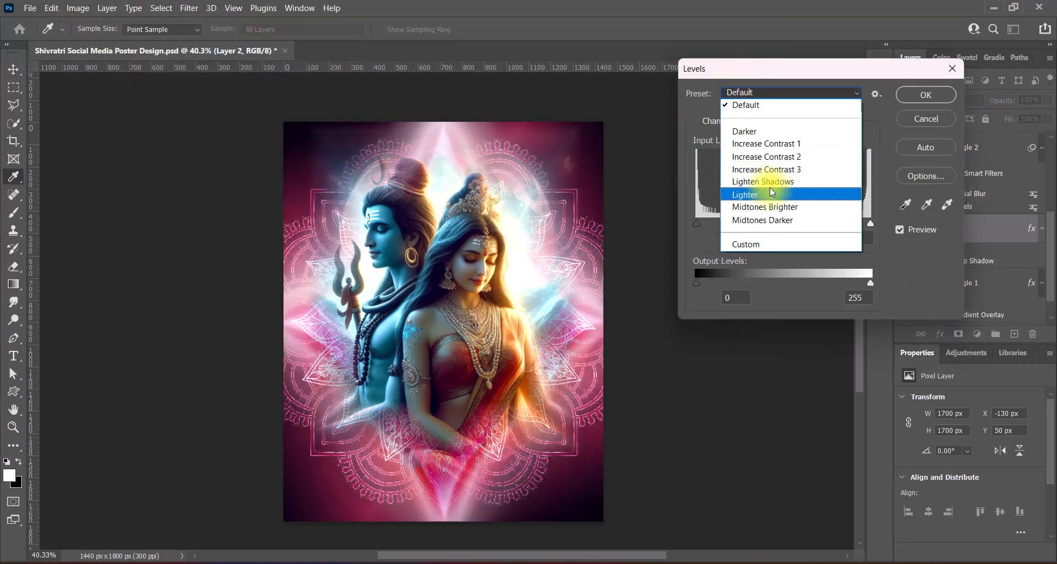
click(765, 206)
click(926, 94)
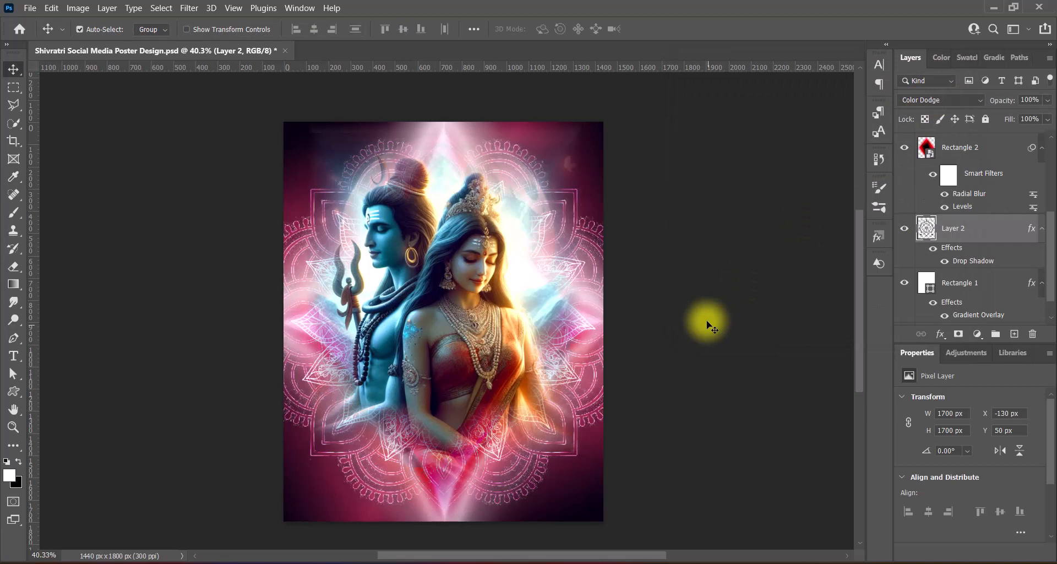
Step: Brighten the Shiva and Parvati image with a Curves point at input 129, output 156
scroll(969, 232, up, 5)
click(960, 144)
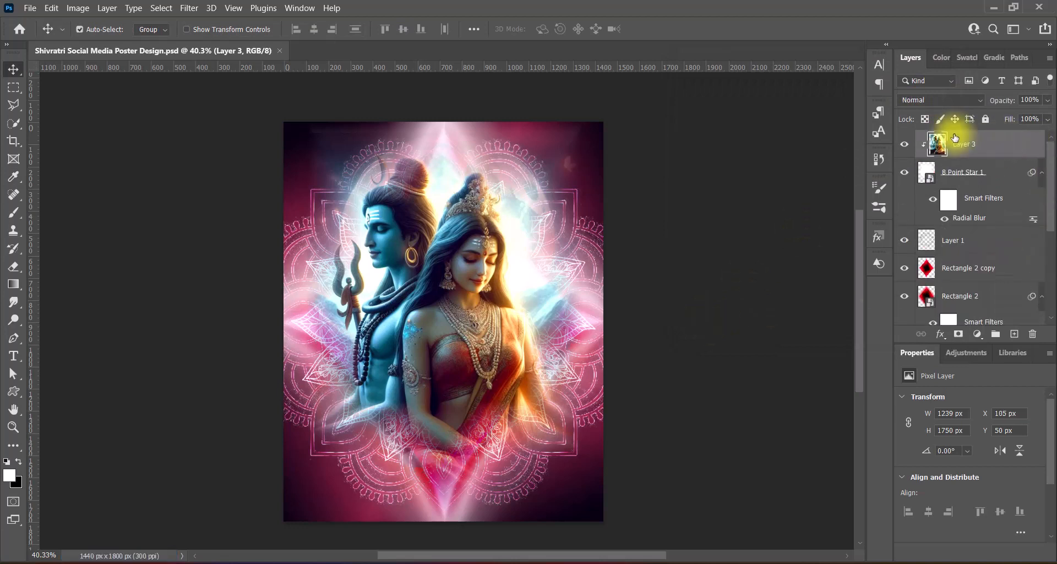
click(78, 8)
mouse_move(99, 40)
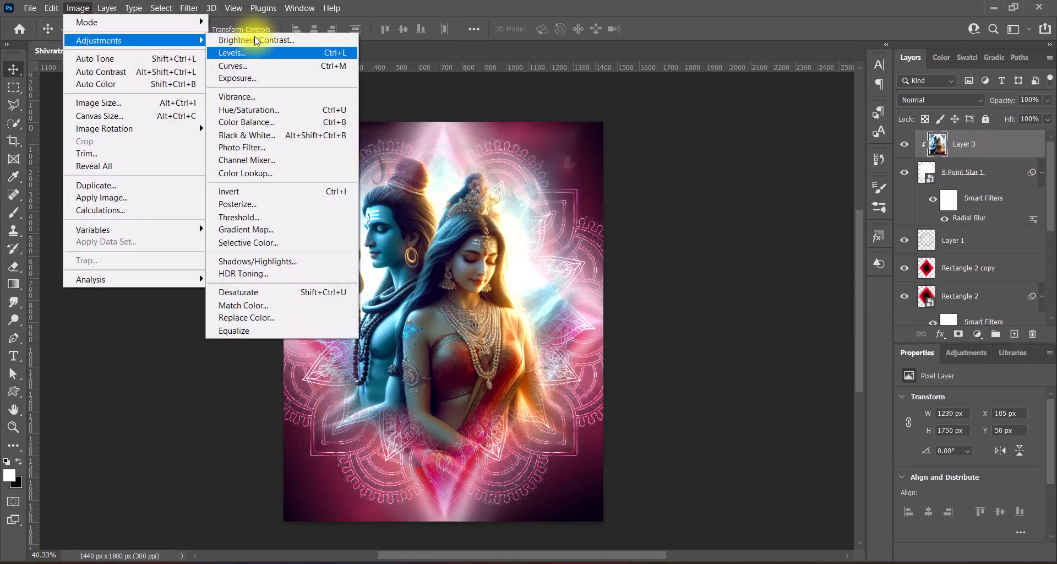
click(259, 66)
mouse_move(769, 226)
mouse_down()
mouse_move(767, 196)
mouse_move(768, 218)
mouse_up()
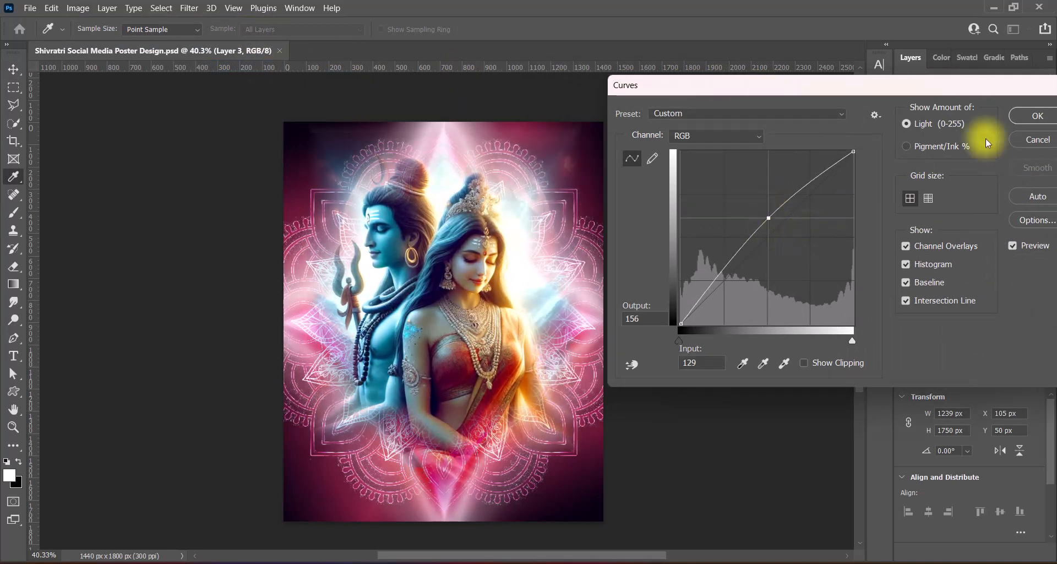
click(1037, 115)
click(78, 8)
click(234, 44)
click(791, 92)
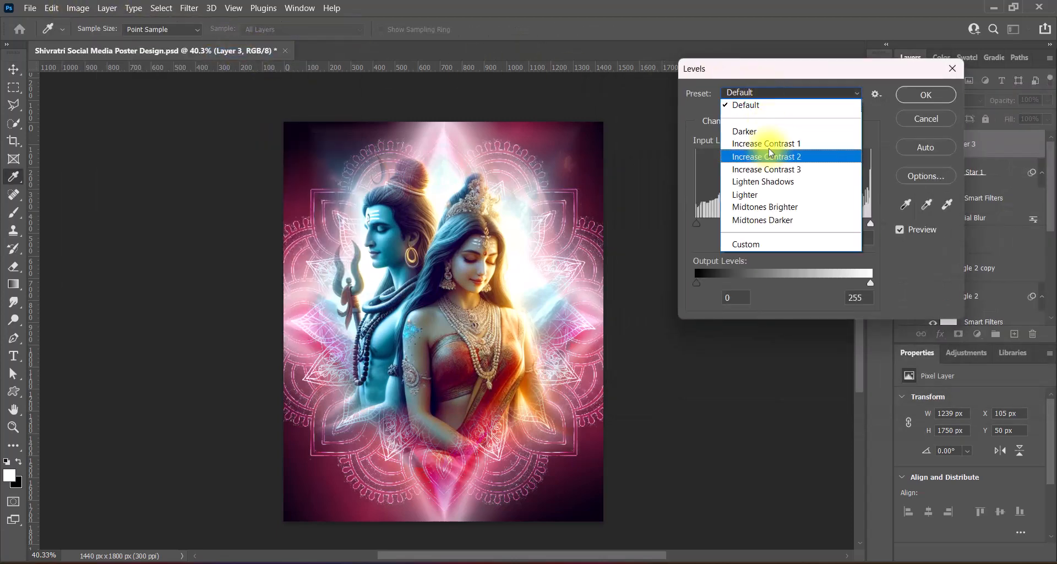
click(769, 152)
click(762, 93)
click(762, 105)
click(762, 93)
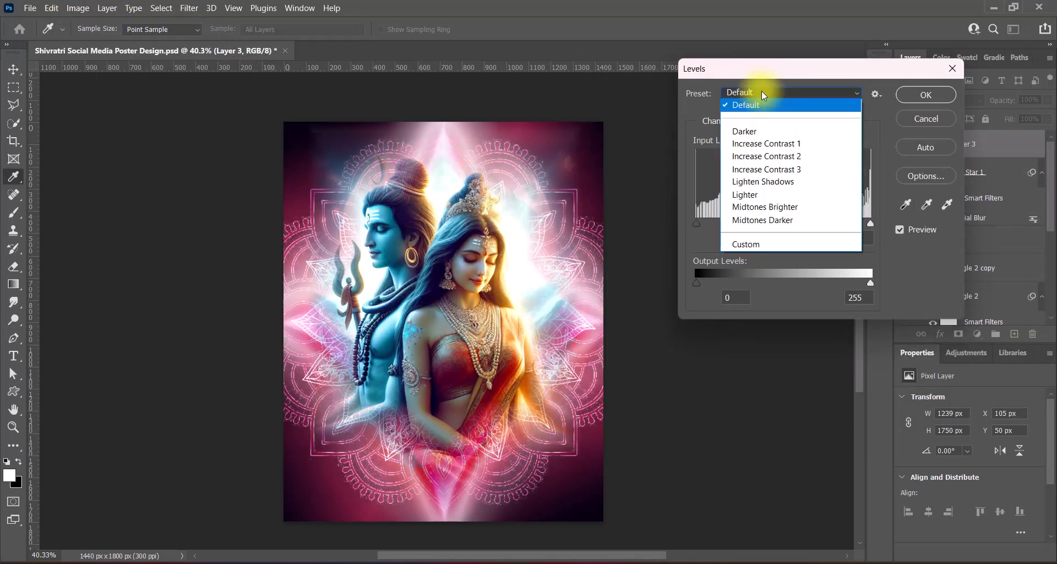
click(753, 130)
click(754, 93)
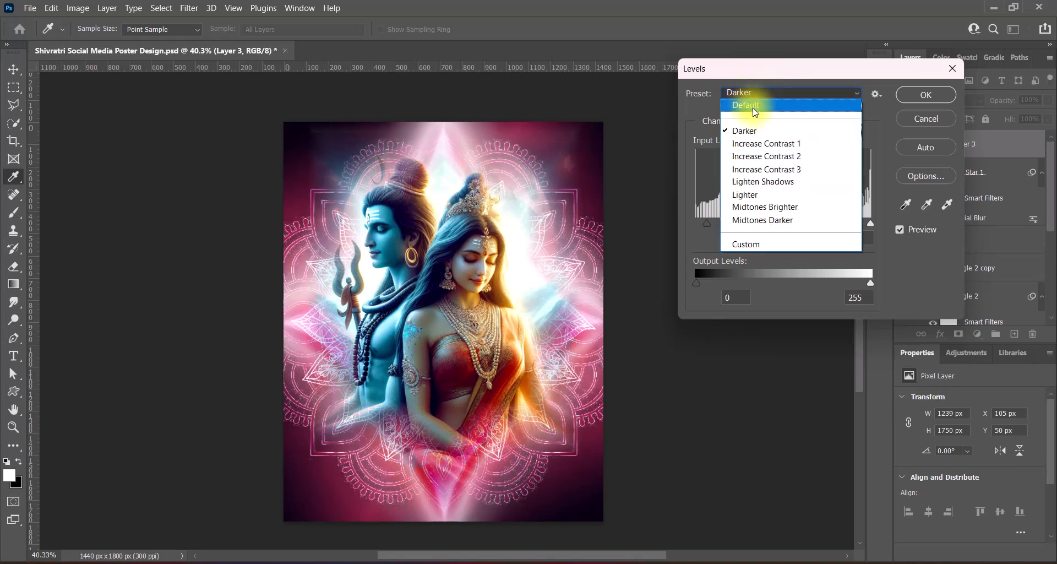
click(763, 219)
click(759, 93)
click(745, 105)
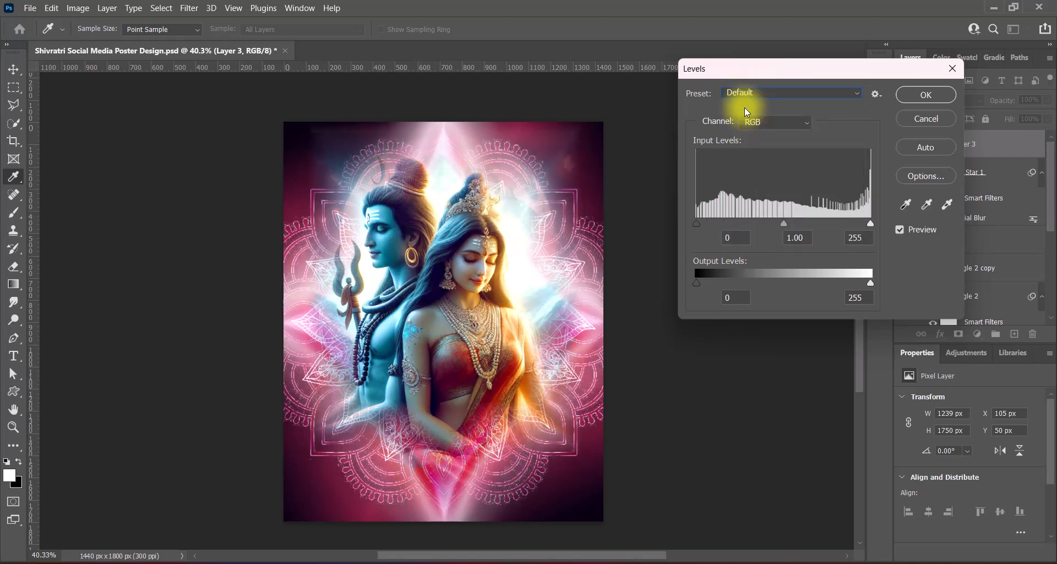
key(Escape)
Step: Save the poster and paste the Shivling image over the lower centre, at about X 506 px, Y 1227 px
key(v)
key(ctrl+s)
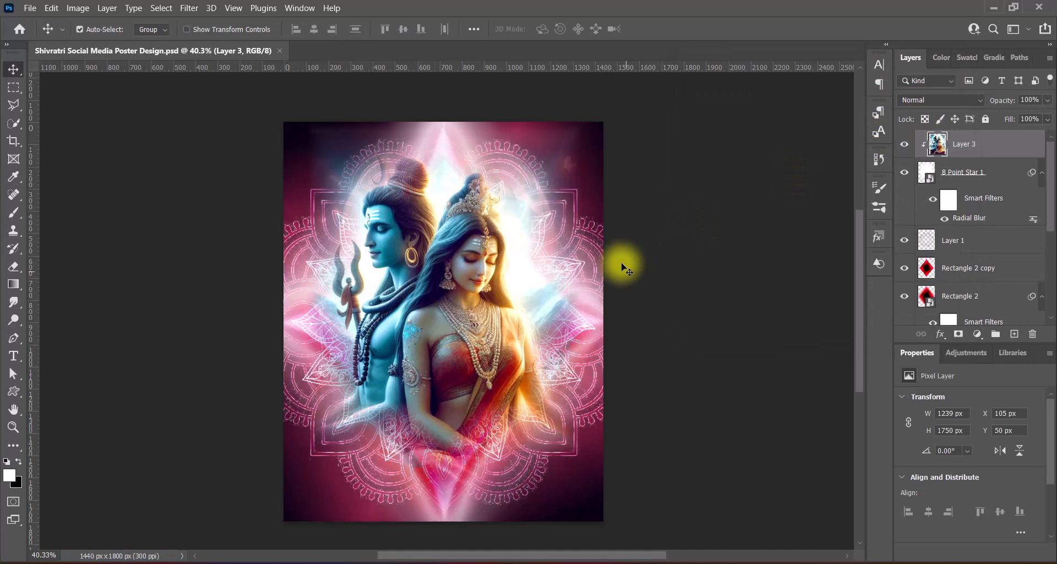
key(ctrl+v)
drag(439, 370, 444, 438)
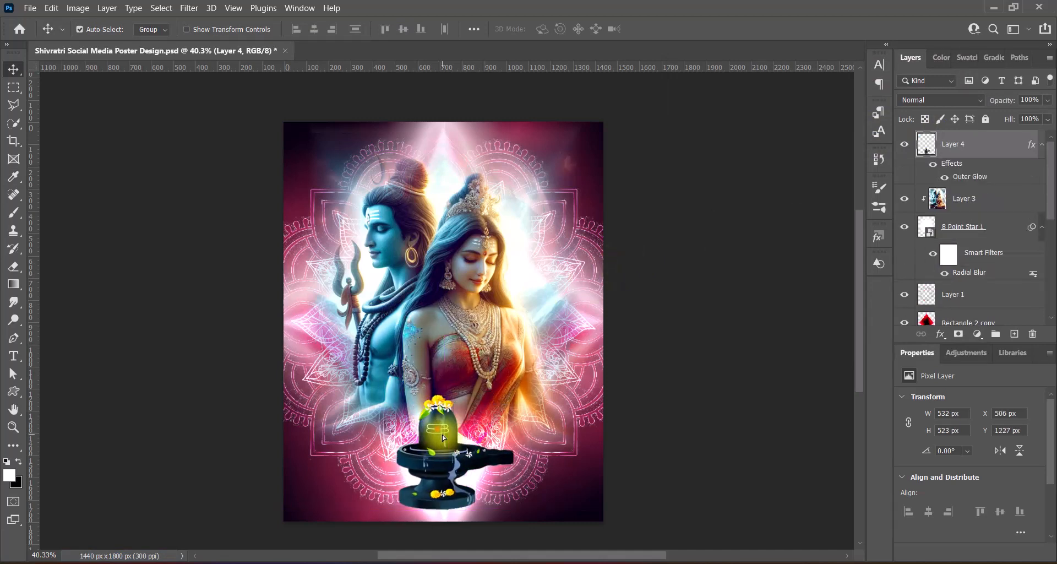
Step: Scale the Shivling up to about 587 × 578 px and place it at about X 426 px, Y 1172 px
key(ctrl+t)
drag(453, 395, 452, 382)
drag(439, 429, 424, 429)
key(Return)
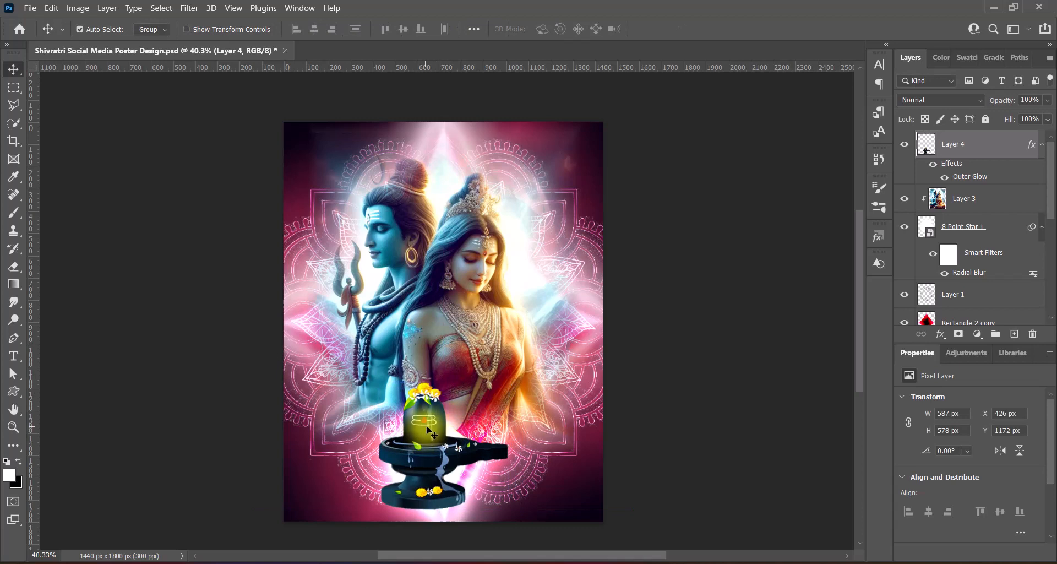
Step: Move the Shivling towards the poster's centre and shift it up about 75 px together with the clipped image and star
drag(425, 430, 443, 430)
ctrl+click(997, 204)
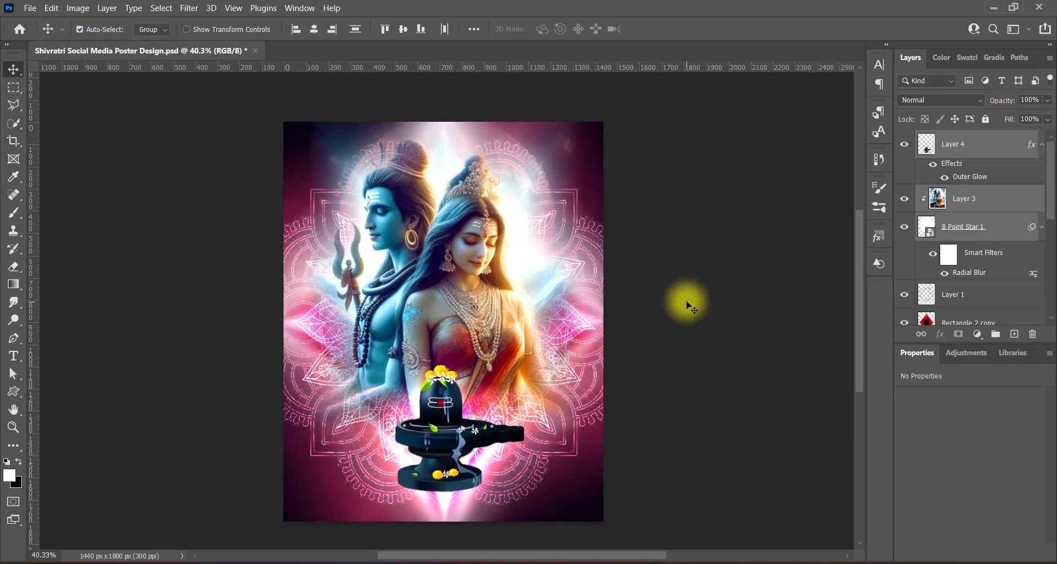
Step: Nudge only the Shivling down and slightly left to about X 490 px, Y 1143 px
click(450, 421)
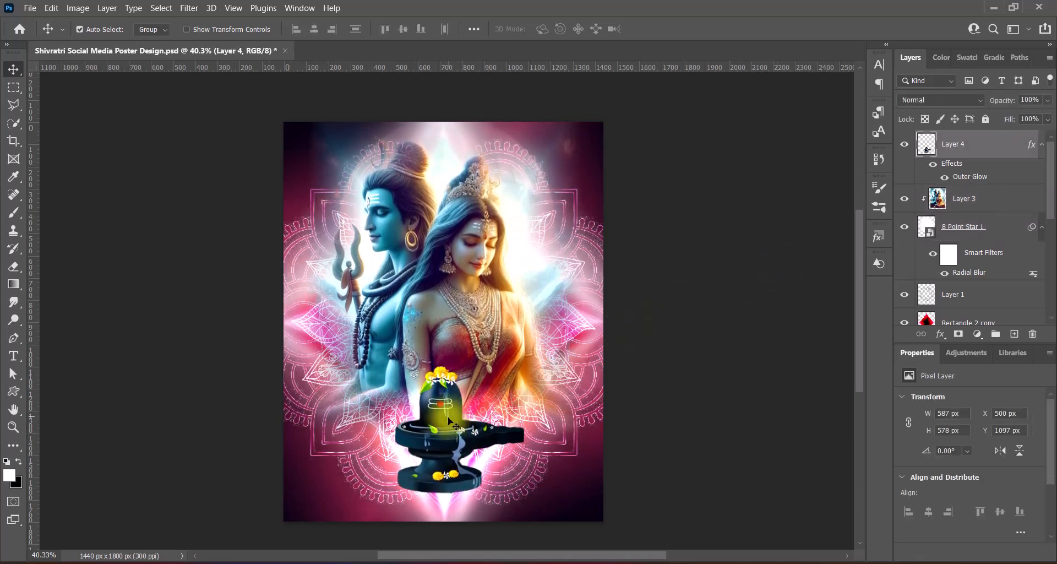
key(Down)
key(Down)
key(Down)
key(Down)
key(Down)
key(Down)
key(Down)
key(Down)
key(Down)
key(Down)
key(Down)
key(Down)
key(Down)
key(Down)
key(Down)
key(Down)
key(Down)
key(Down)
key(Down)
key(Down)
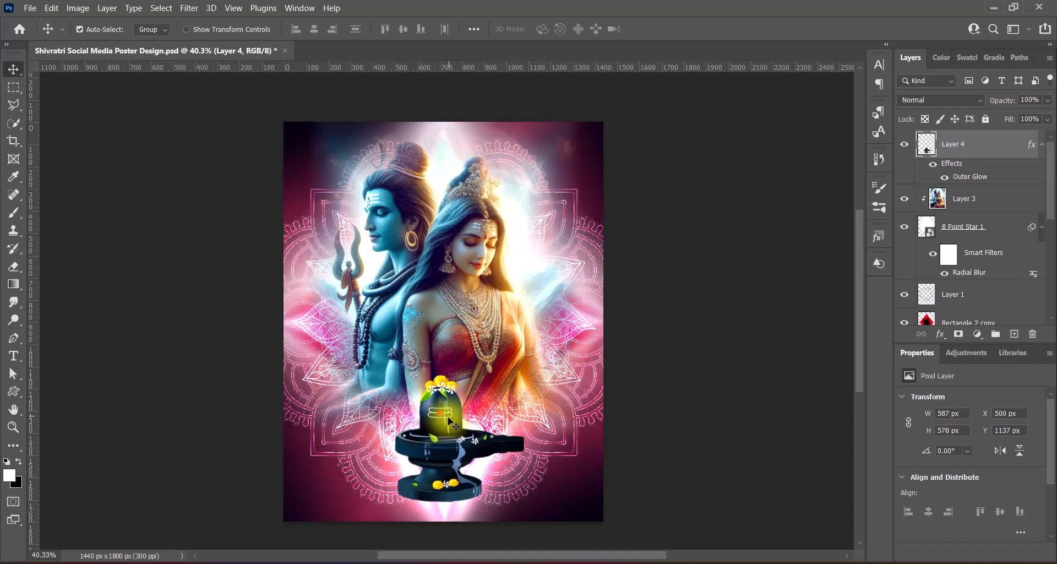
key(Left)
key(Left)
key(Left)
key(Left)
key(Left)
key(Left)
key(Left)
key(Left)
key(Left)
key(Down)
key(Down)
key(Down)
key(Down)
key(Down)
key(Down)
key(Down)
key(Down)
key(Down)
key(Down)
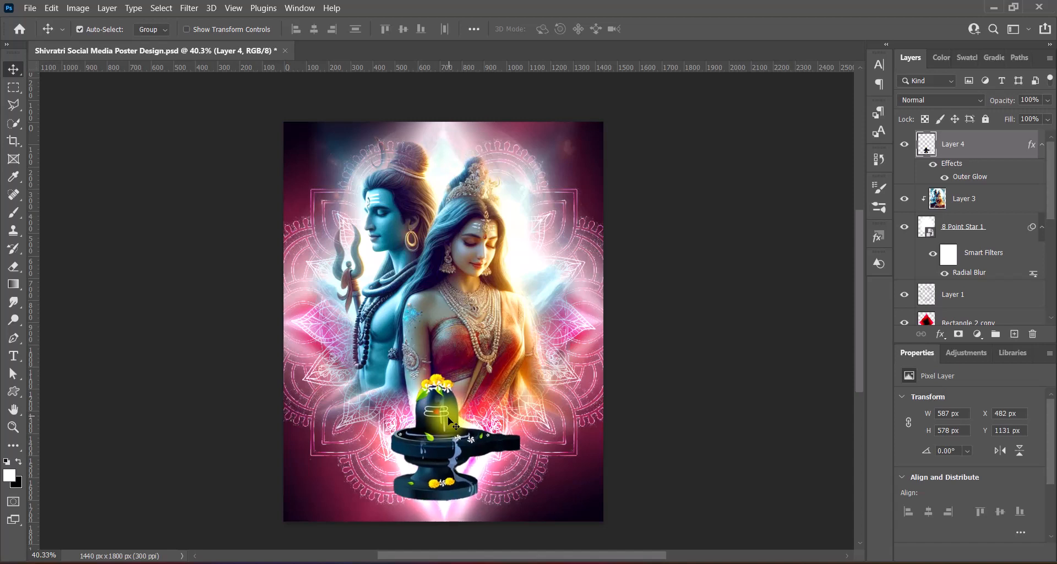
key(Left)
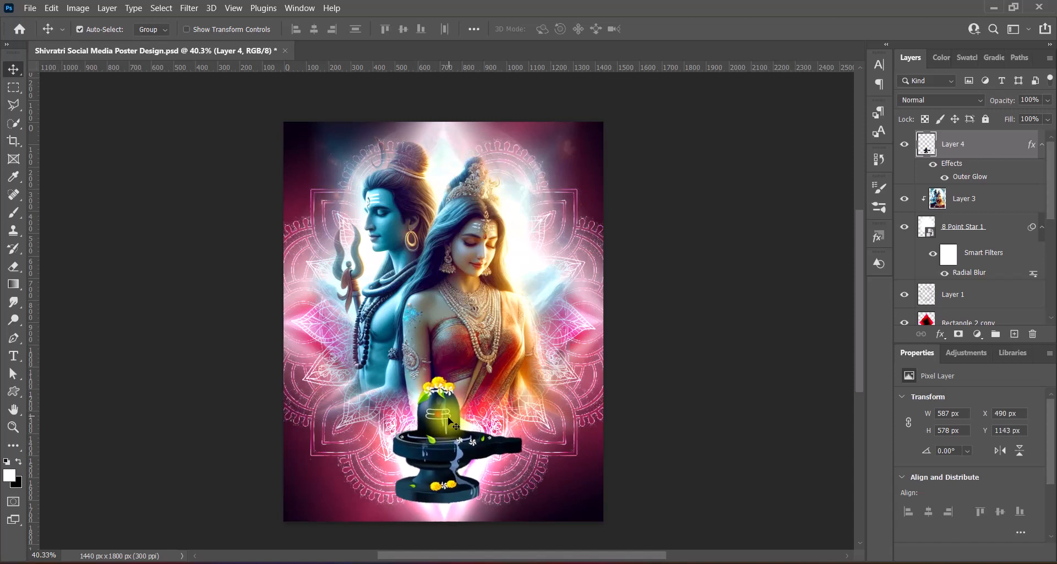
Step: Open the layer style settings of the Shivling layer
right_click(903, 144)
click(909, 147)
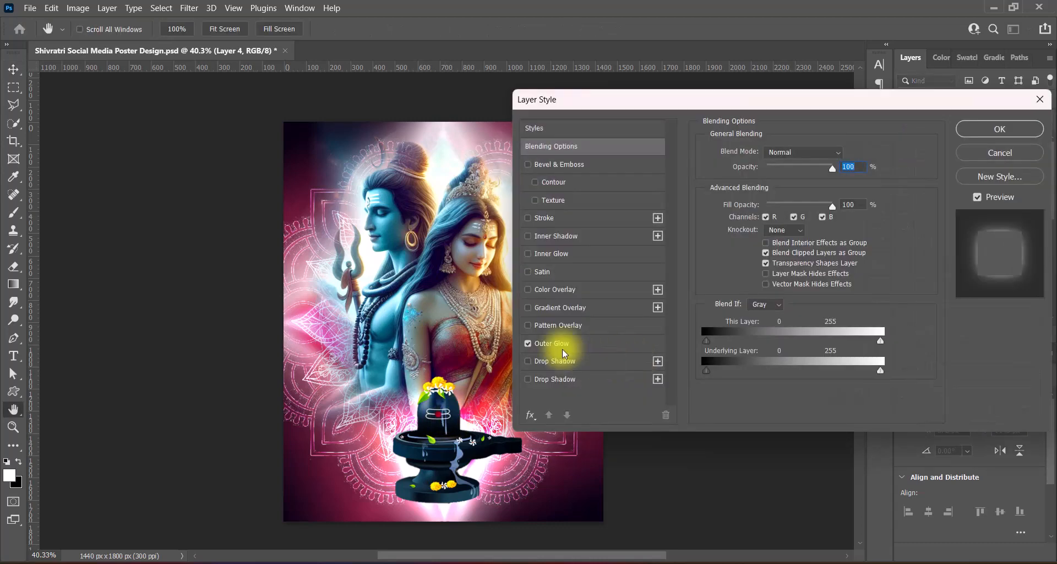
click(527, 343)
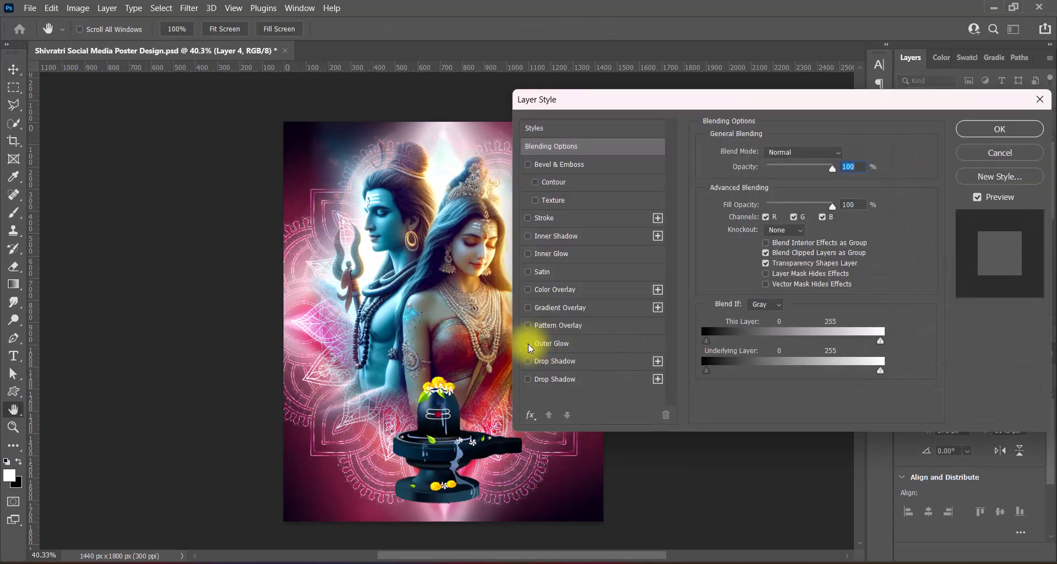
click(528, 380)
drag(762, 219, 738, 220)
click(528, 379)
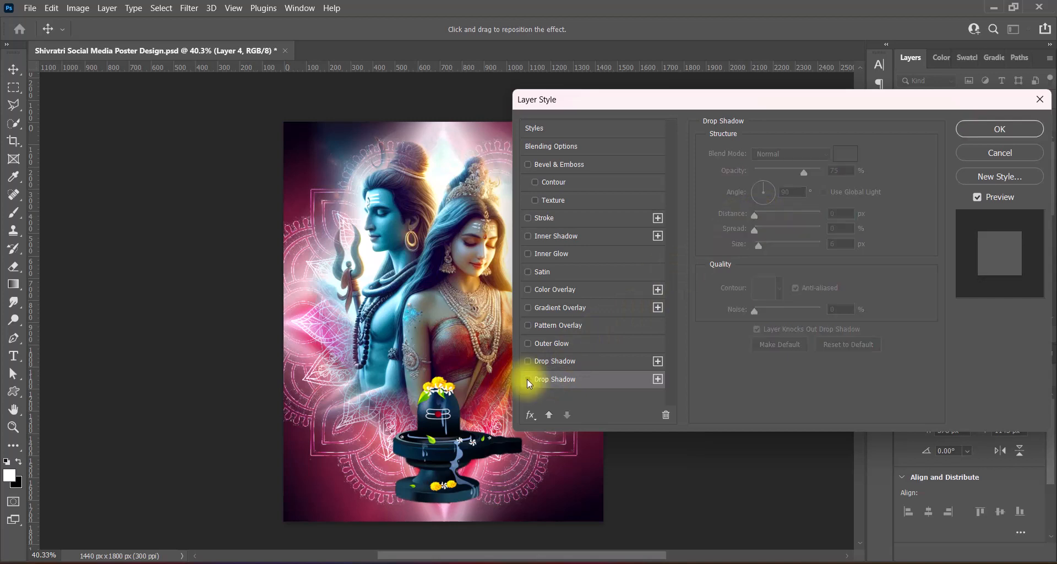
click(528, 343)
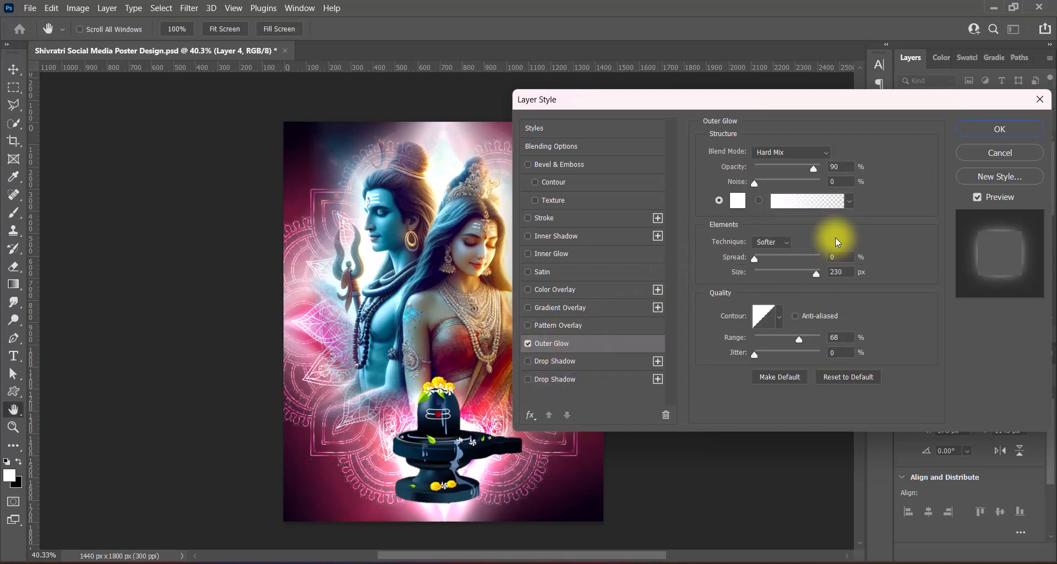
Step: Soften the Shivling's outer glow to 69% opacity, 180 px size and 100% range
mouse_move(813, 168)
mouse_down()
mouse_move(791, 169)
mouse_move(801, 171)
mouse_up()
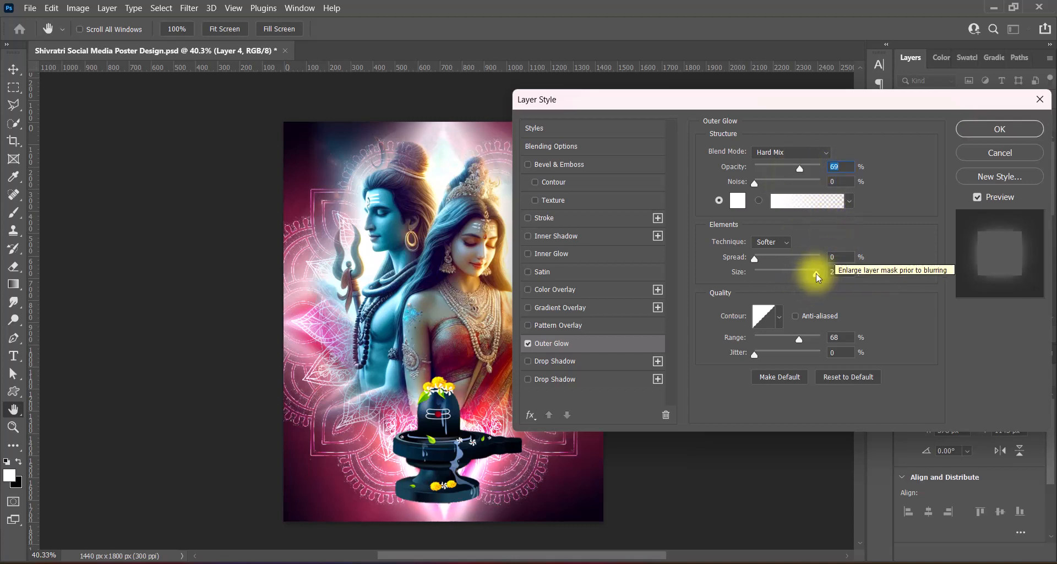
mouse_move(816, 273)
mouse_down()
mouse_move(768, 277)
mouse_move(796, 275)
mouse_up()
drag(799, 339, 880, 332)
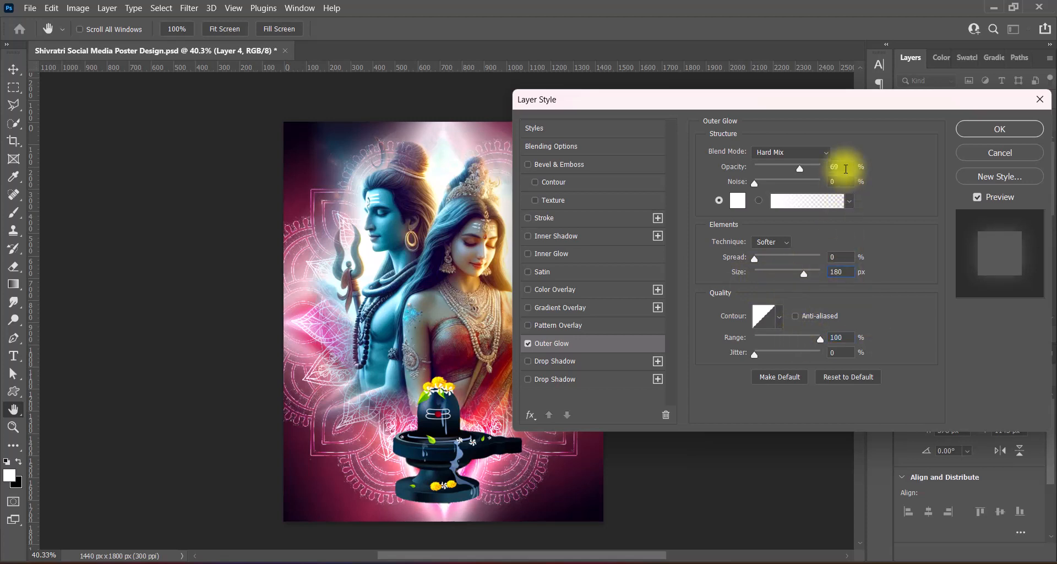
click(974, 131)
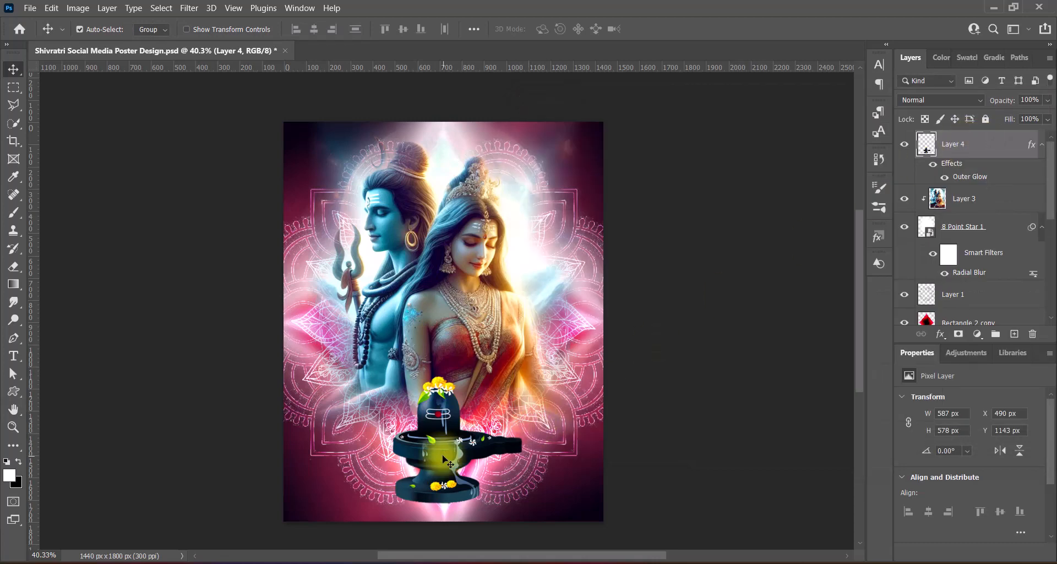
Step: Enlarge the Shivling slightly to about 615 × 607 px
key(ctrl+t)
drag(457, 503, 458, 510)
key(Return)
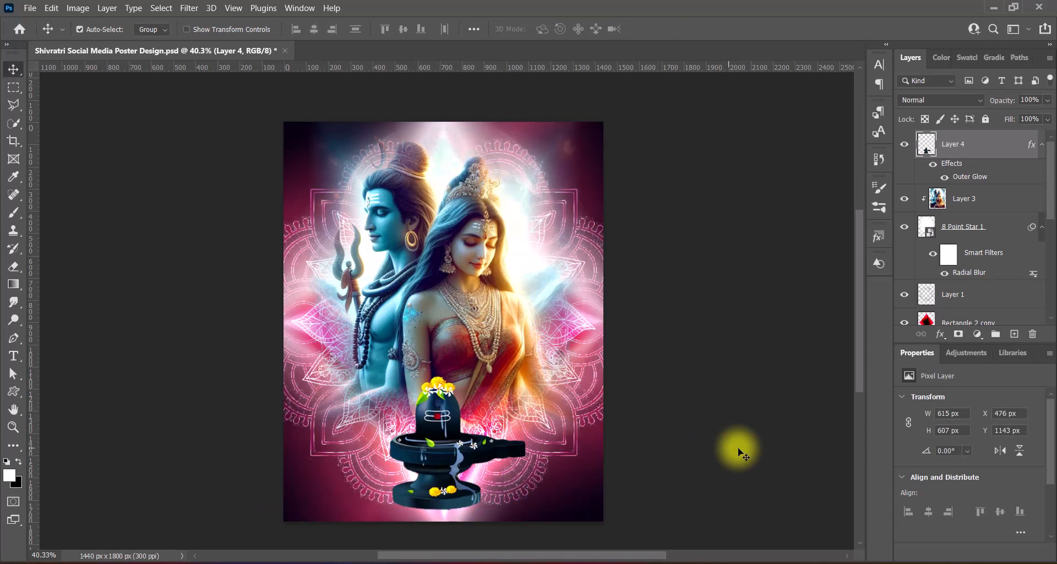
Step: Fine-tune the Shivling's horizontal position to about X 461 px
key(Left)
key(Left)
key(Left)
key(Left)
key(Left)
key(Left)
key(Left)
key(Left)
key(Left)
key(Left)
key(Left)
key(Left)
key(Left)
key(Left)
key(Left)
key(Left)
key(Left)
key(Left)
key(Left)
key(Left)
key(Right)
key(Right)
key(Right)
key(Right)
key(Right)
key(Right)
key(Right)
key(Right)
key(Right)
key(Right)
key(Right)
key(Right)
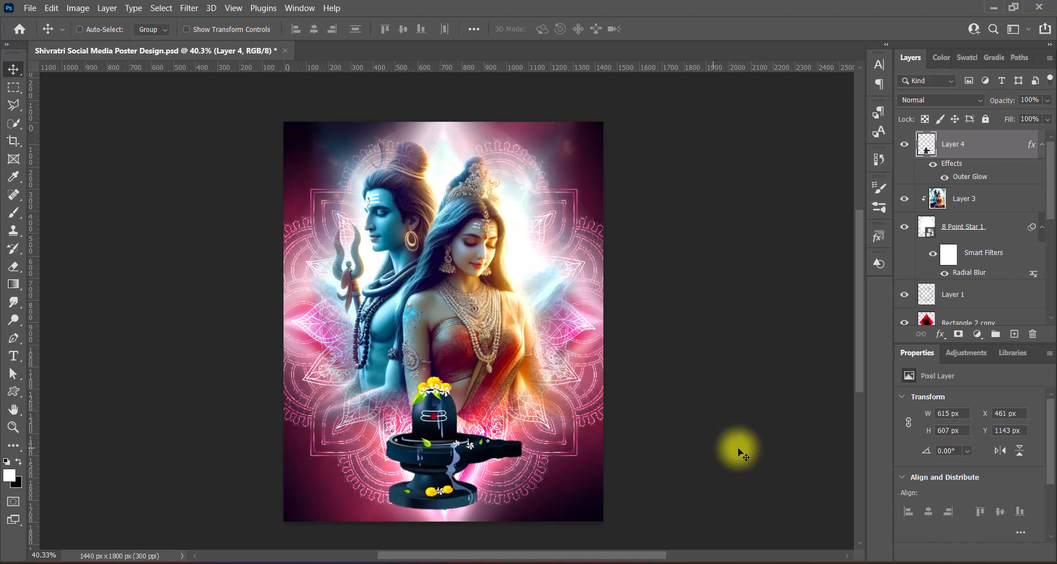
Step: Add an empty layer directly beneath the Shivling layer for its shadow
ctrl+click(1014, 334)
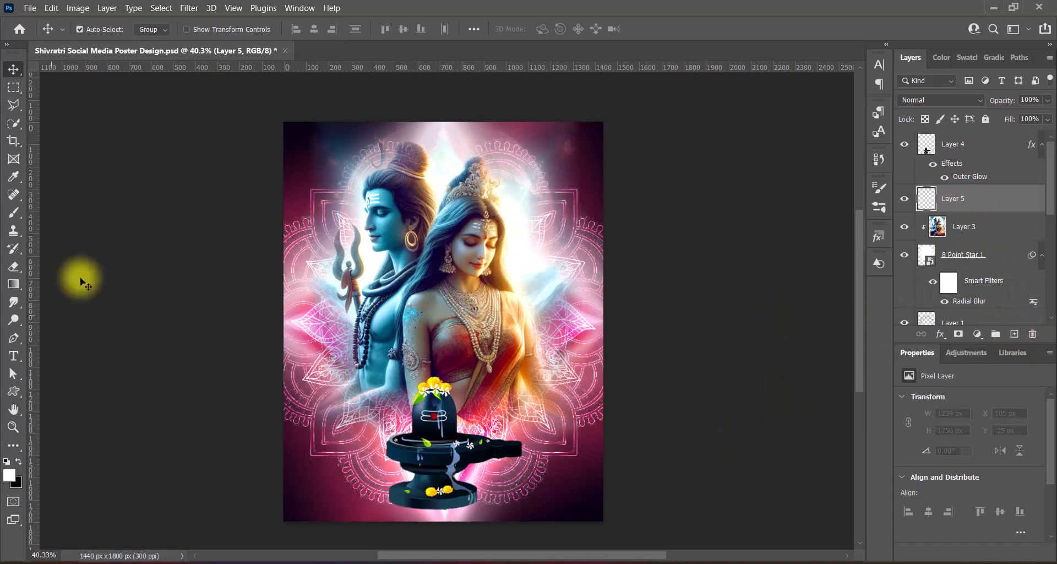
click(18, 87)
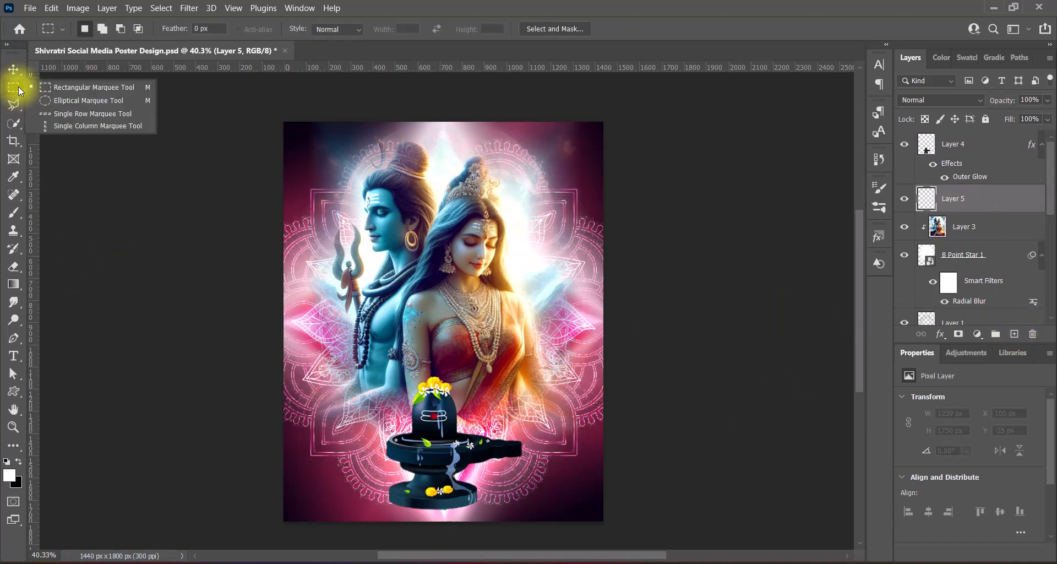
click(60, 104)
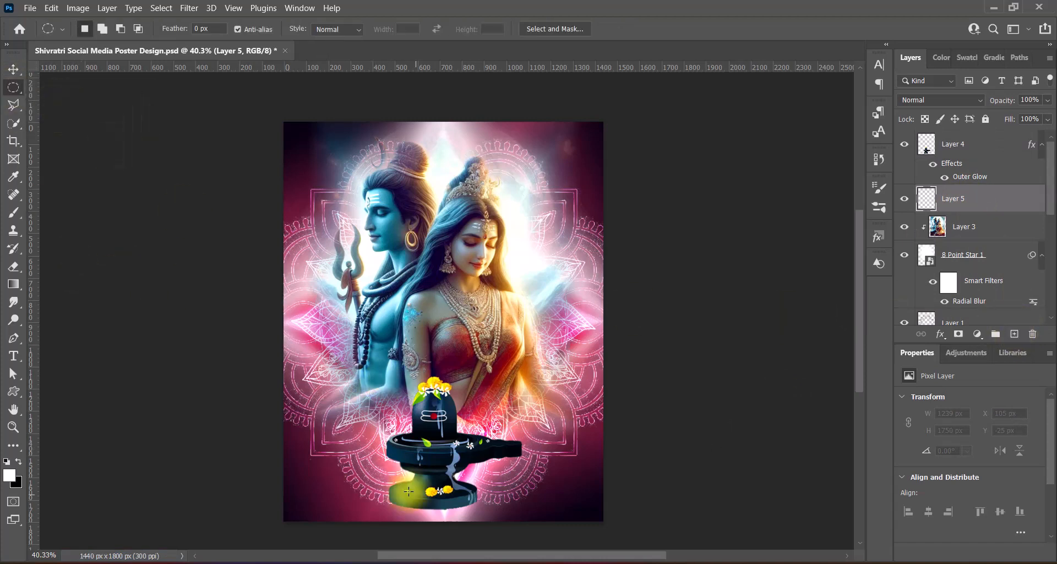
Step: Paint a soft black spot on the new layer with a 600 px brush
click(13, 212)
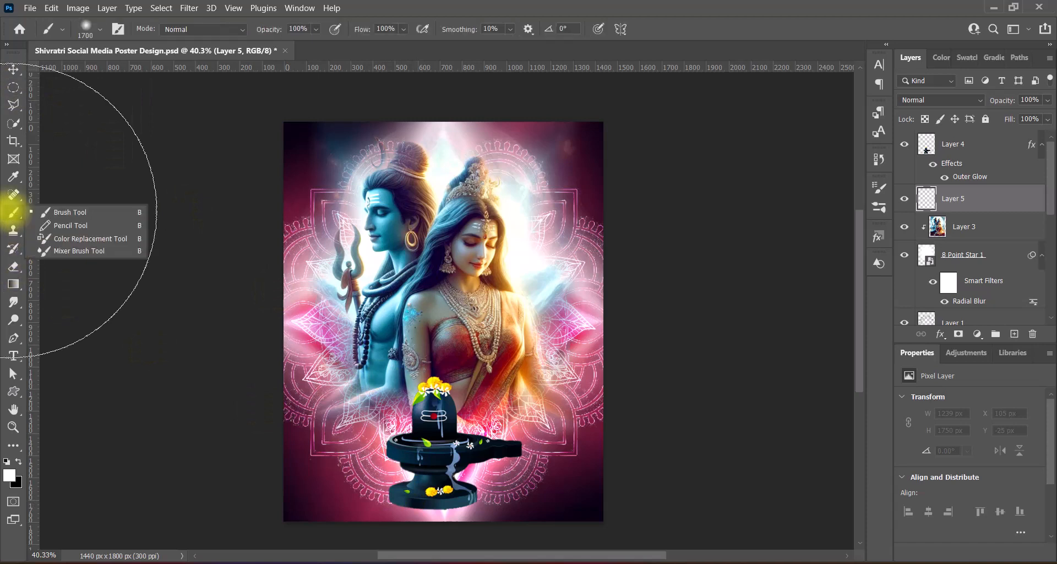
click(380, 5)
click(7, 460)
key(bracketleft)
key(bracketleft)
key(bracketleft)
key(bracketleft)
key(bracketleft)
key(bracketleft)
key(bracketleft)
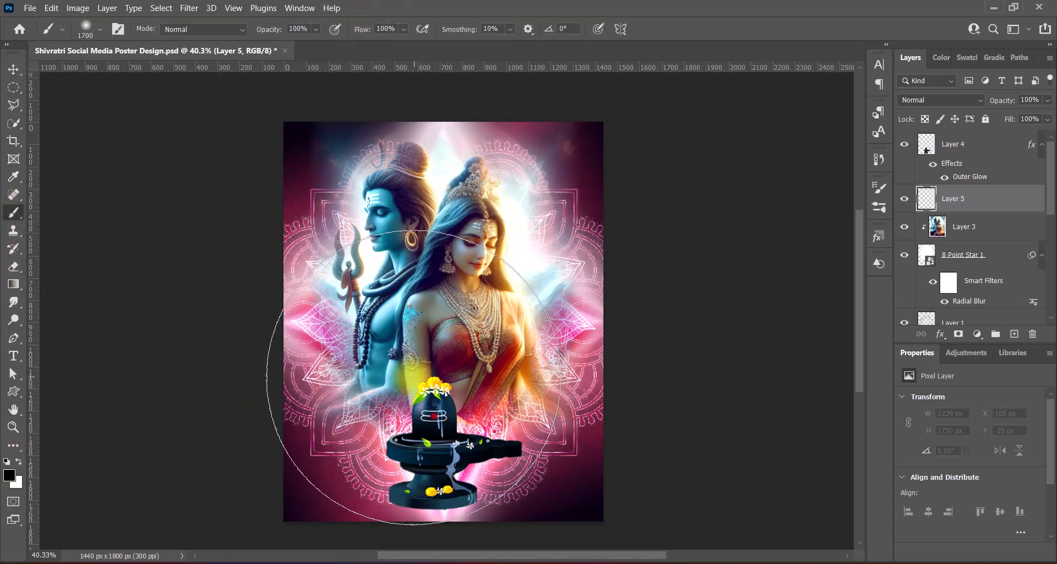
key(bracketleft)
key(bracketleft)
key(bracketleft)
key(bracketleft)
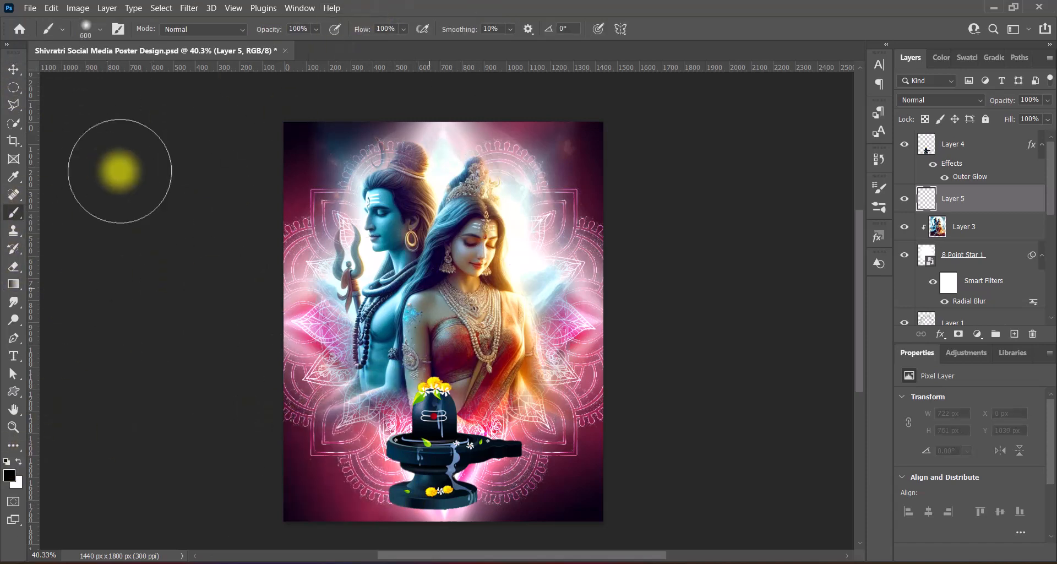
mouse_move(545, 311)
mouse_down()
mouse_move(513, 310)
mouse_move(497, 375)
mouse_up()
Step: Squash the black spot to about 787 × 95 px and place it under the Shivling's base as a shadow
key(ctrl+t)
drag(475, 262, 480, 413)
drag(529, 451, 468, 512)
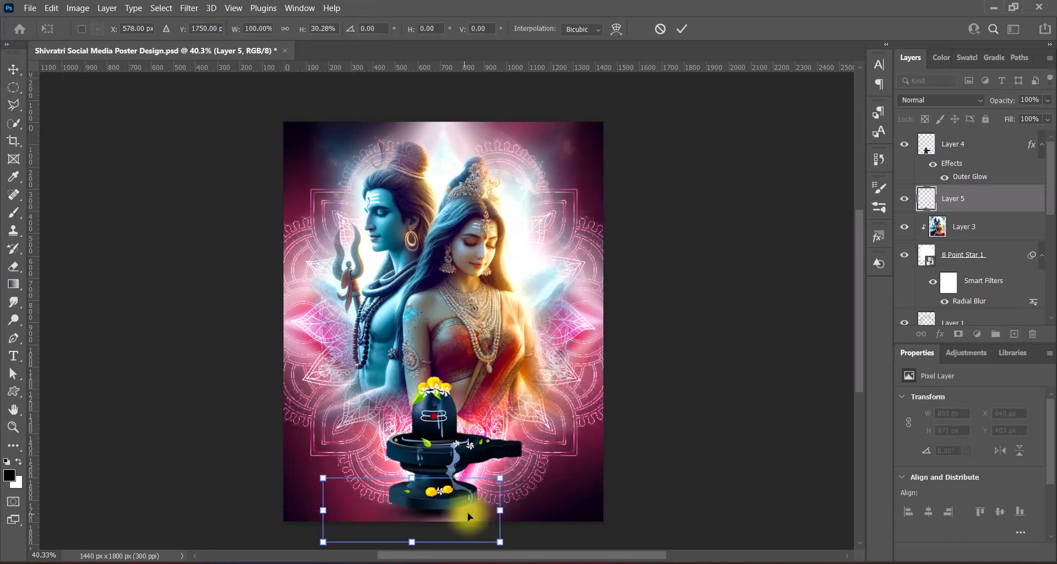
drag(416, 478, 434, 516)
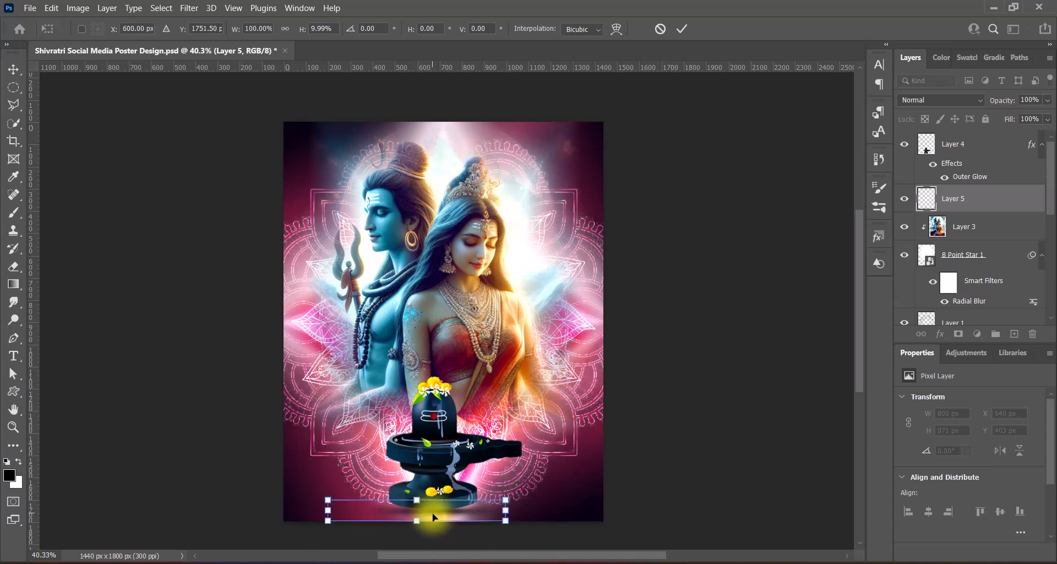
key(Left)
key(Left)
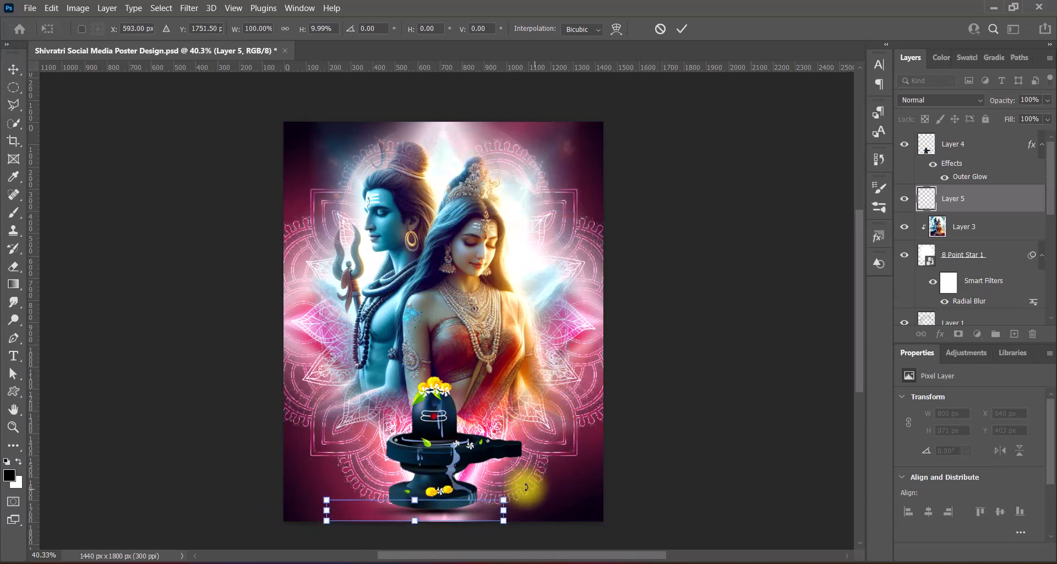
key(Down)
key(Down)
key(Down)
key(Down)
key(Down)
key(Return)
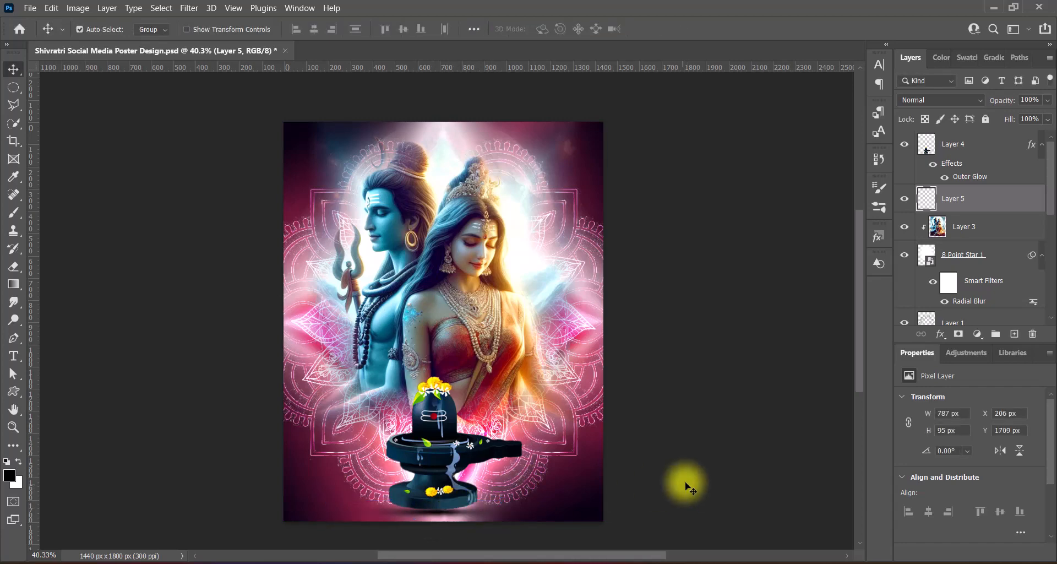
Step: Convert the shadow layer to a smart object and soften it with a Gaussian Blur
right_click(969, 199)
click(970, 189)
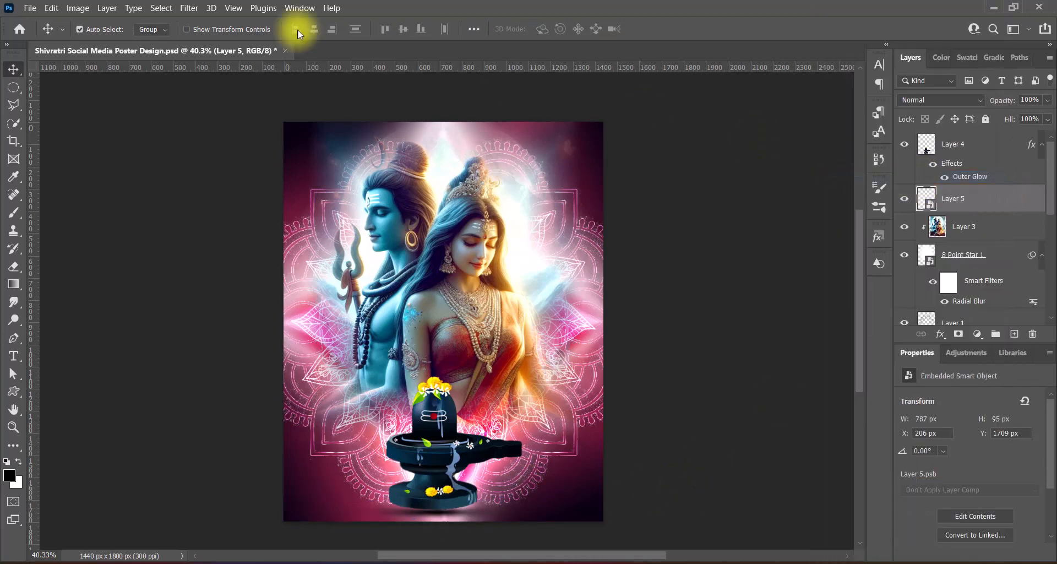
click(190, 8)
mouse_move(248, 172)
click(410, 226)
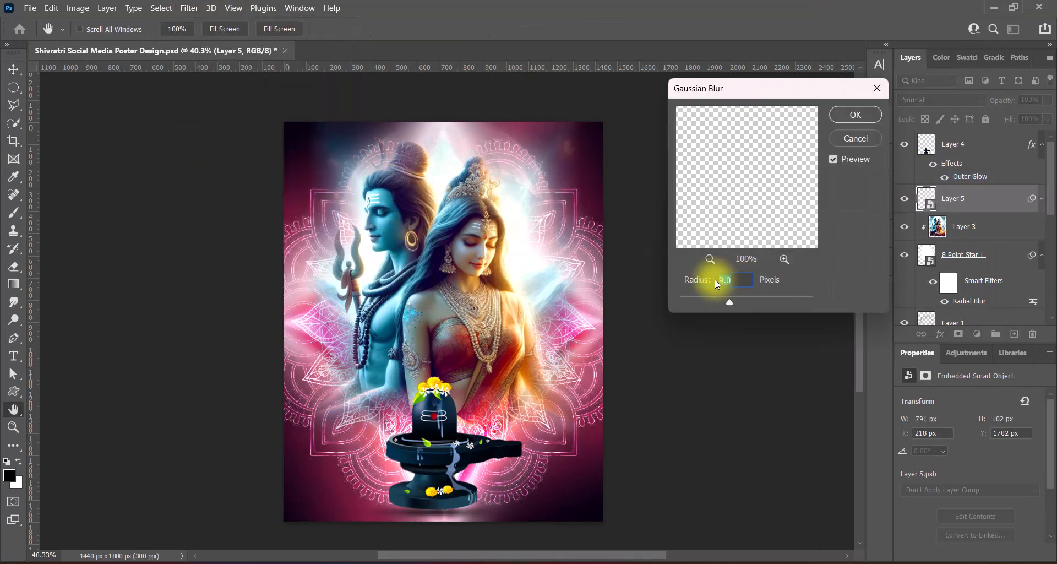
drag(708, 276, 716, 277)
click(857, 119)
Step: Resize the shadow to about 797 × 96 px, raise it to about Y 1701 px, and save the document
key(ctrl+t)
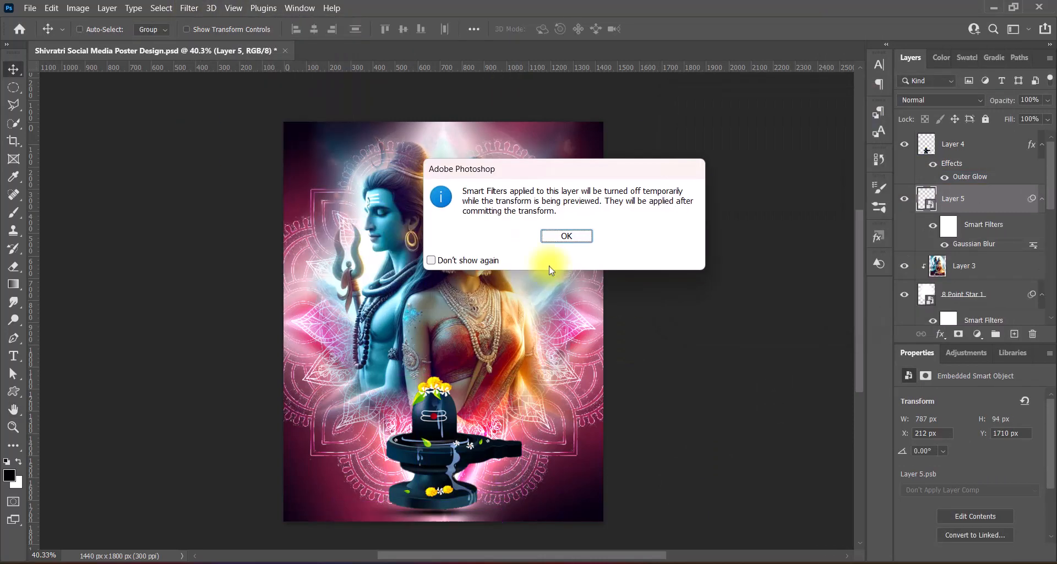
click(565, 237)
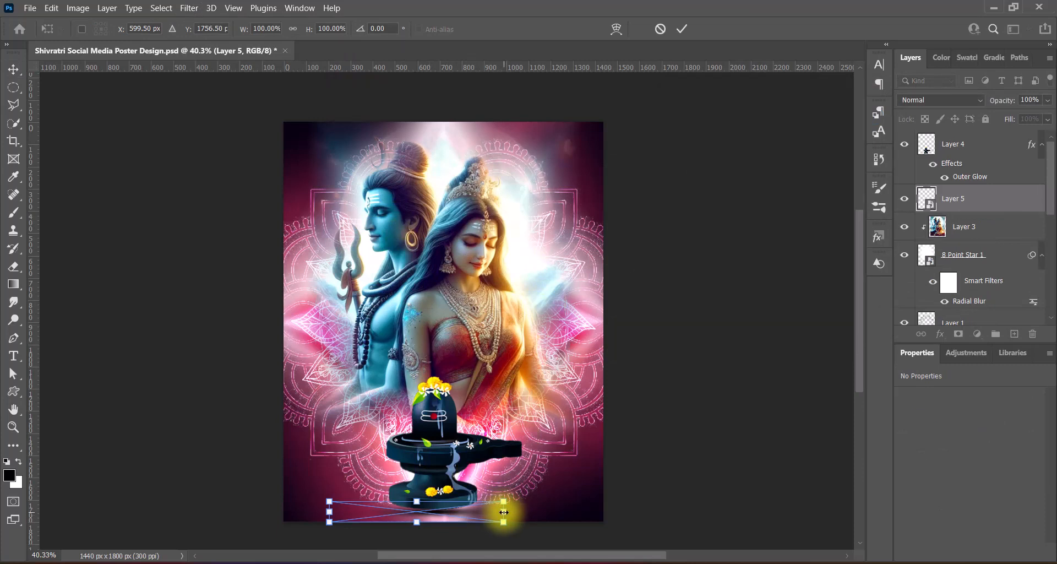
key(Return)
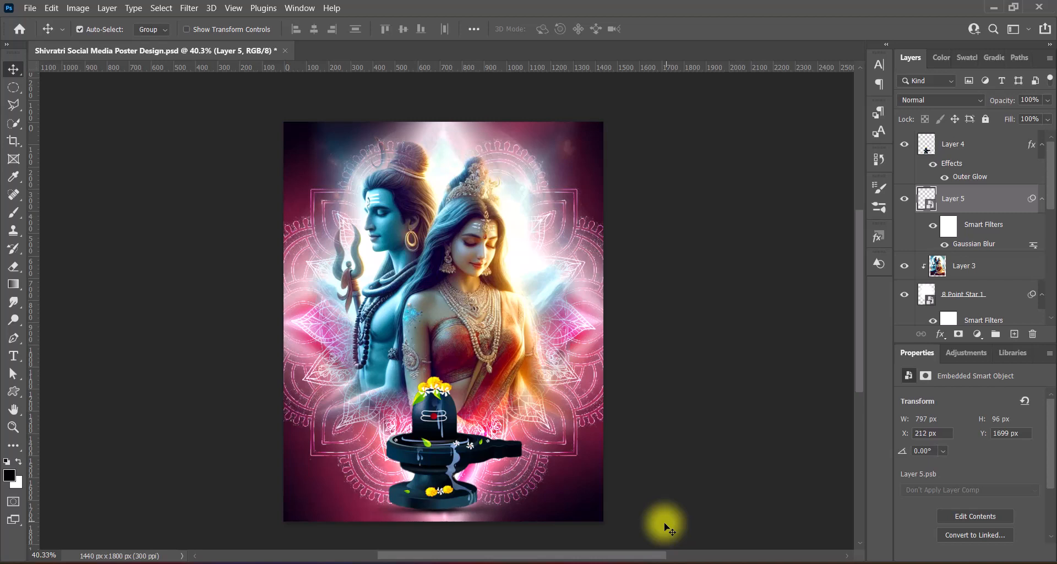
key(ctrl+s)
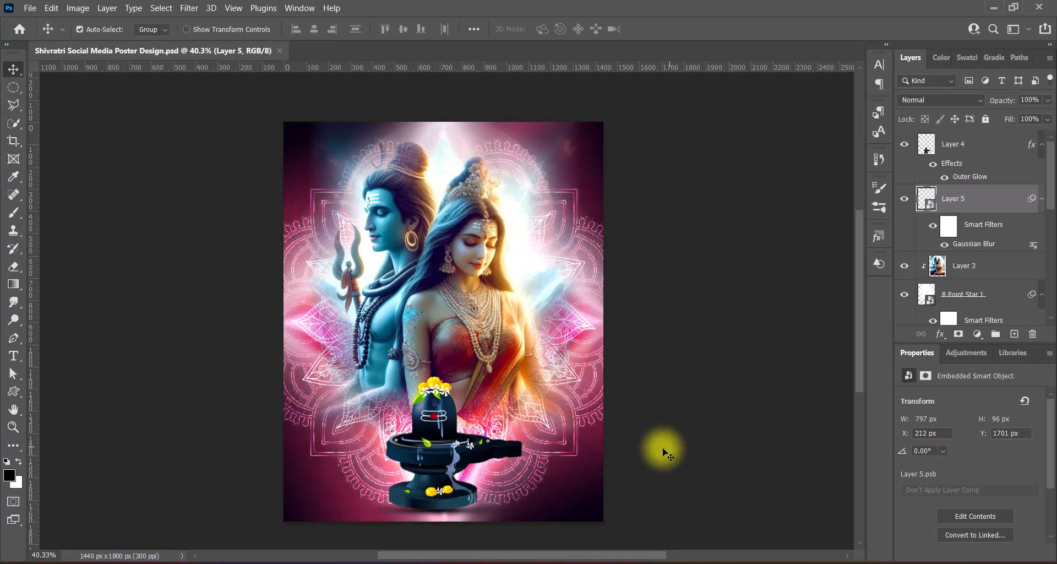
Step: Try raising the vibrance of the Shiva-Parvati image to +99
scroll(474, 358, up, 2)
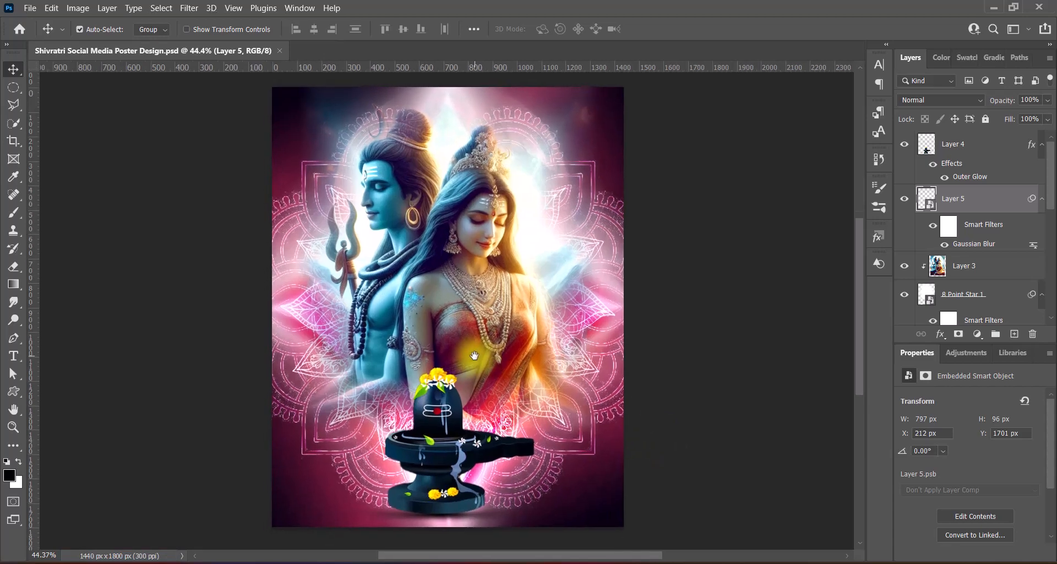
click(295, 207)
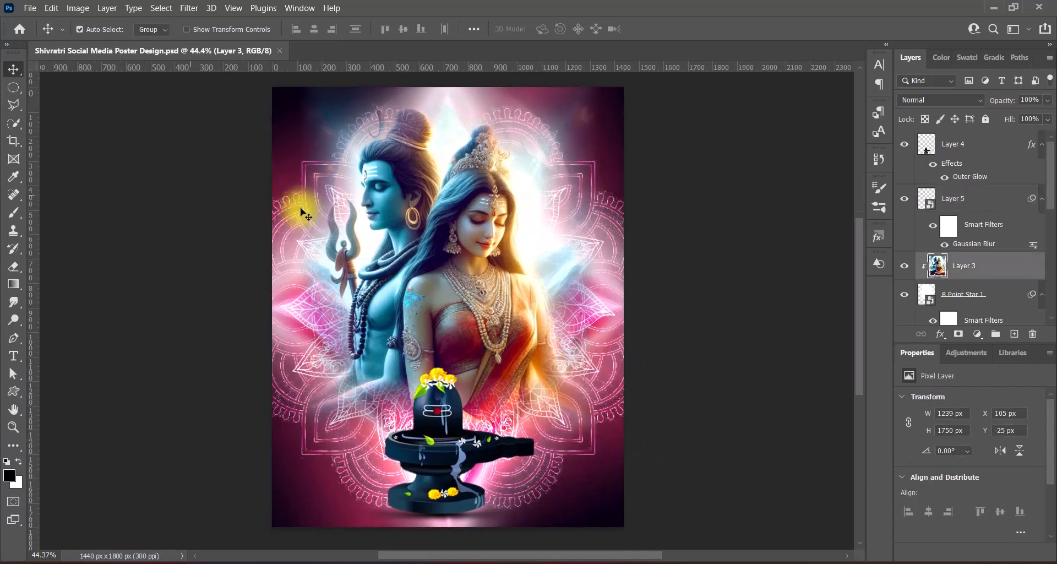
click(78, 8)
mouse_move(94, 40)
click(259, 94)
drag(805, 165, 864, 165)
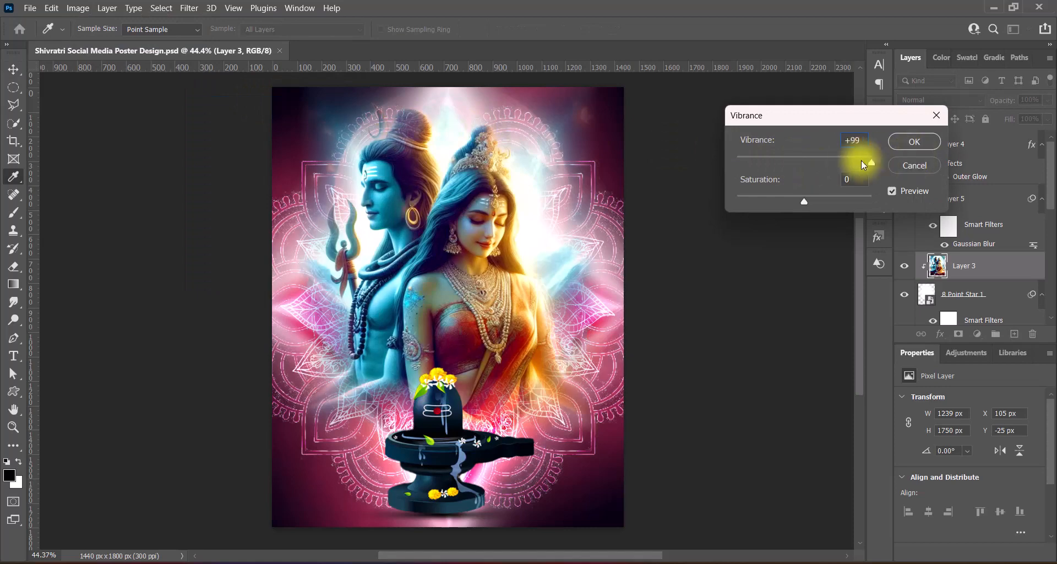
click(915, 142)
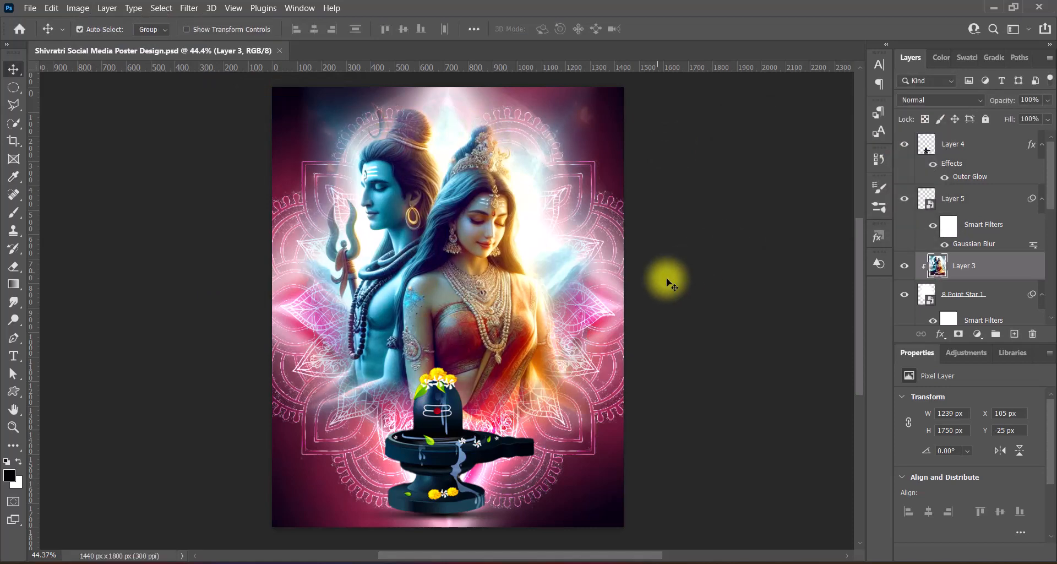
Step: Paste the starry sky image into the poster and rotate it 90° clockwise
key(ctrl+v)
drag(602, 292, 542, 297)
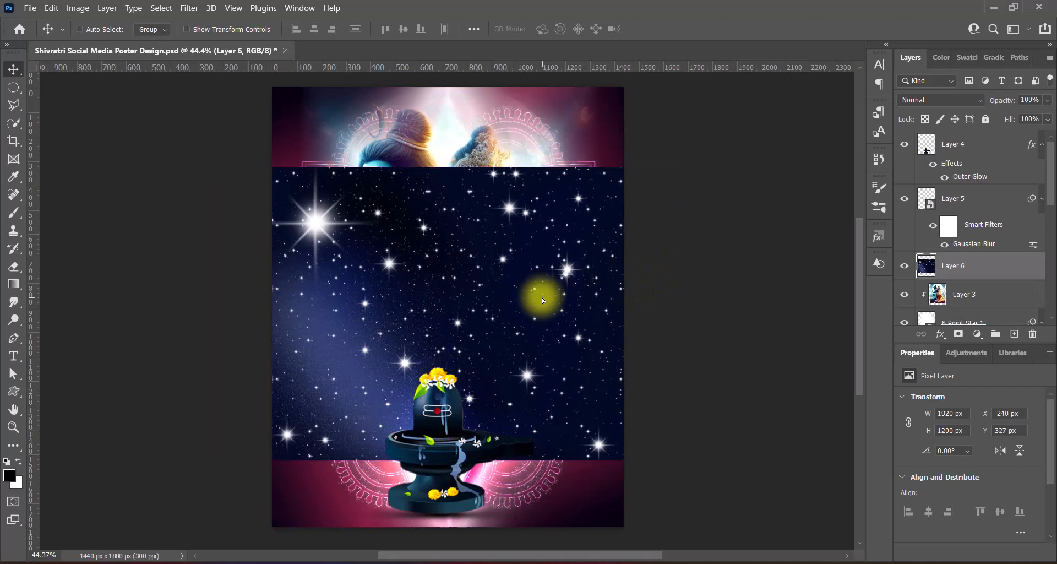
key(ctrl+t)
right_click(542, 297)
click(566, 510)
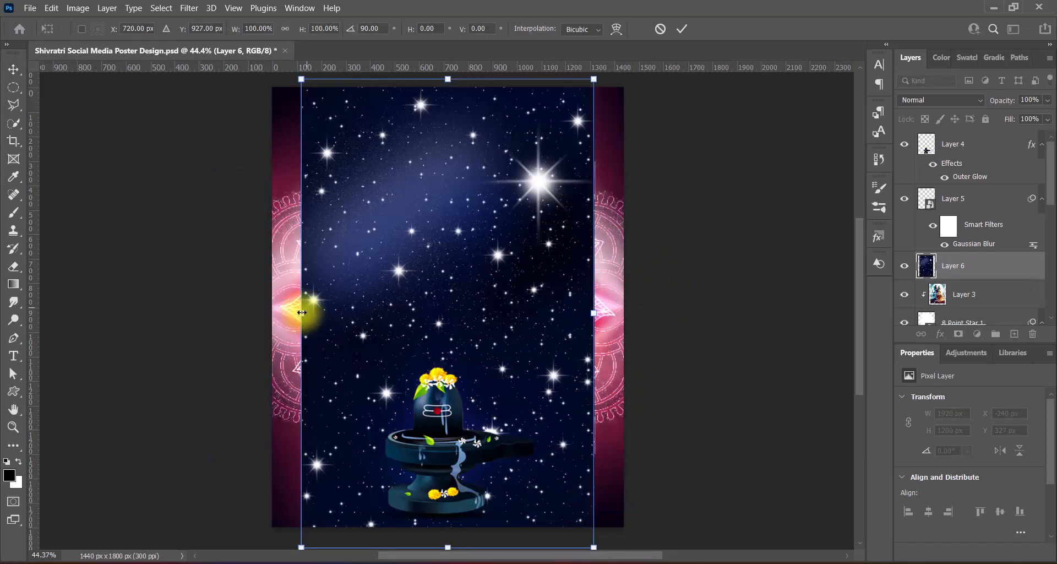
Step: Enlarge the starry sky to about 129.58% and centre it over the whole canvas
drag(300, 313, 266, 313)
drag(593, 313, 646, 318)
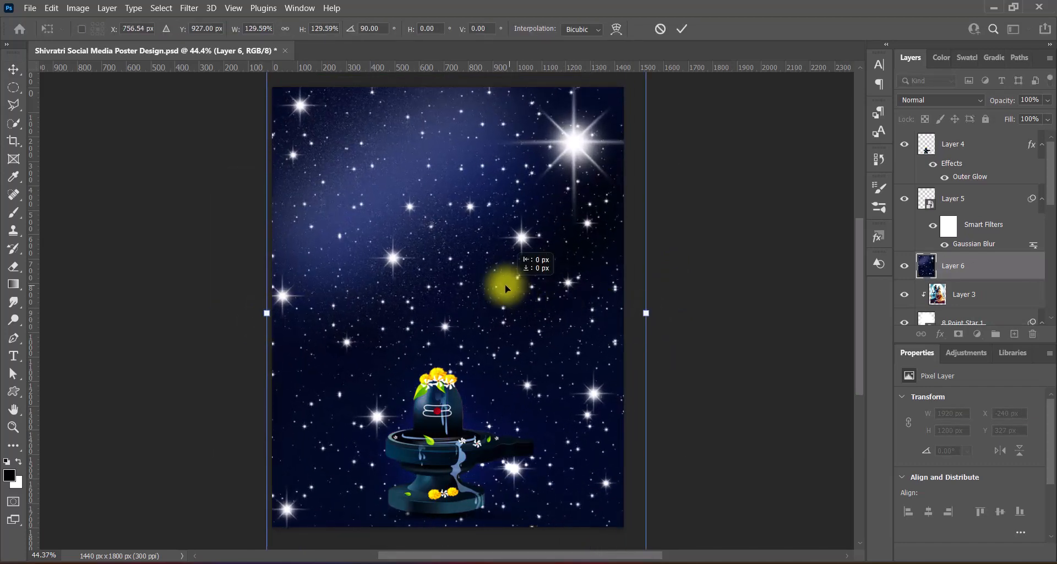
mouse_move(504, 284)
mouse_down()
mouse_move(490, 293)
mouse_move(499, 276)
mouse_up()
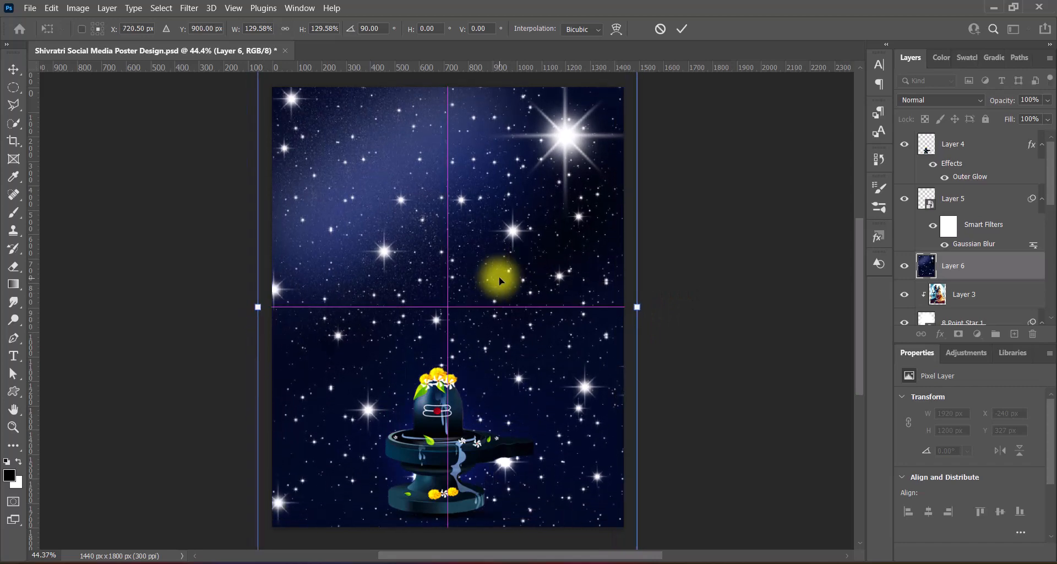
key(Return)
Step: Move the starry sky layer down the stack, between Layer 2 and the gradient rectangle
drag(1050, 189, 1049, 205)
drag(1019, 215, 981, 244)
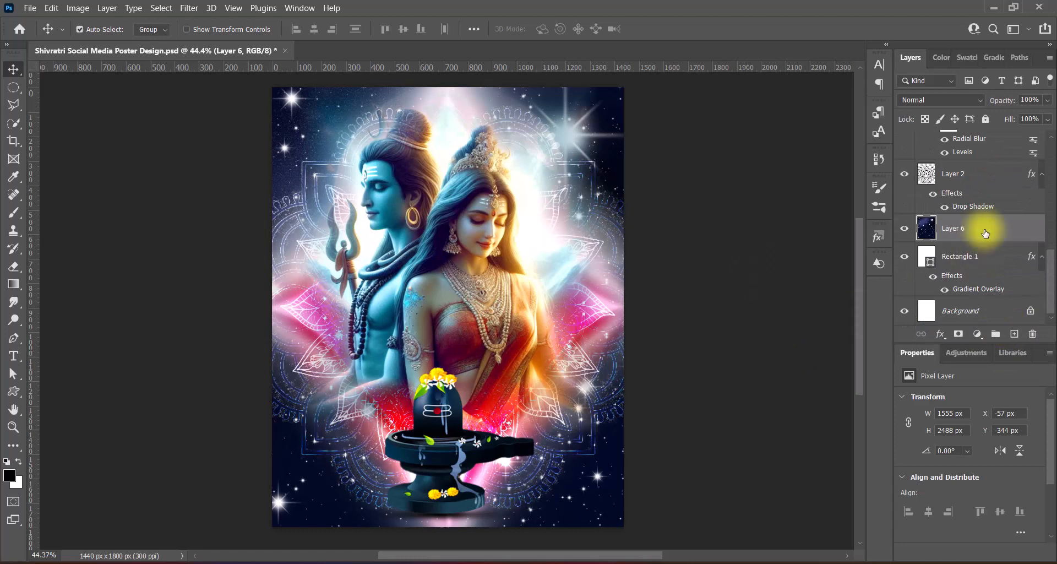
mouse_move(985, 233)
mouse_down()
mouse_move(983, 166)
mouse_move(969, 228)
mouse_up()
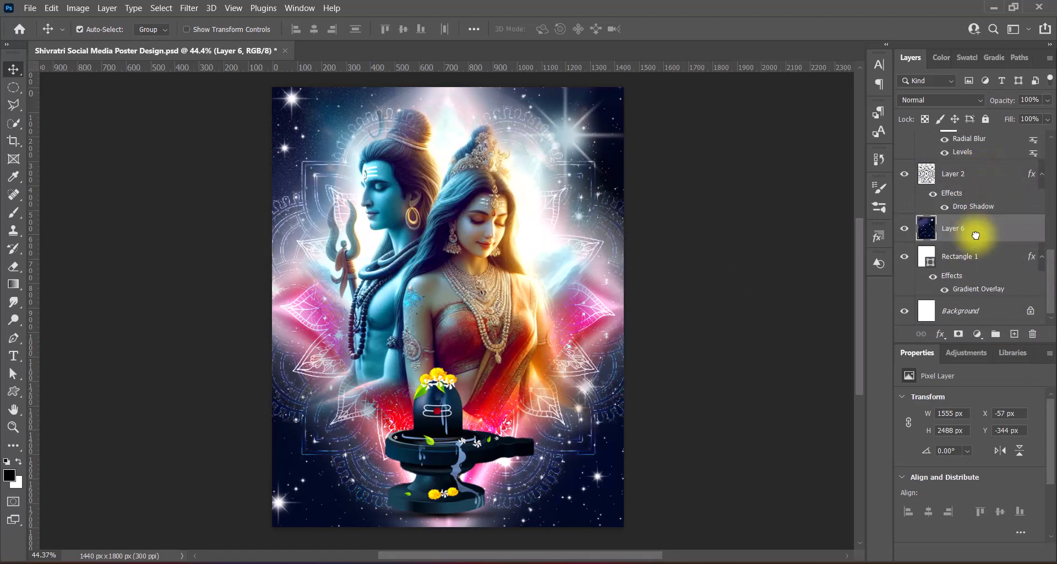
Step: Apply a Levels adjustment with the Increase Contrast 3 preset to the starry sky
click(85, 11)
mouse_move(90, 38)
click(264, 50)
click(770, 93)
click(764, 171)
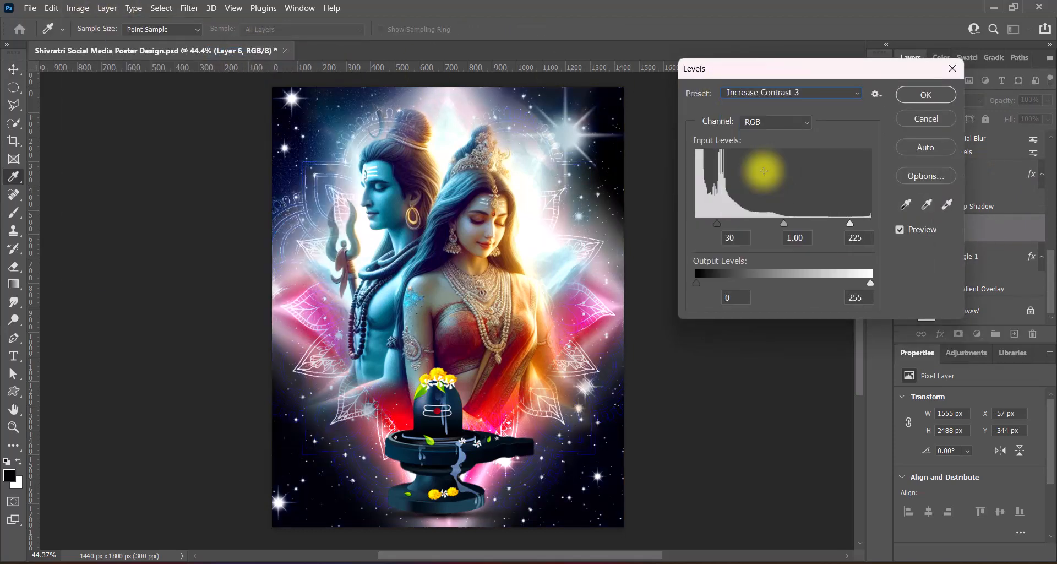
click(926, 95)
Step: Brighten the starry sky with a second Levels adjustment using the Lighter preset
click(86, 8)
mouse_move(91, 38)
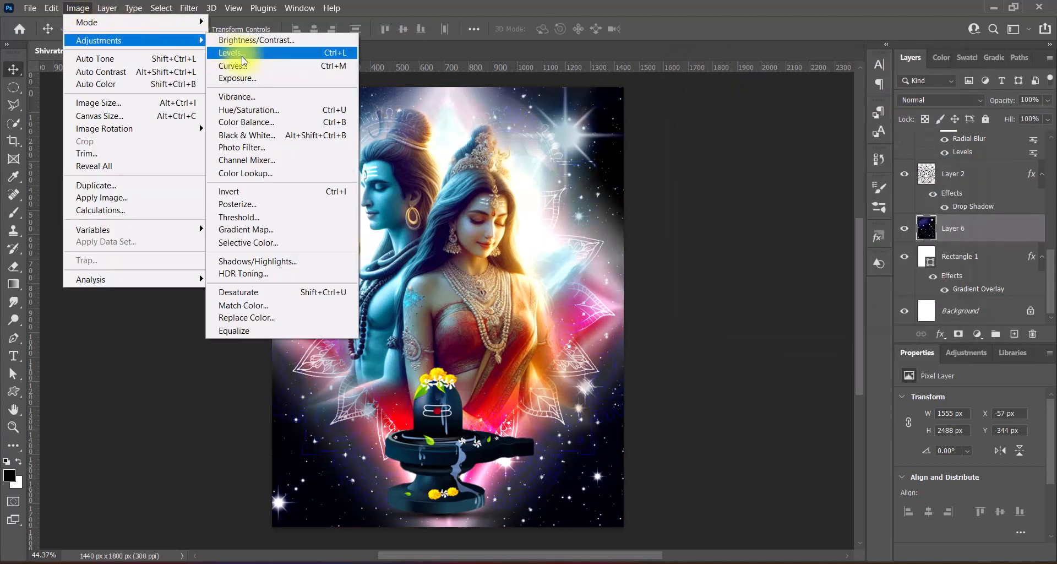
click(242, 56)
click(781, 92)
click(774, 179)
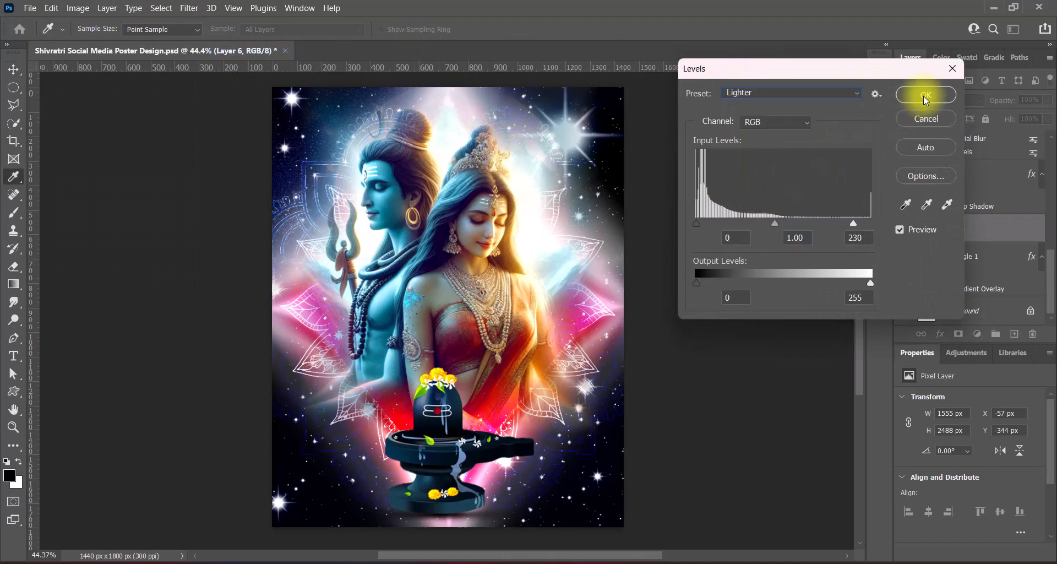
click(925, 95)
Step: Apply a Hue/Saturation adjustment with the Increase Saturation preset to the starry sky
click(86, 10)
mouse_move(94, 40)
click(253, 108)
click(733, 109)
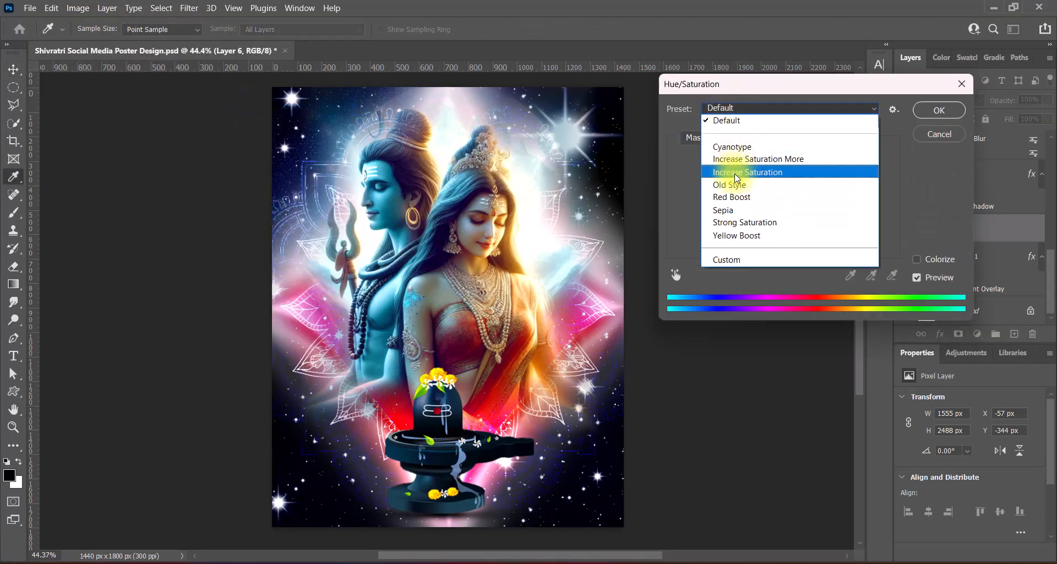
click(716, 170)
click(929, 113)
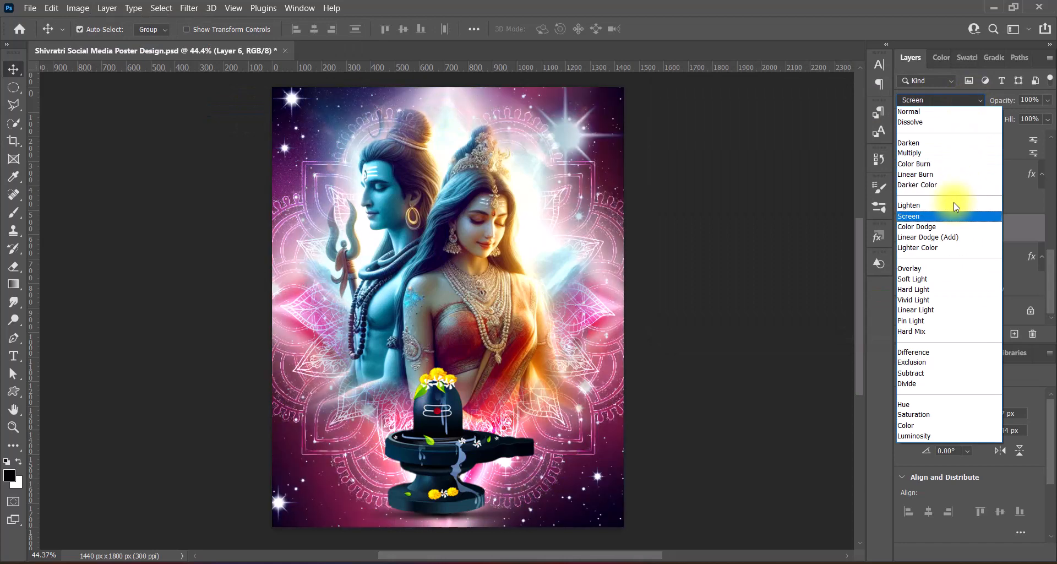
Step: Compare the lightening blend modes on the starry sky layer and set it to Linear Dodge (Add)
key(Down)
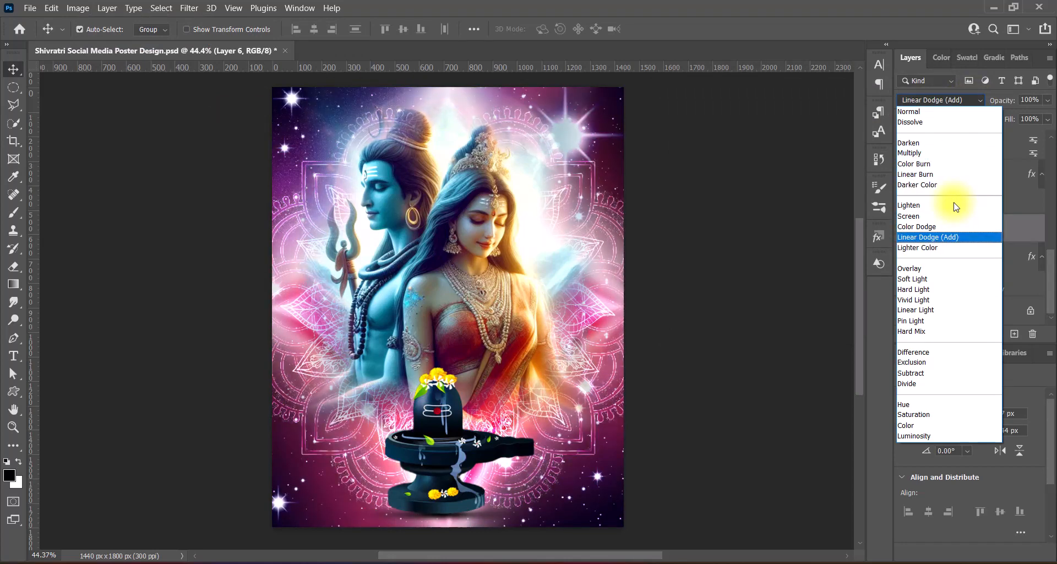
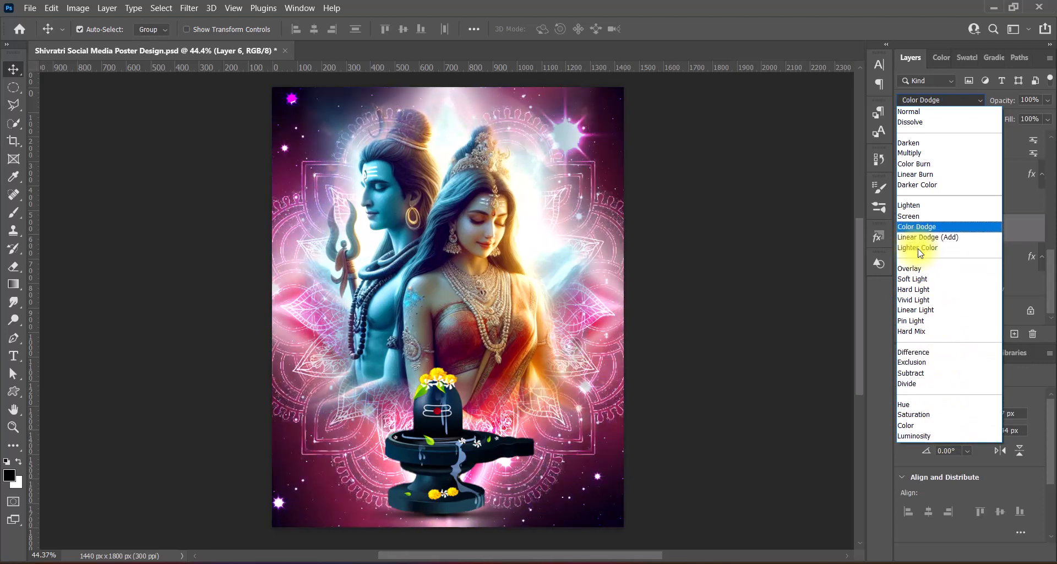
key(Up)
key(Up)
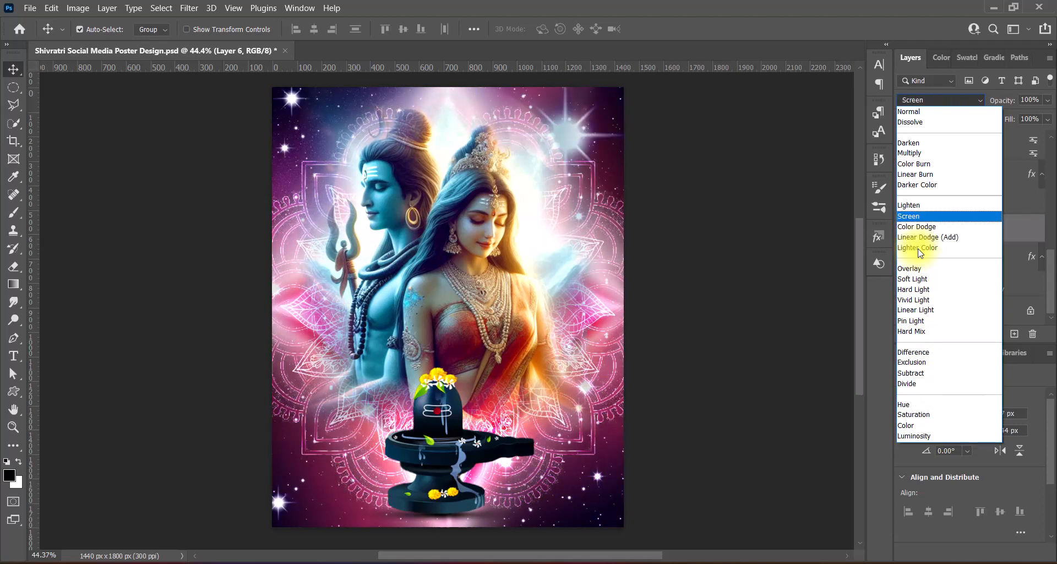
click(918, 238)
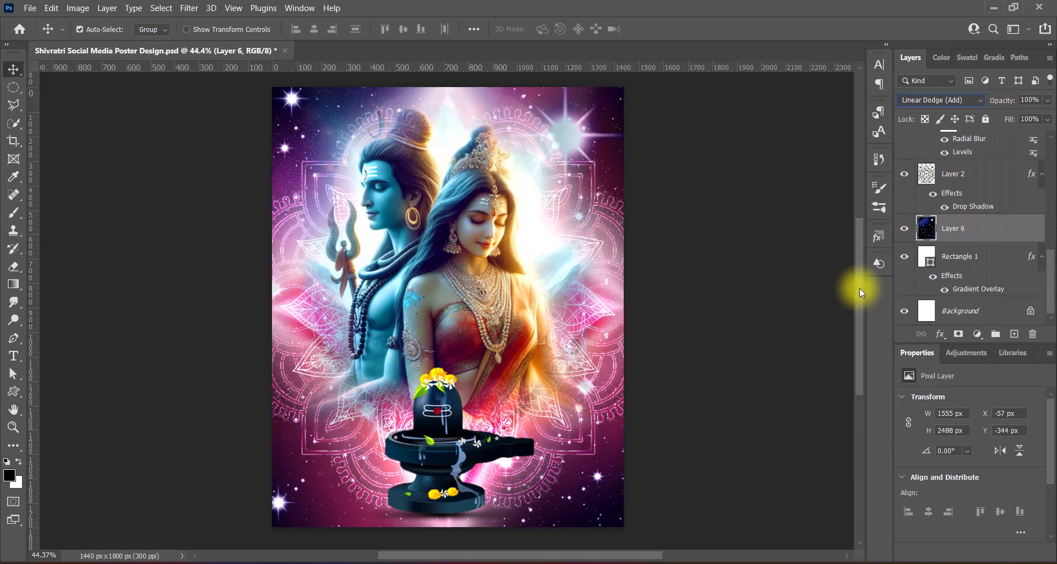
Step: Compare the lightening blend modes on the large mandala layer behind the couple and set it to Color Dodge
click(325, 457)
click(969, 100)
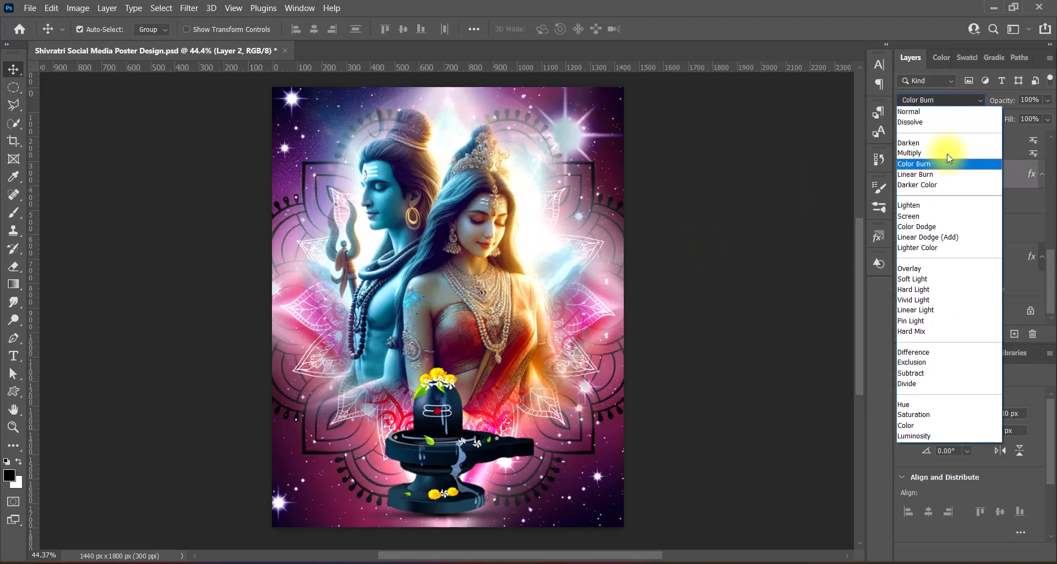
key(Down)
key(Down)
key(Down)
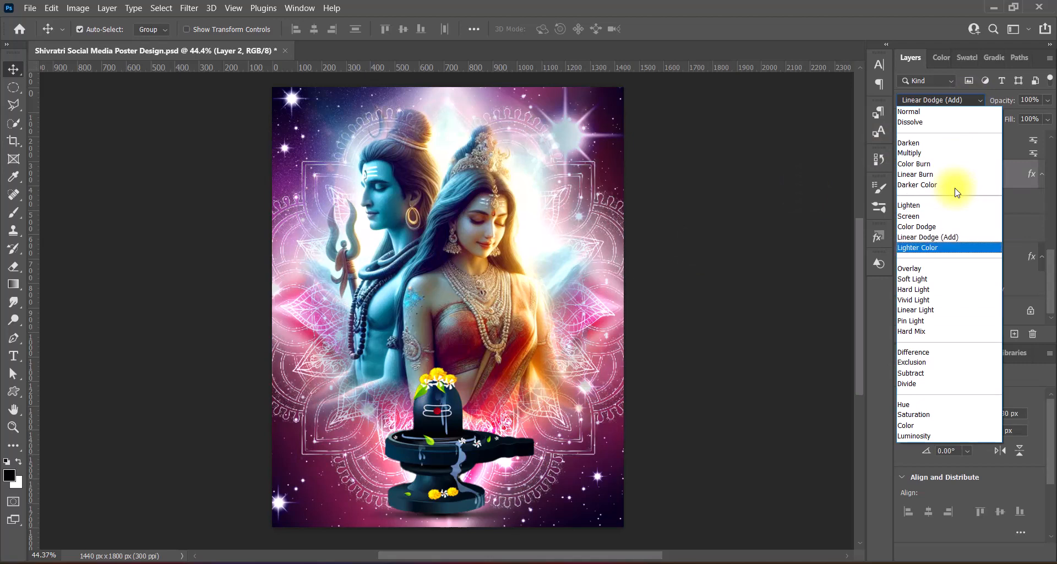
click(930, 227)
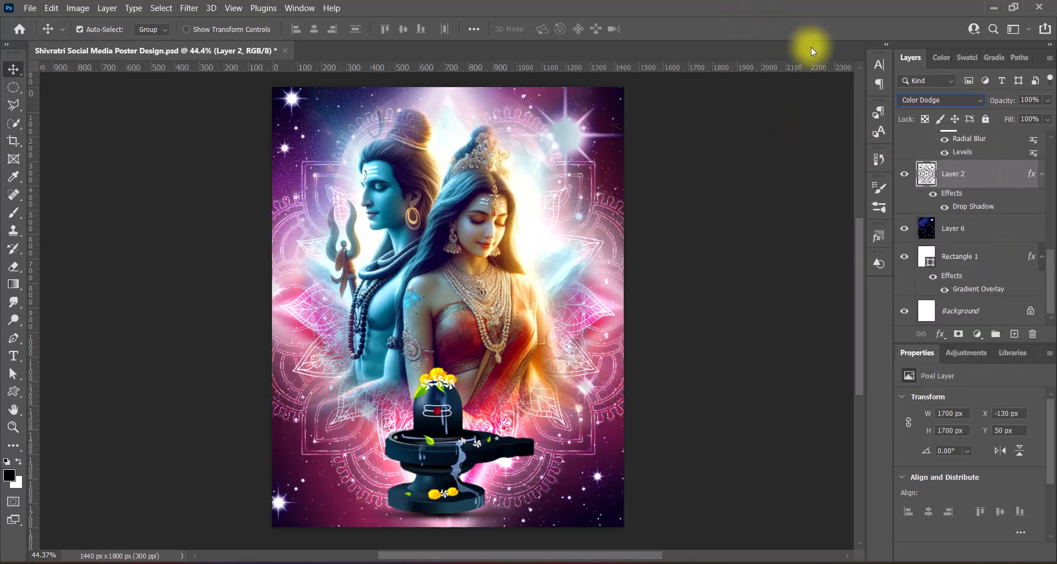
click(927, 100)
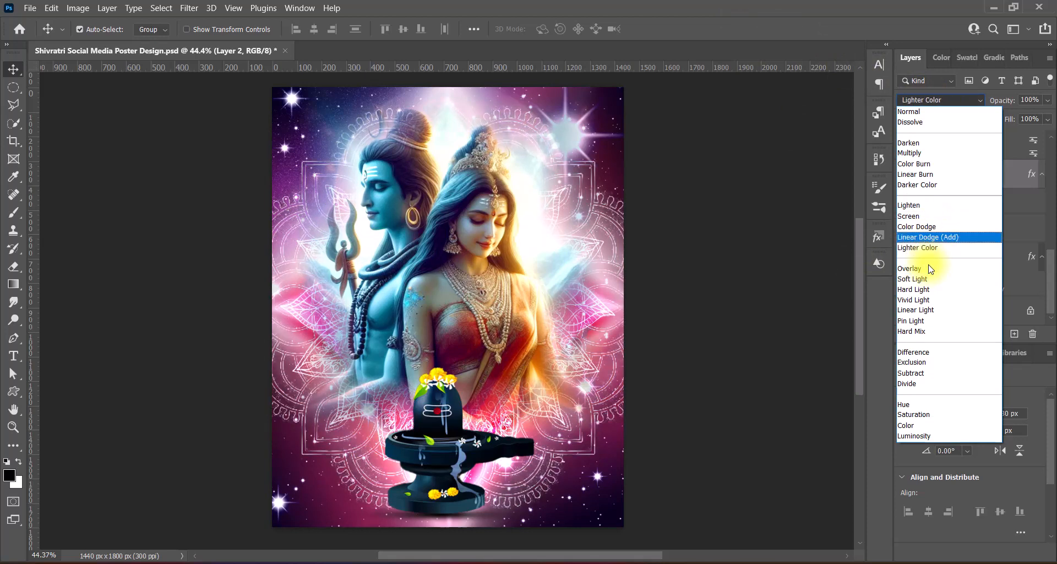
click(930, 226)
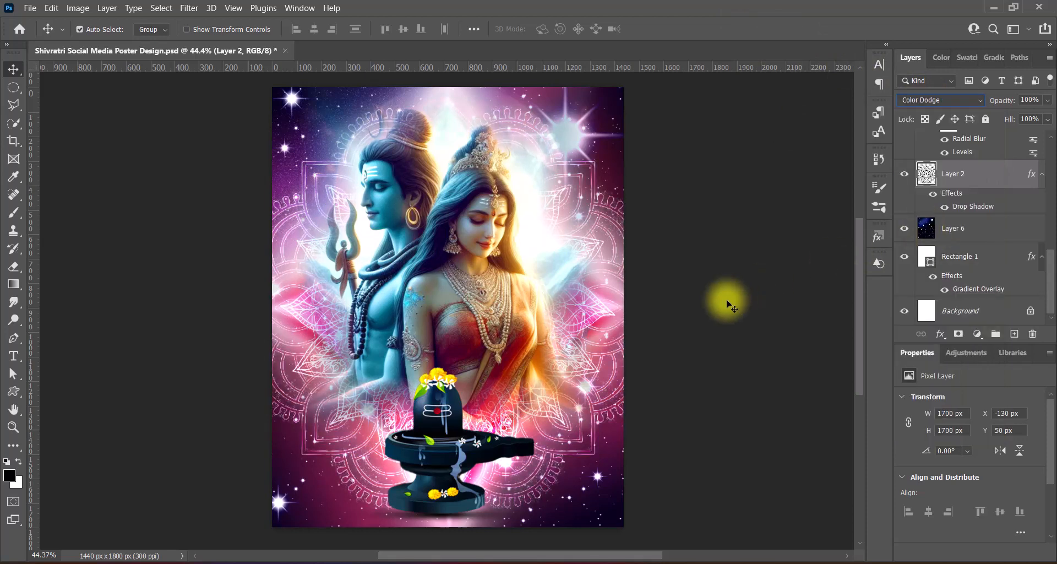
Step: Try a Radial Blur of amount 100 with the Zoom method and Best quality on the large mandala
click(187, 8)
mouse_move(205, 170)
click(385, 262)
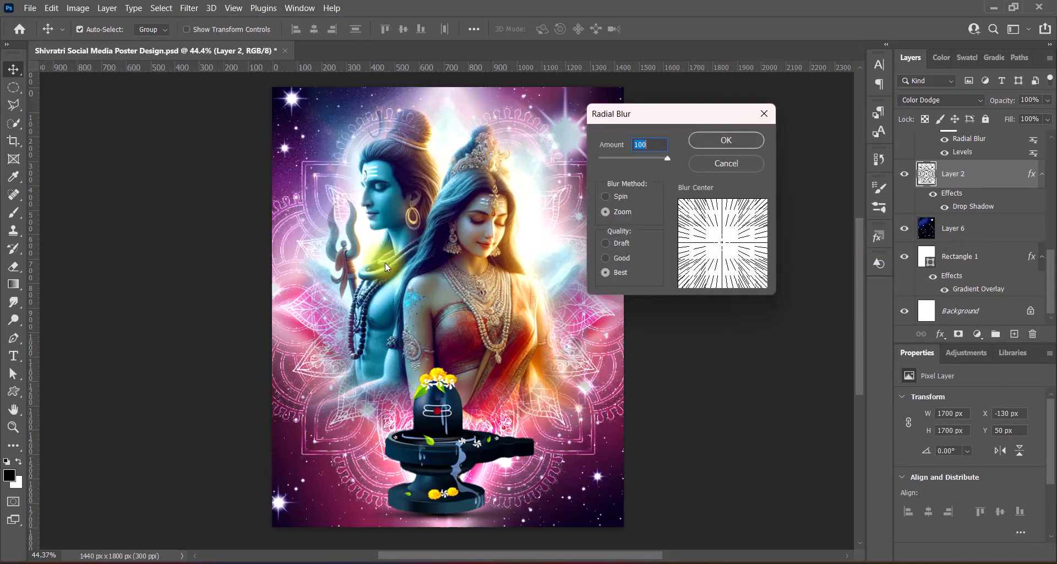
click(715, 141)
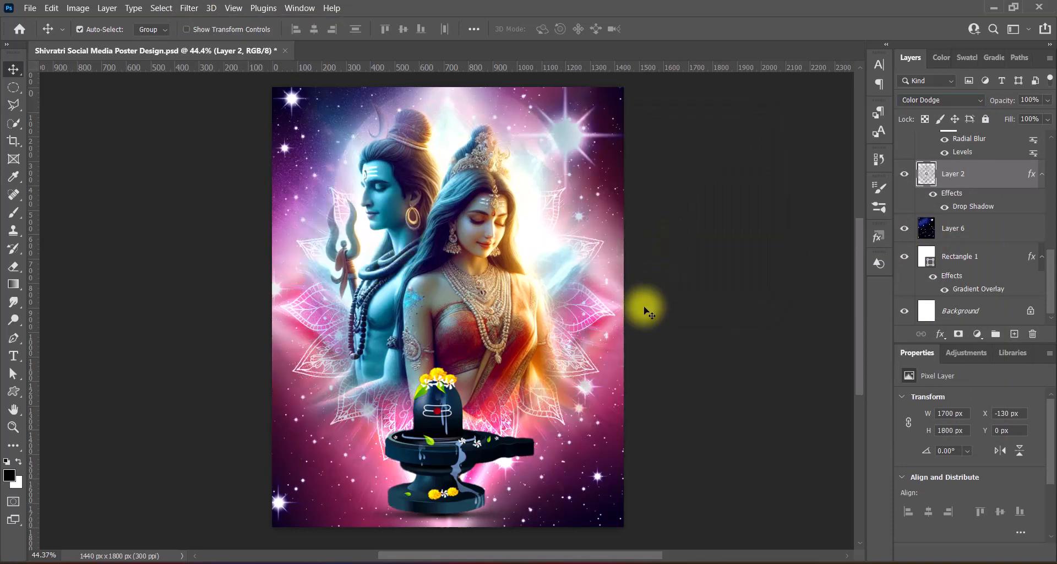
Step: Apply a Radial Blur of amount 33 to the large mandala, using the Zoom method and Best quality
click(189, 8)
mouse_move(205, 170)
click(385, 262)
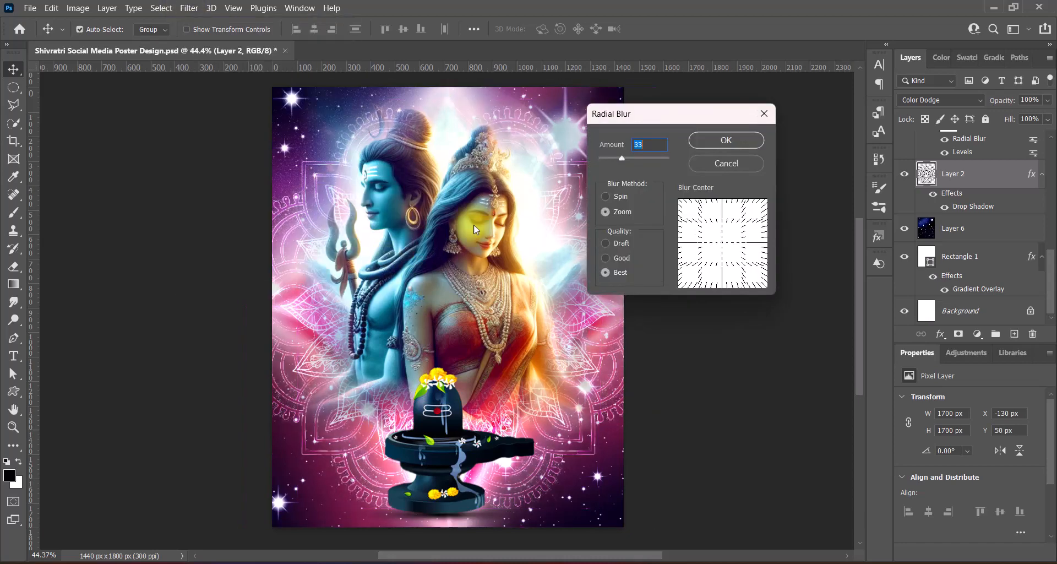
click(715, 140)
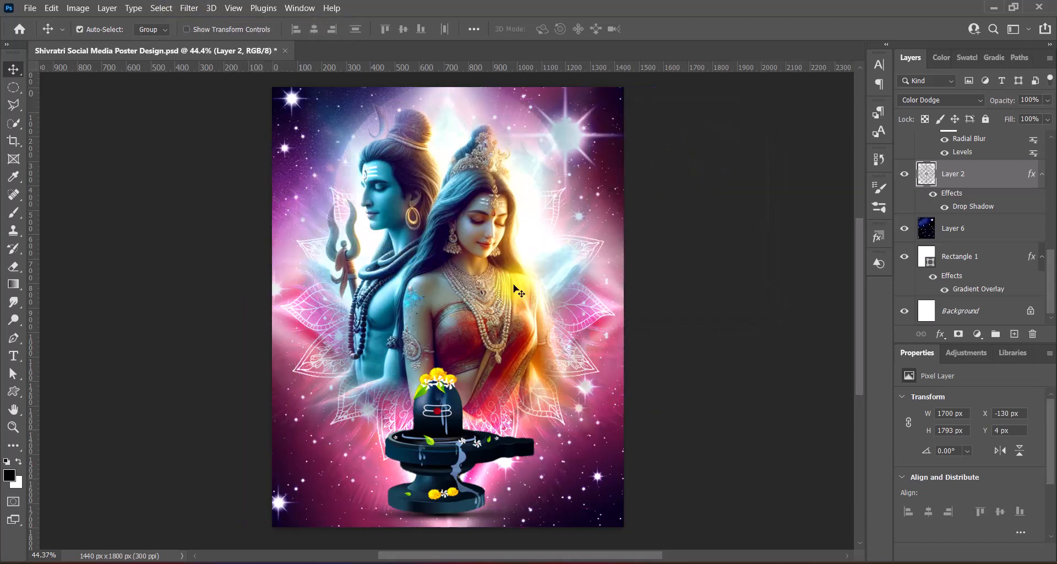
Step: Apply a Vibrance adjustment to the blurred large mandala
click(86, 8)
mouse_move(88, 37)
click(231, 84)
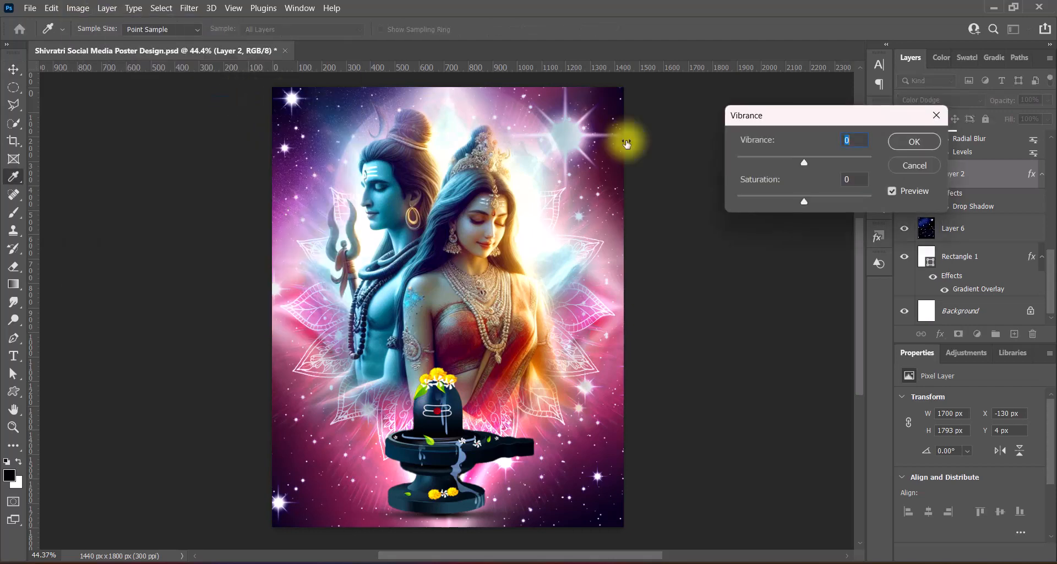
click(908, 144)
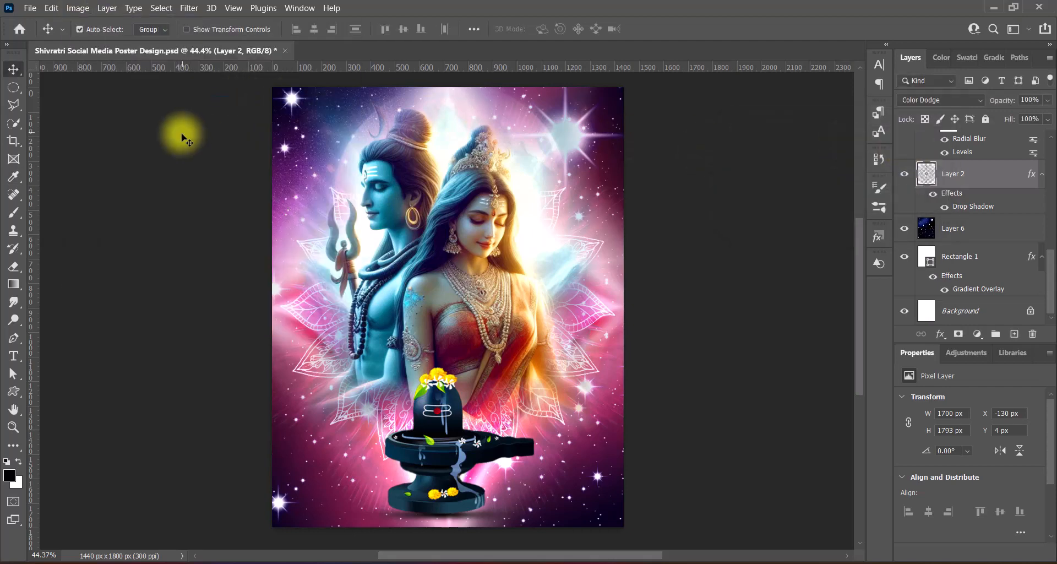
Step: Apply a Levels adjustment with the Increase Contrast 3 preset to the blurred large mandala
click(78, 8)
mouse_move(178, 43)
click(243, 55)
click(791, 93)
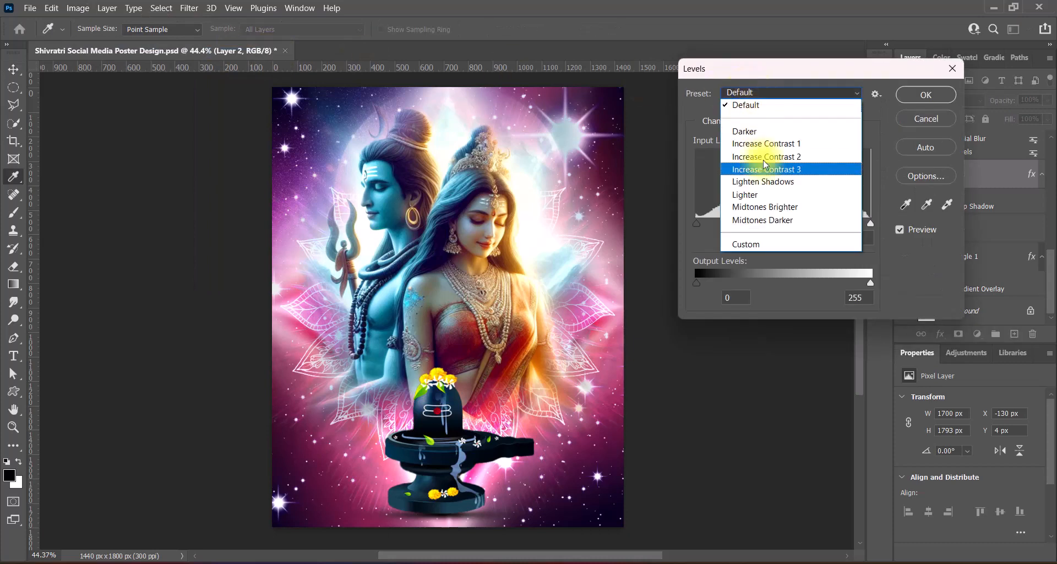
click(765, 169)
click(907, 97)
Step: Apply a second Levels adjustment to the blurred mandala, trying the Midtones Darker preset and settling on Darker
click(78, 8)
mouse_move(178, 43)
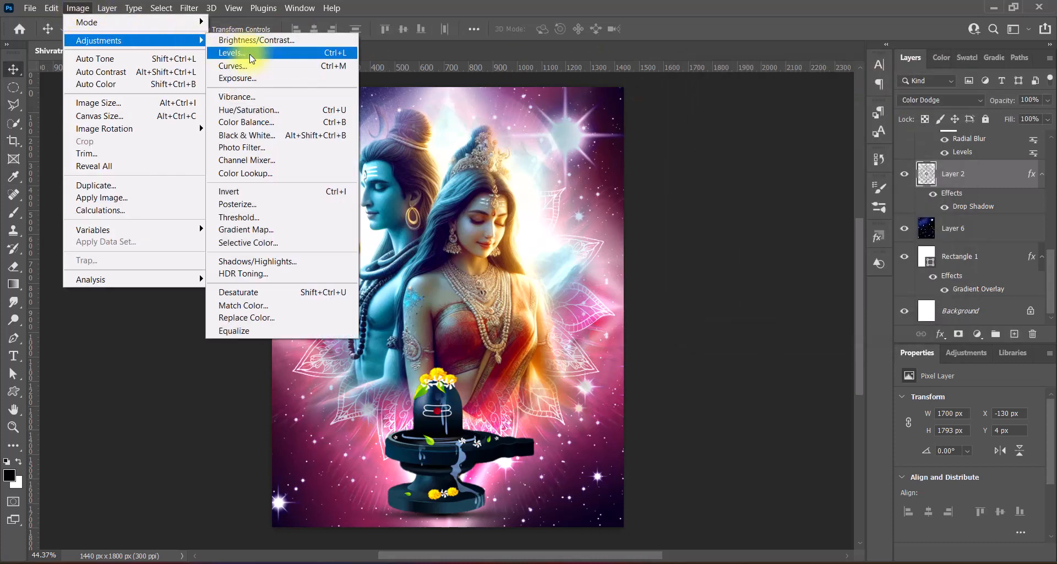
click(249, 55)
click(791, 93)
click(773, 220)
click(771, 92)
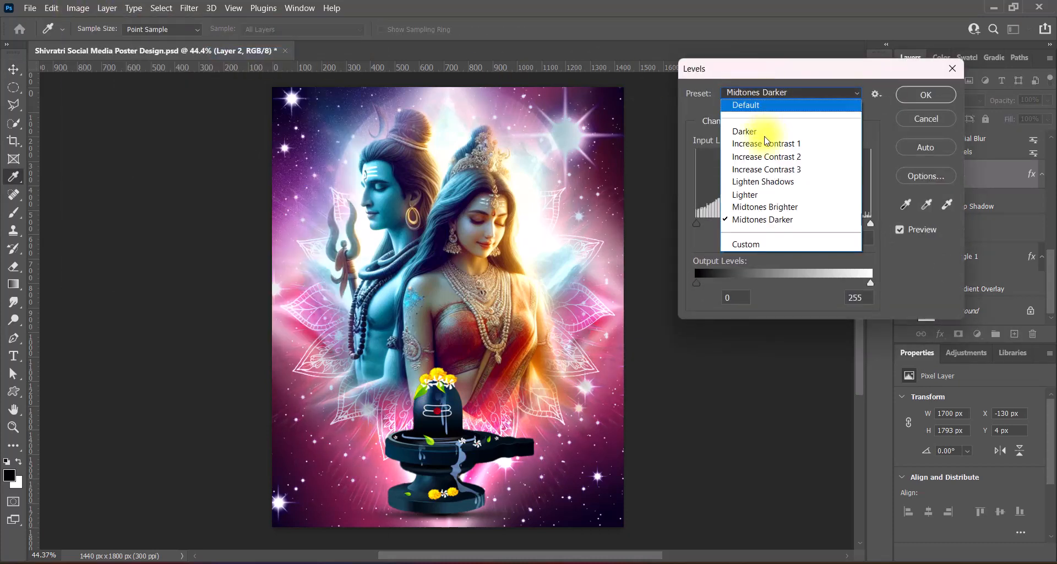
click(746, 131)
click(926, 95)
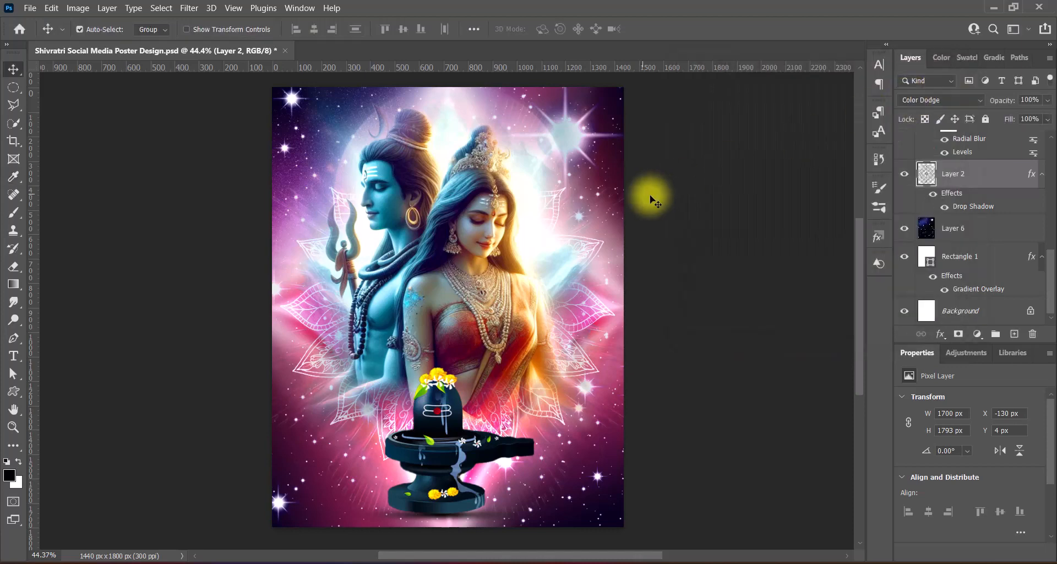
Step: Apply a Brightness/Contrast adjustment to the blurred large mandala
click(78, 8)
mouse_move(179, 42)
click(250, 42)
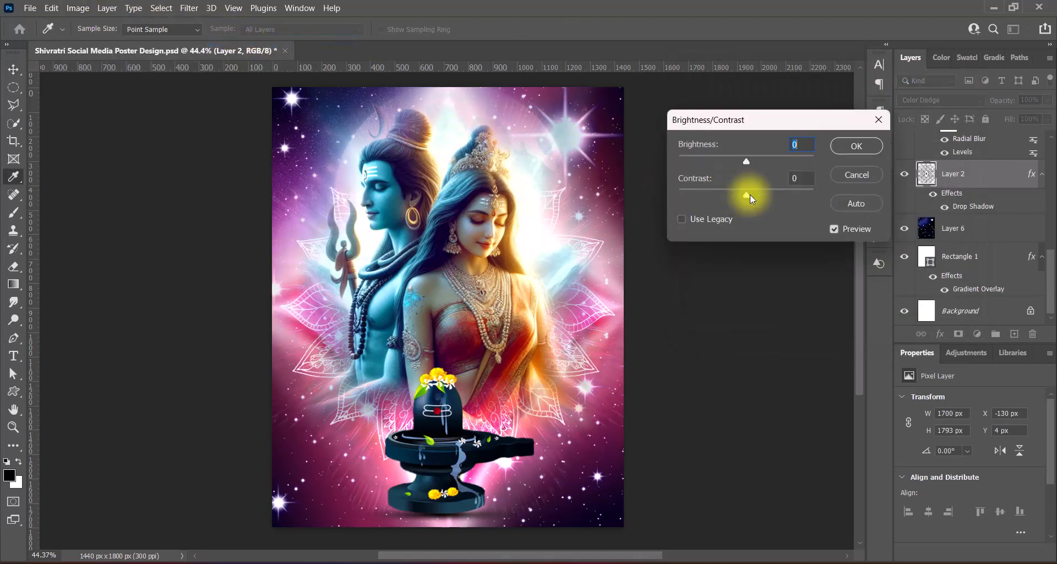
click(857, 146)
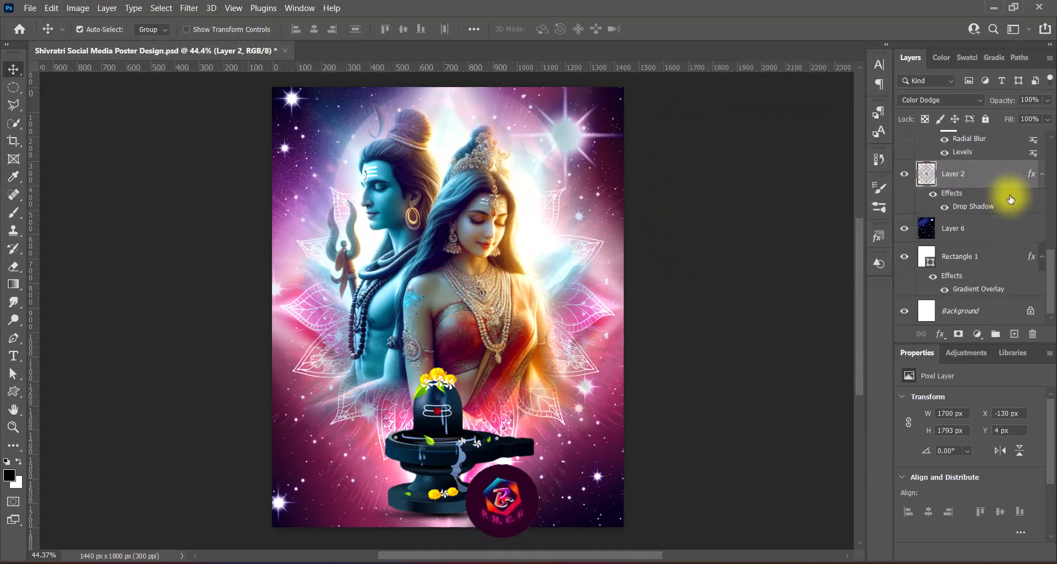
Step: Duplicate the blurred large mandala layer and group the original with its copy
right_click(935, 173)
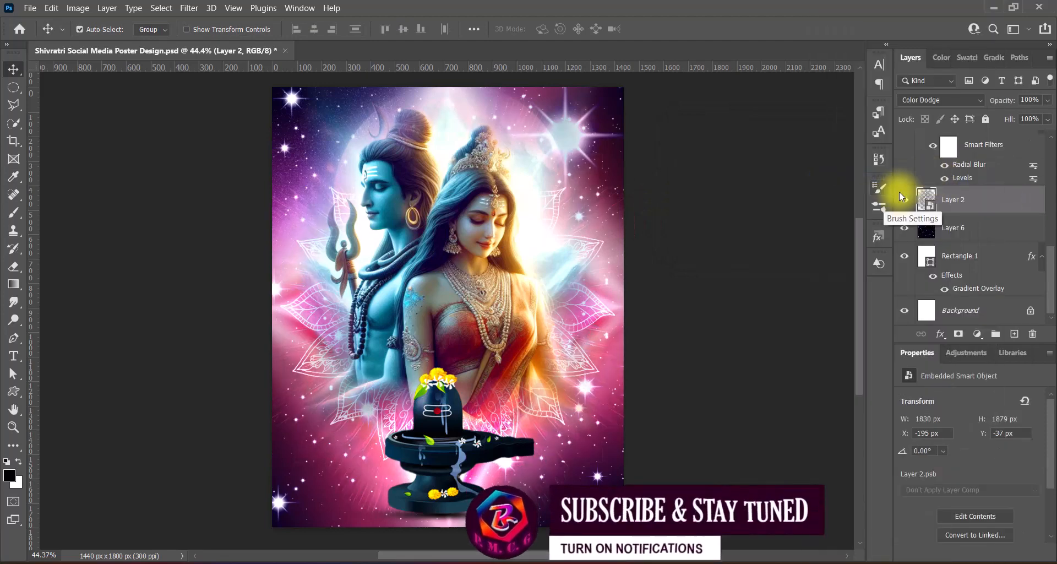
drag(900, 197, 1019, 341)
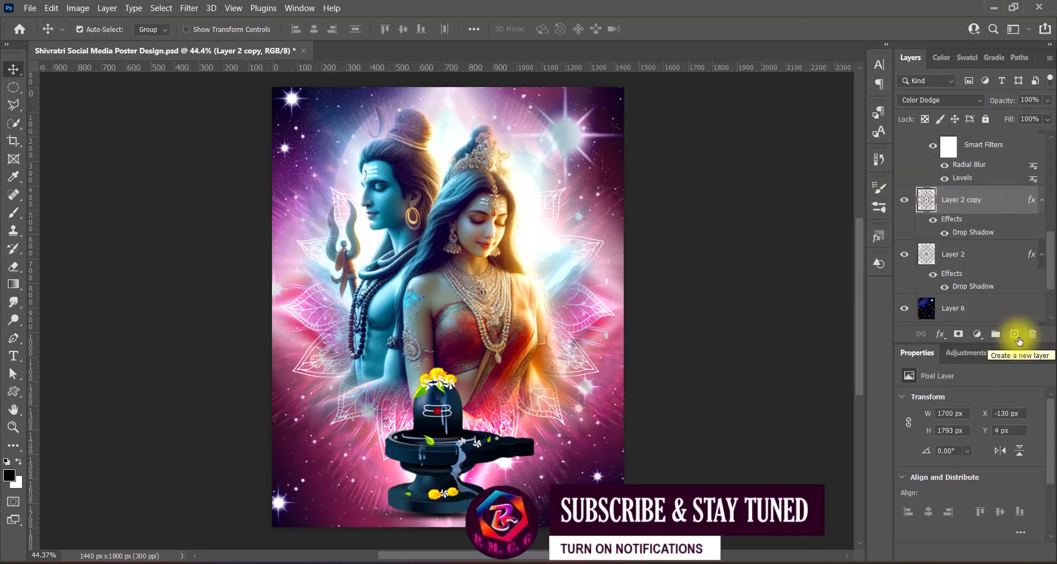
shift+click(1003, 256)
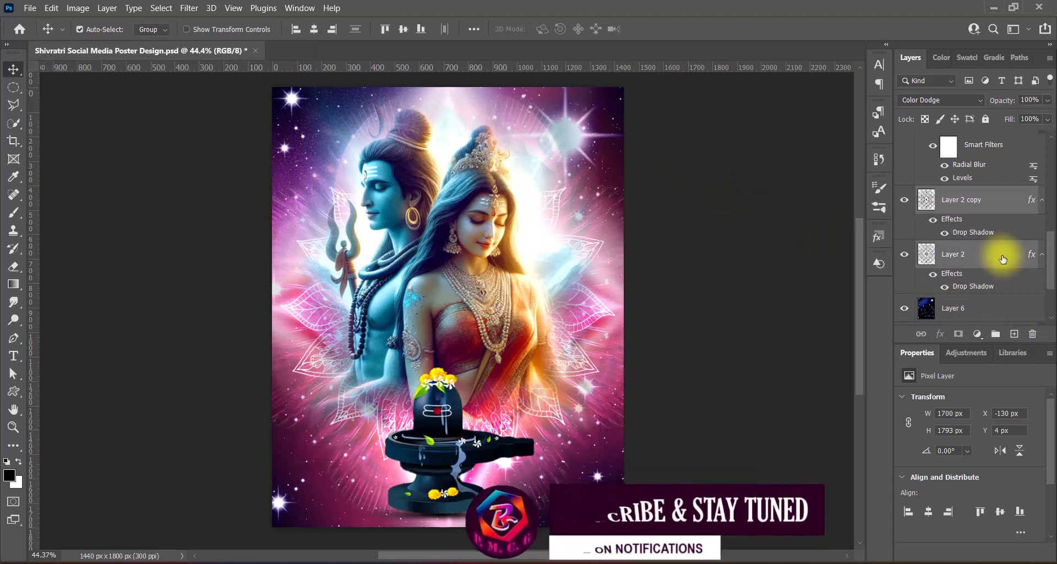
key(ctrl+g)
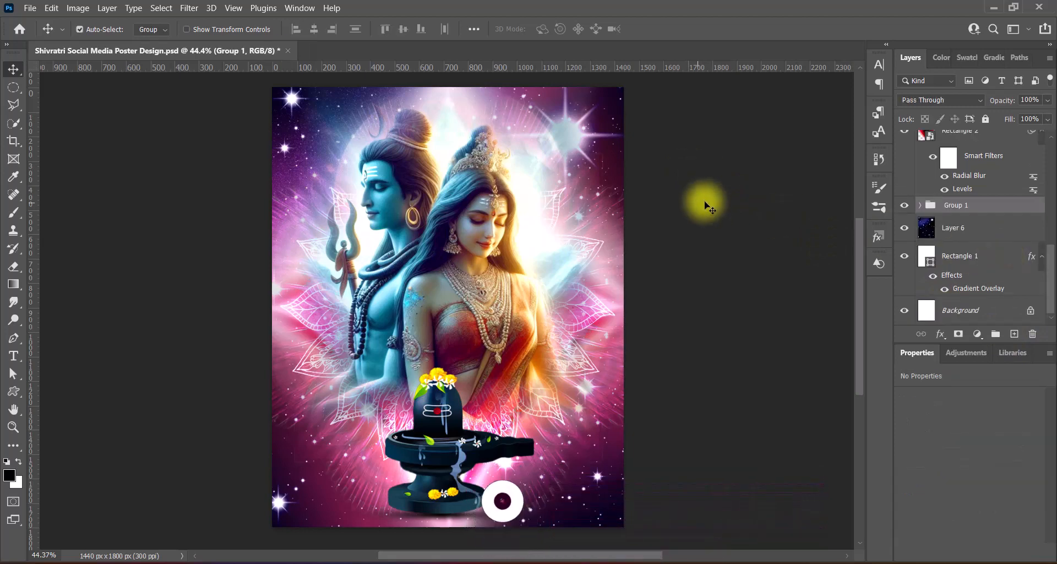
Step: Apply a Brightness/Contrast adjustment to the lotus mandala on Layer 1 with brightness -150 and contrast 100
scroll(959, 237, up, 3)
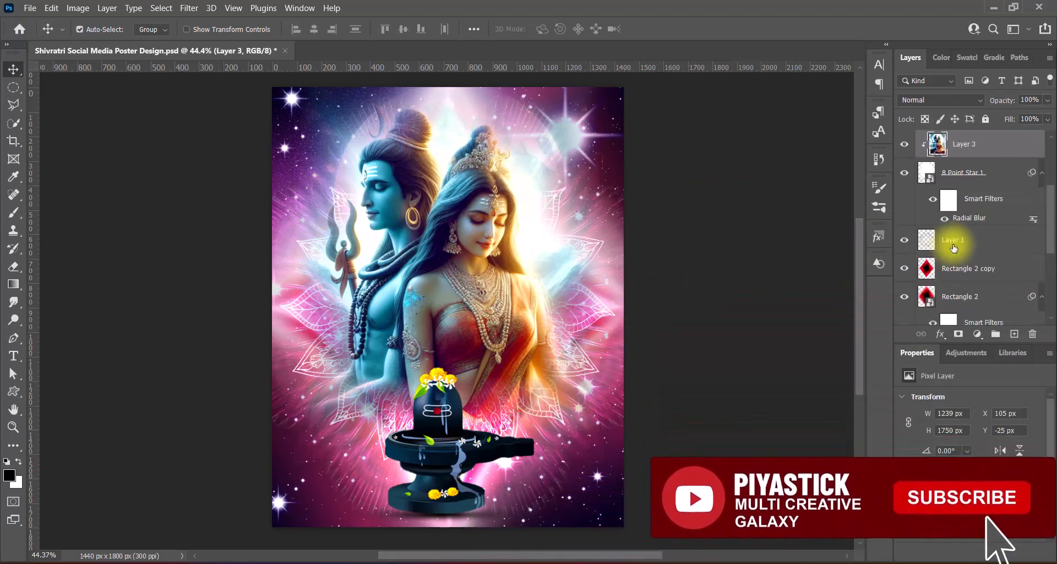
click(959, 242)
click(77, 8)
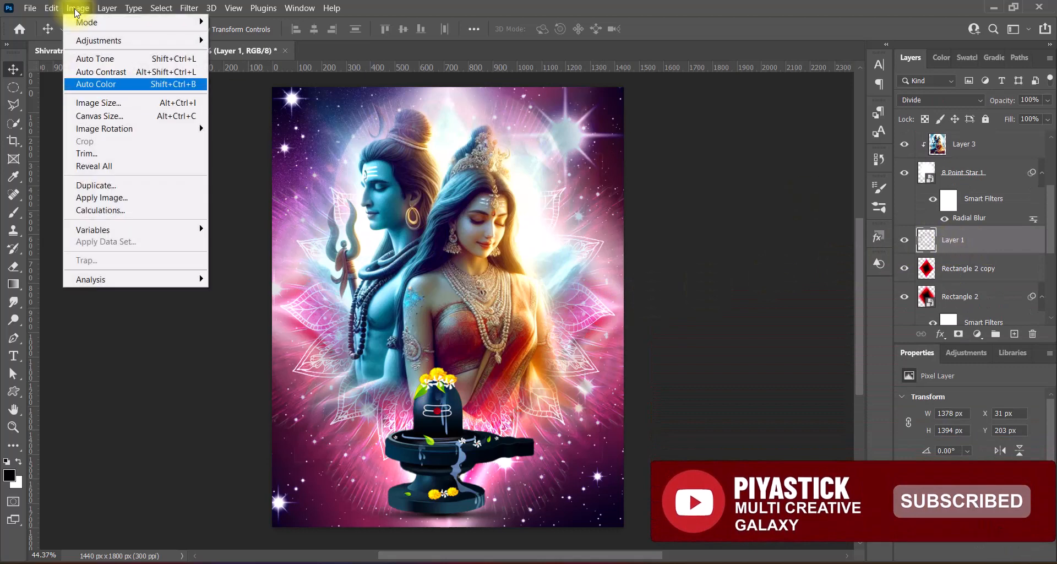
mouse_move(96, 40)
click(248, 40)
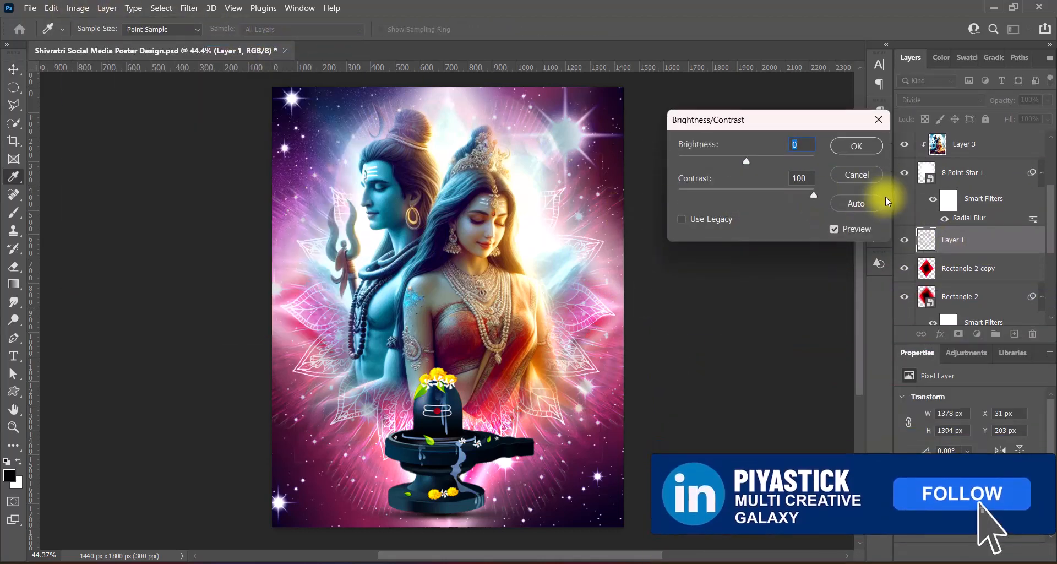
drag(744, 160, 630, 170)
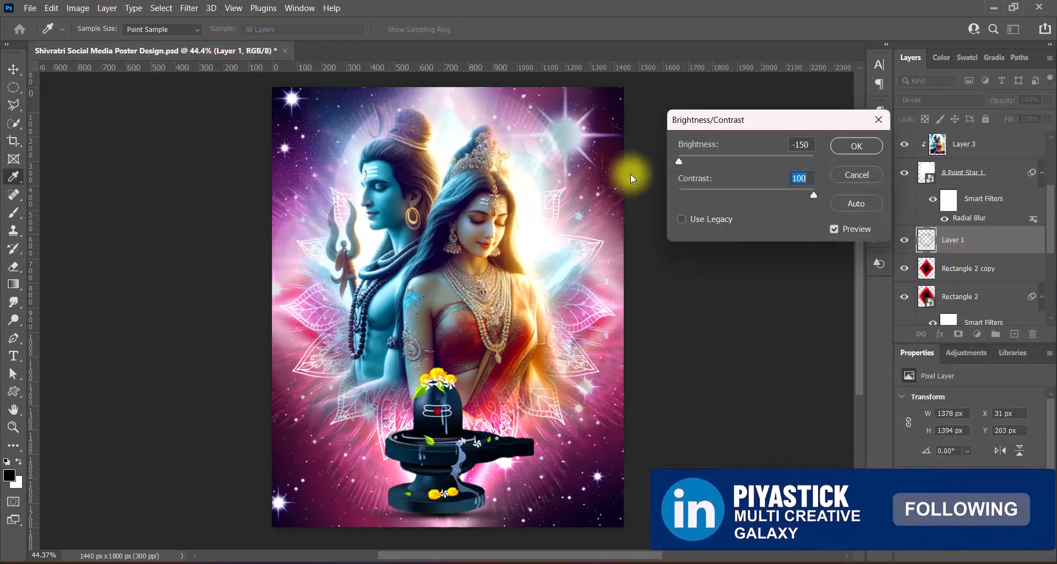
click(857, 146)
Step: Scale the lotus mandala proportionally to about 106% so its petals reach the poster's side edges
key(v)
key(ctrl+t)
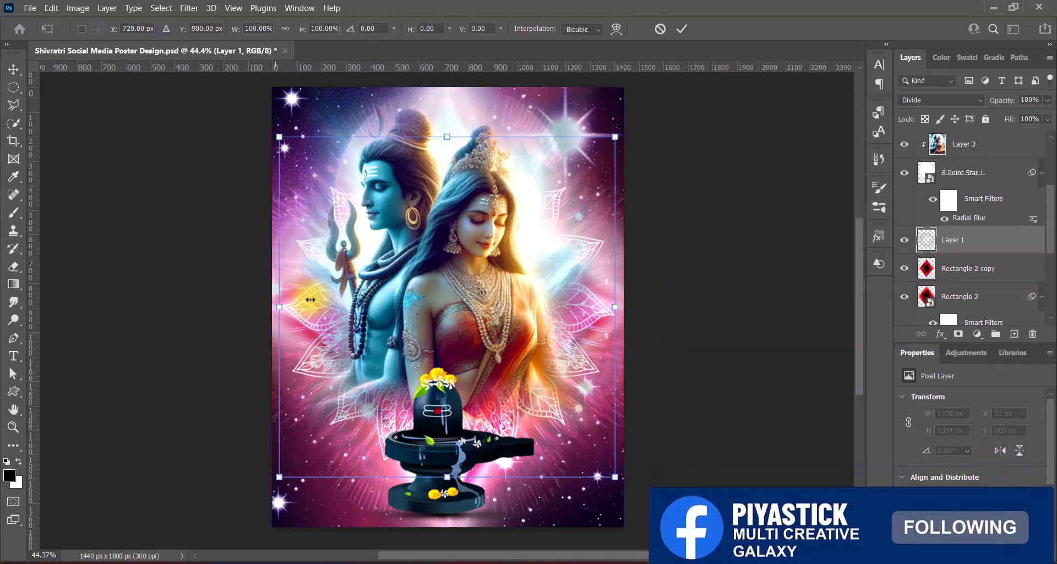
drag(279, 307, 271, 302)
drag(615, 307, 621, 304)
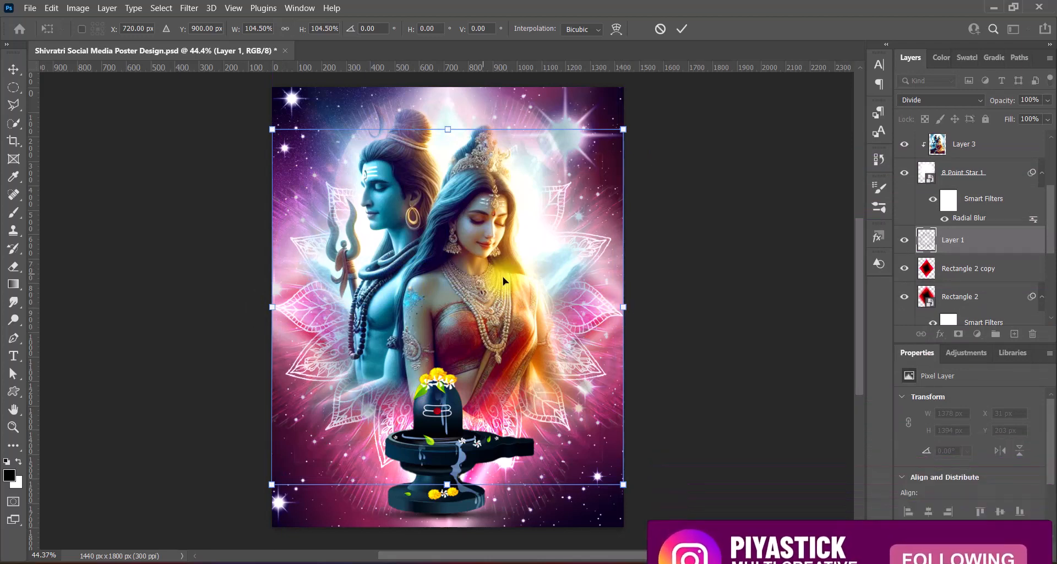
drag(447, 130, 447, 126)
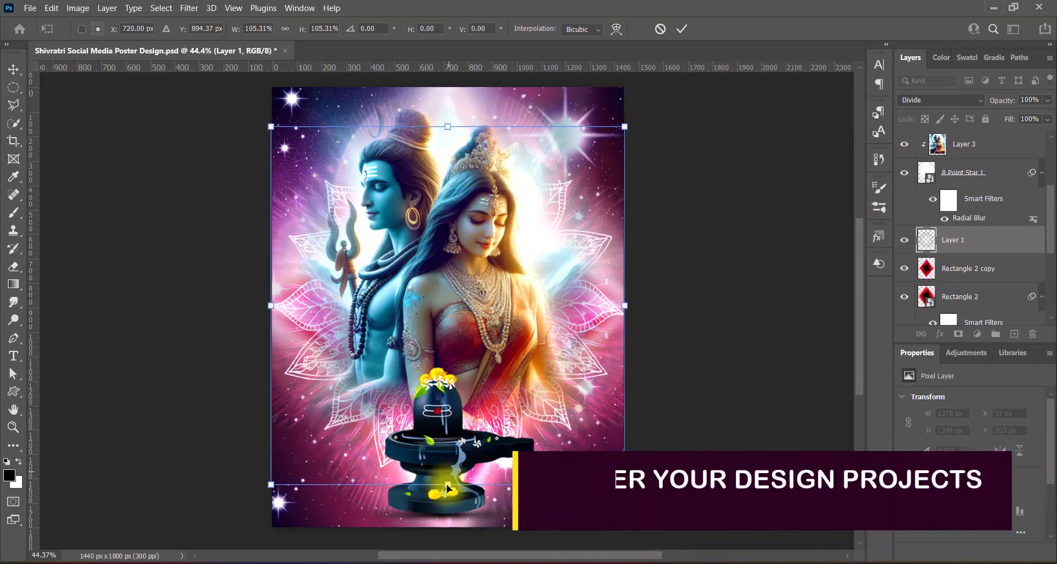
drag(448, 484, 448, 485)
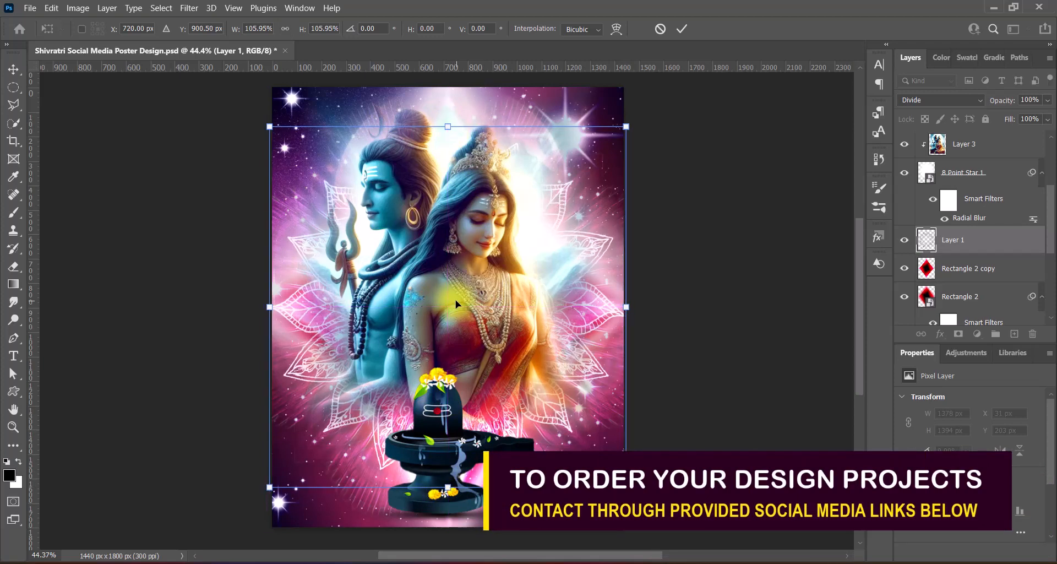
click(770, 365)
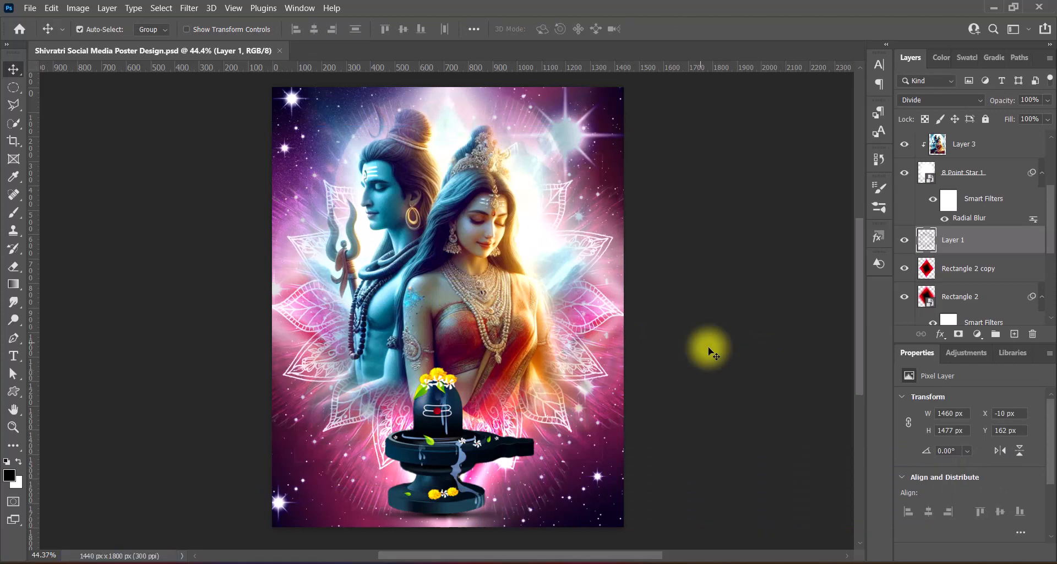
Step: Set the range of the Shivling's Outer Glow to 75%
click(442, 417)
right_click(927, 147)
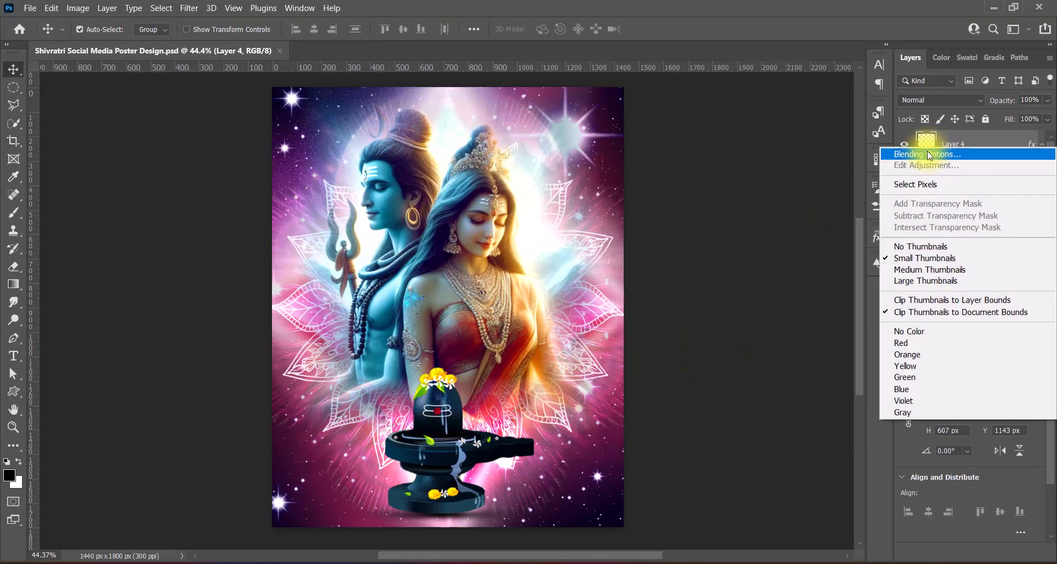
click(928, 154)
click(572, 342)
drag(809, 100, 851, 94)
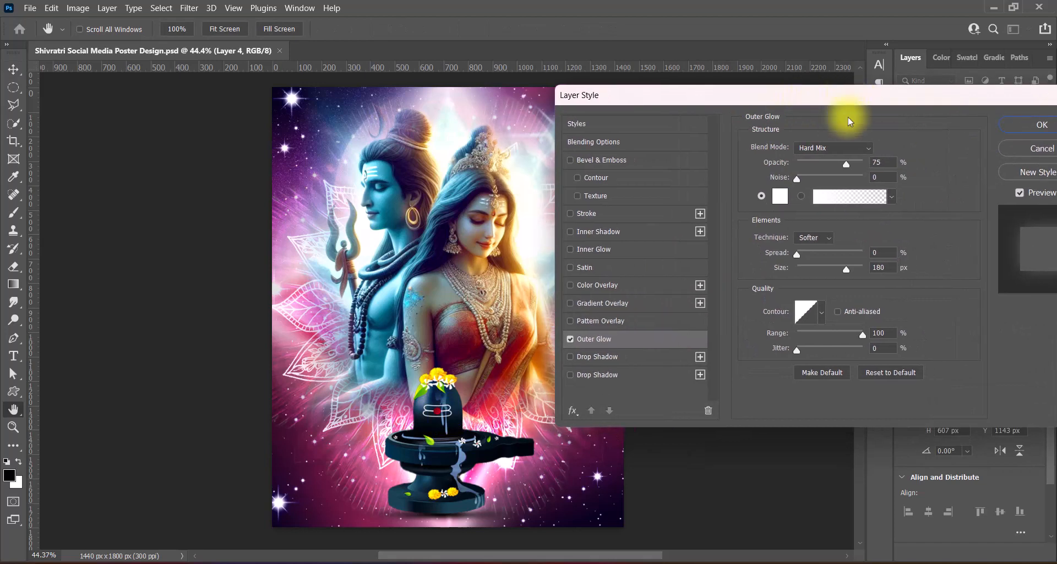
drag(862, 337, 846, 336)
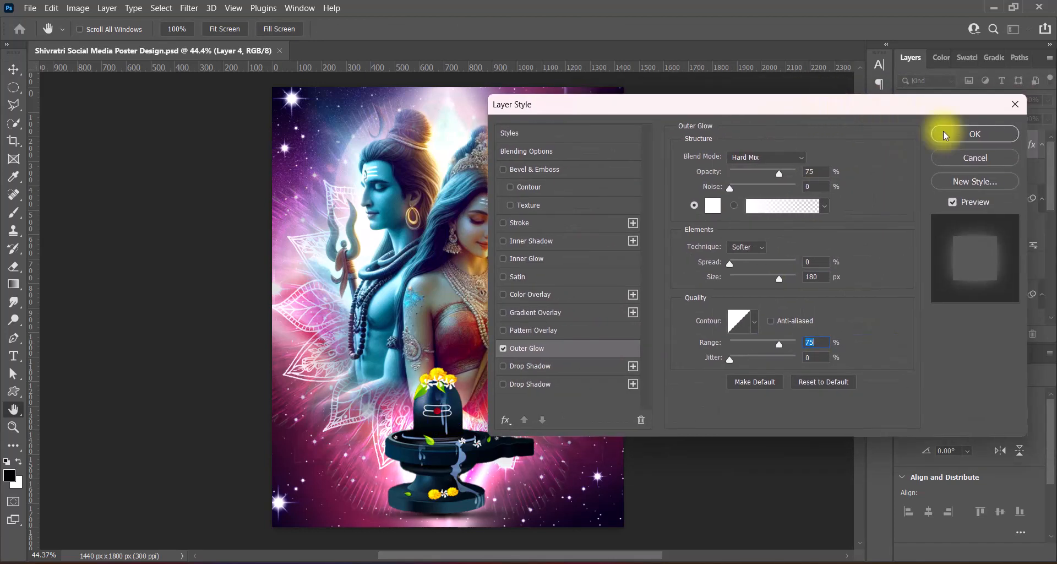
click(1030, 126)
Step: Apply a Levels adjustment with the Lighter preset to the Shivling layer and save the document
click(82, 9)
mouse_move(110, 41)
click(247, 51)
click(750, 93)
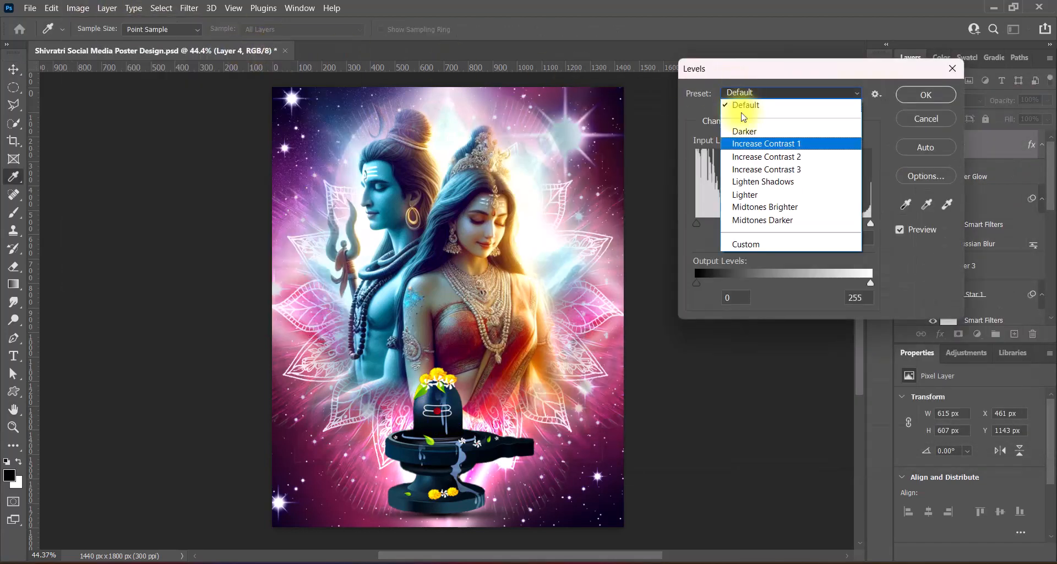
click(748, 168)
click(753, 93)
click(749, 194)
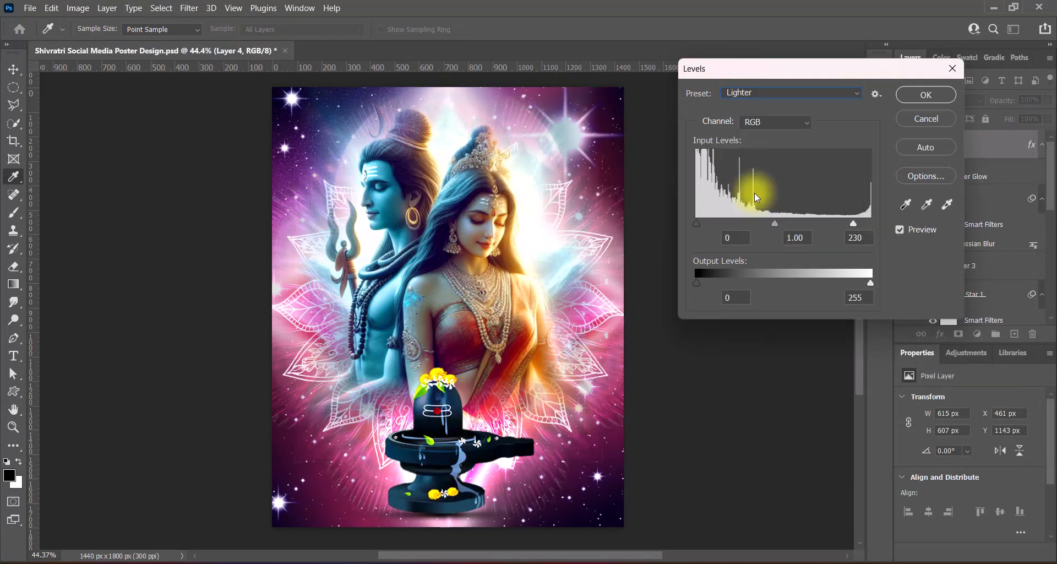
click(920, 94)
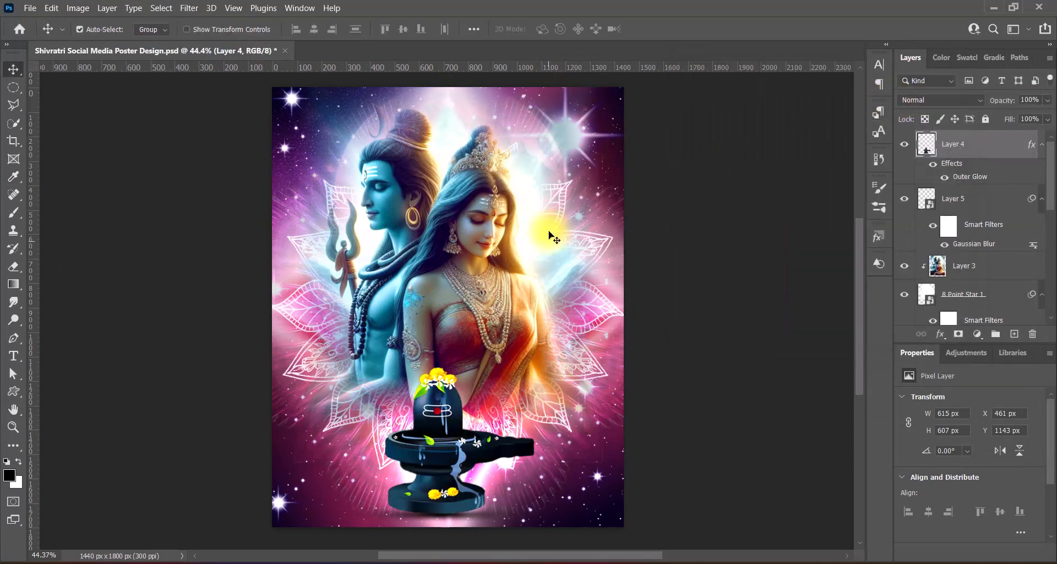
key(ctrl+s)
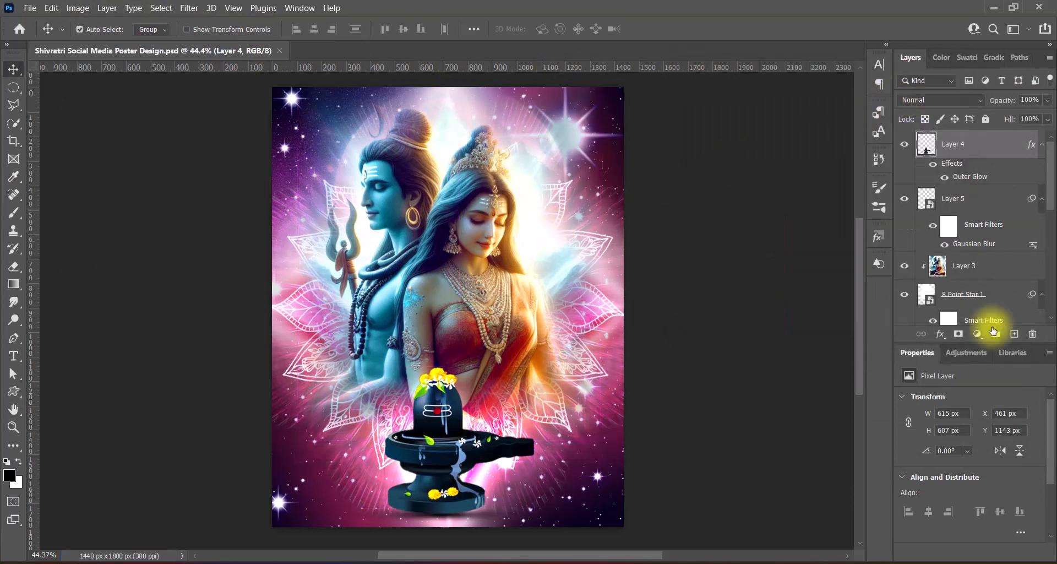
Step: Add "Shiva's Strength Shakti's Grace" on a new layer as right-aligned white horizontal text in Devitta at 16 pt
click(1014, 332)
right_click(14, 356)
click(61, 357)
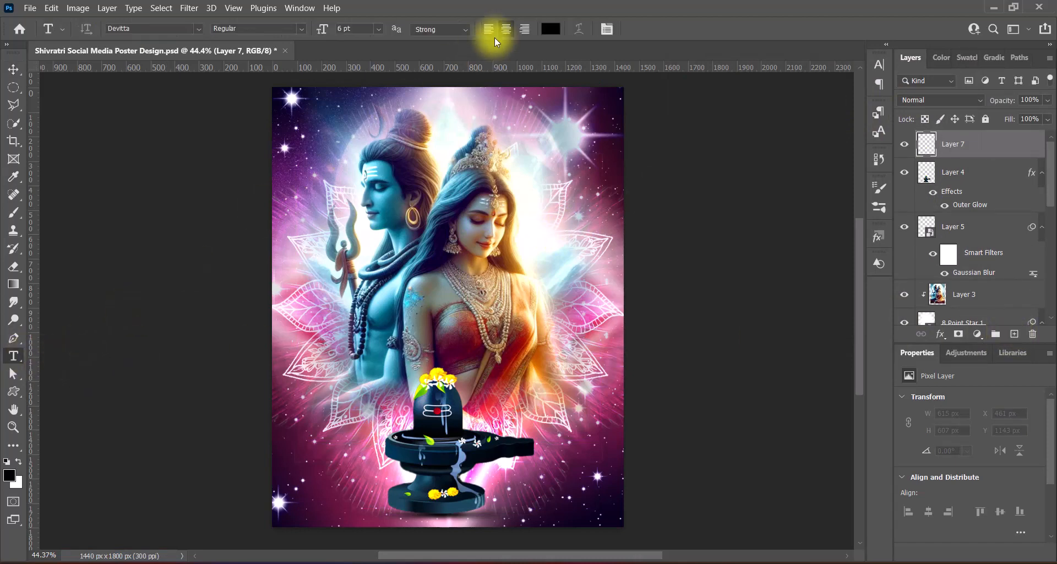
click(522, 29)
click(551, 29)
drag(746, 229, 676, 172)
click(992, 187)
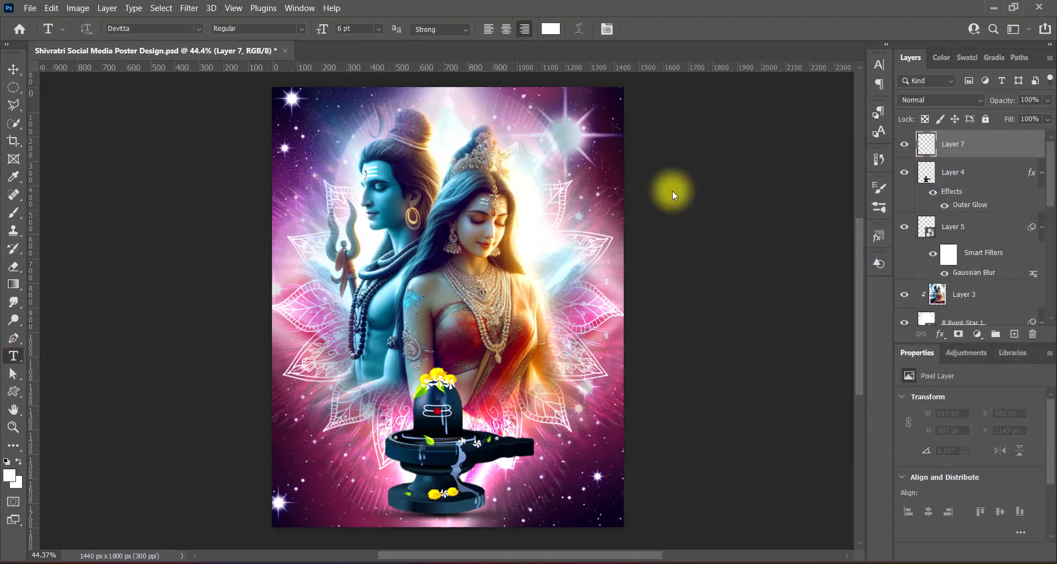
click(563, 175)
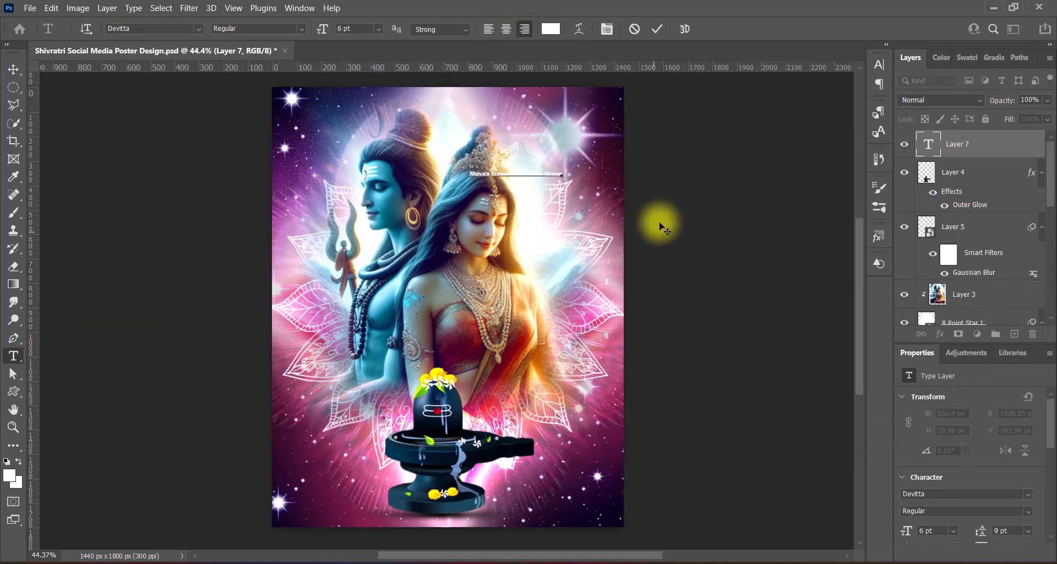
click(378, 28)
click(374, 135)
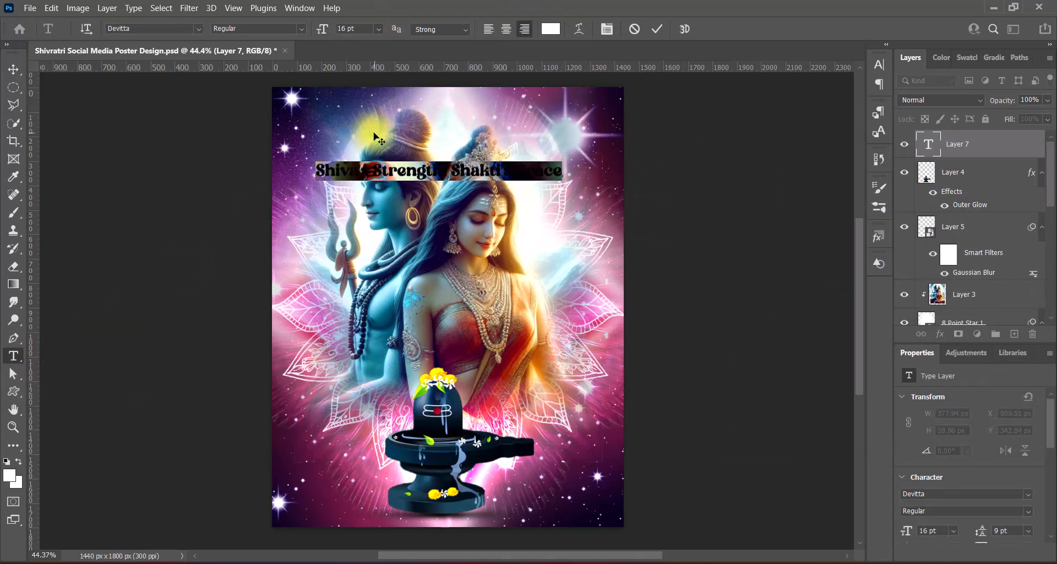
Step: Break the headline into two lines before "Shakti's" and set its size and leading to 24 pt
click(453, 169)
key(Return)
key(ctrl+a)
click(879, 64)
click(857, 101)
click(844, 216)
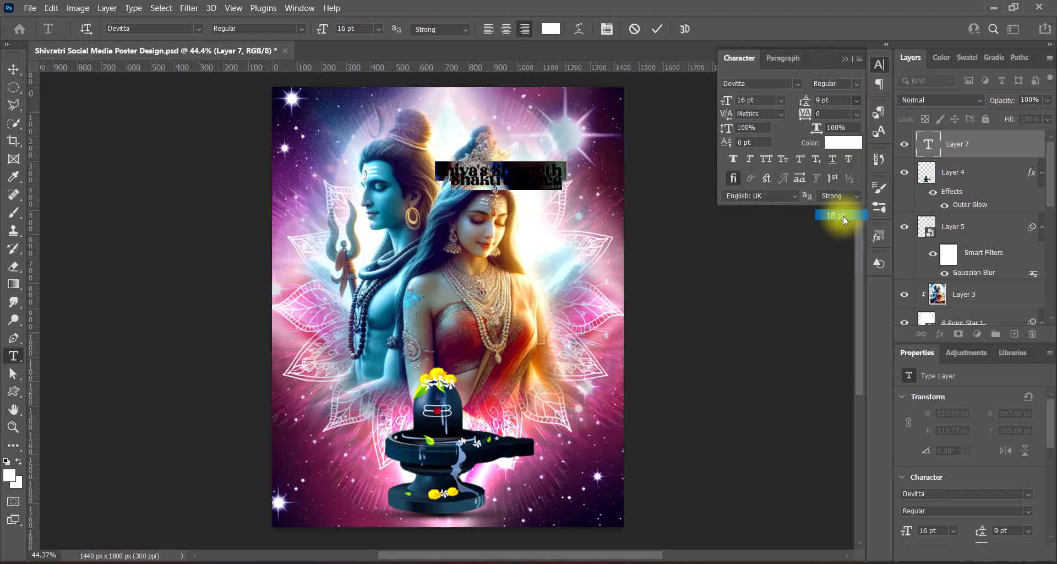
click(378, 29)
click(363, 149)
click(856, 100)
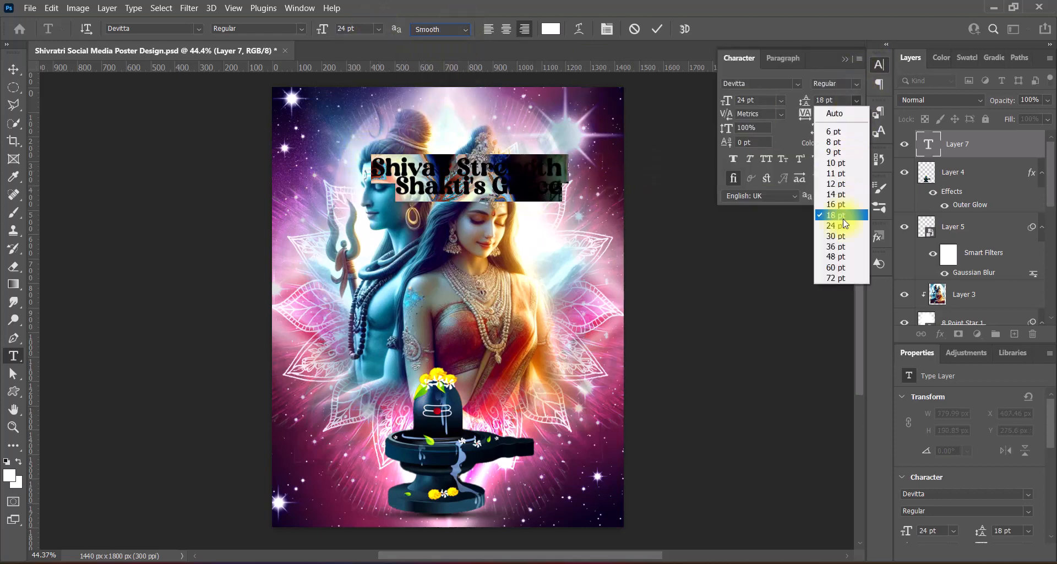
click(843, 229)
Step: Move the two-line headline to the poster's upper-right corner and scale it down to about 17.34 pt
click(13, 70)
drag(399, 171, 486, 123)
key(ctrl+t)
drag(615, 113, 605, 105)
key(Return)
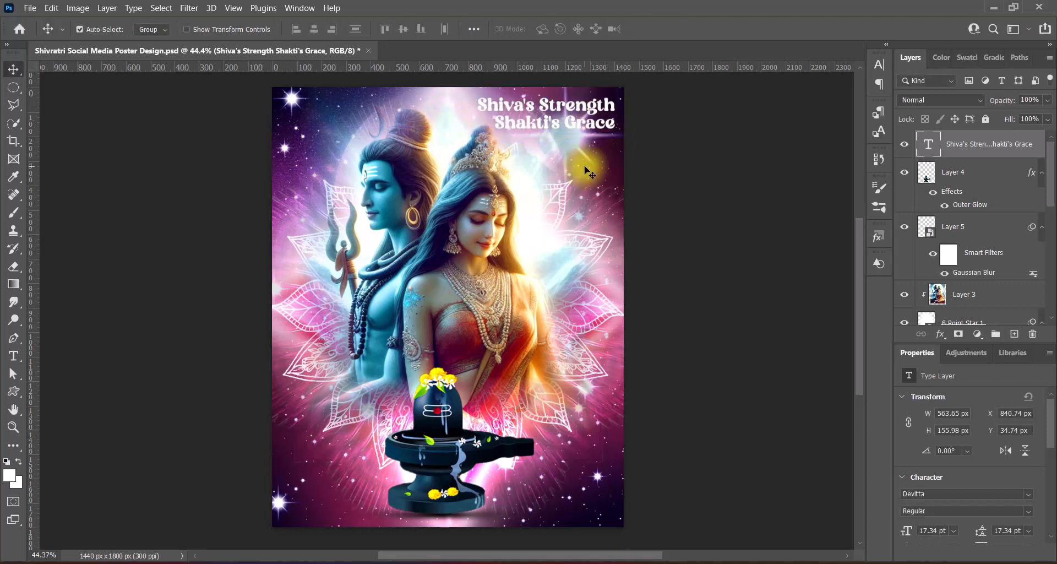
Step: Nudge the headline 12 px right and 5 px up, closer to the poster's corner
key(shift+Right)
key(Right)
key(Right)
key(Up)
key(Up)
key(Up)
key(Up)
key(Up)
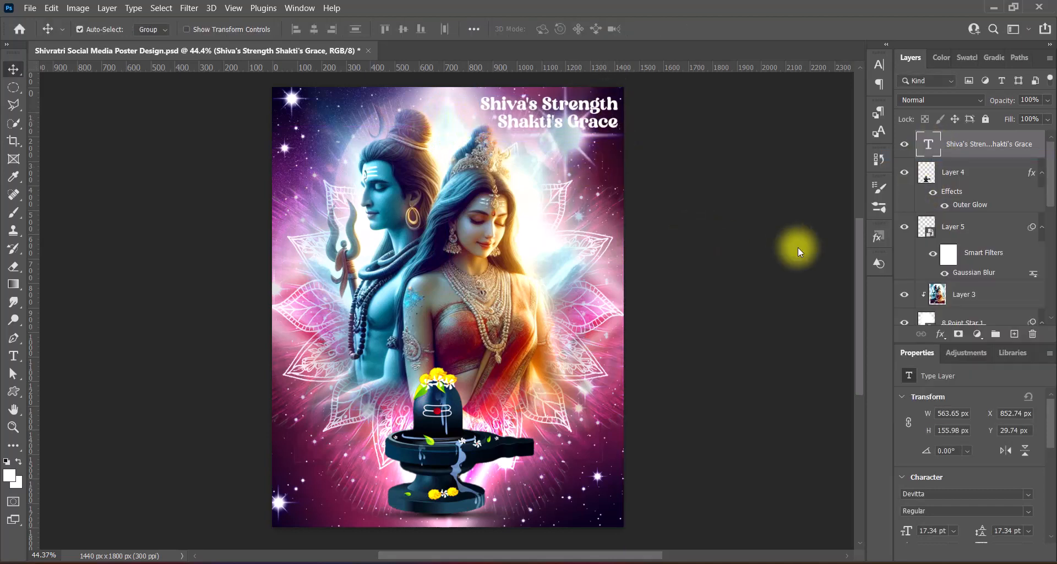
Step: Add a Drop Shadow to the headline with 75% opacity, 90° angle, 6 px distance and 6% spread
double_click(1038, 145)
click(623, 363)
click(648, 365)
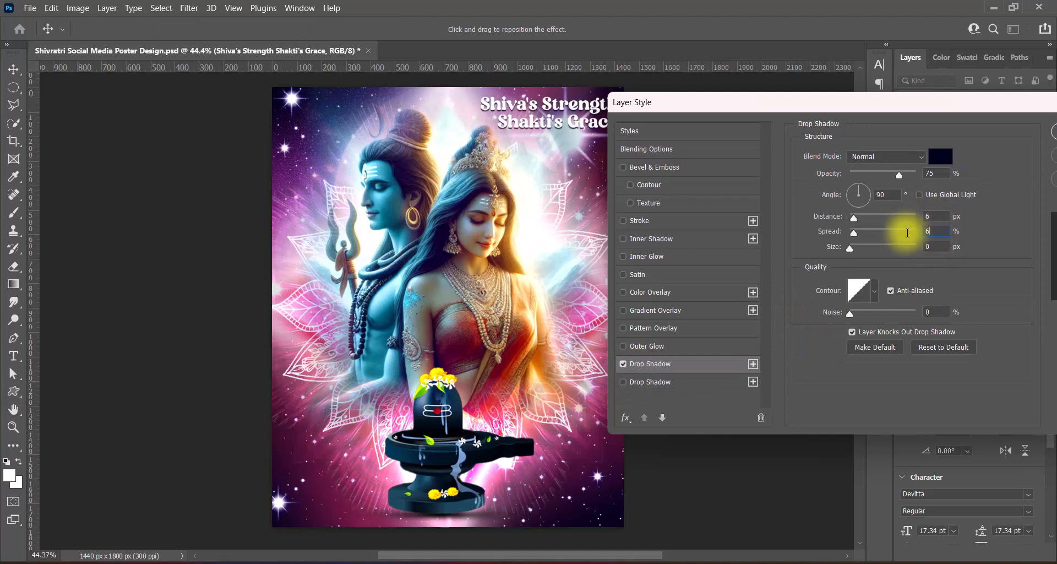
Step: Add a second, black Drop Shadow to the headline with 0 px distance, a larger size and reduced opacity
click(623, 382)
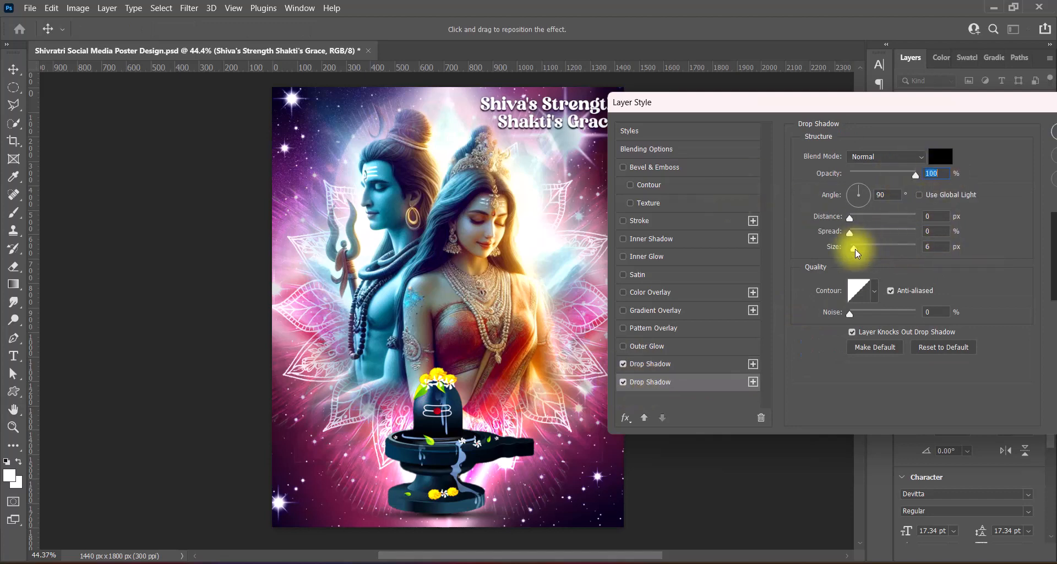
drag(854, 248, 867, 248)
drag(931, 103, 862, 107)
drag(845, 179, 832, 181)
click(1022, 135)
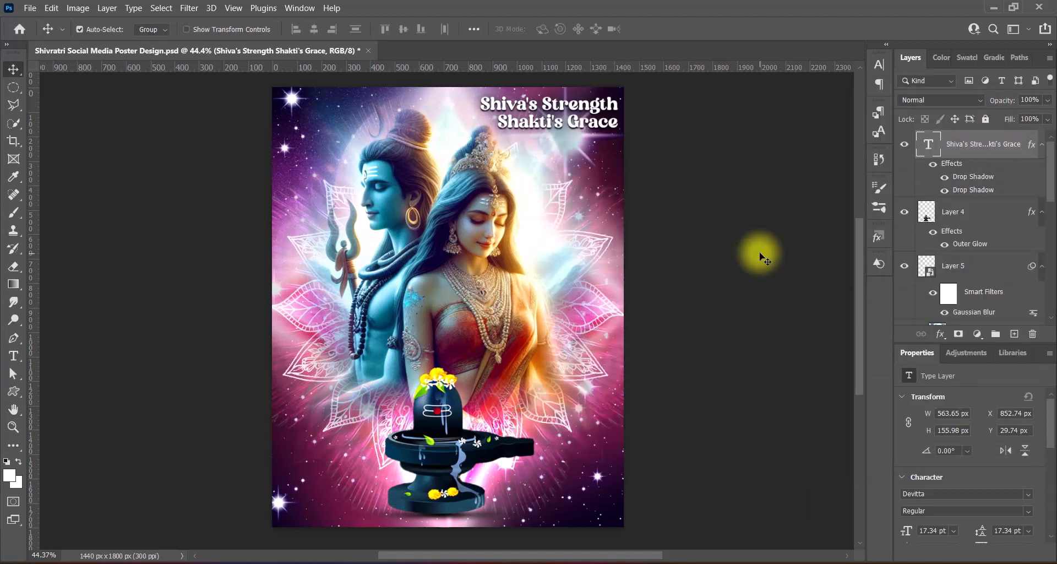
Step: Set the leading of the "Shakti's Grace" line to 21 pt
triple_click(582, 123)
key(ctrl+c)
click(883, 66)
click(862, 100)
click(841, 220)
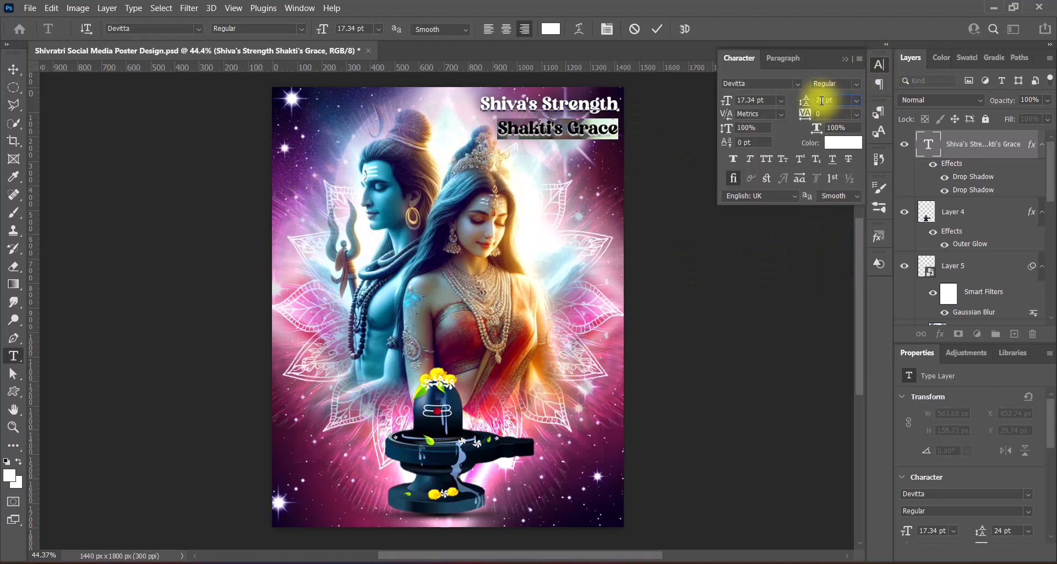
double_click(821, 100)
text(21)
click(854, 56)
click(657, 29)
key(v)
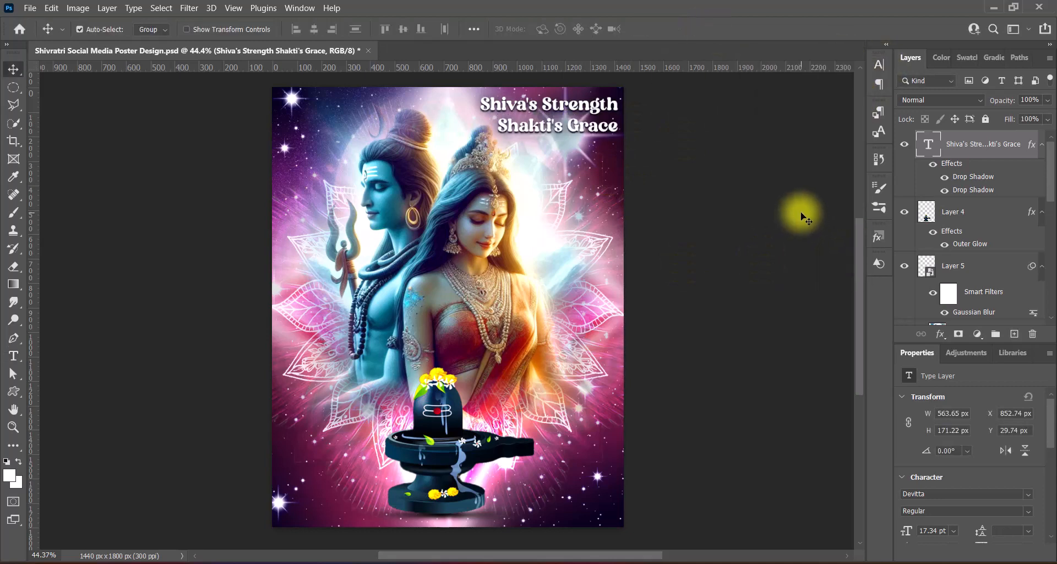
Step: Center the headline on a single line and remove "Shakti's Grace" from it, keeping only "Shiva's Strength"
double_click(594, 108)
drag(482, 105, 651, 133)
click(506, 30)
click(560, 127)
key(BackSpace)
click(657, 29)
drag(612, 106, 405, 105)
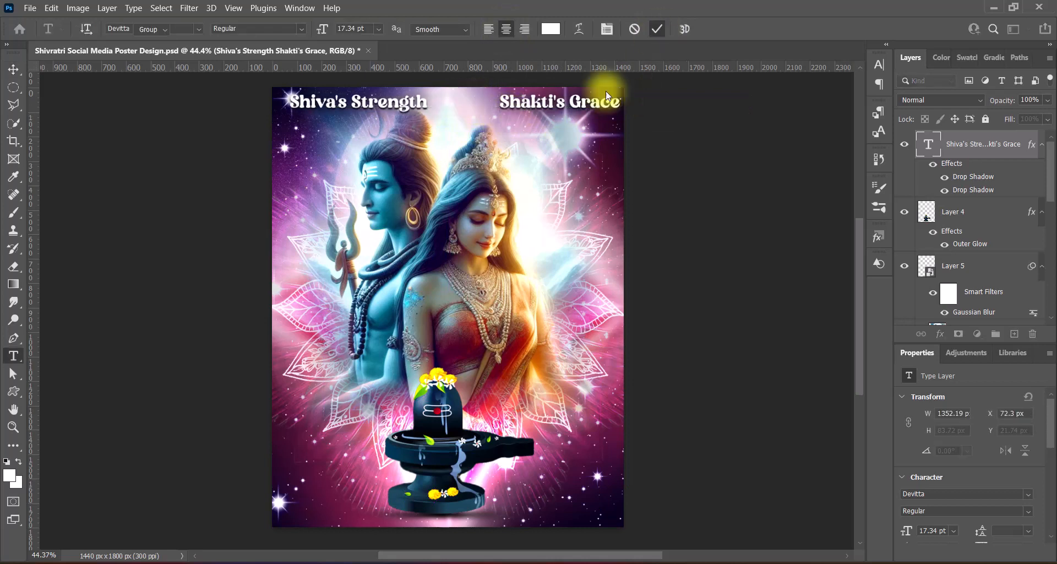
drag(606, 91, 589, 111)
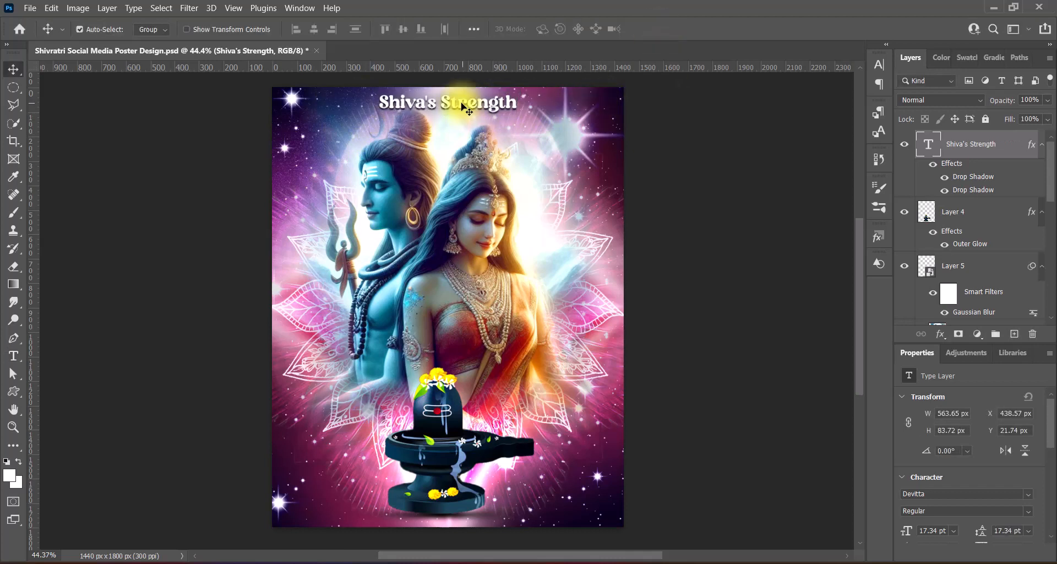
Step: Break "Shiva's Strength" into two left-aligned lines and place it in the poster's upper-left corner
double_click(451, 110)
key(ctrl+a)
click(488, 28)
key(ctrl+Return)
key(v)
drag(520, 121, 324, 138)
Step: Set the font size of the "Shiva's Strength" text to 18 pt
double_click(336, 135)
key(ctrl+a)
click(393, 29)
click(358, 142)
click(657, 29)
key(v)
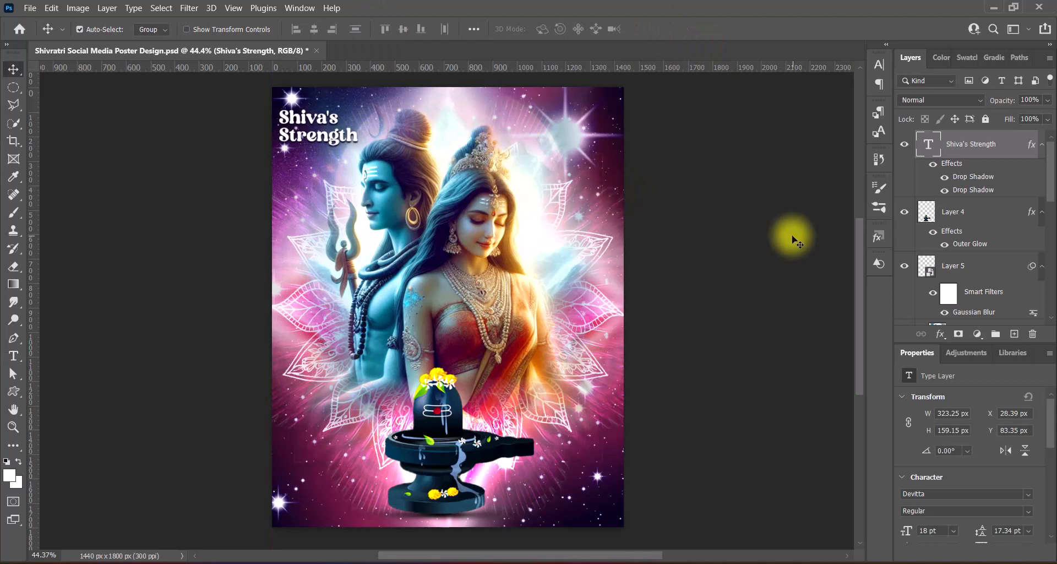
Step: Paste "Shakti's Grace" as new text on its own layer and break it into two lines
key(ctrl+shift+alt+n)
key(t)
click(554, 126)
key(ctrl+v)
click(568, 129)
key(Return)
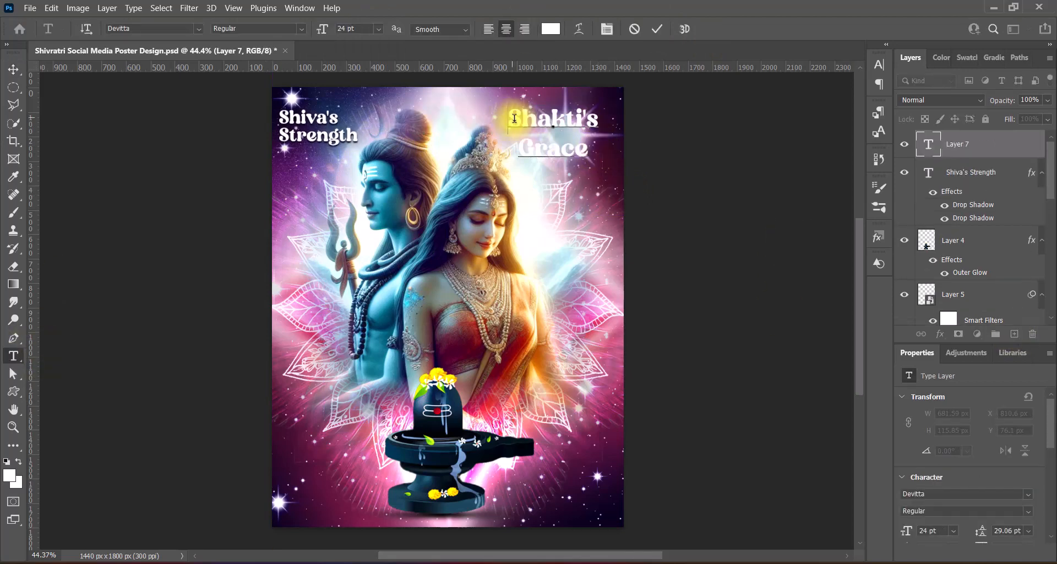
Step: Right-align "Shakti's Grace", move it beside Parvati's crown and give it two drop shadows
key(ctrl+a)
click(524, 29)
click(13, 69)
drag(512, 123, 612, 170)
right_click(969, 142)
click(975, 153)
Step: Try another font size for "Shakti's Grace" and return the text to 24 pt
double_click(587, 161)
click(379, 29)
click(362, 165)
click(657, 29)
double_click(613, 125)
click(379, 29)
click(361, 151)
click(656, 30)
Step: Set the leading of the "Grace" line to 24 pt and move the text slightly lower beside Parvati's face
double_click(585, 195)
drag(545, 196, 670, 196)
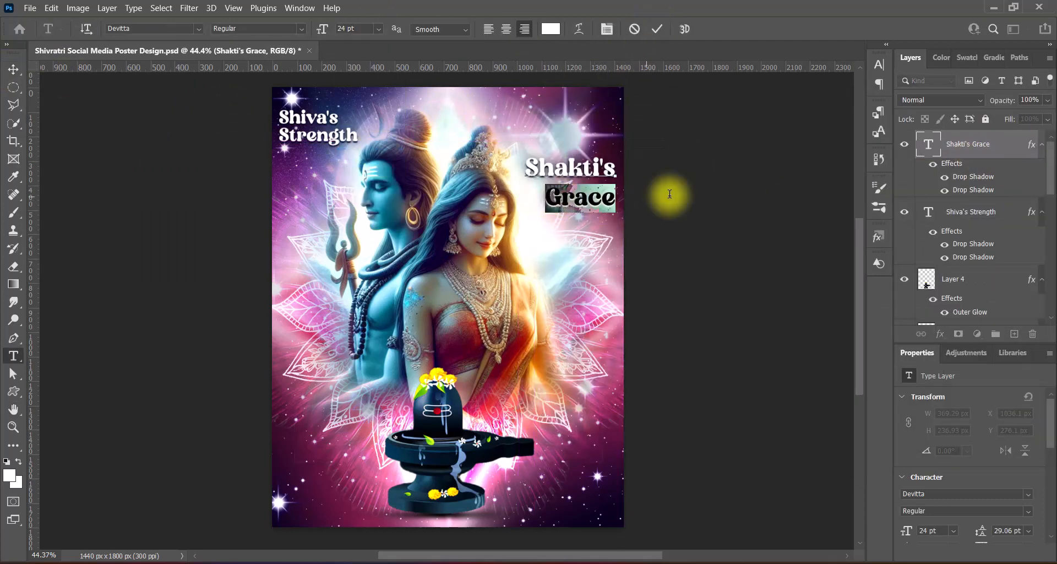
click(880, 64)
click(863, 100)
click(842, 224)
click(657, 29)
drag(598, 217, 601, 235)
Step: Reposition "Shiva's Strength" slightly higher in its corner, nudge it 6 px right and save the document
click(287, 119)
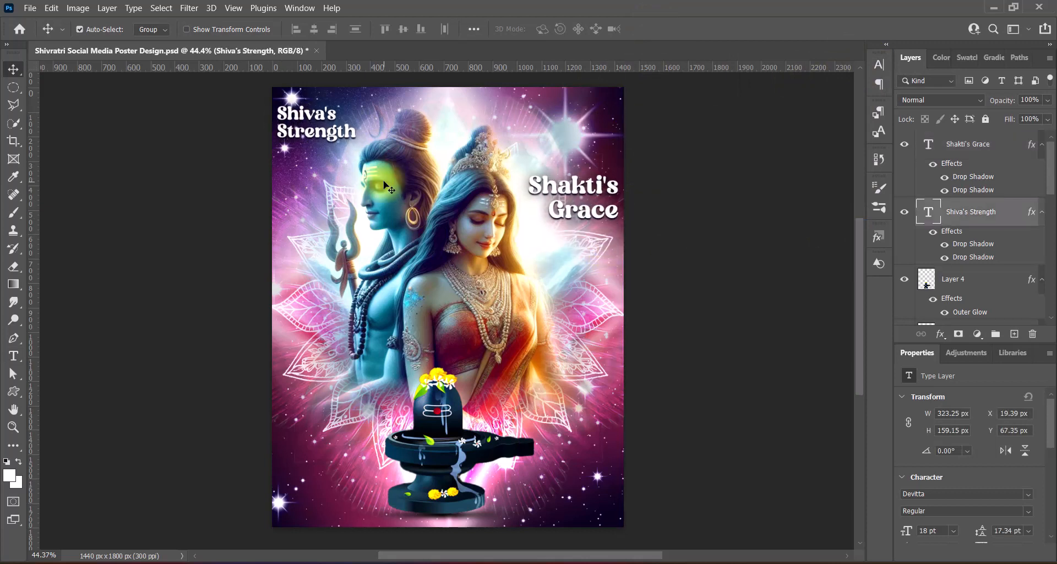
key(Right)
key(Right)
key(Right)
key(Right)
key(Right)
key(Right)
key(ctrl+s)
Step: Add the centered text "Mahashivratri Blessings Await" on a new layer above the others
click(1028, 144)
click(1014, 334)
right_click(13, 356)
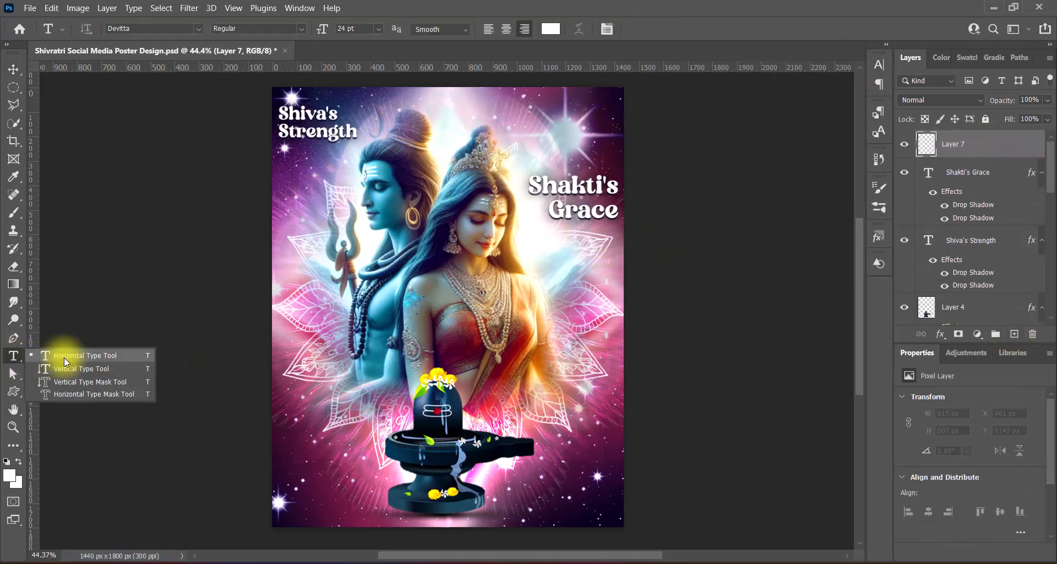
click(64, 361)
click(436, 324)
text(Blessings Await)
key(ctrl+a)
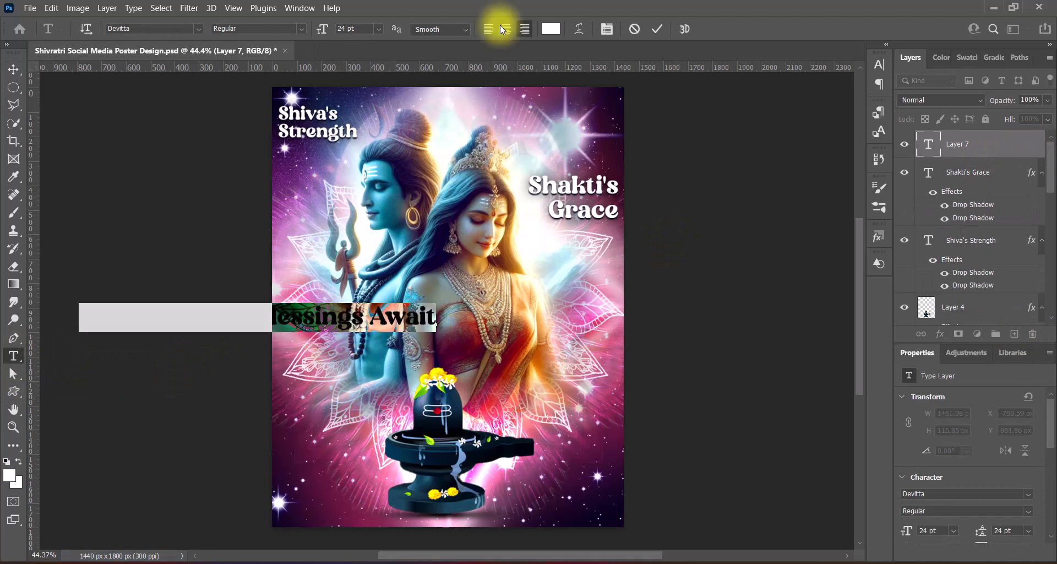
click(504, 29)
Step: Change the Mahashivratri greeting's font to Exotc350 Bd BT and move the text down across the Shivling
click(199, 29)
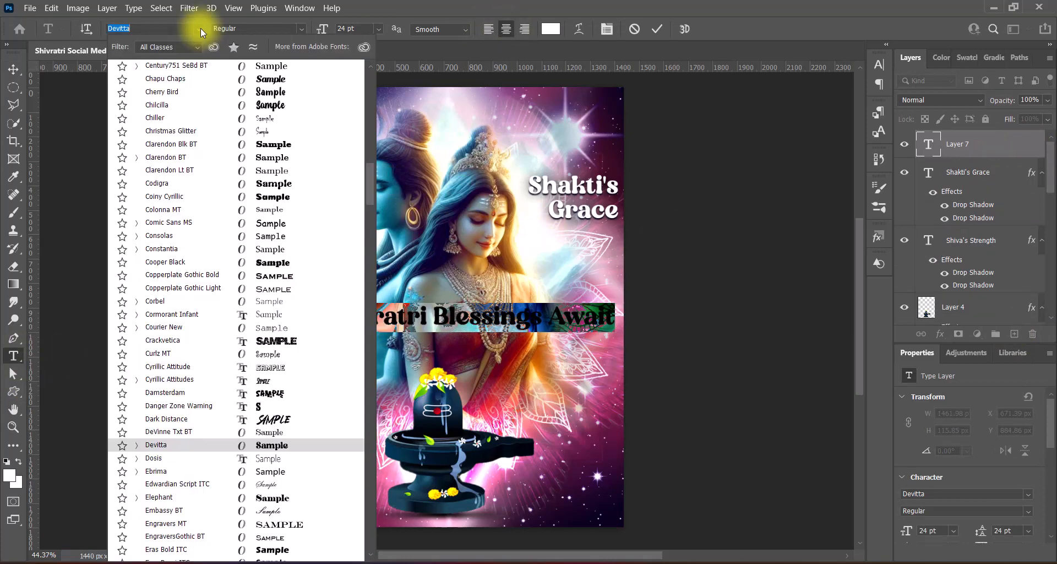
scroll(274, 477, down, 4)
click(267, 477)
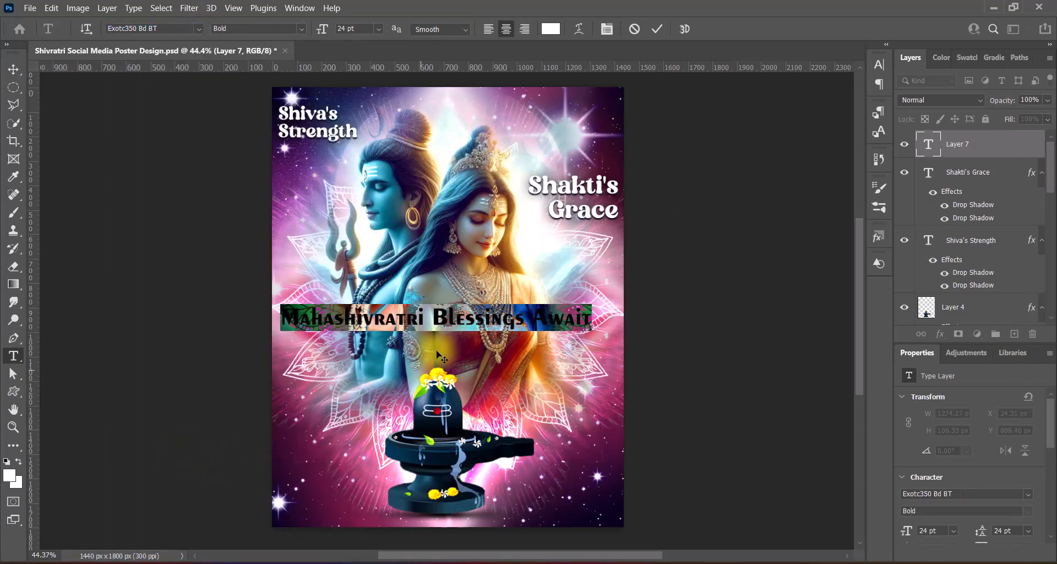
key(ctrl+Return)
key(v)
drag(436, 317, 584, 418)
Step: Set "Blessings Await" to 18 pt and break it onto its own line below "Mahashivratri"
double_click(444, 417)
click(378, 28)
click(361, 133)
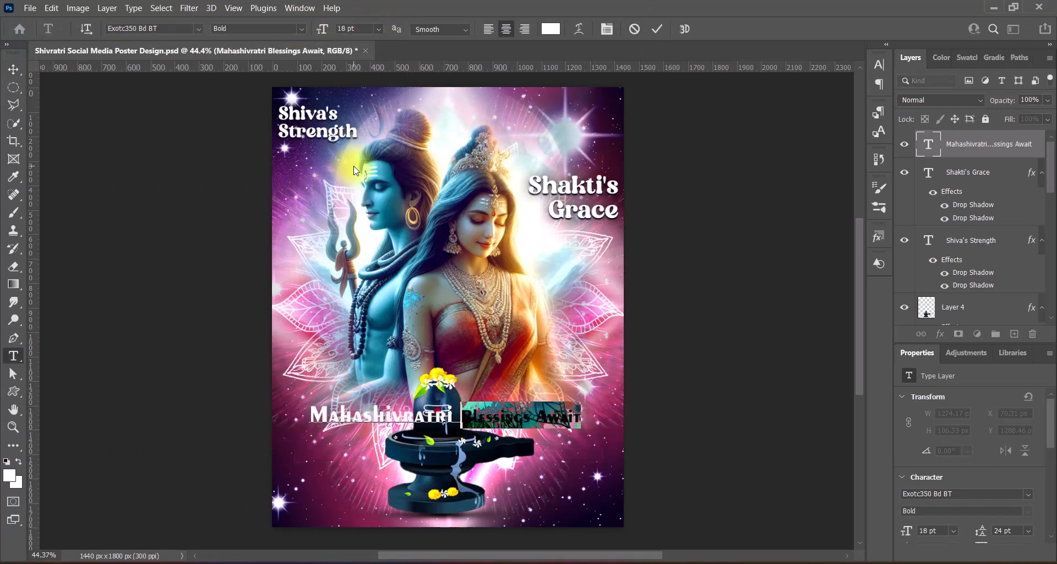
click(463, 409)
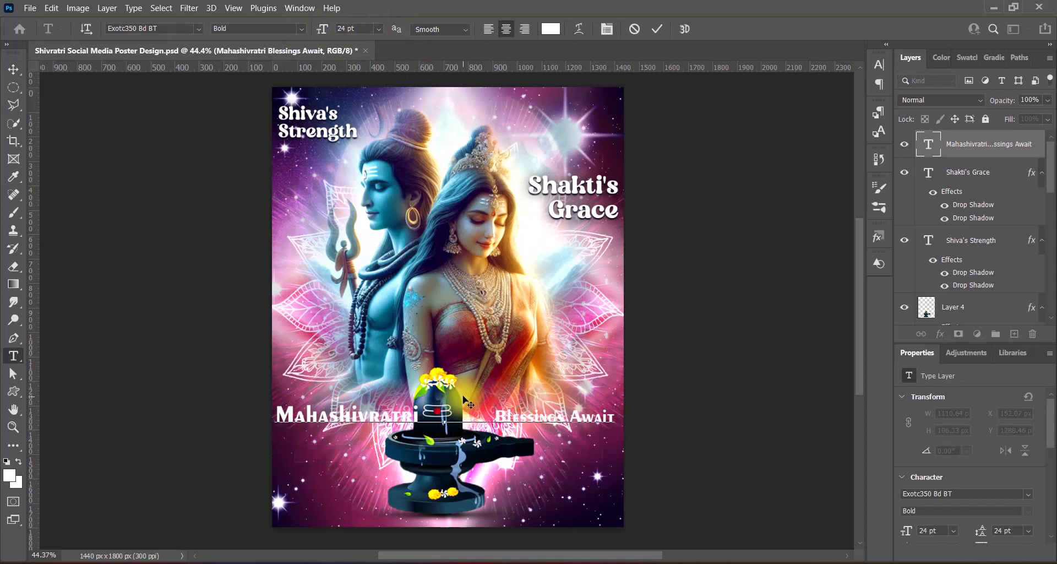
key(BackSpace)
key(Return)
click(13, 70)
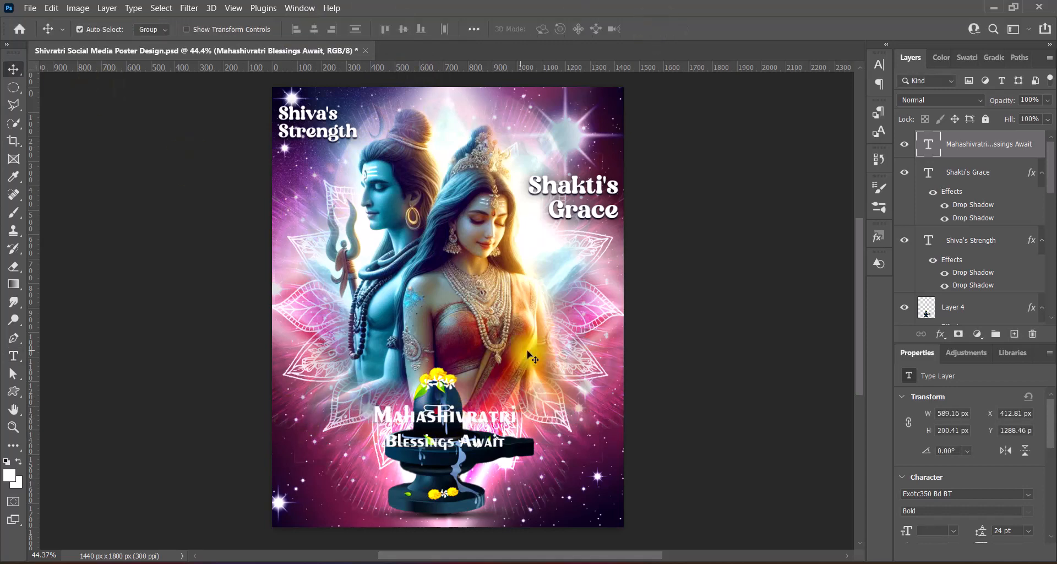
Step: Move the two-line greeting to the poster's lower-right corner and set the leading of "Blessings Await" to 18 pt
drag(458, 417, 633, 472)
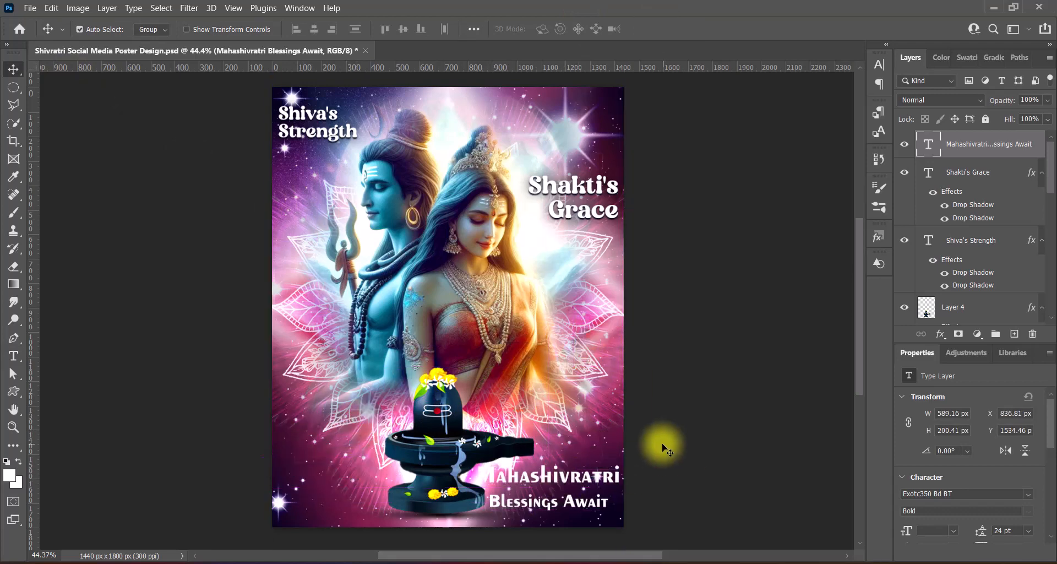
double_click(581, 499)
drag(489, 502, 611, 503)
click(879, 65)
click(857, 102)
click(837, 216)
click(657, 29)
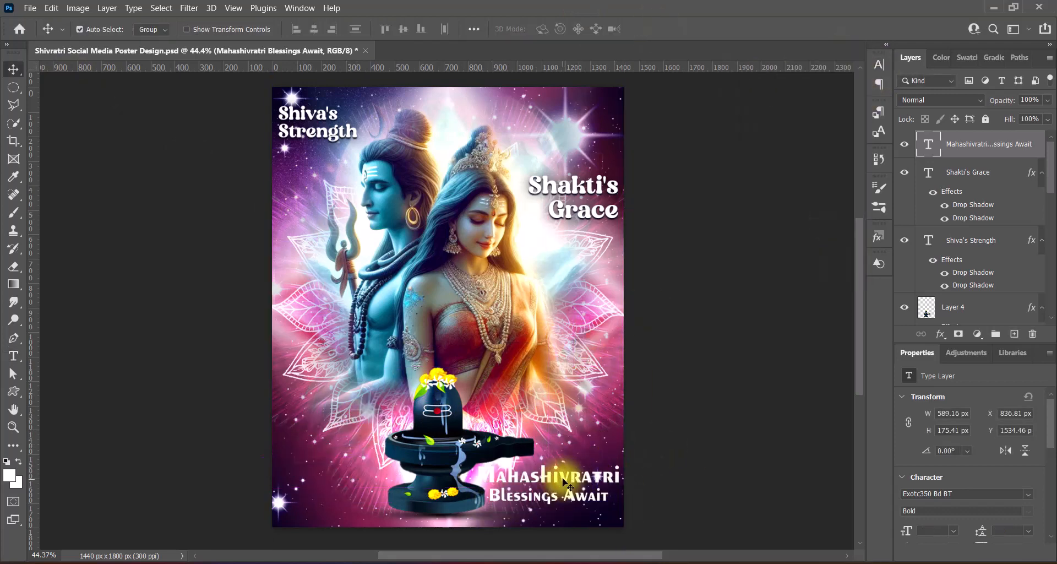
Step: Change the color of the whole "Mahashivratri Blessings Await" text to black
double_click(932, 144)
click(550, 28)
click(694, 368)
click(1004, 183)
click(658, 29)
Step: Add a 3 px white outside stroke to the "Mahashivratri Blessings Await" text
right_click(937, 146)
click(955, 154)
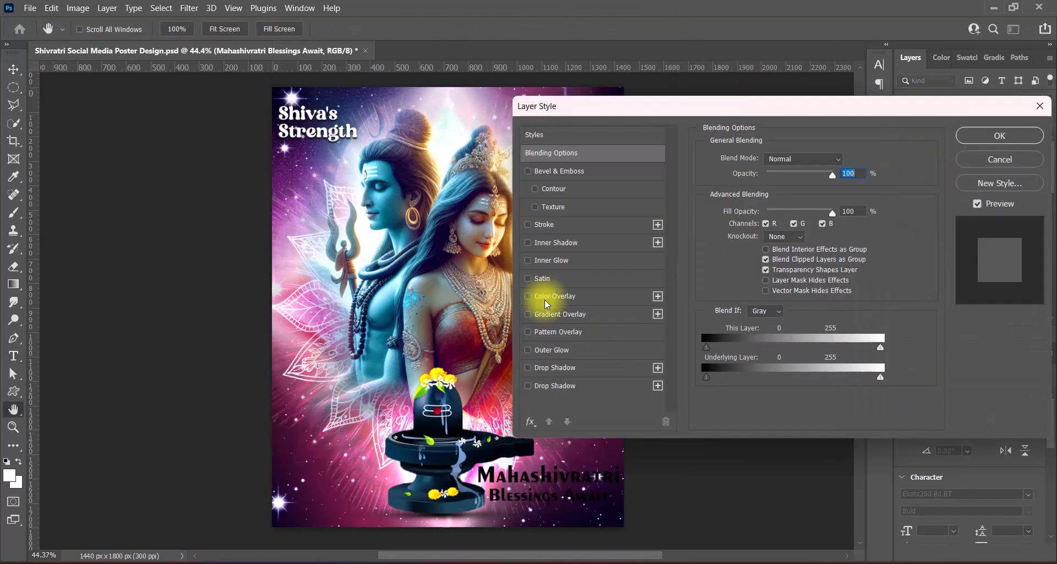
click(544, 225)
click(779, 236)
click(763, 247)
drag(839, 158, 815, 165)
text(3)
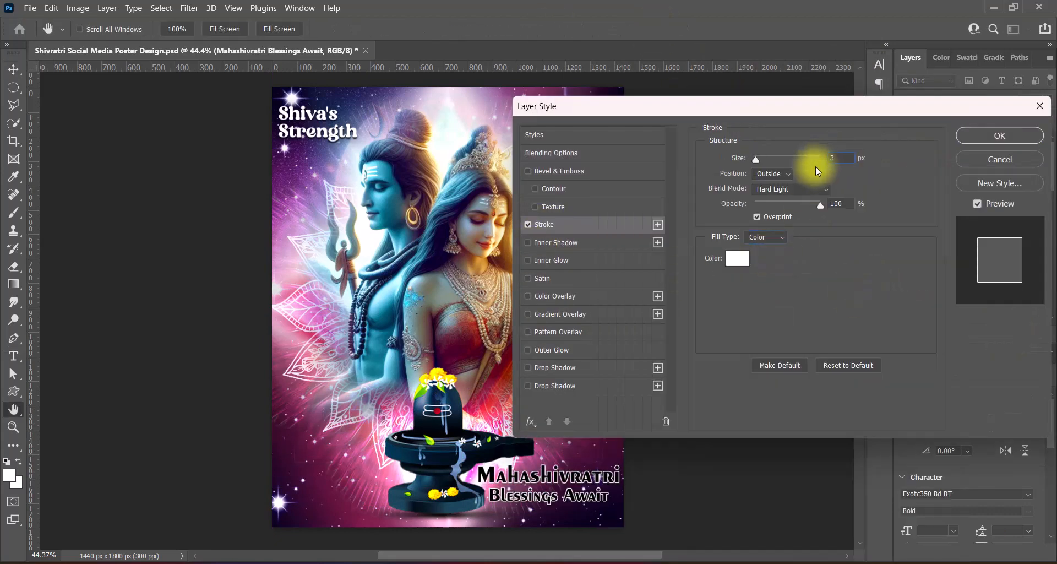
Step: Add a white drop shadow to the greeting text at 100% opacity with 0 px distance and 65 px size
click(527, 386)
click(555, 386)
click(845, 160)
click(692, 191)
click(1004, 184)
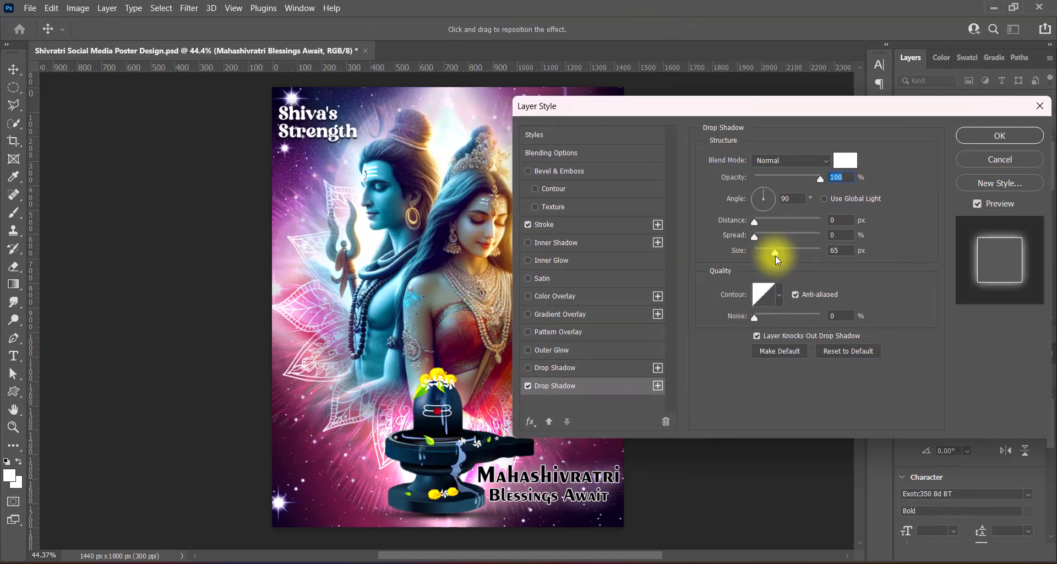
click(974, 136)
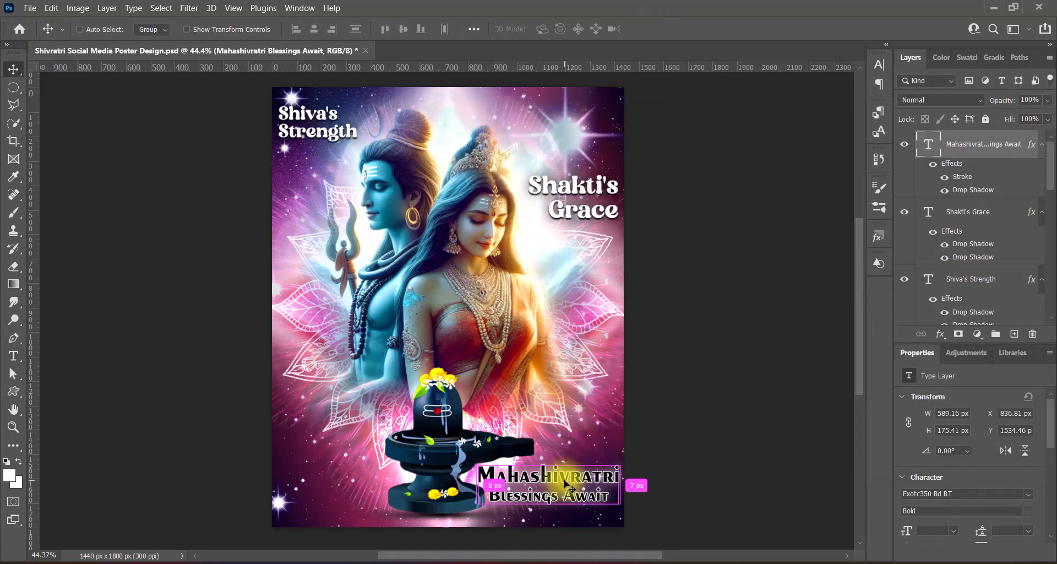
Step: Scale the greeting text down to about 558 px wide and move it beside the Shivling near the poster's left edge
key(ctrl+t)
drag(477, 485, 484, 484)
drag(577, 484, 577, 481)
key(Return)
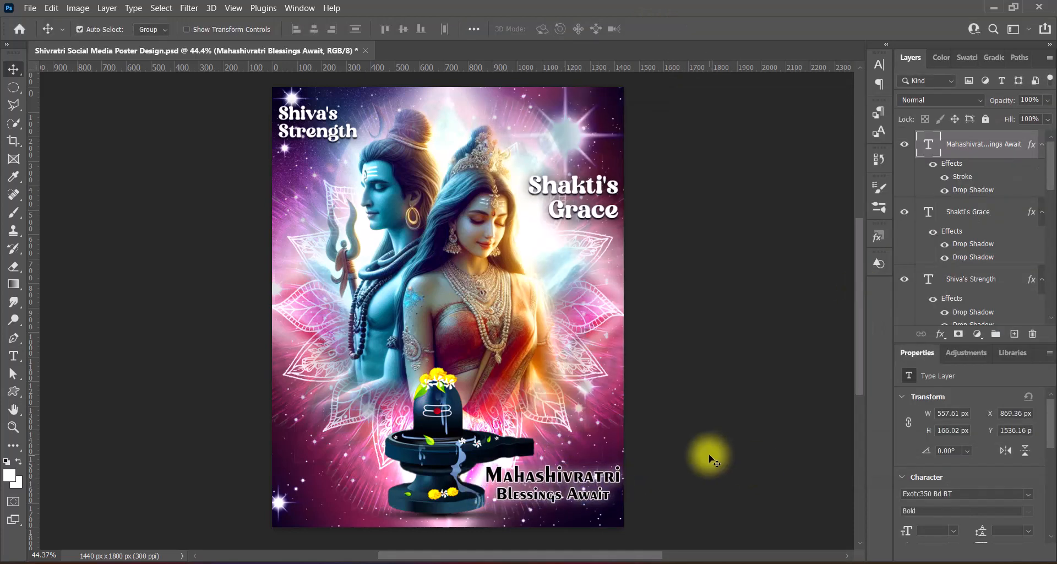
drag(566, 482, 357, 409)
drag(354, 409, 373, 402)
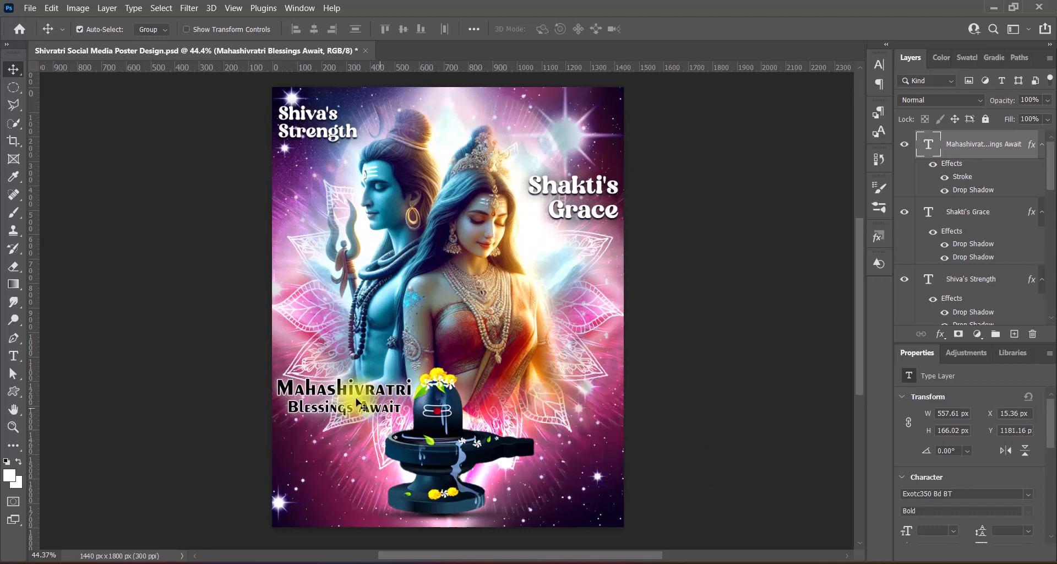
Step: Break "Mahashivratri" into "Maha" and "Shivratri" on separate lines and enlarge both words
double_click(358, 403)
click(328, 390)
key(Return)
click(378, 29)
click(364, 164)
drag(322, 384, 376, 402)
click(657, 30)
Step: Scale the three-line greeting up to about 503 px wide
key(ctrl+t)
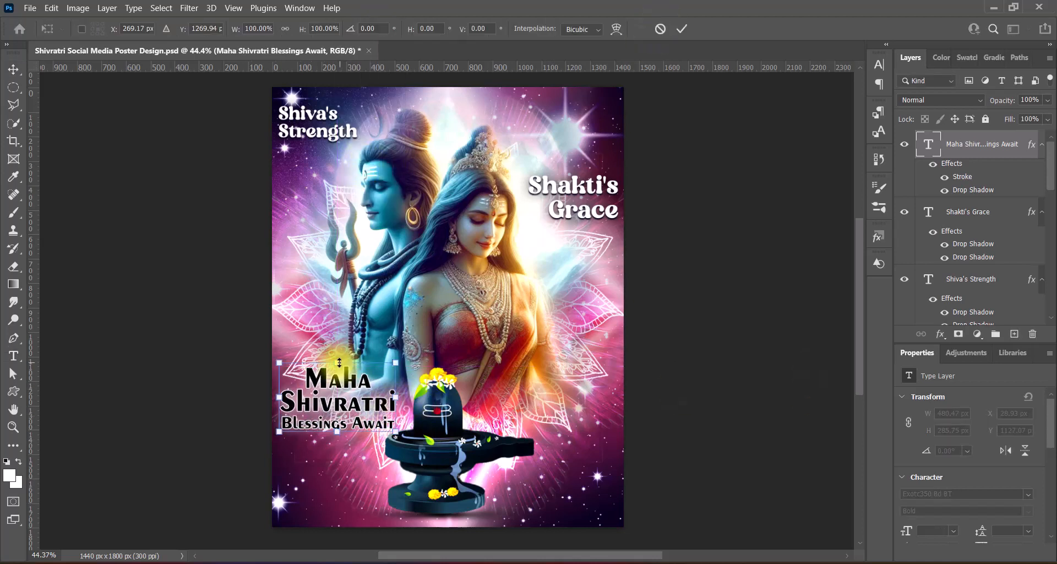
drag(338, 362, 338, 359)
click(682, 30)
Step: Nudge the three-line greeting into place beside the Shivling at about X 24 px and Y 1108 px
key(Up)
key(Up)
key(Up)
key(Up)
key(Up)
key(Up)
key(Up)
key(Up)
key(Up)
key(Right)
key(Right)
key(Right)
key(Right)
key(Right)
key(Right)
key(Down)
key(Down)
key(Down)
key(Down)
key(Down)
key(Down)
key(Down)
key(Down)
key(Down)
key(Down)
key(Down)
key(Down)
key(Down)
key(Down)
key(Down)
key(Down)
key(Down)
key(Down)
key(Down)
key(Down)
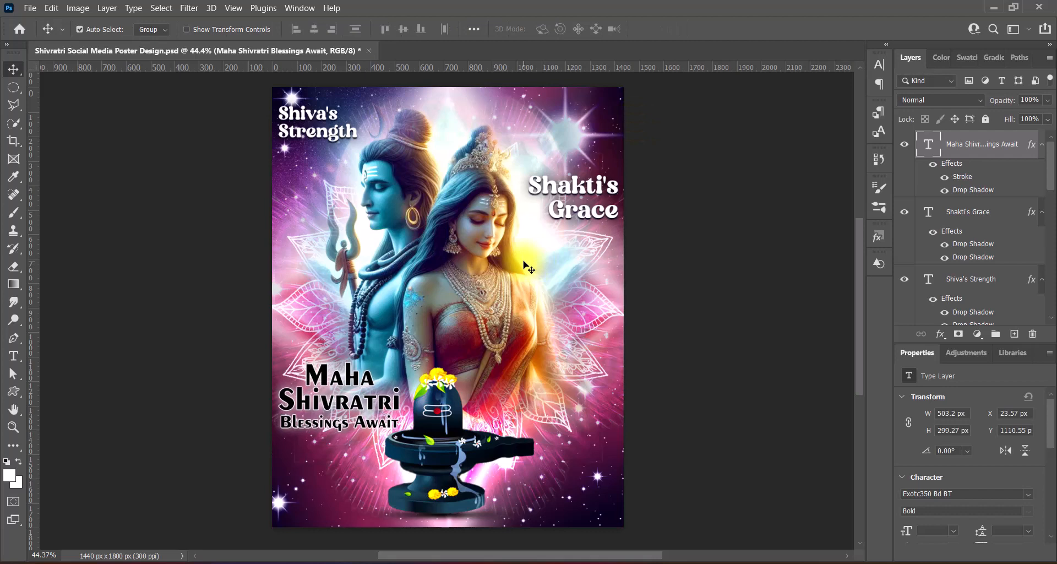
key(Right)
key(Right)
key(Right)
key(Up)
key(Up)
key(Up)
key(Up)
key(Up)
key(Up)
key(Up)
key(Up)
key(Up)
key(Up)
key(Up)
key(Up)
key(Up)
key(Up)
key(Up)
key(Up)
key(Up)
key(Up)
key(Left)
key(Left)
key(Left)
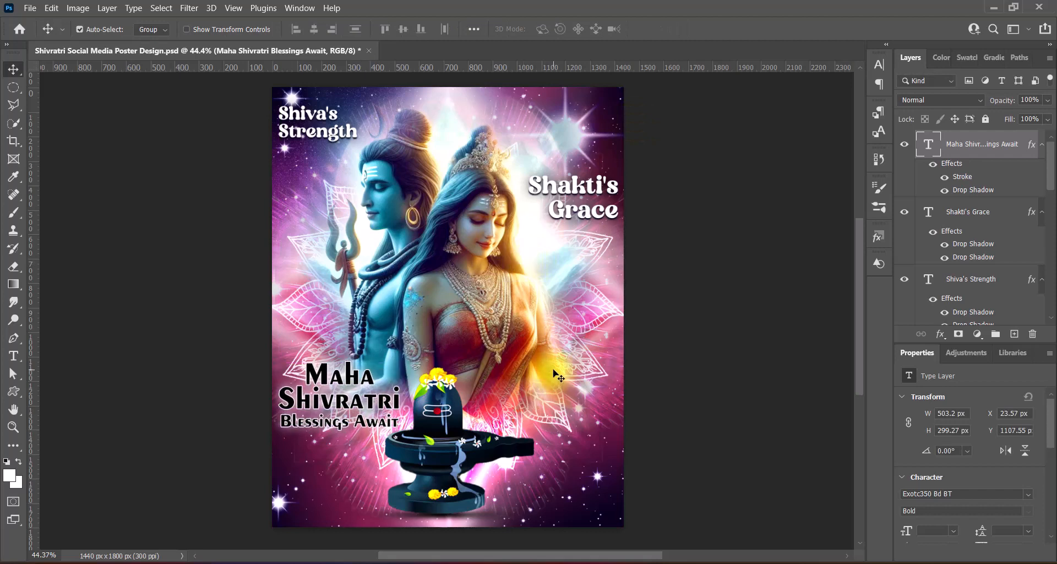
Step: Set the blend mode of the greeting text's stroke to Normal
click(545, 223)
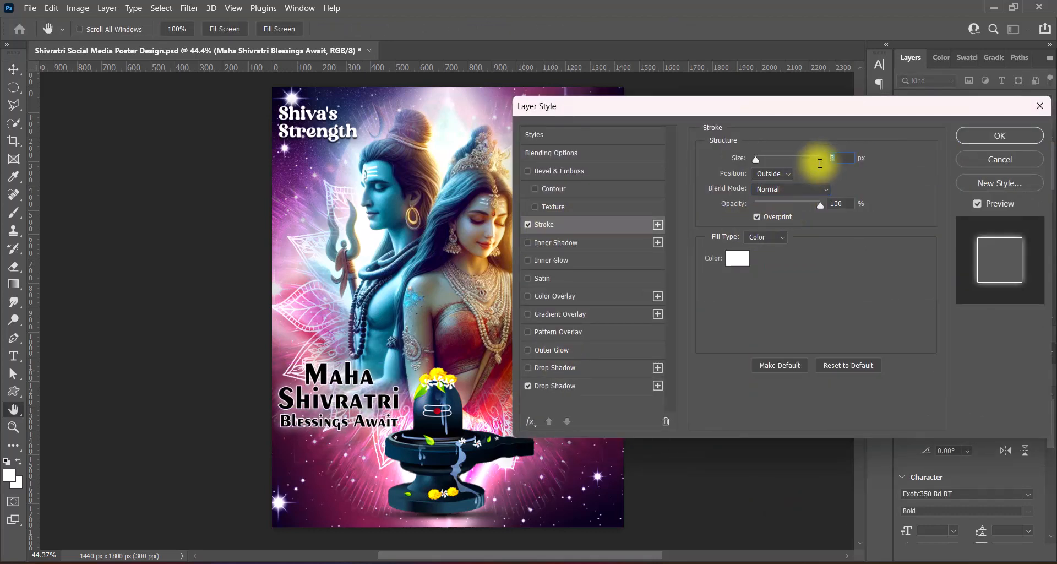
click(975, 137)
Step: Select the "Shiva's Strength" and "Shakti's Grace" texts together and nudge them up by about 18 px
click(311, 118)
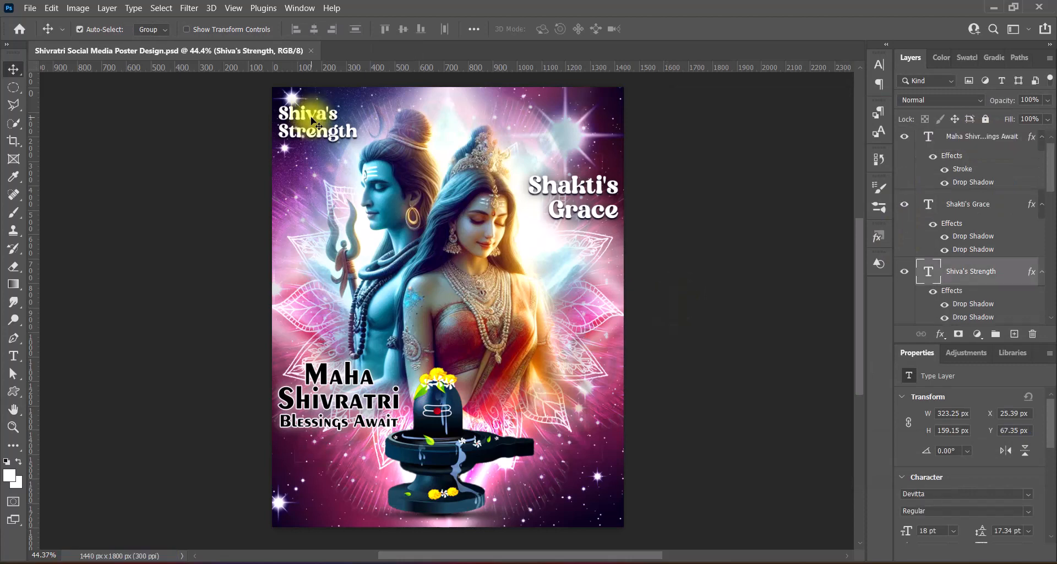
shift+click(559, 190)
key(Up)
key(Up)
key(Up)
key(Up)
key(Up)
key(Up)
key(Up)
key(Up)
key(Up)
key(Up)
key(Up)
key(Up)
key(Up)
key(Up)
key(Up)
key(Up)
key(Up)
key(Up)
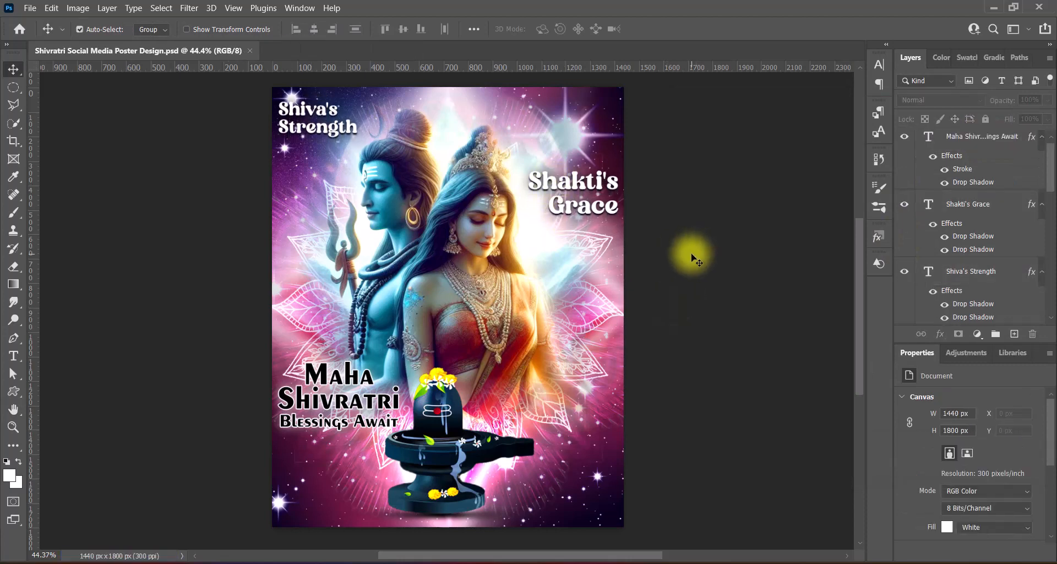
Step: Paste the PMC Galaxy logo into the poster and make its drop shadows black
key(ctrl+v)
right_click(930, 156)
click(929, 152)
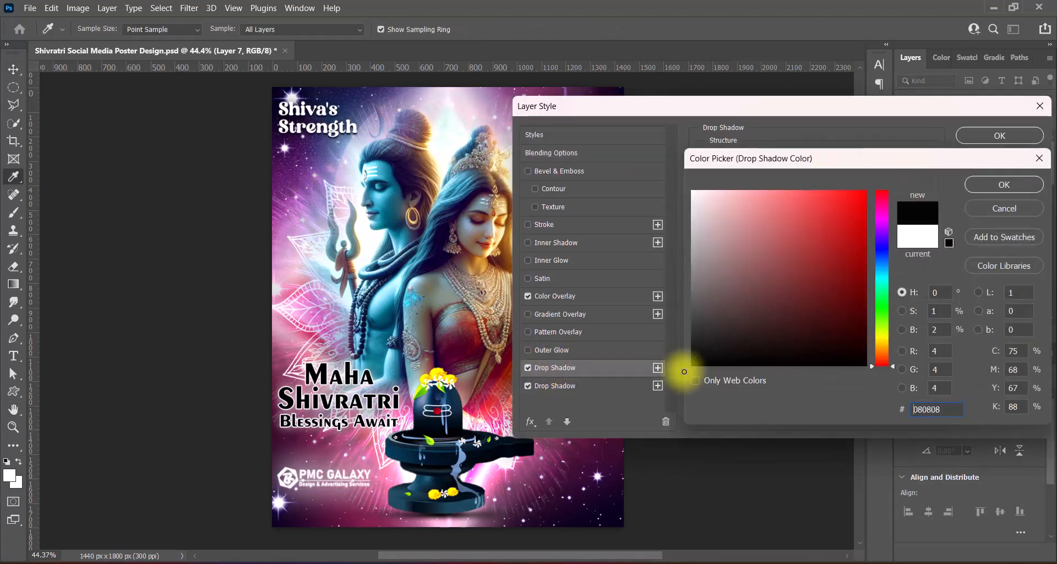
key(Return)
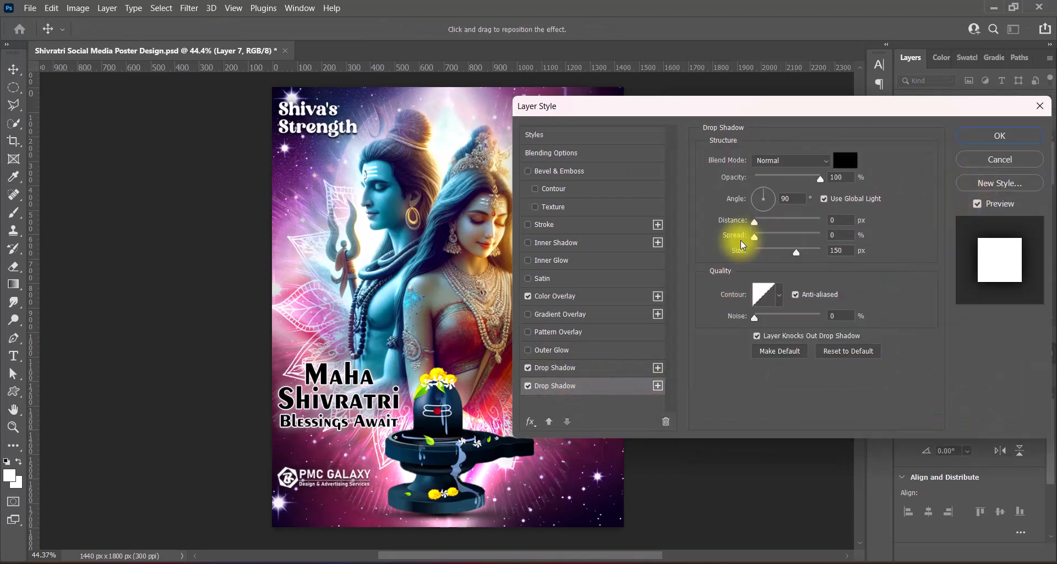
click(1000, 136)
Step: Move the PMC Galaxy logo to the poster's upper-right corner
drag(360, 474, 363, 491)
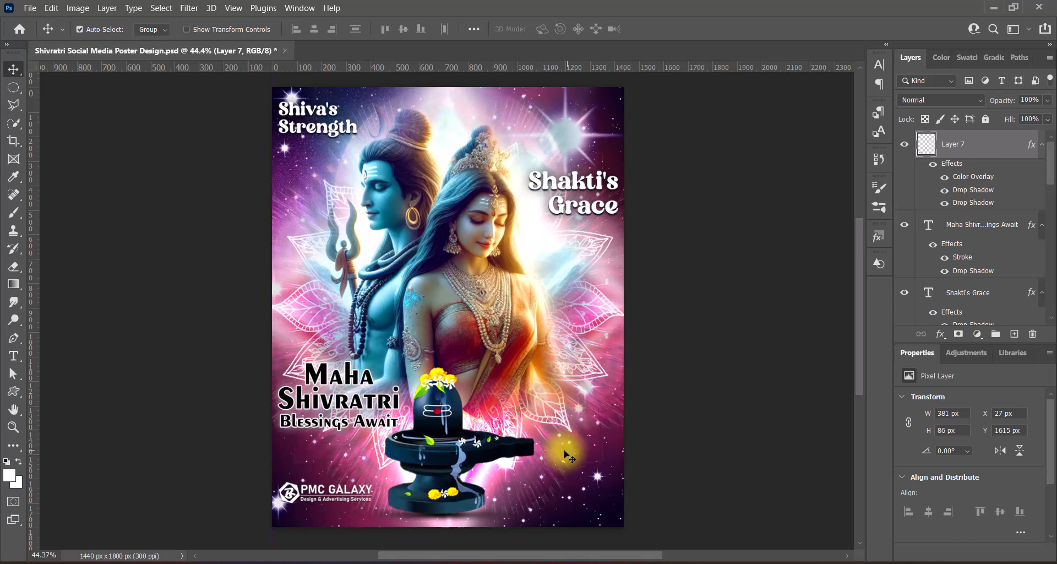
drag(567, 455, 614, 107)
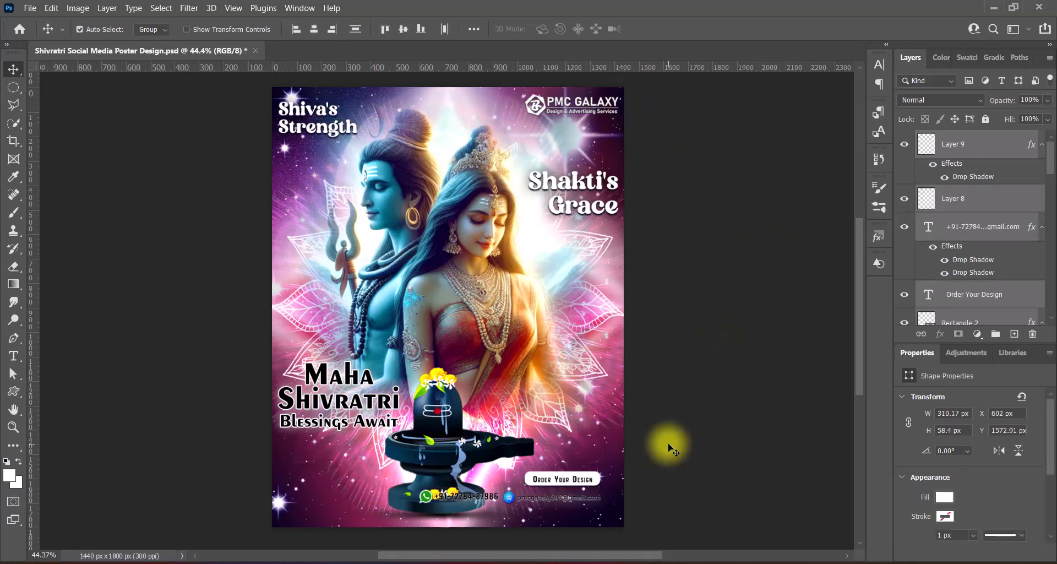
Step: Make the phone and e-mail contact text white and change both of its drop shadows to black
double_click(520, 495)
double_click(968, 259)
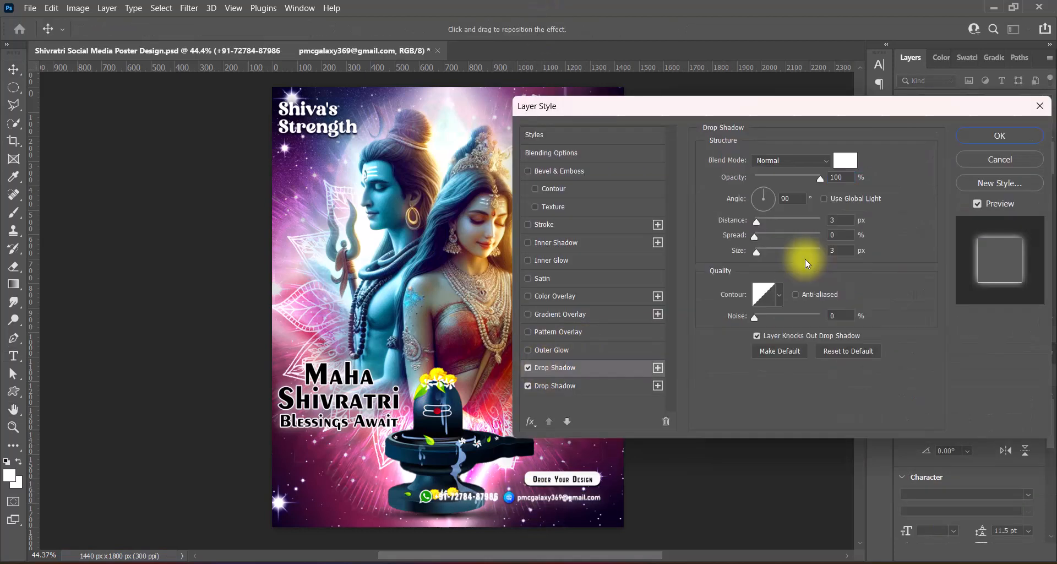
click(845, 160)
drag(727, 324, 675, 367)
click(985, 184)
click(555, 385)
click(846, 161)
drag(727, 325, 679, 368)
click(972, 184)
click(967, 141)
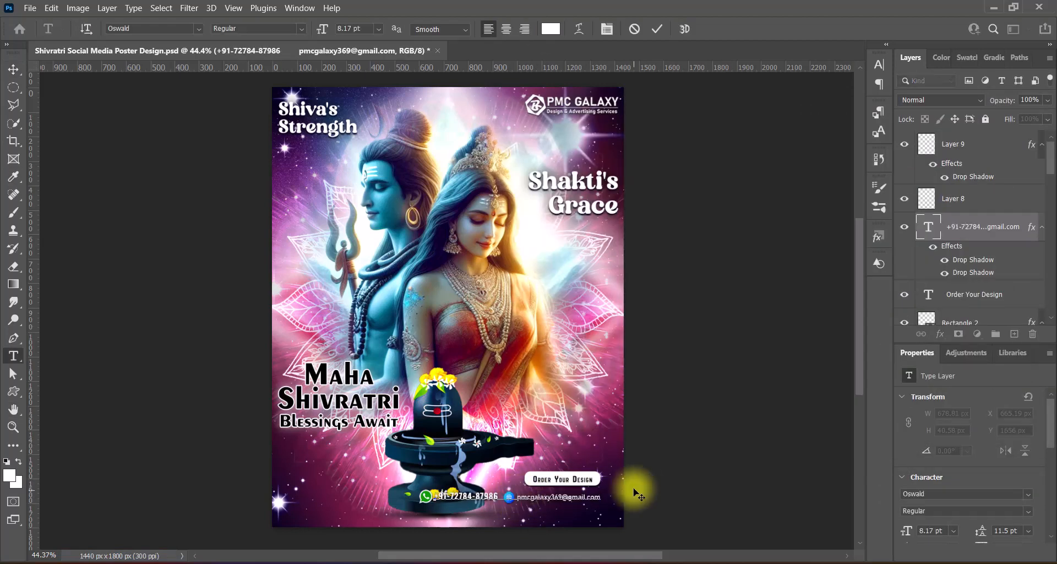
Step: Set the phone number in the contact text to 11 pt and place the e-mail address on its own line below
drag(435, 497, 505, 496)
click(378, 29)
click(363, 83)
click(379, 29)
click(366, 97)
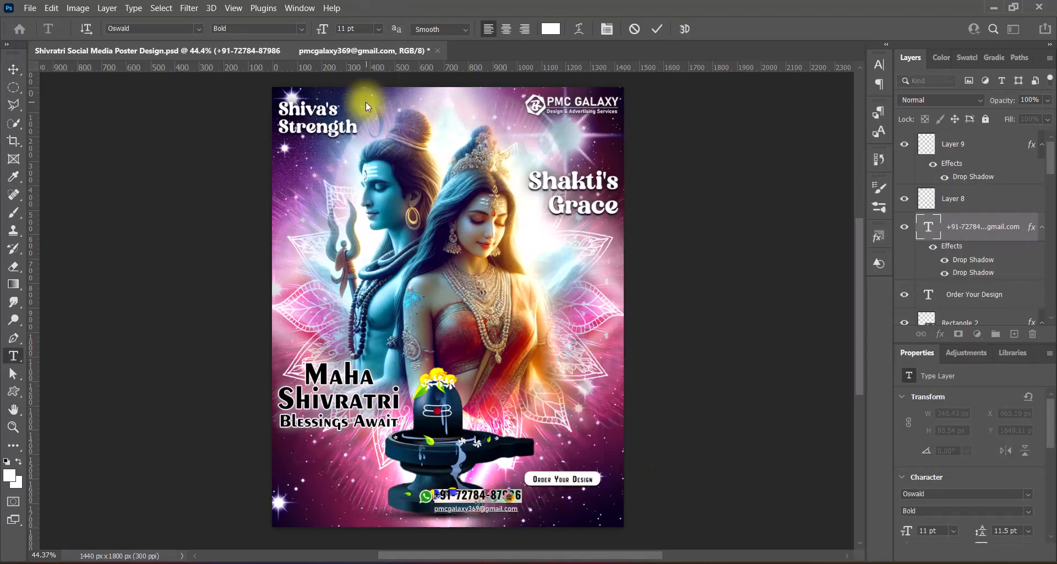
Step: Set the e-mail line of the contact text to 7.5 pt
drag(434, 509, 522, 509)
drag(354, 29, 335, 28)
text(8)
key(BackSpace)
text(7.5)
key(ctrl+Return)
key(v)
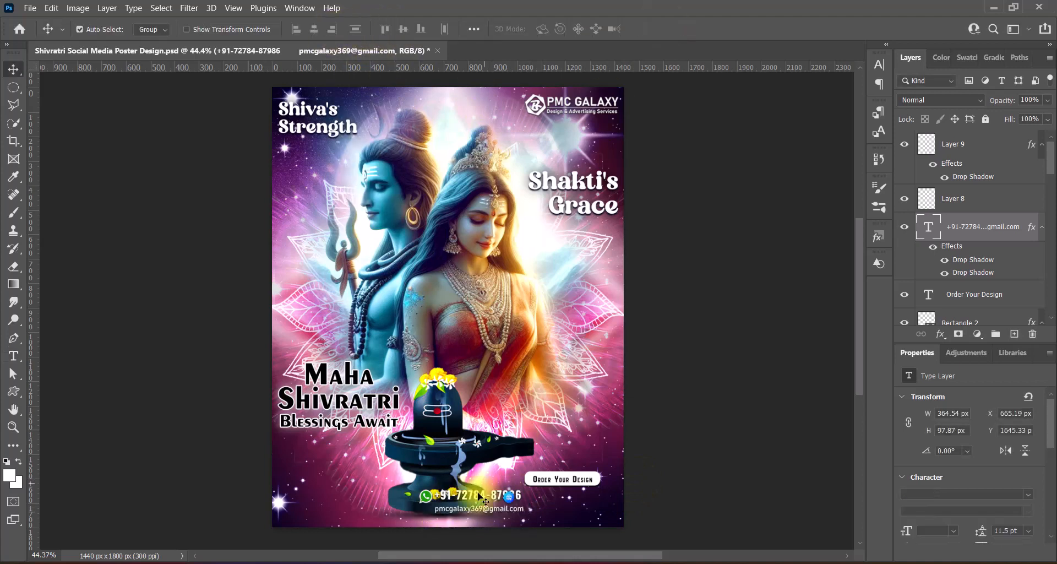
Step: Arrange the contact text, its WhatsApp and mail icons, and the "Order Your Design" button in the poster's lower-right corner
drag(465, 497, 523, 519)
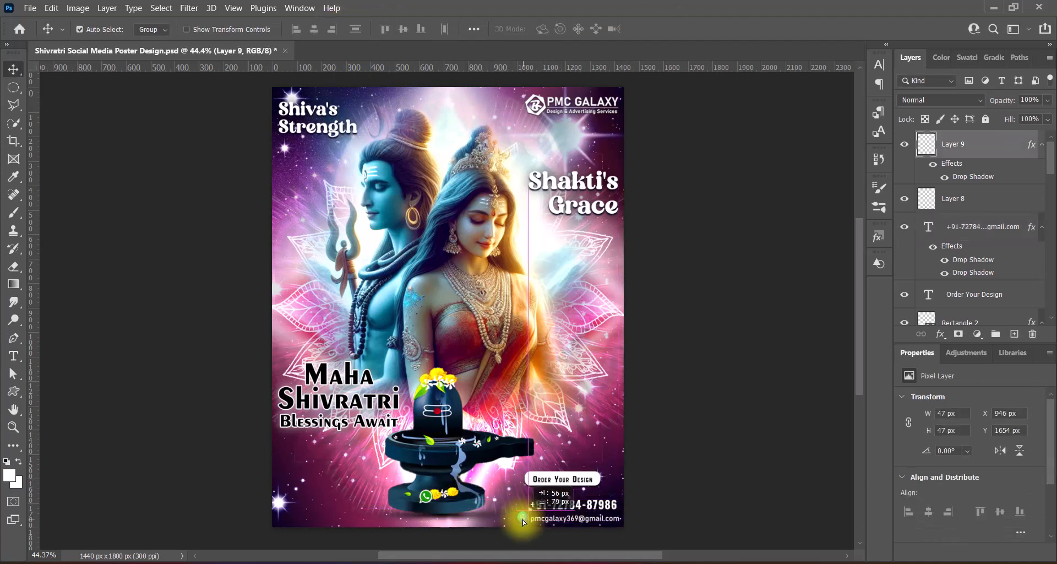
drag(426, 496, 519, 504)
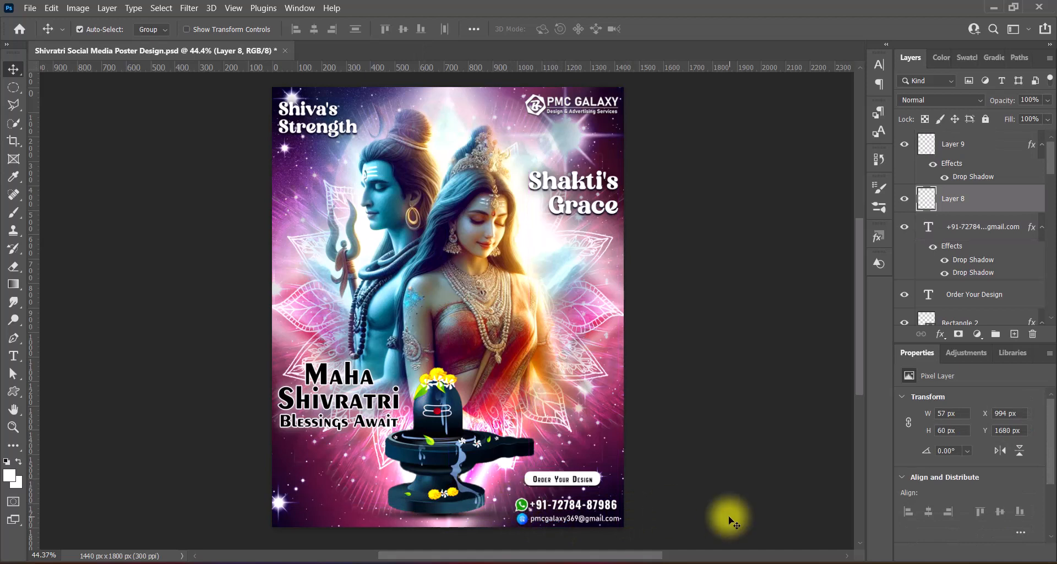
click(520, 520)
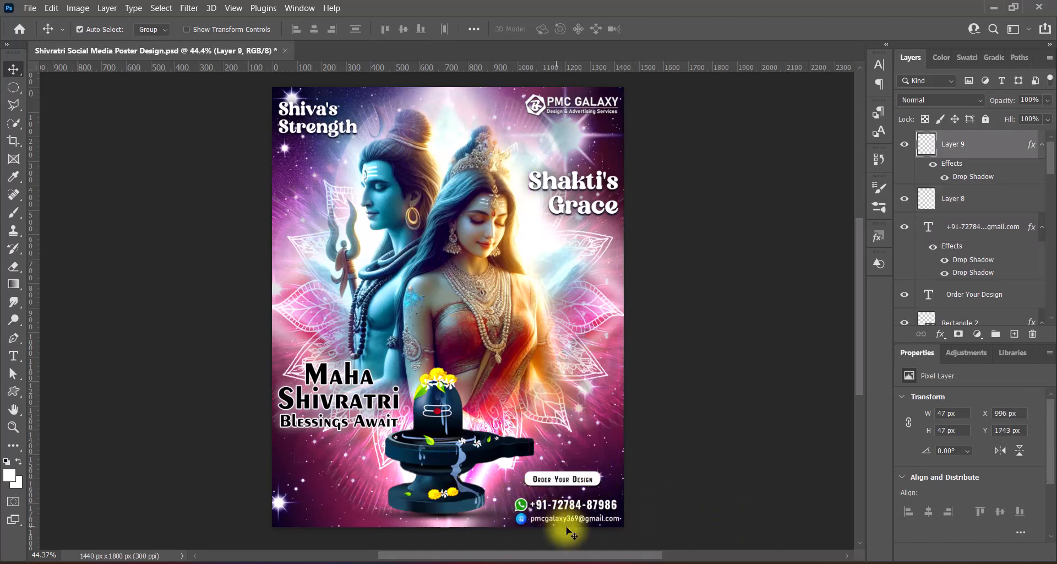
drag(597, 479, 615, 481)
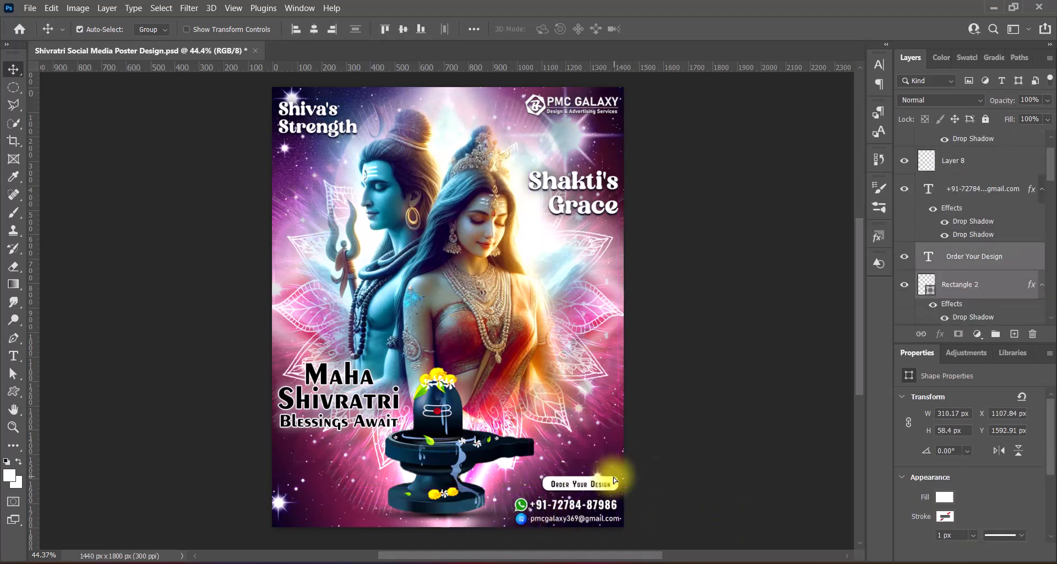
Step: Select all the contact layers, including the icons and button, and nudge the block slightly up and left from the corner
shift+click(1025, 167)
scroll(1025, 165, up, 1)
shift+click(1016, 145)
key(shift+Up)
key(shift+Up)
key(Down)
key(Down)
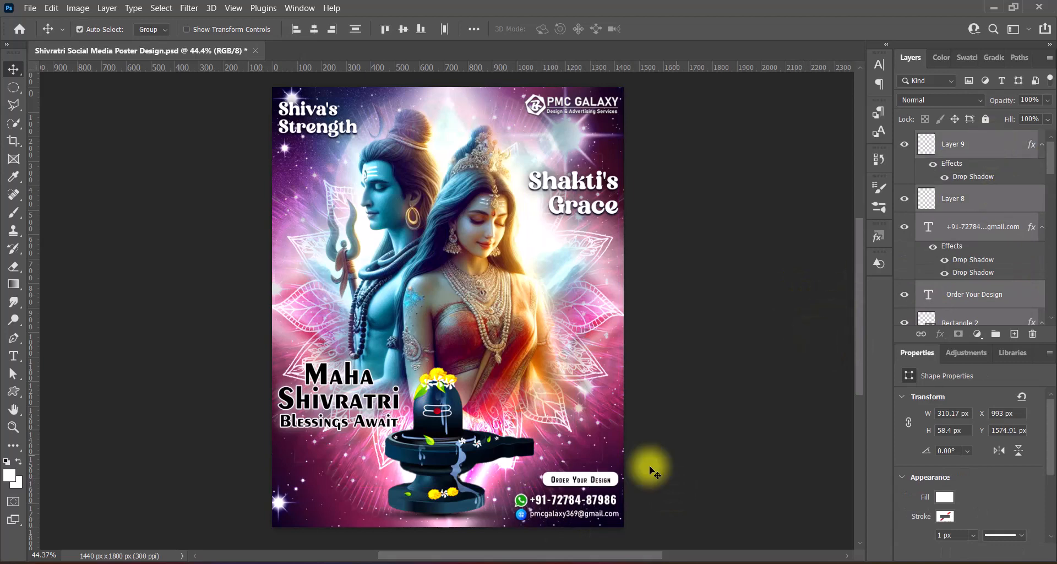
key(Left)
key(Left)
key(Up)
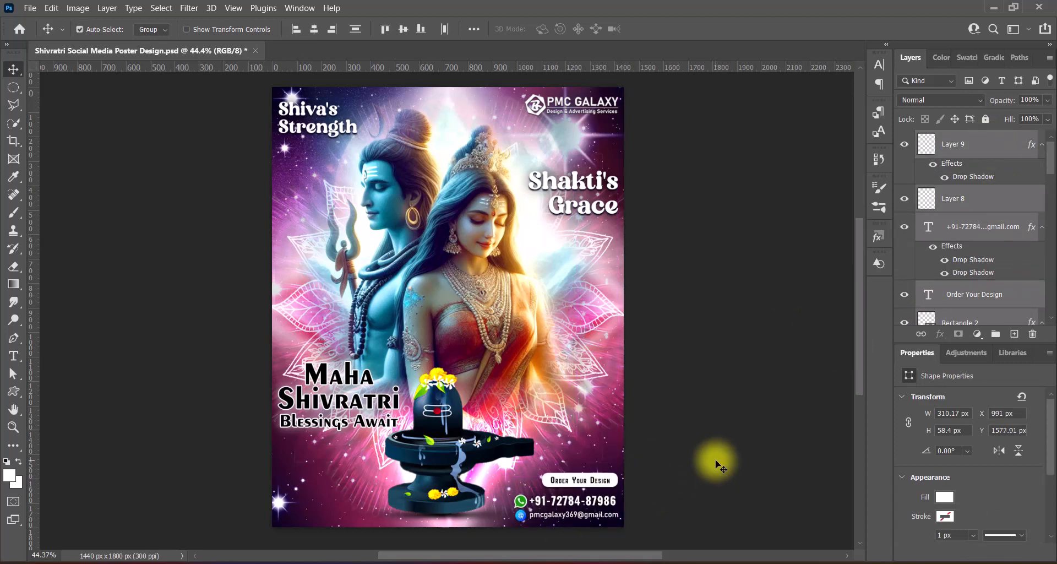
Step: Set the second drop shadow of the contact text to 3% spread and 75 px size
double_click(958, 273)
double_click(826, 235)
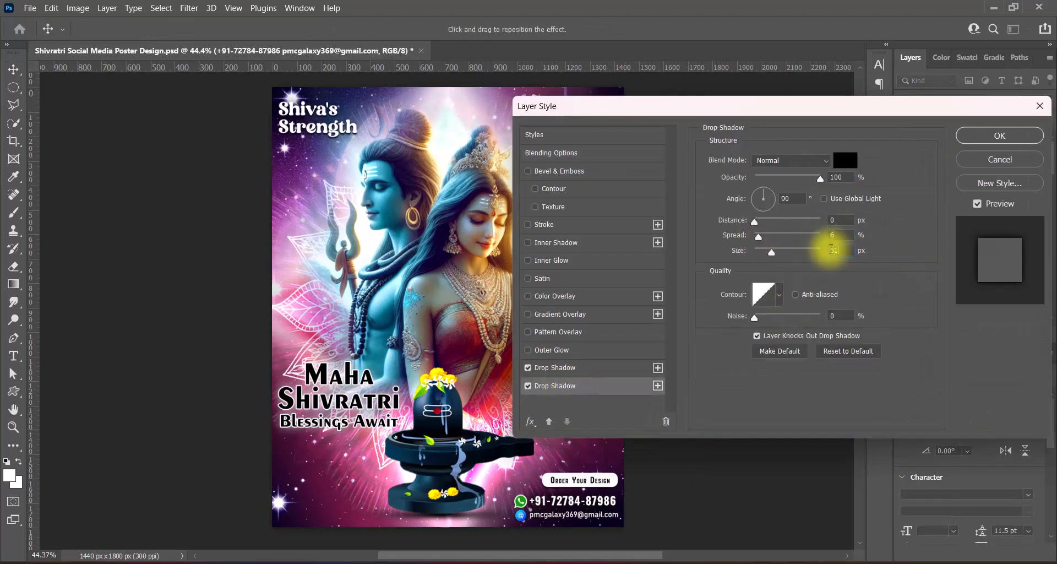
text(75)
drag(831, 249, 807, 239)
text(3)
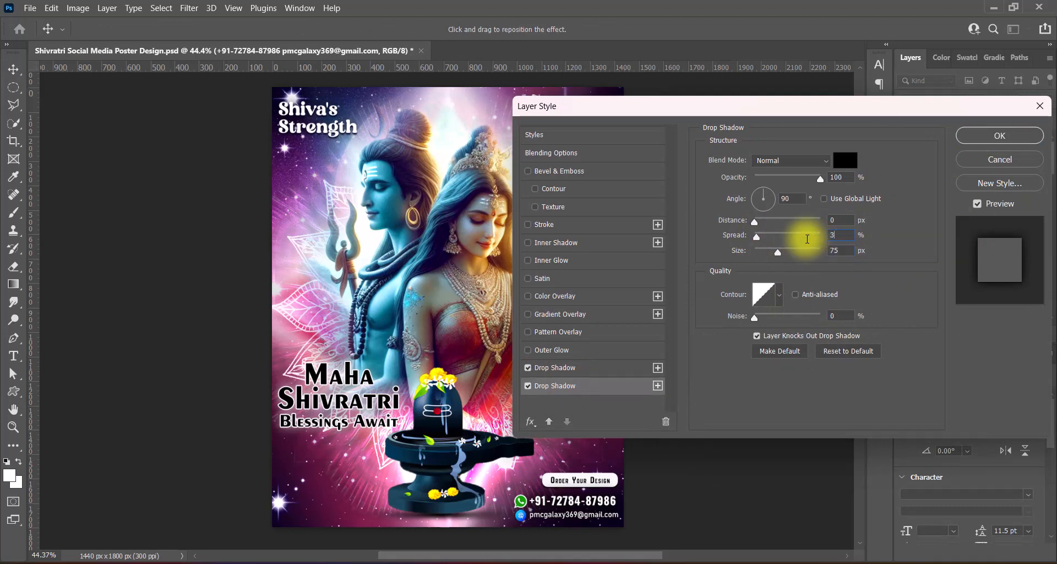
key(Return)
click(724, 406)
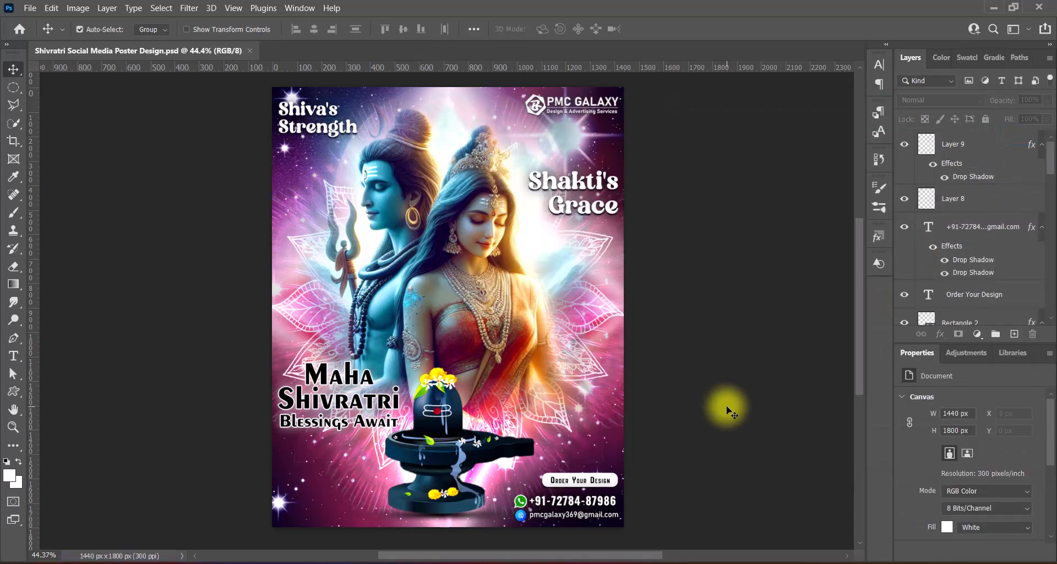
Step: Select the "Shiva's Strength" and "Shakti's Grace" texts together and nudge them slightly down
click(325, 126)
shift+click(578, 206)
key(Down)
key(Down)
key(Down)
key(Down)
key(Down)
key(Down)
key(Down)
key(Down)
key(Down)
key(Down)
key(Down)
key(Down)
key(Down)
key(Down)
key(Down)
key(Down)
key(Down)
key(Down)
key(Down)
key(Down)
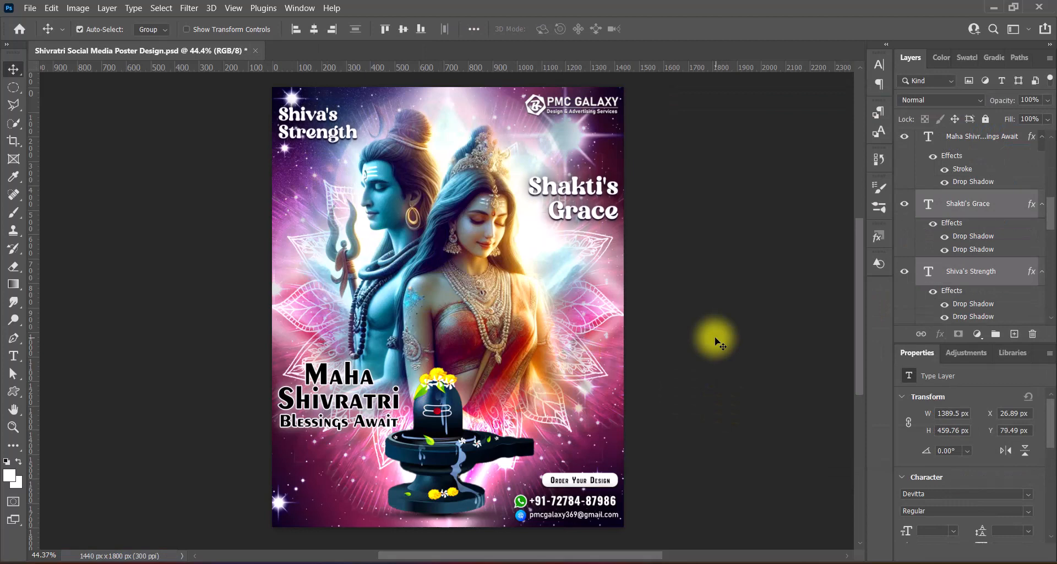
key(Down)
key(Down)
key(Down)
key(Down)
key(Down)
key(Down)
click(721, 344)
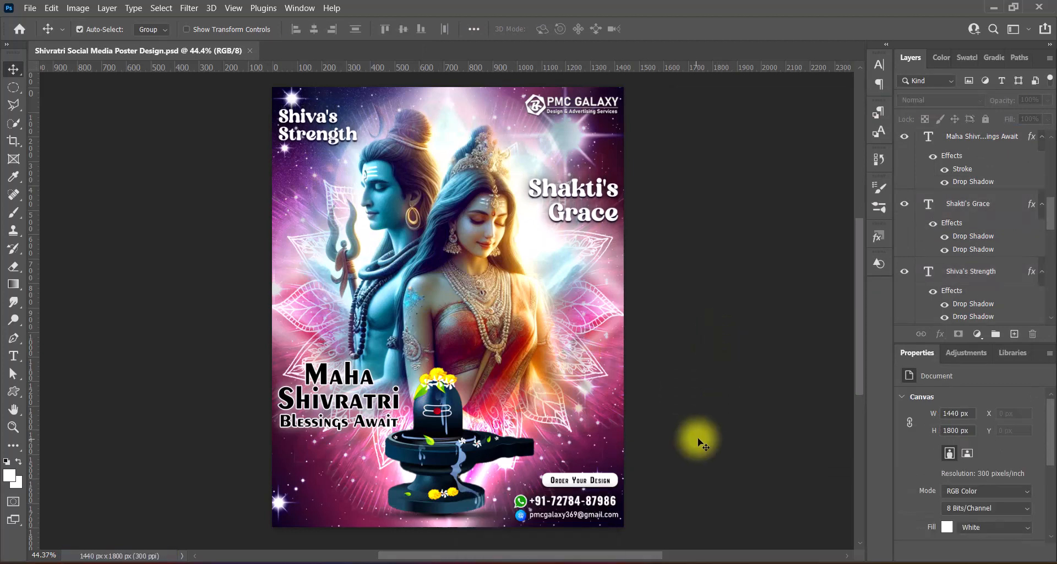
Step: Set the second drop shadow of the PMC Galaxy logo layer to 3% spread and 180 px size
scroll(462, 330, up, 1)
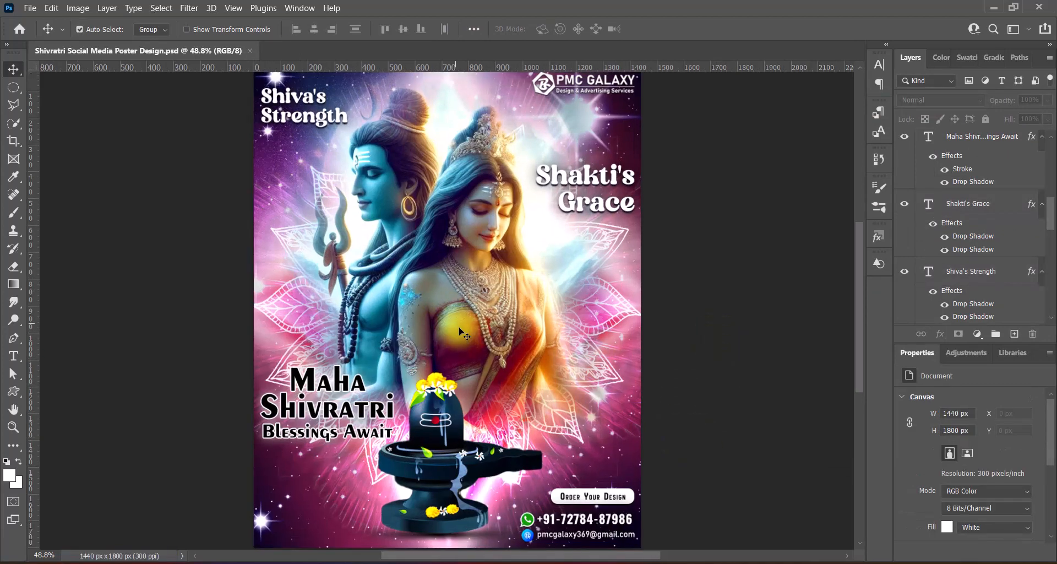
scroll(460, 328, down, 2)
scroll(459, 328, up, 1)
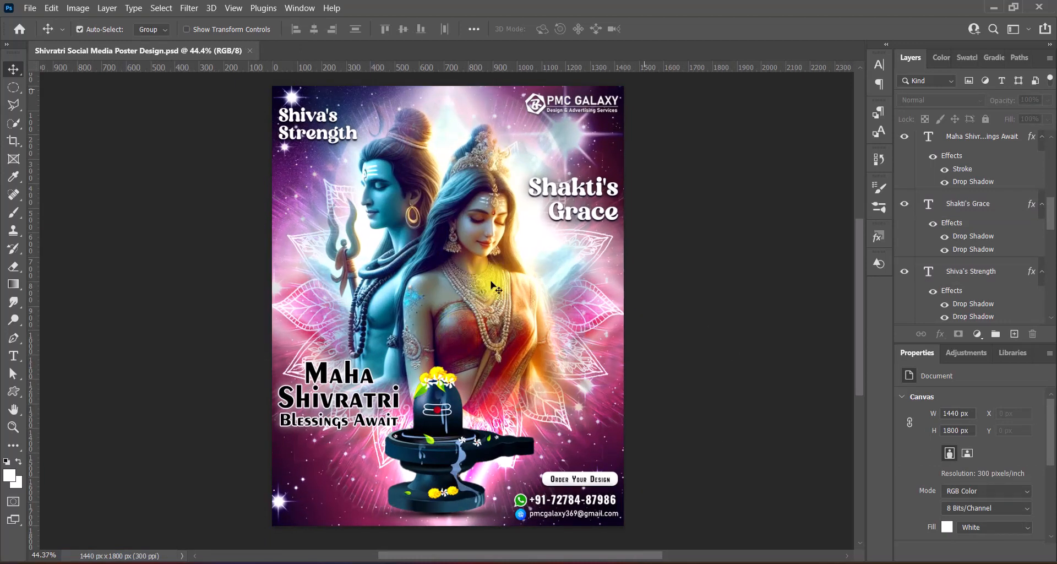
click(615, 99)
right_click(930, 142)
click(925, 150)
click(578, 388)
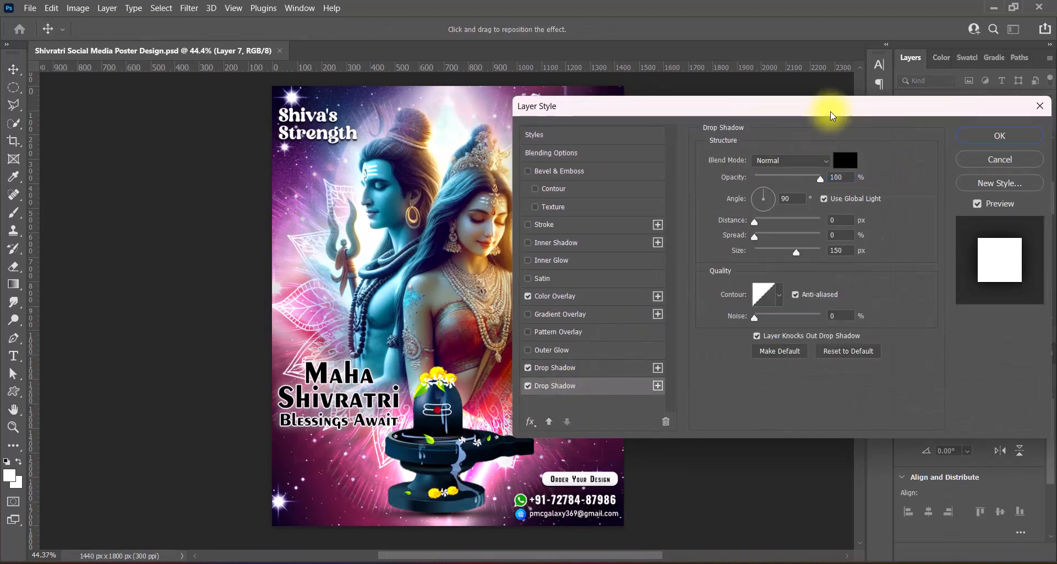
drag(826, 107, 882, 106)
drag(808, 115, 676, 124)
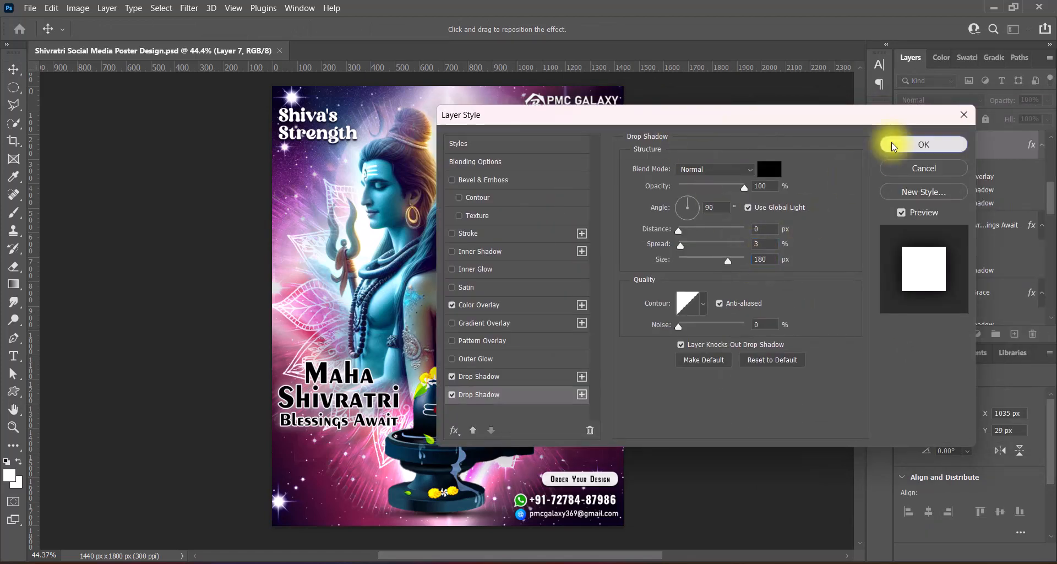
click(892, 145)
scroll(478, 310, up, 1)
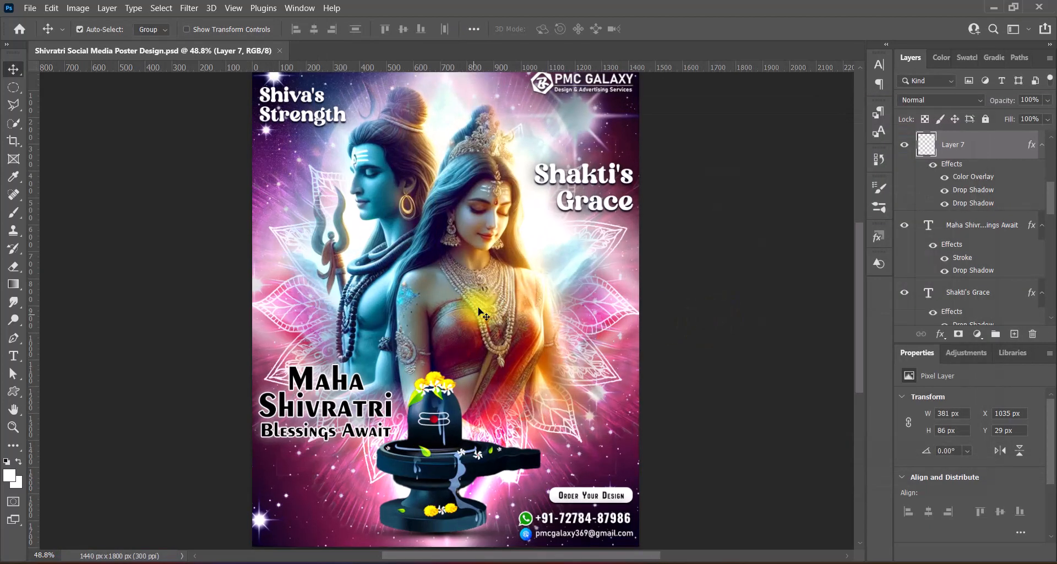
scroll(479, 310, up, 1)
scroll(479, 310, down, 1)
drag(479, 307, 489, 313)
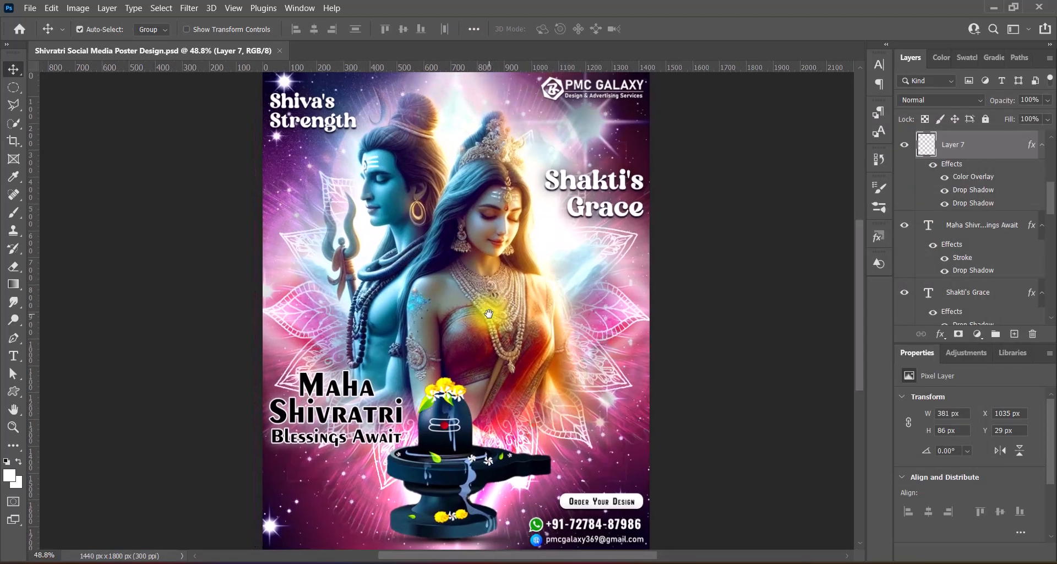
click(726, 348)
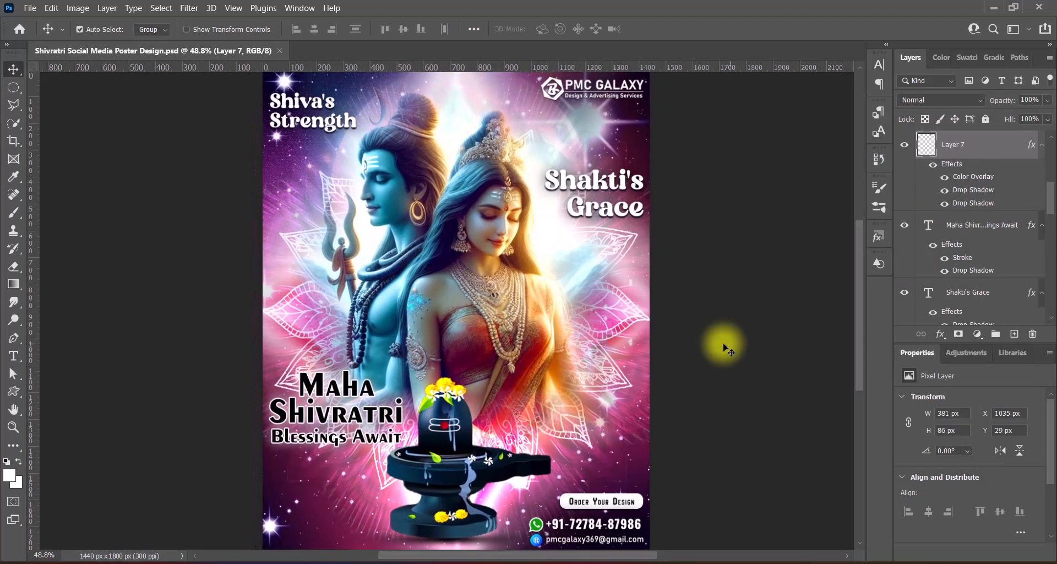
scroll(464, 304, down, 1)
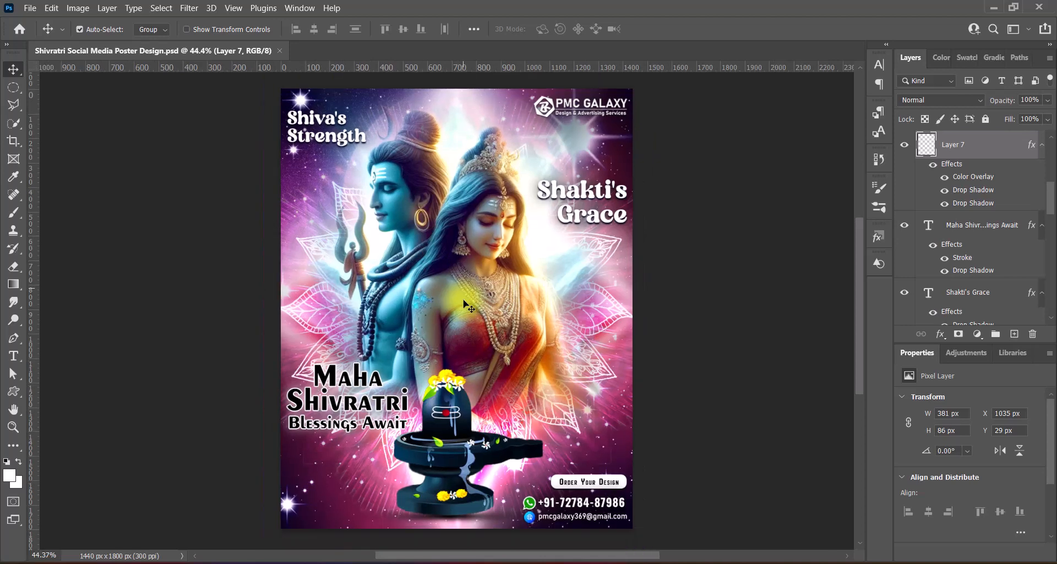